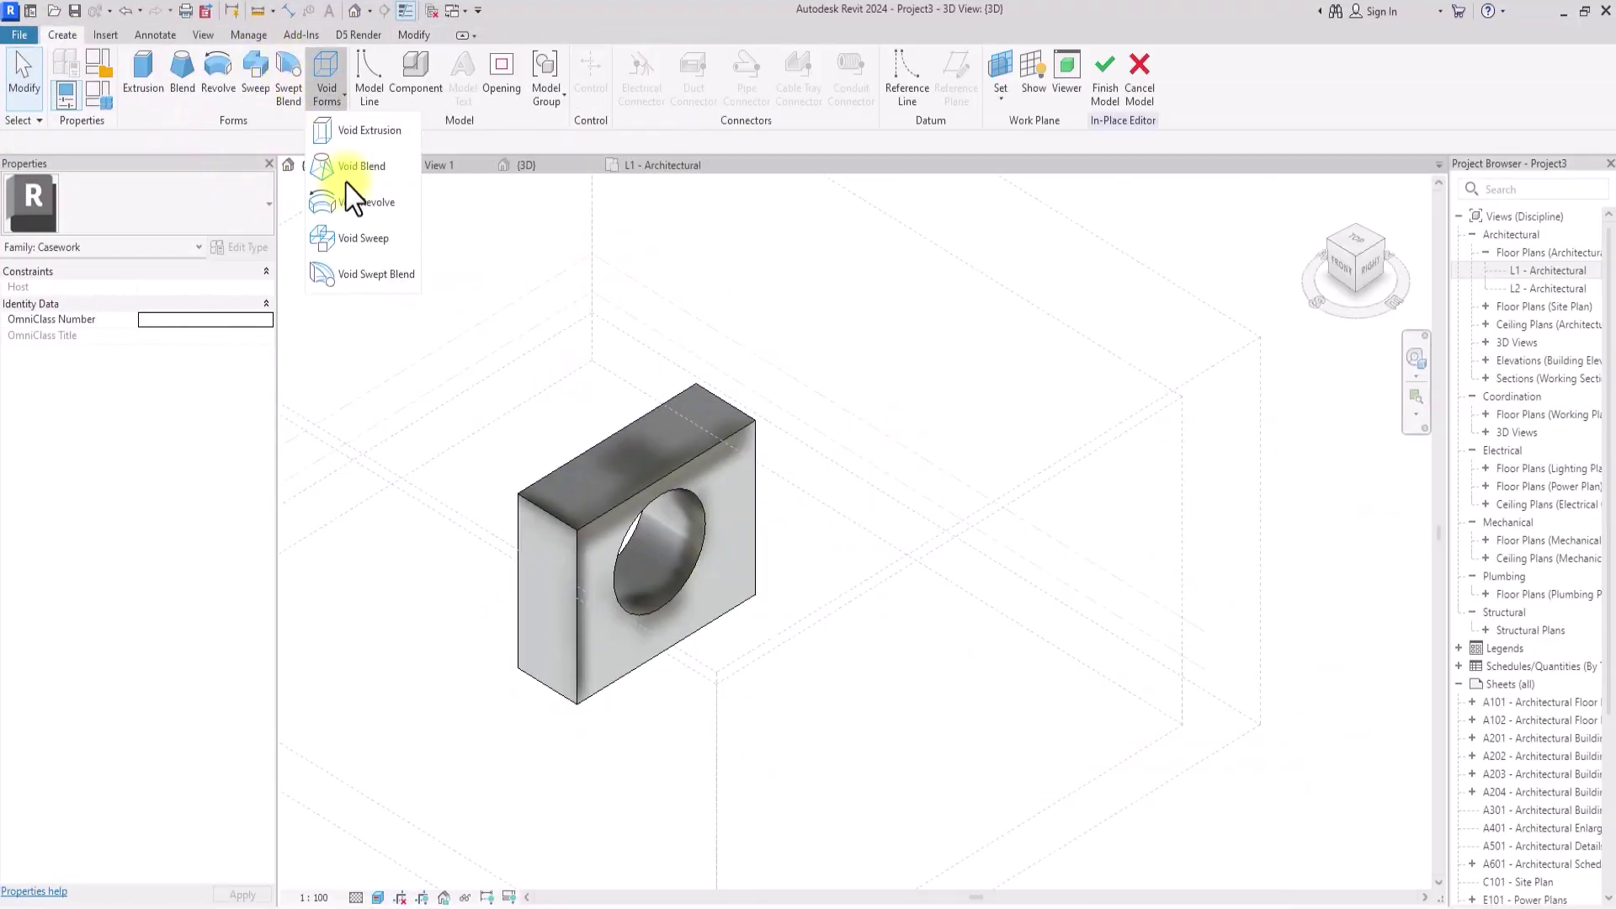
click(346, 206)
click(794, 76)
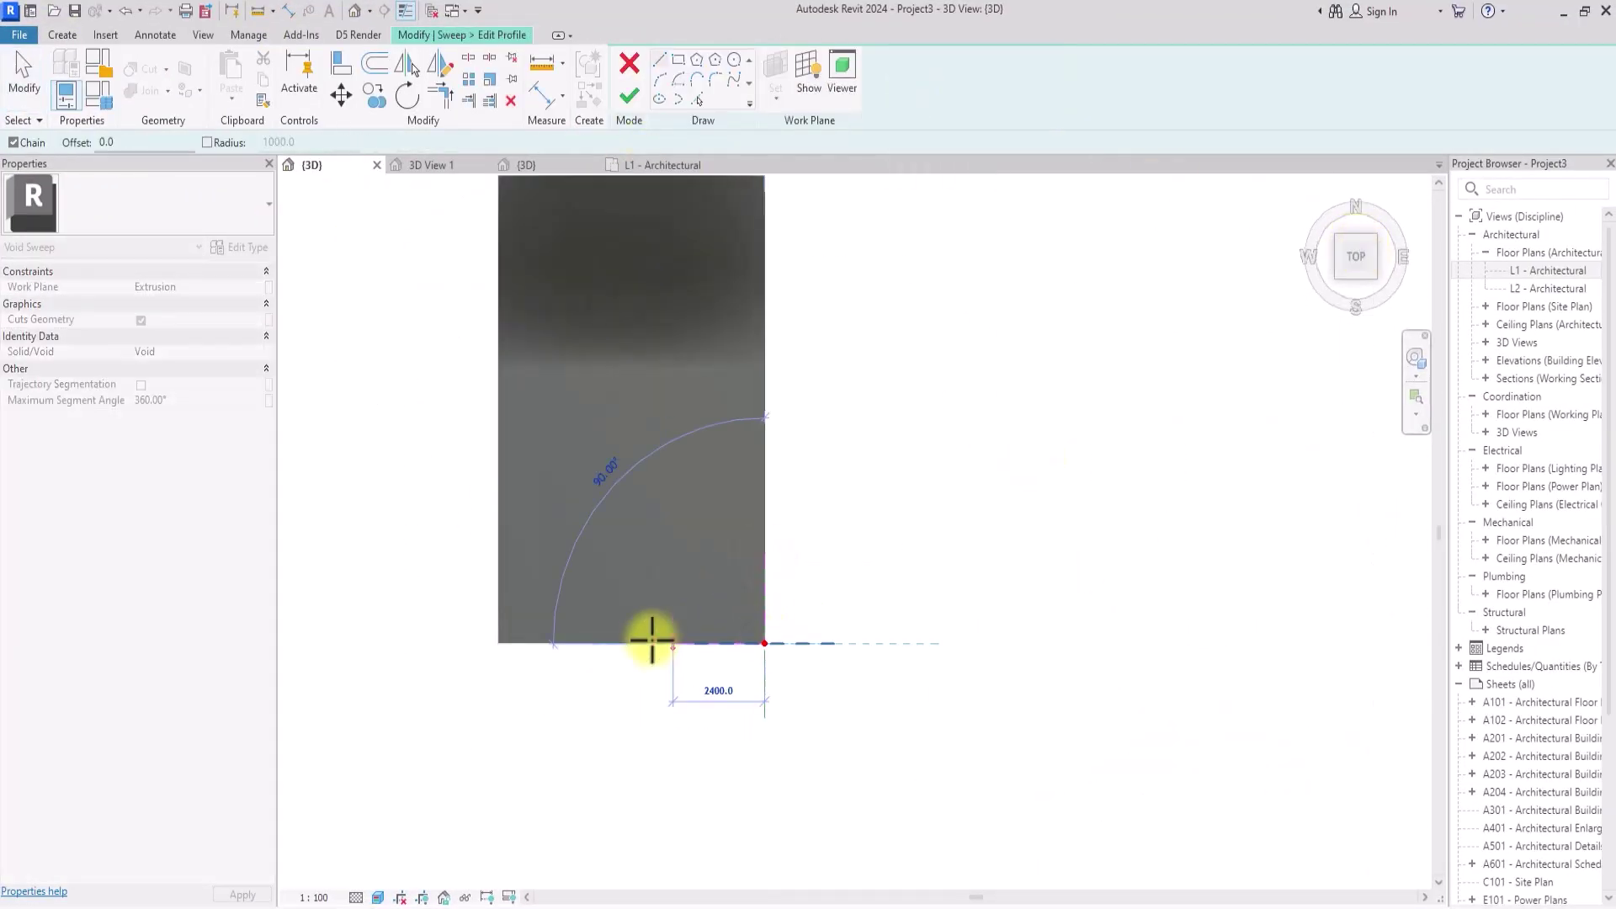
click(1355, 261)
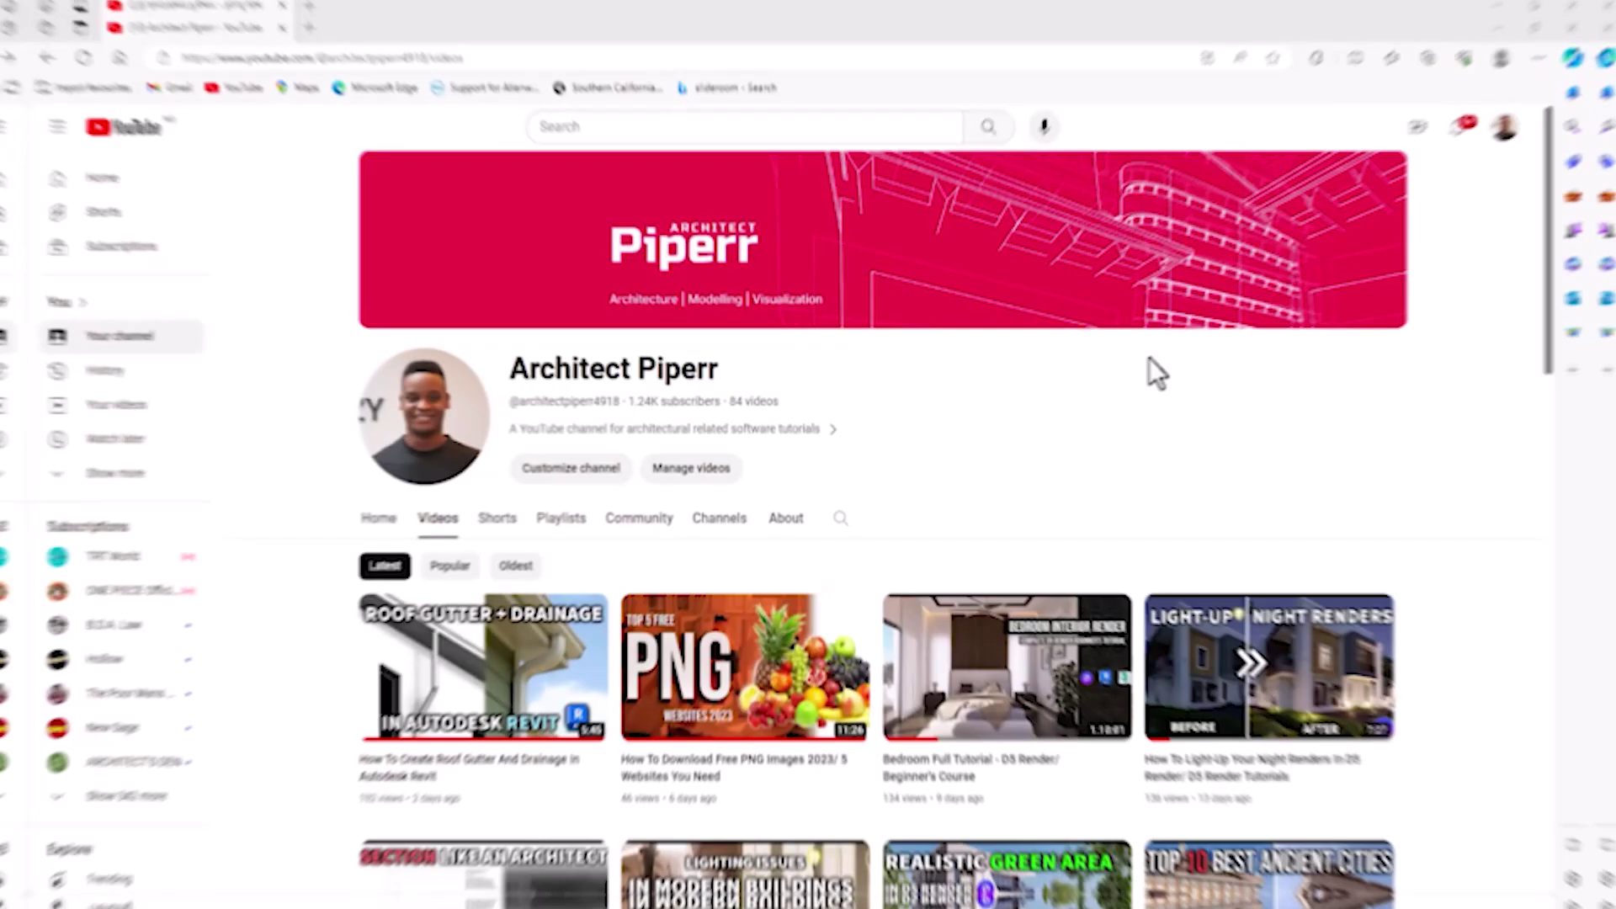
scroll(1153, 354, down, 3)
scroll(1158, 354, down, 10)
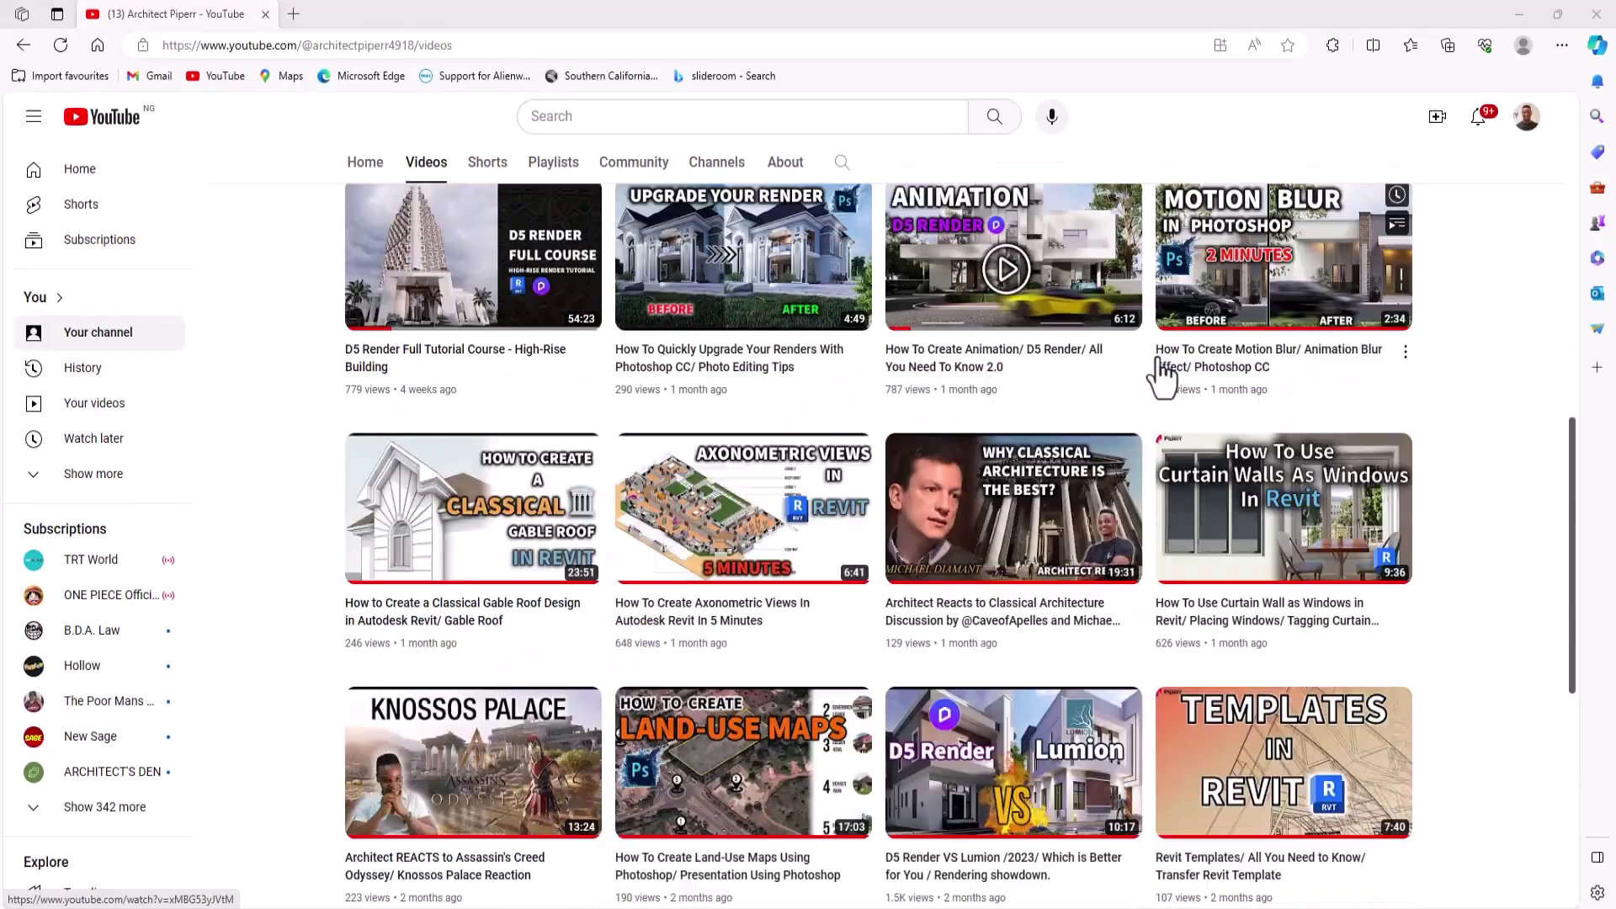
scroll(1144, 374, down, 5)
scroll(1138, 378, up, 2)
scroll(1138, 378, up, 15)
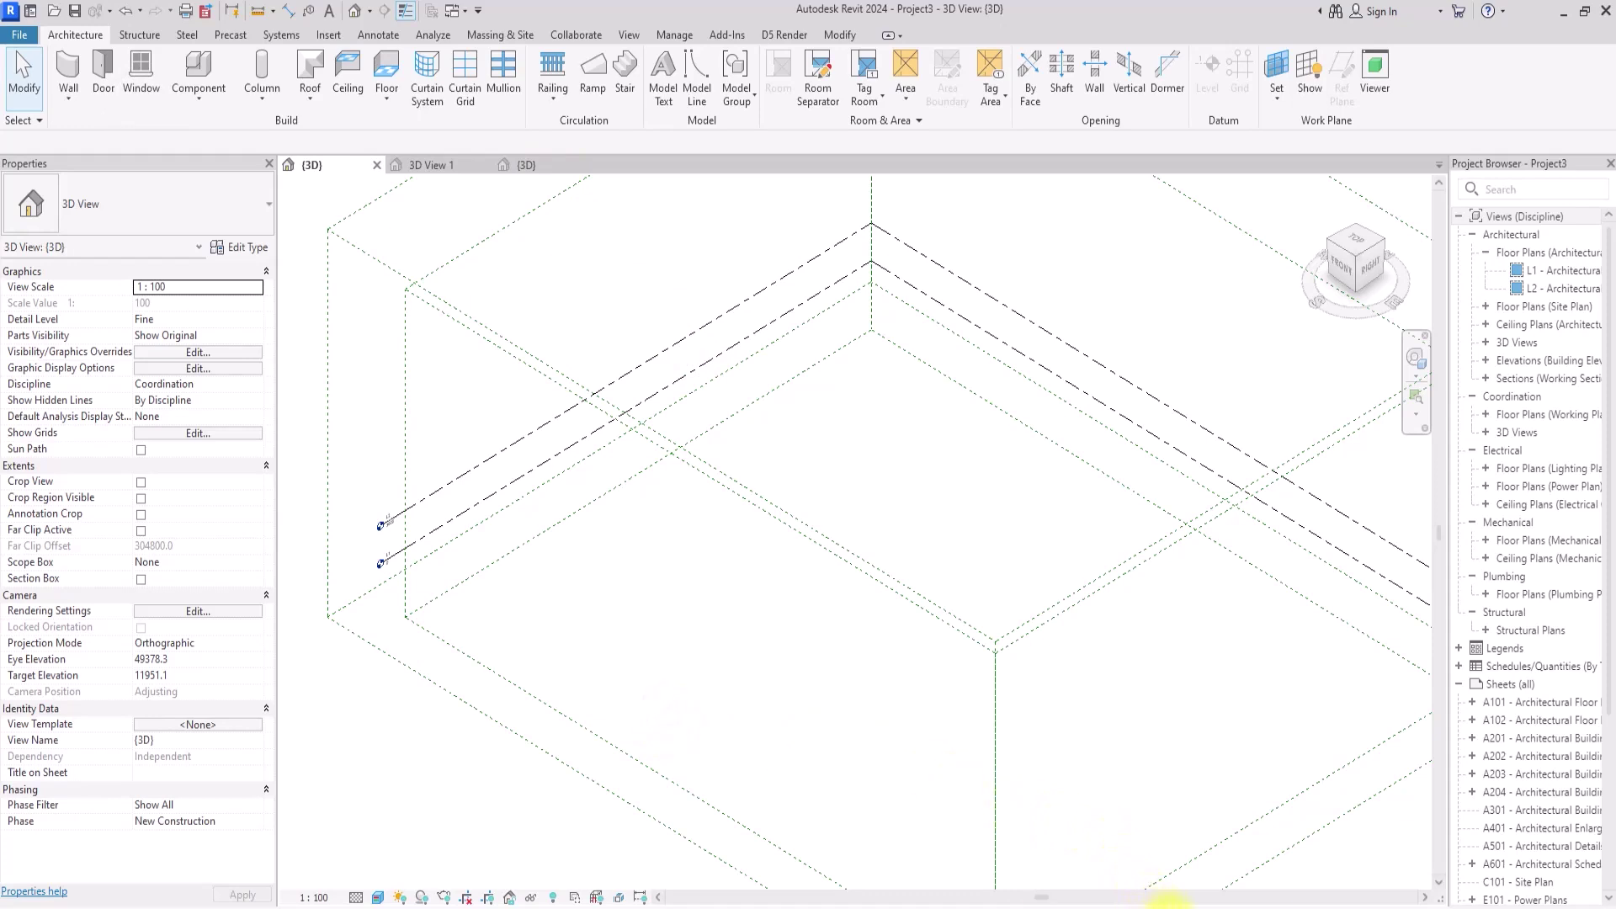
Open the L1 - Architectural floor plan and start an in-place model in the Casework category with the default name
double_click(1545, 271)
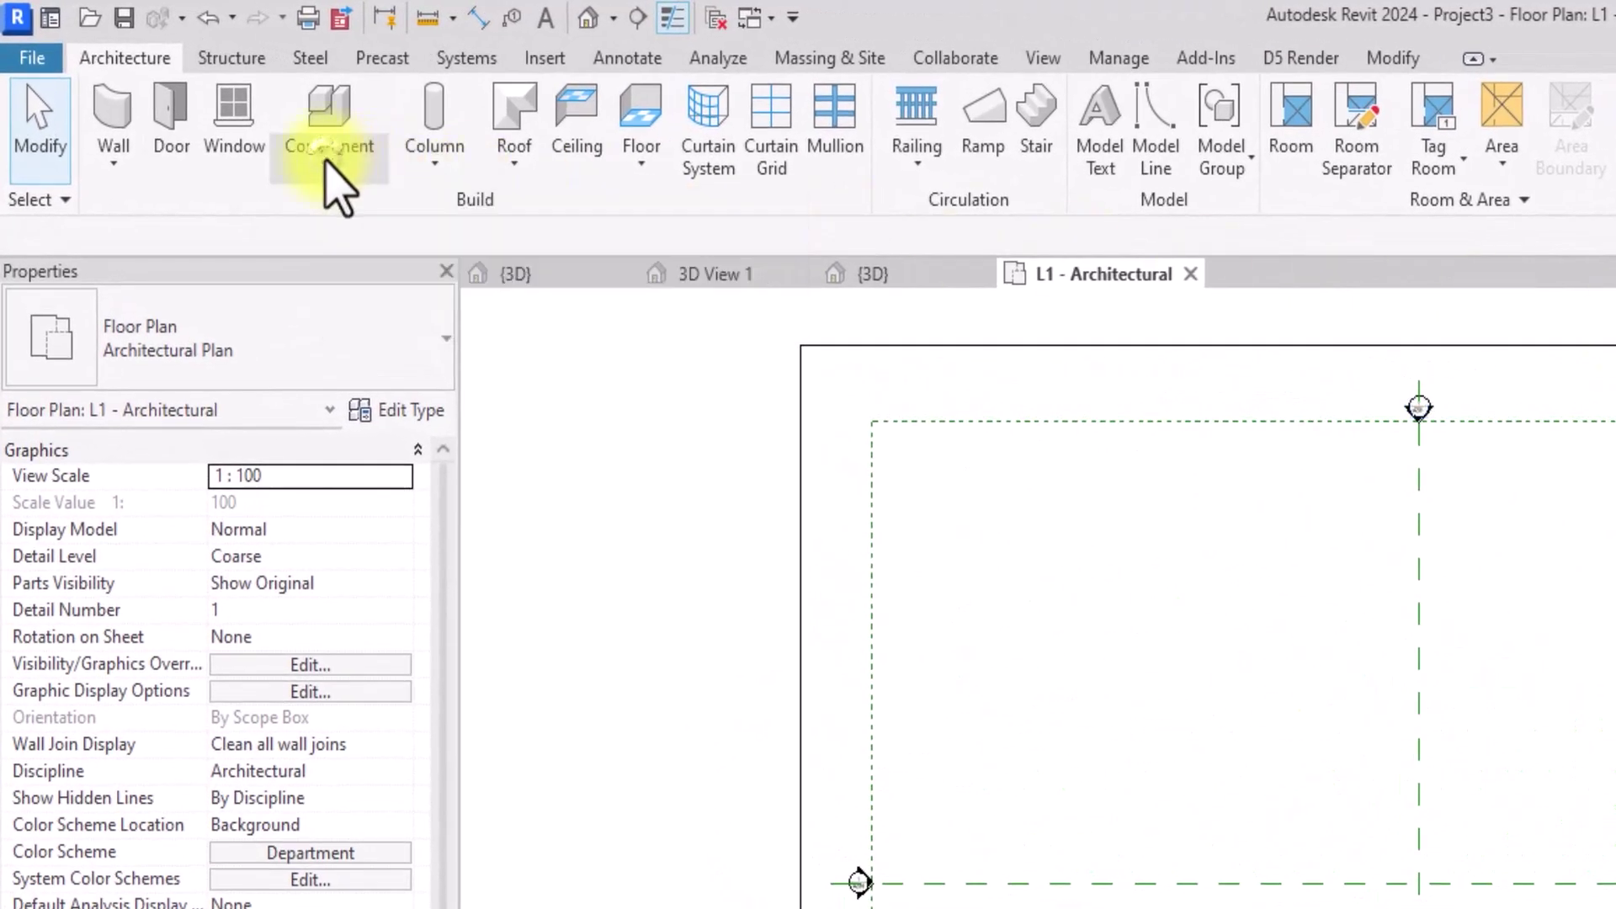
click(326, 165)
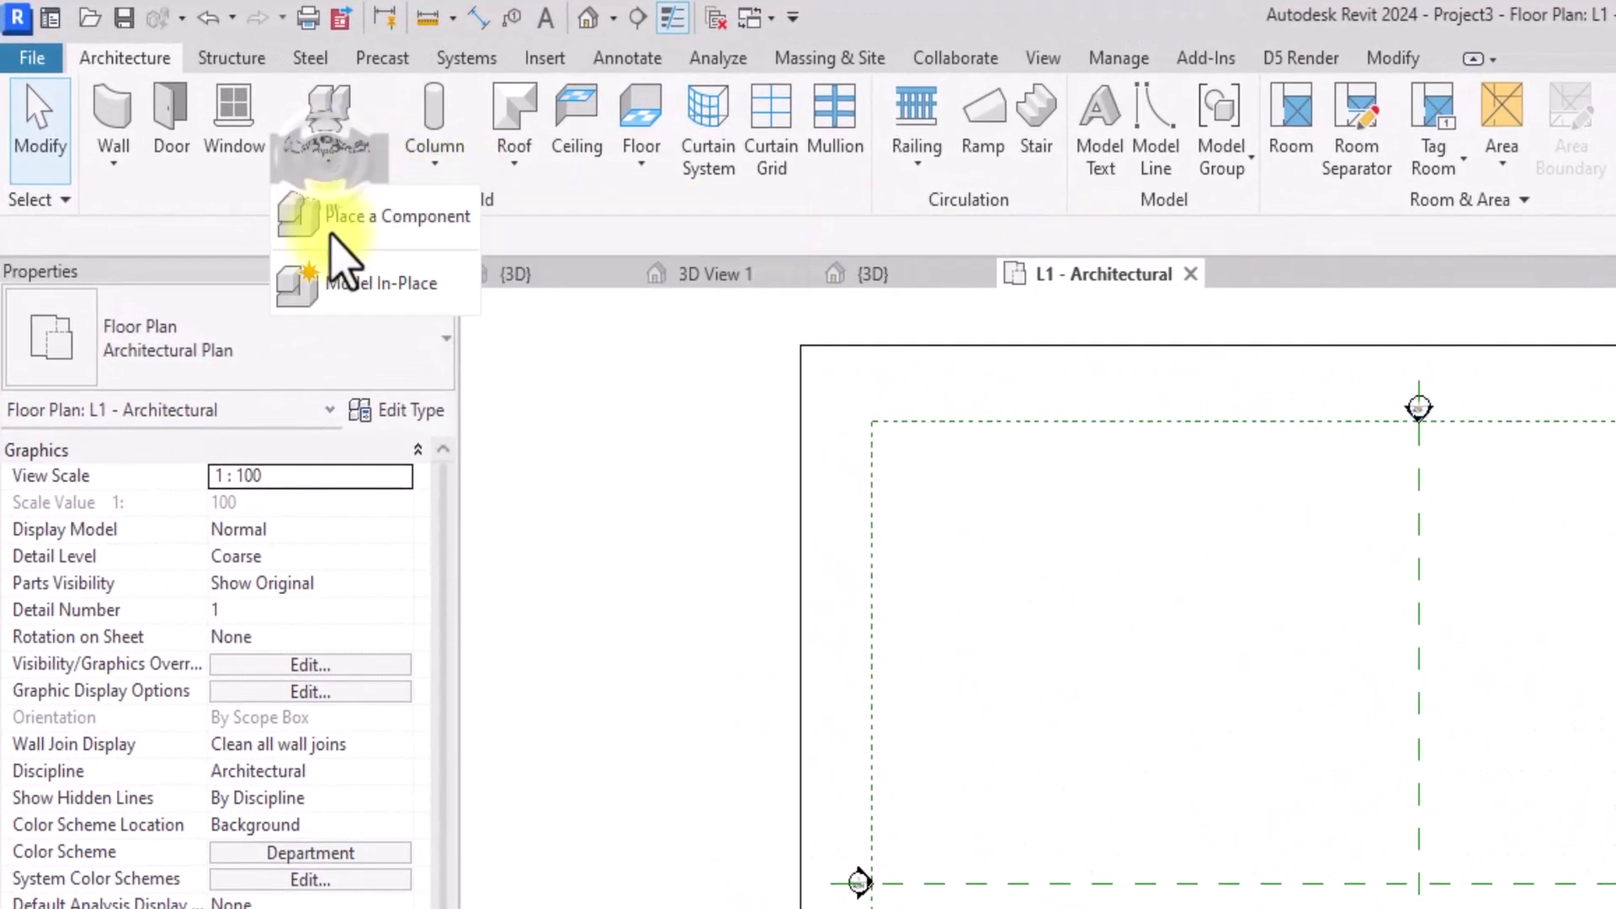
click(336, 277)
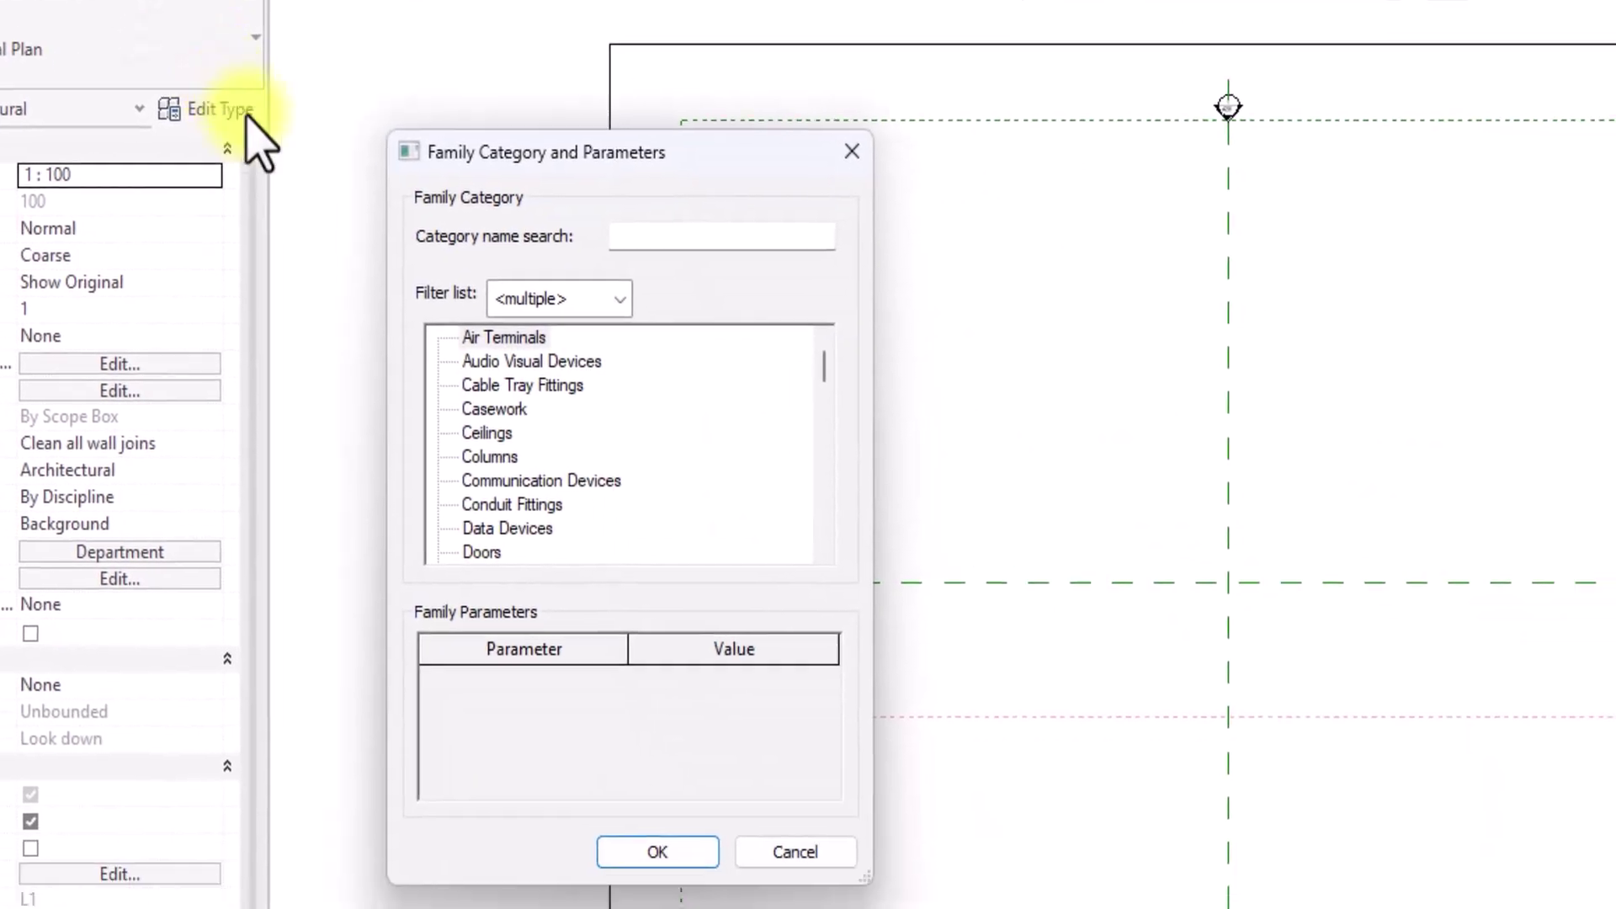
click(494, 408)
click(665, 851)
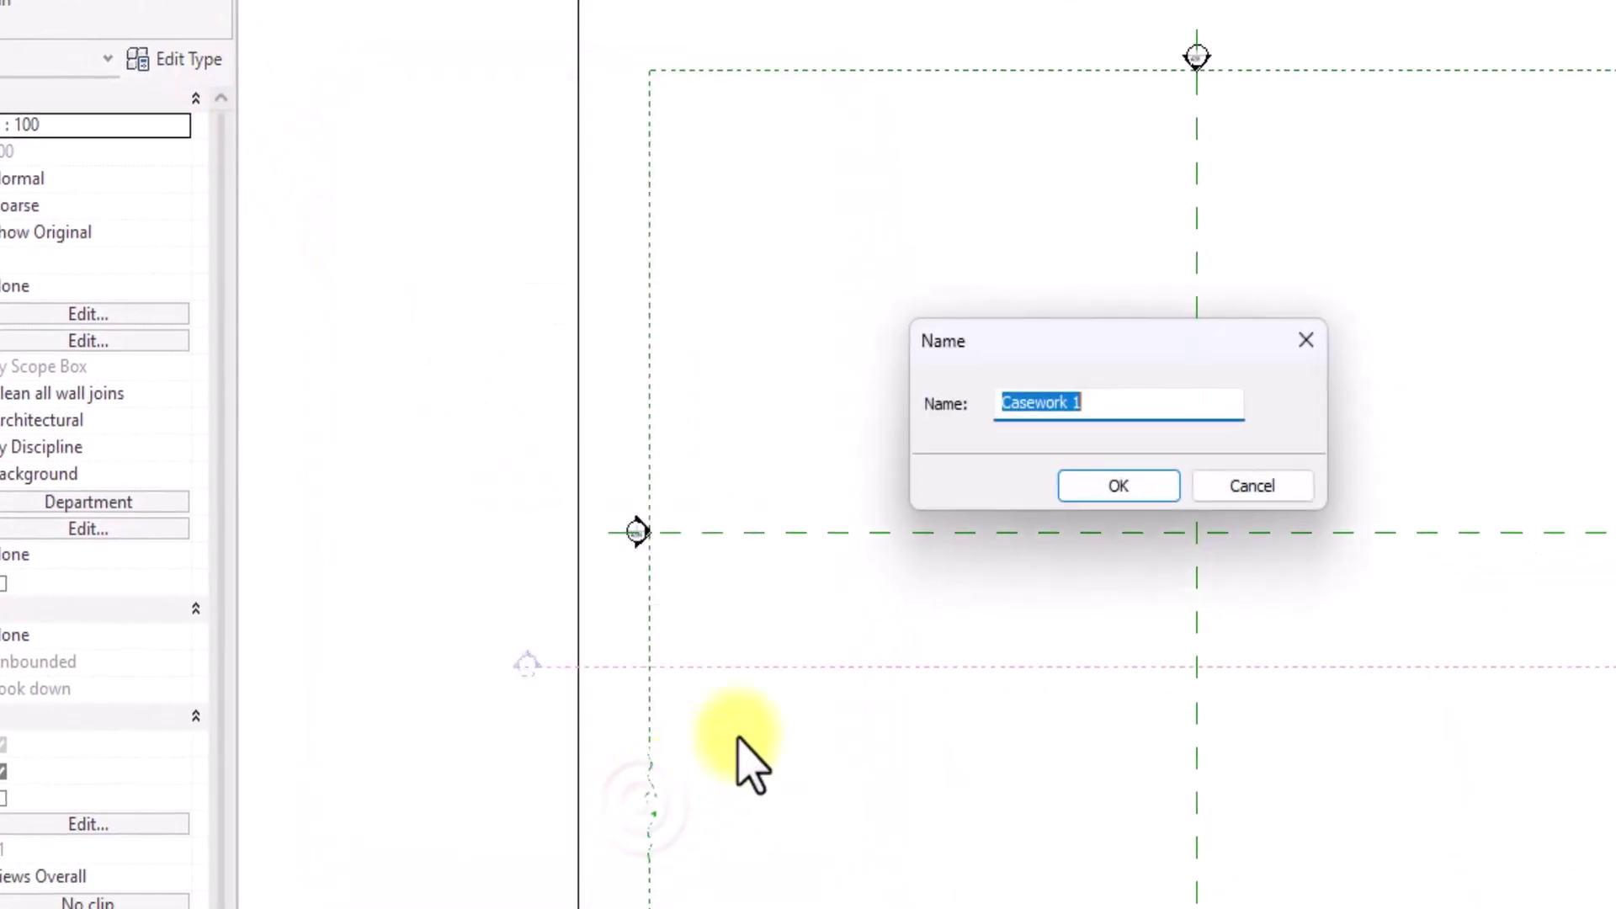
click(1082, 487)
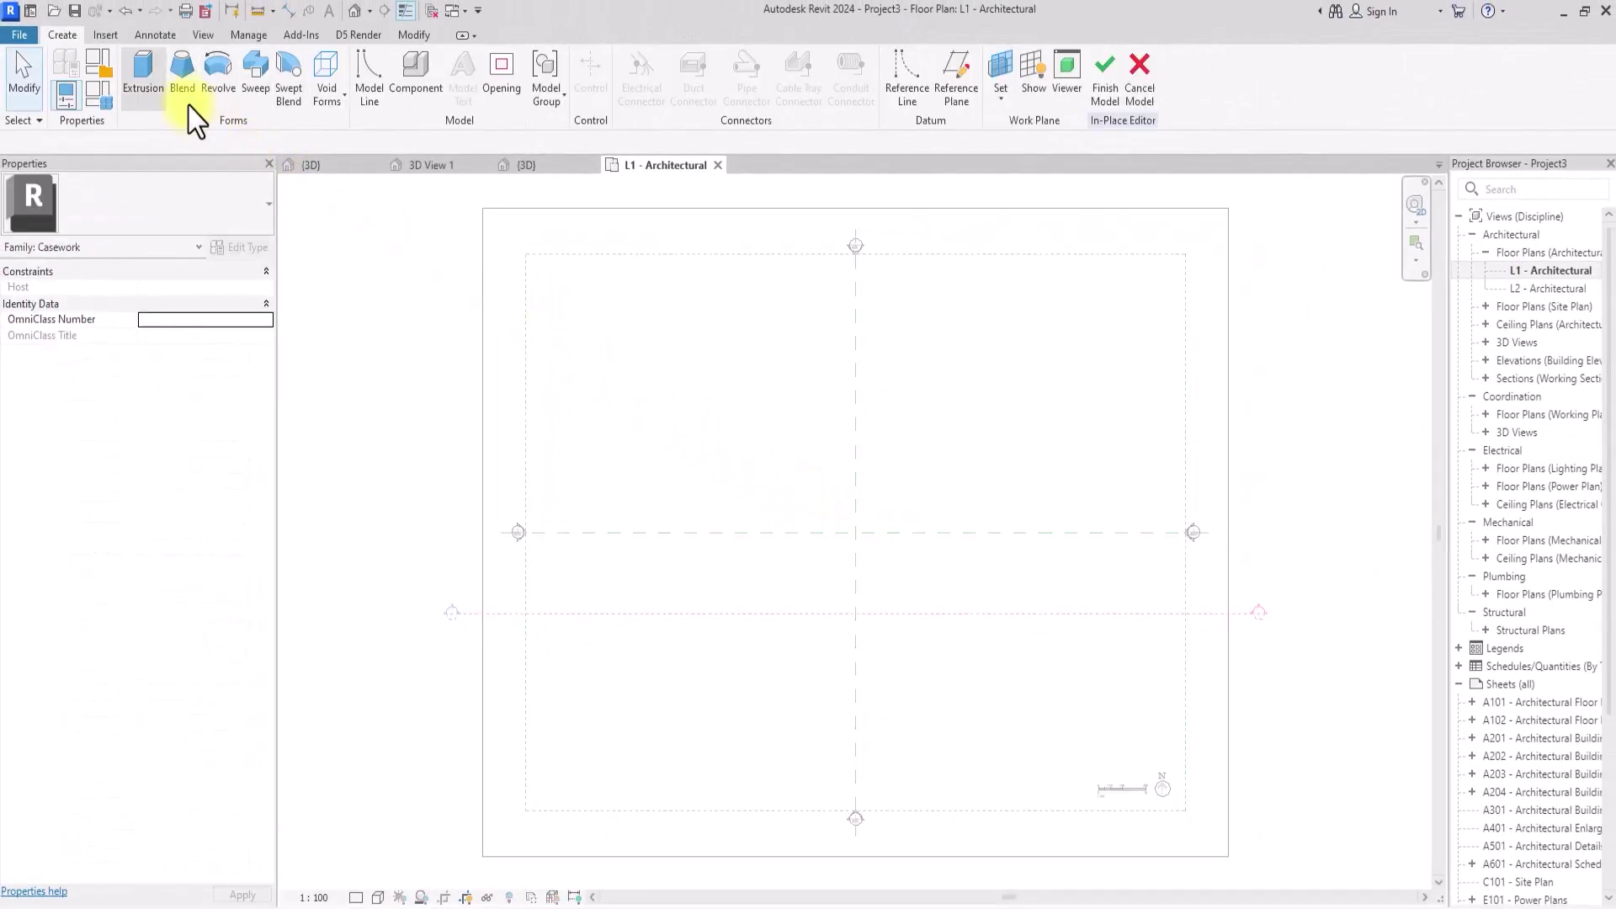
Start an extrusion and sketch a narrow vertical rectangle about 21000 mm long near the middle of the plan
click(152, 87)
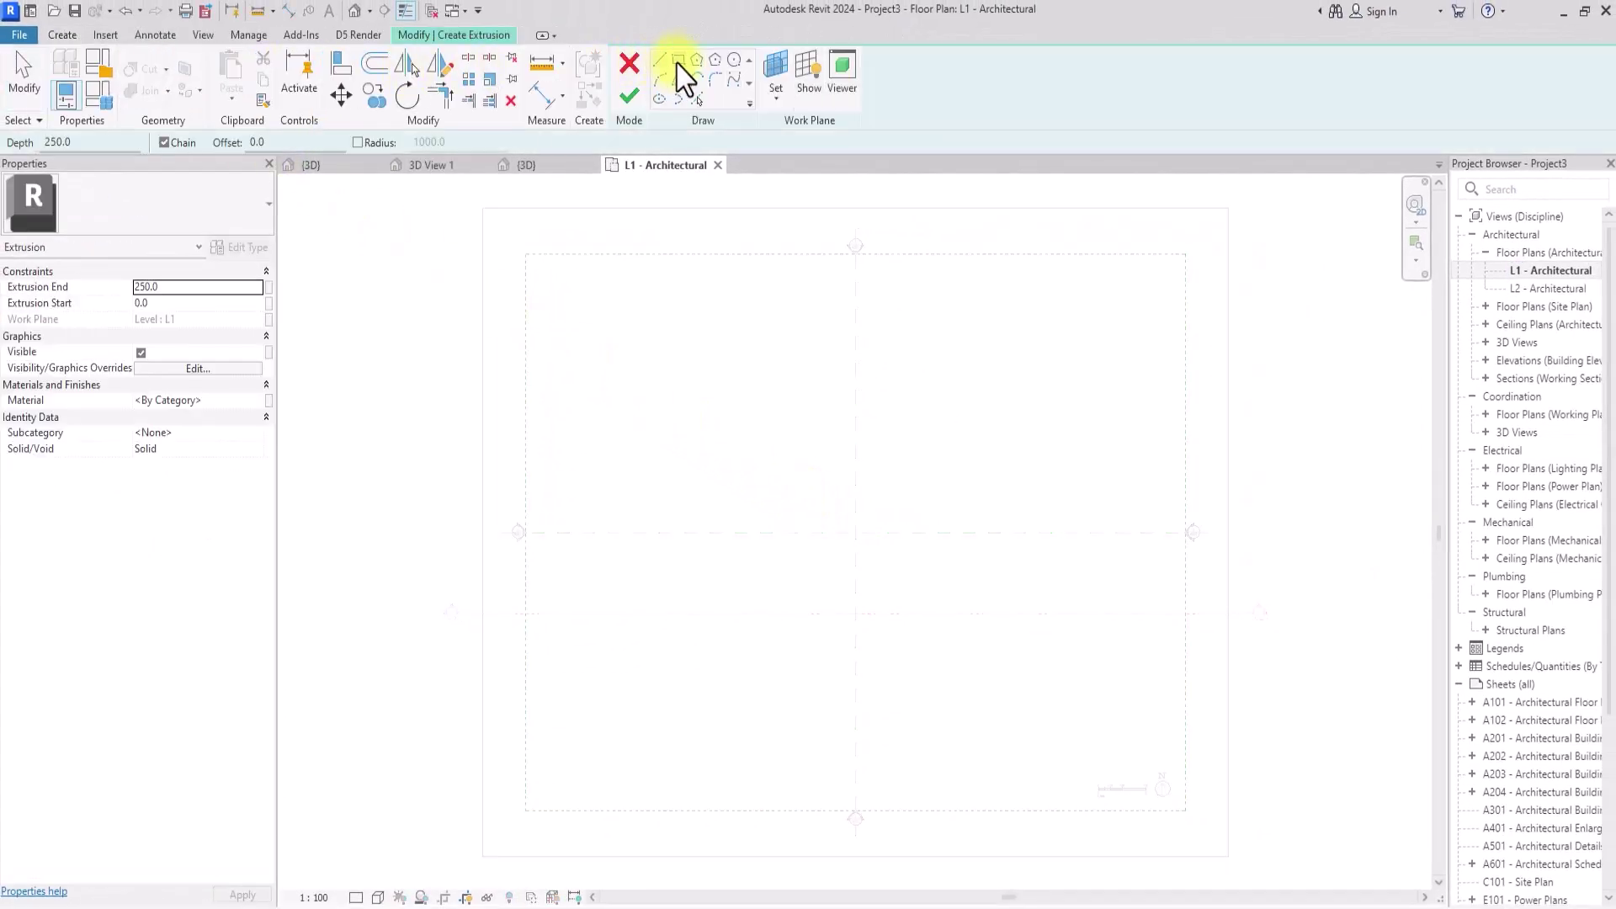
click(825, 440)
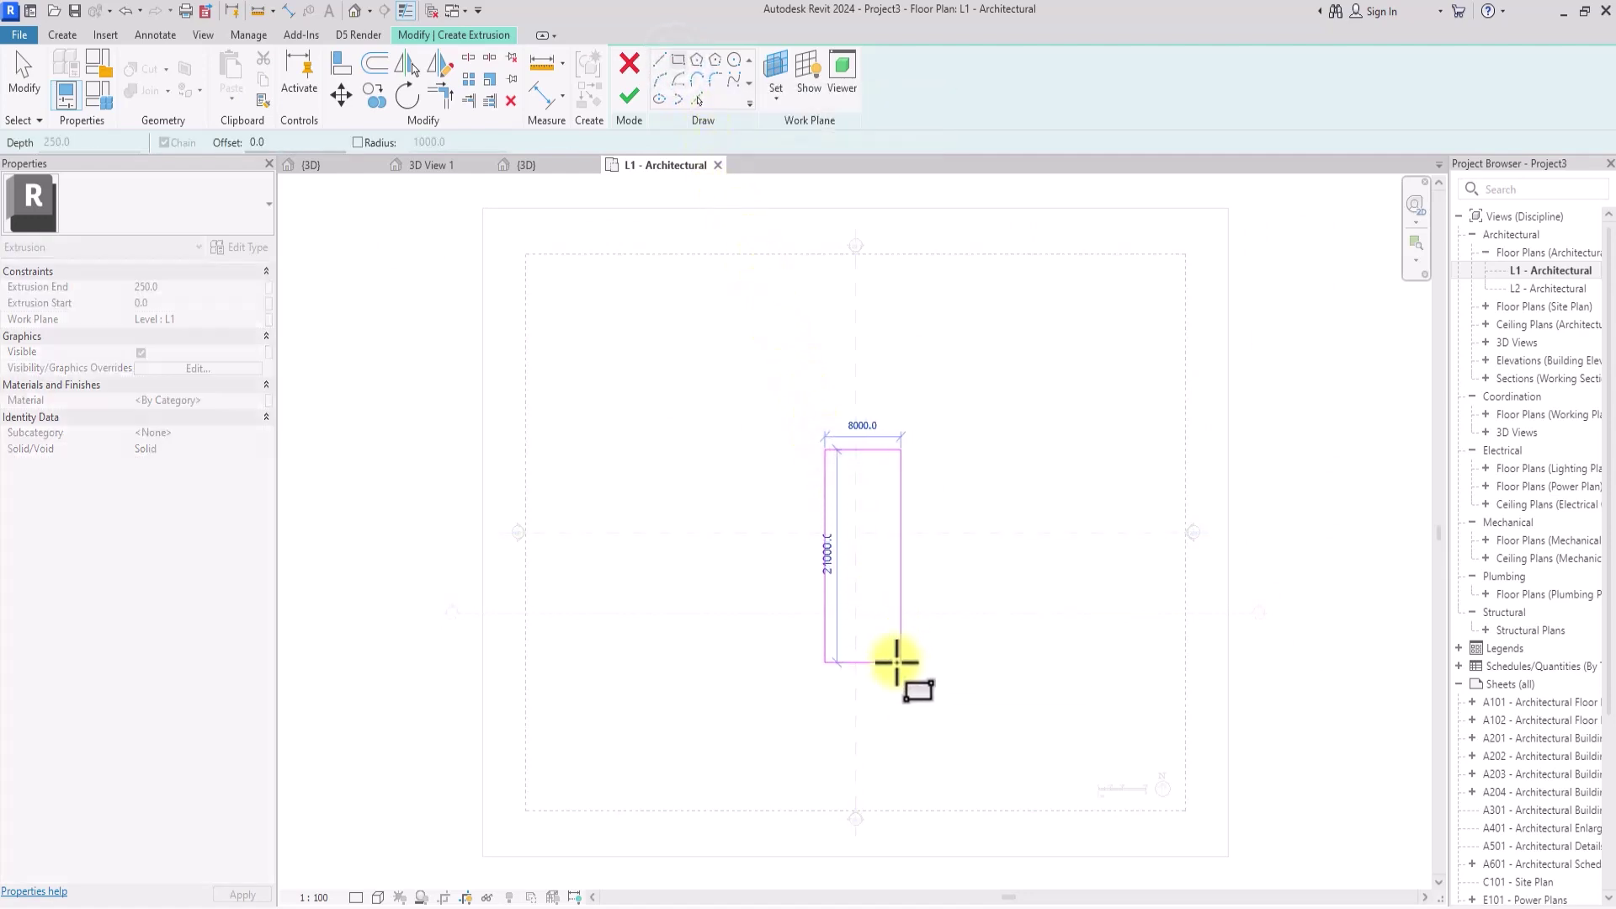
click(893, 667)
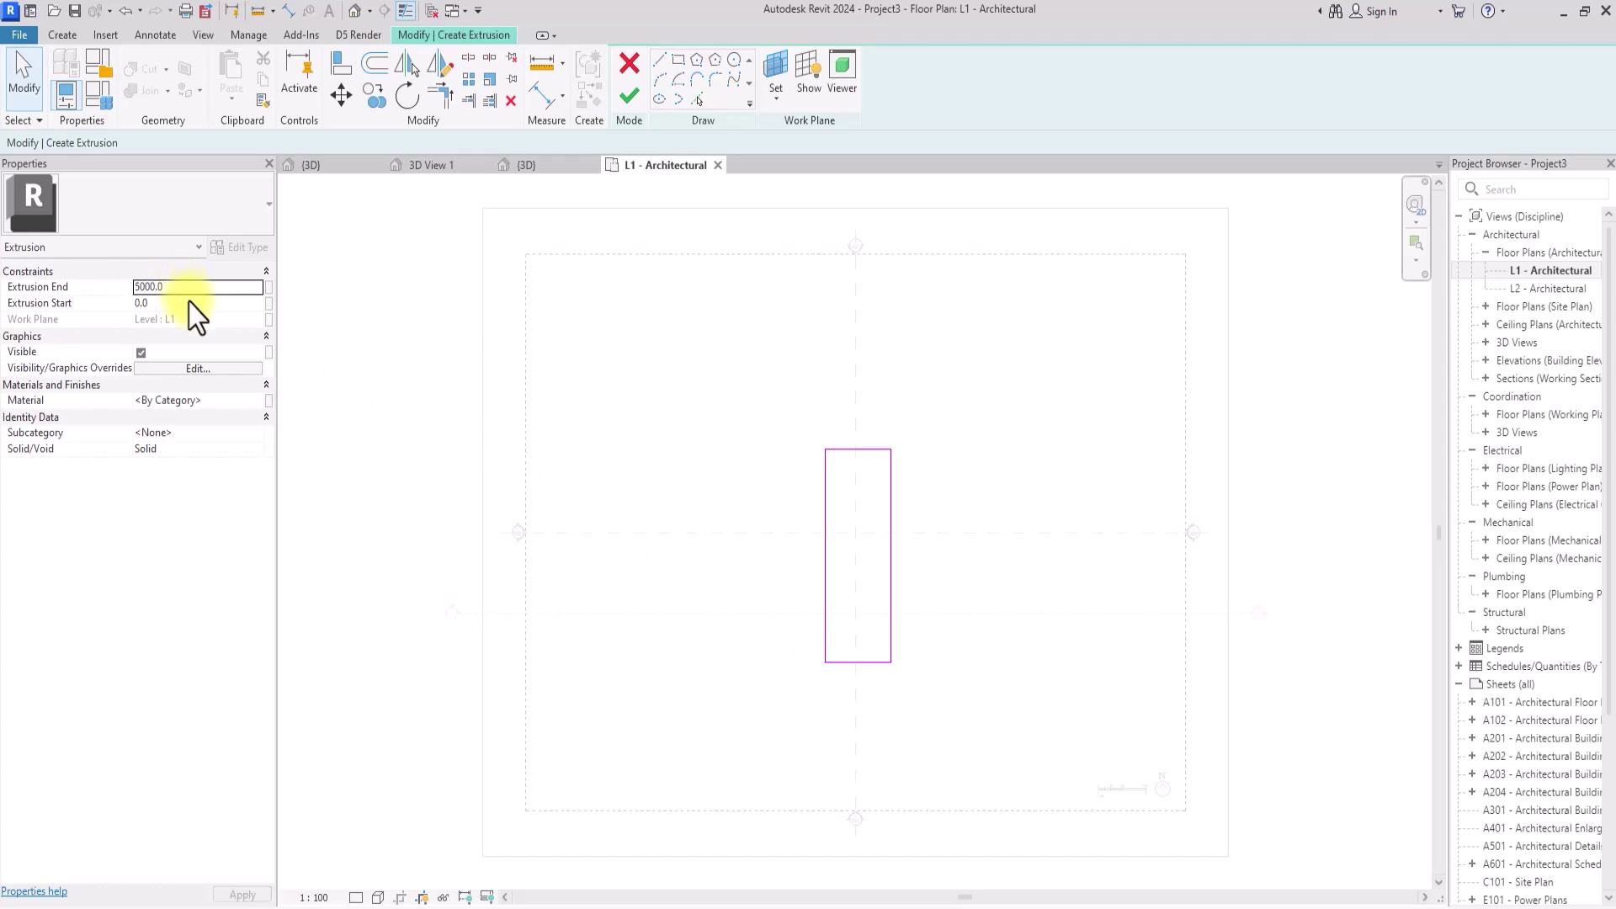
Set the extrusion end to 5000, assign the Aluminum material, and finish the extrusion
click(257, 402)
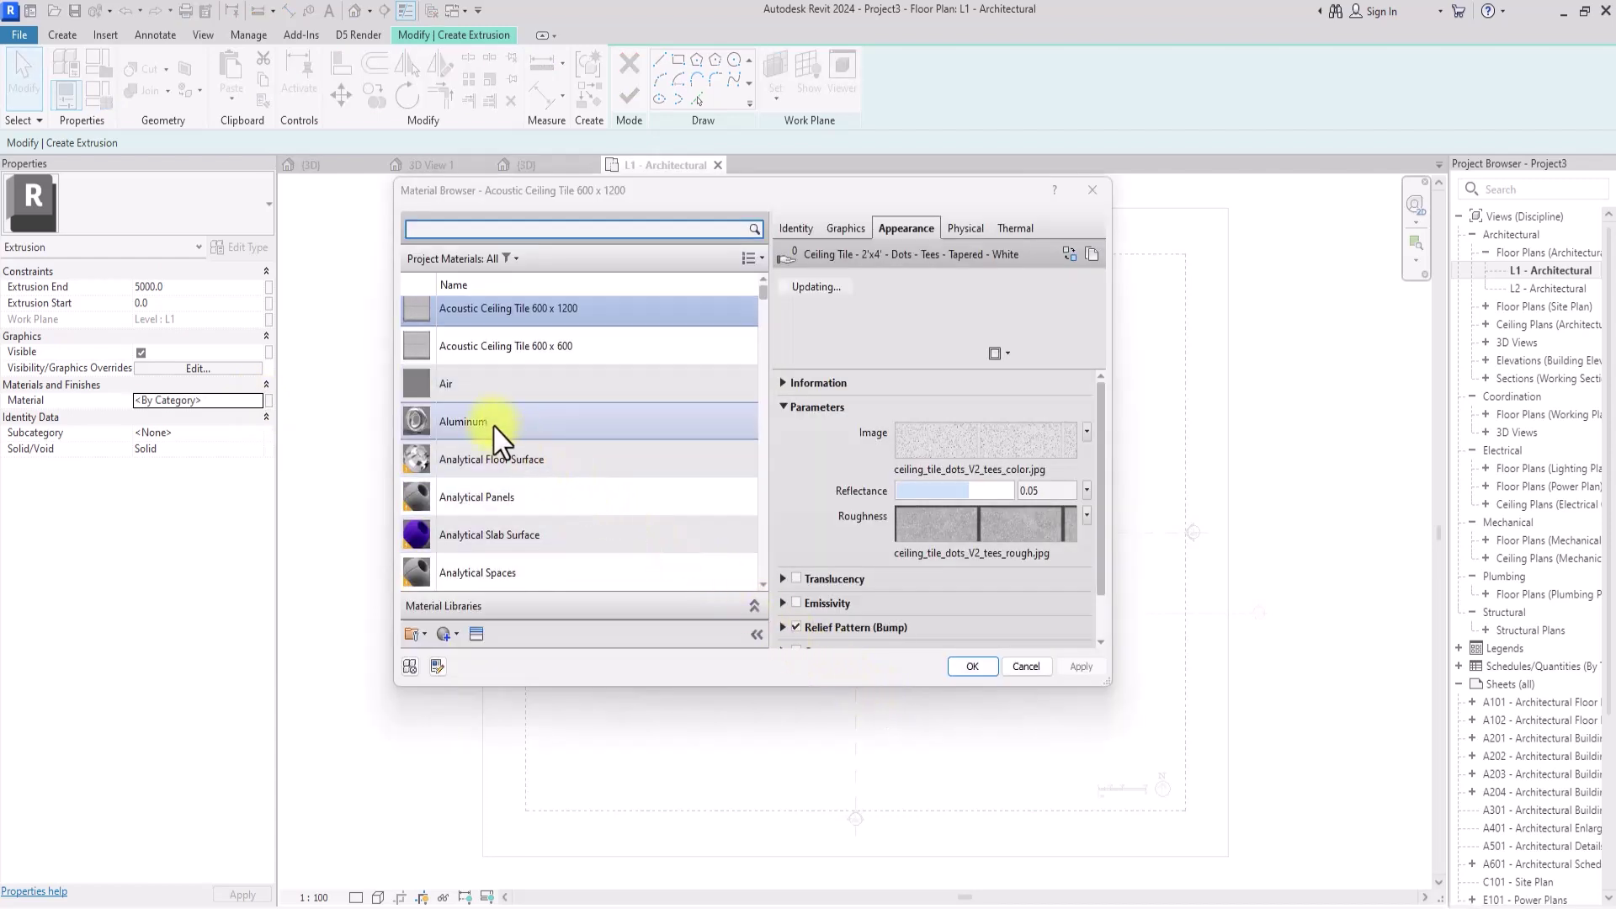
click(526, 425)
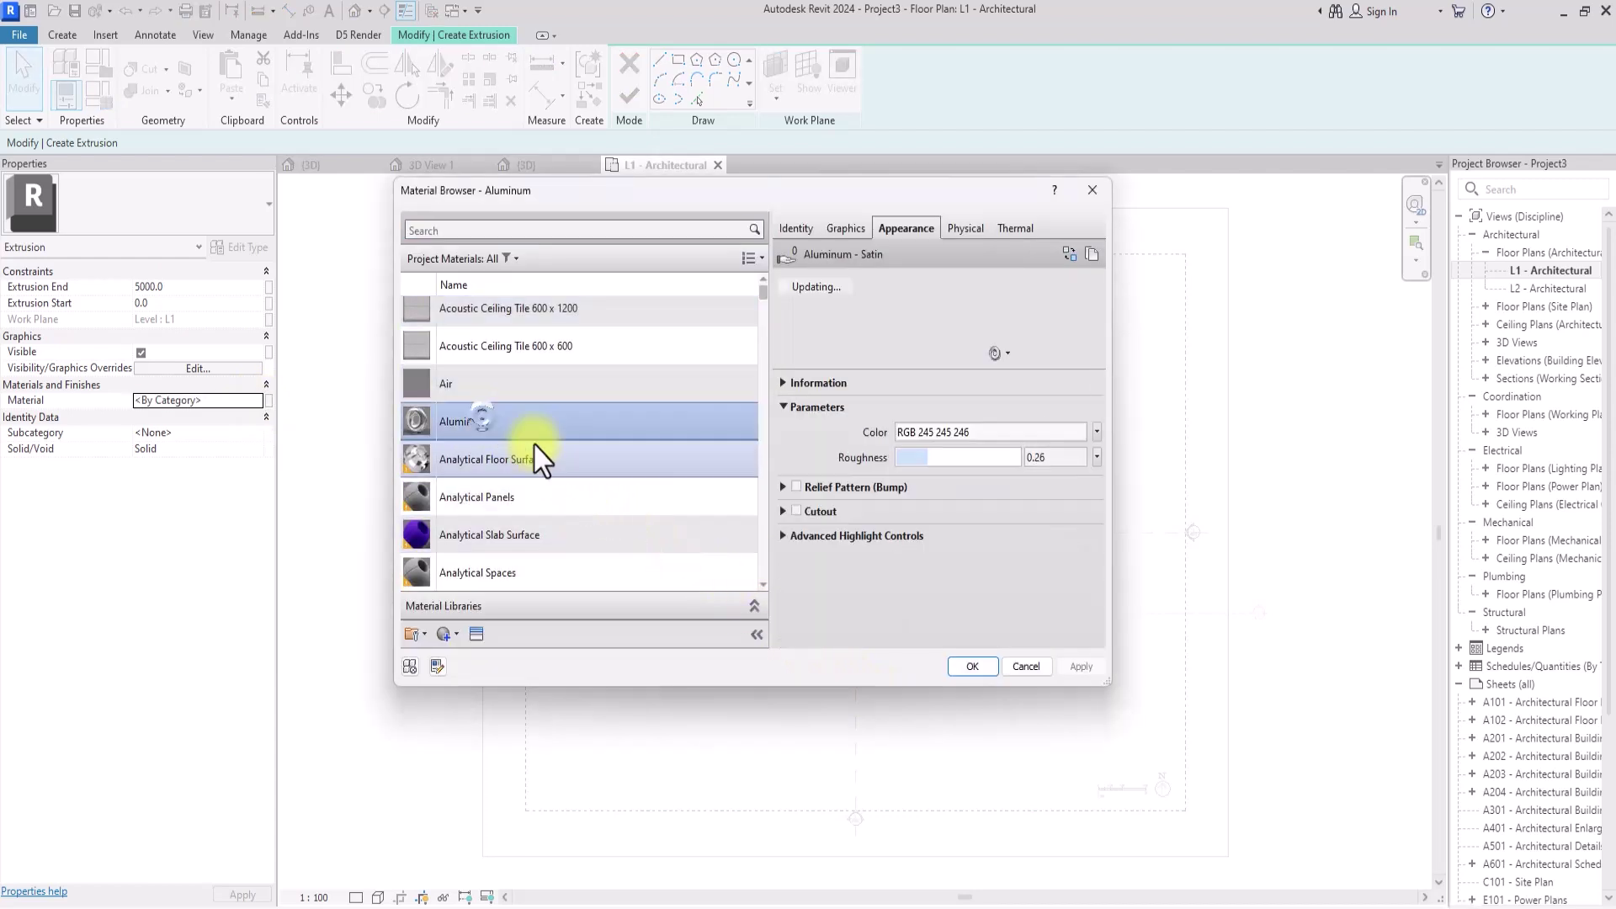
click(972, 666)
click(629, 96)
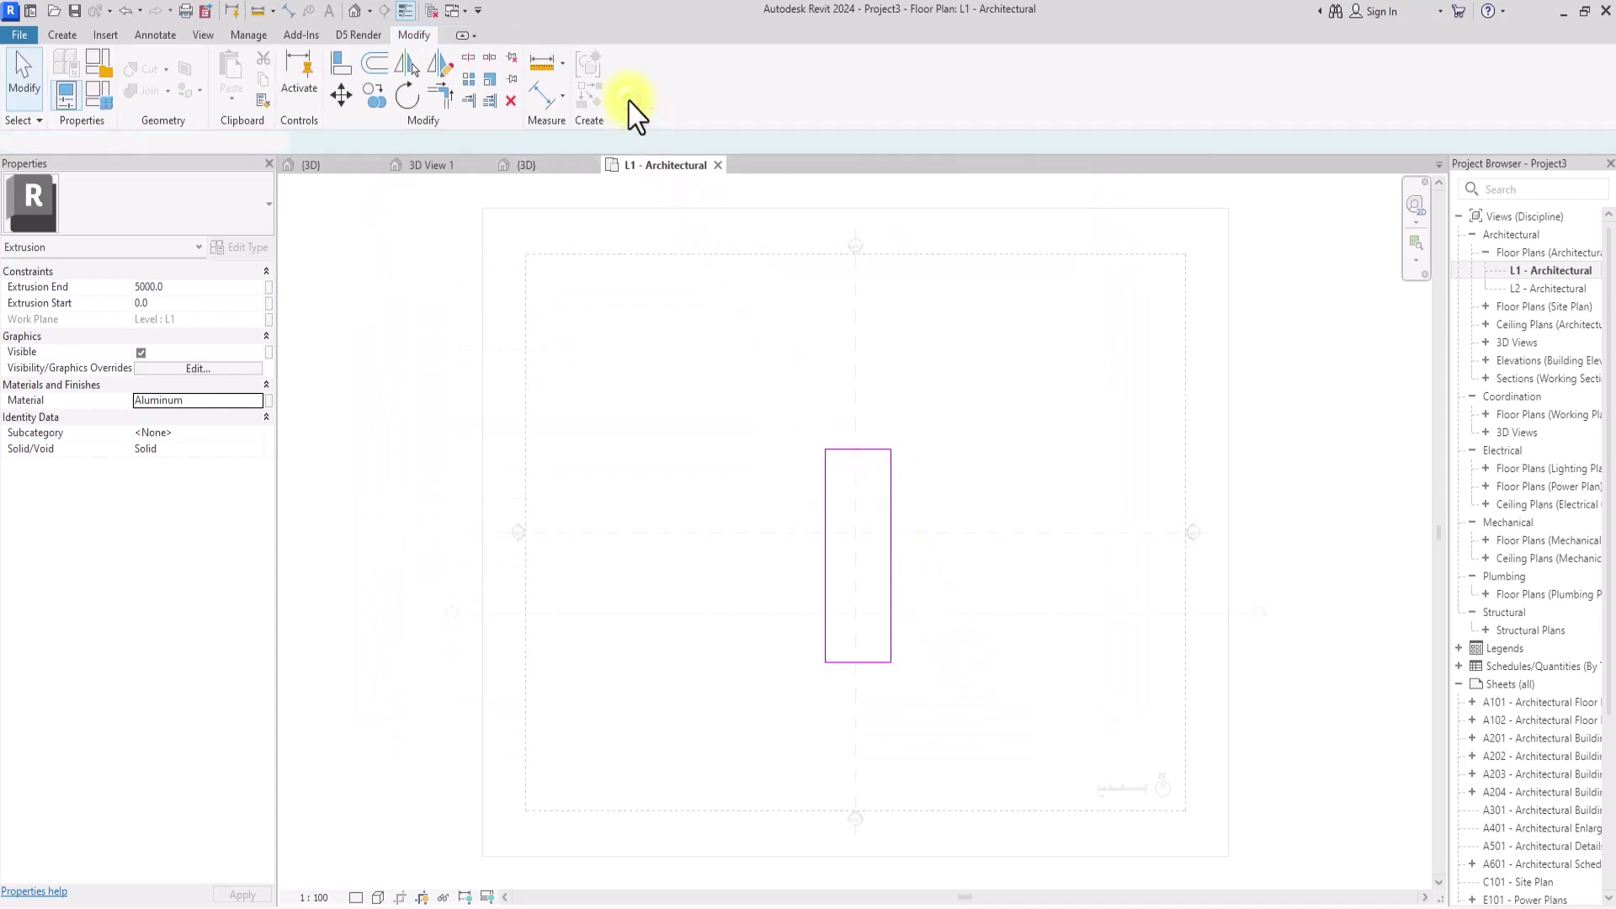
Stretch the block's top face in the default 3D view to an extrusion end of about 16613 mm and finish the in-place model
click(354, 11)
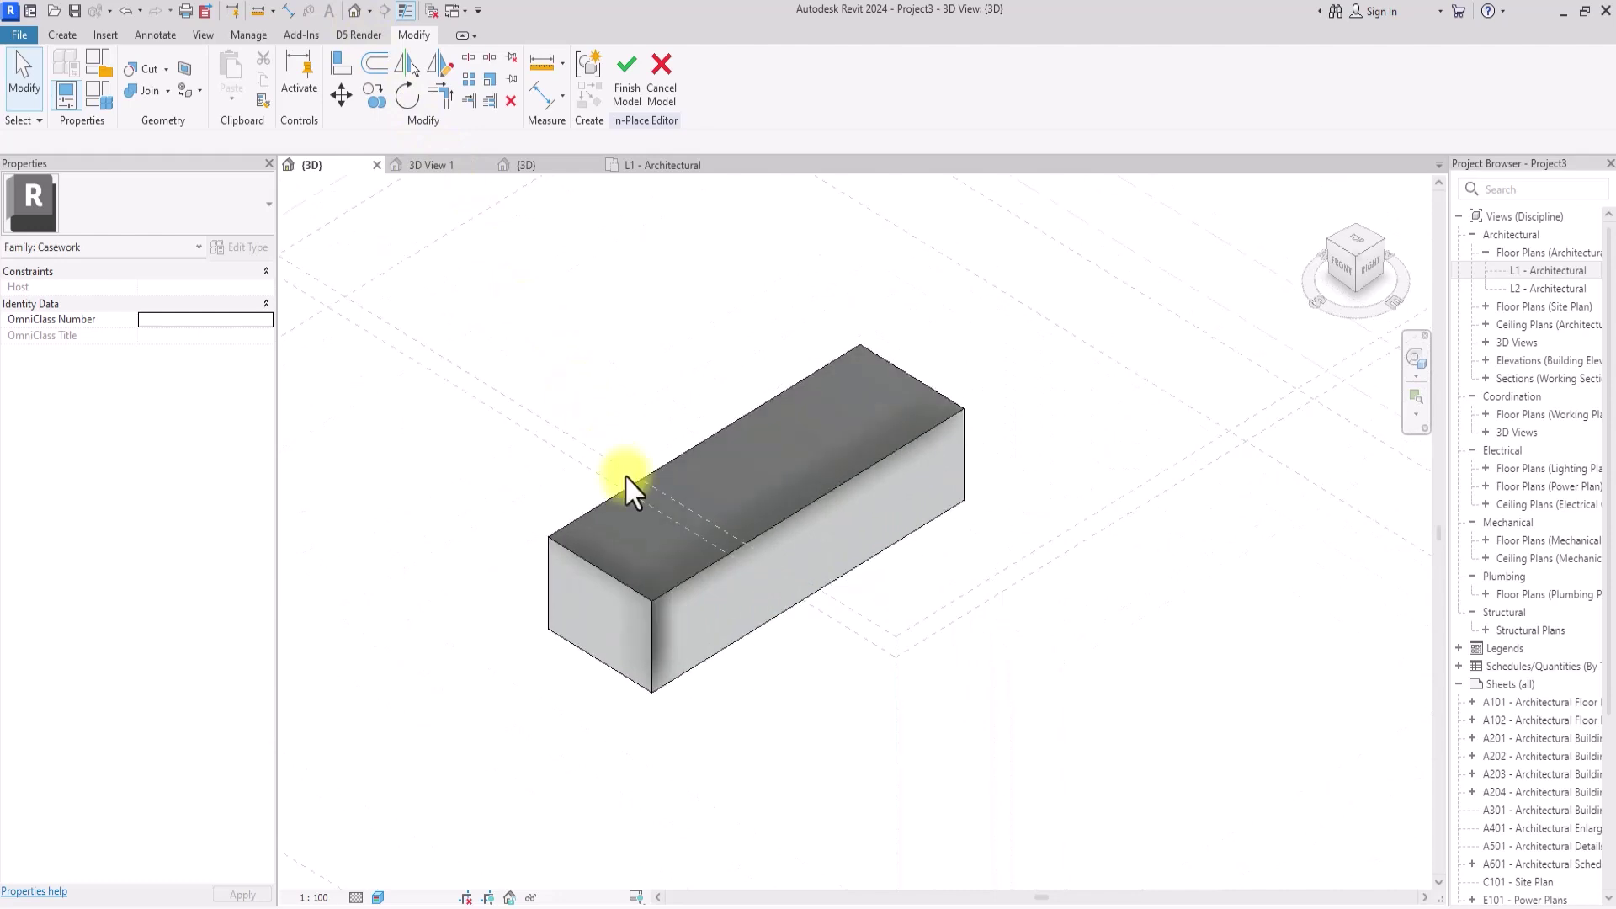
click(684, 574)
drag(753, 466, 744, 257)
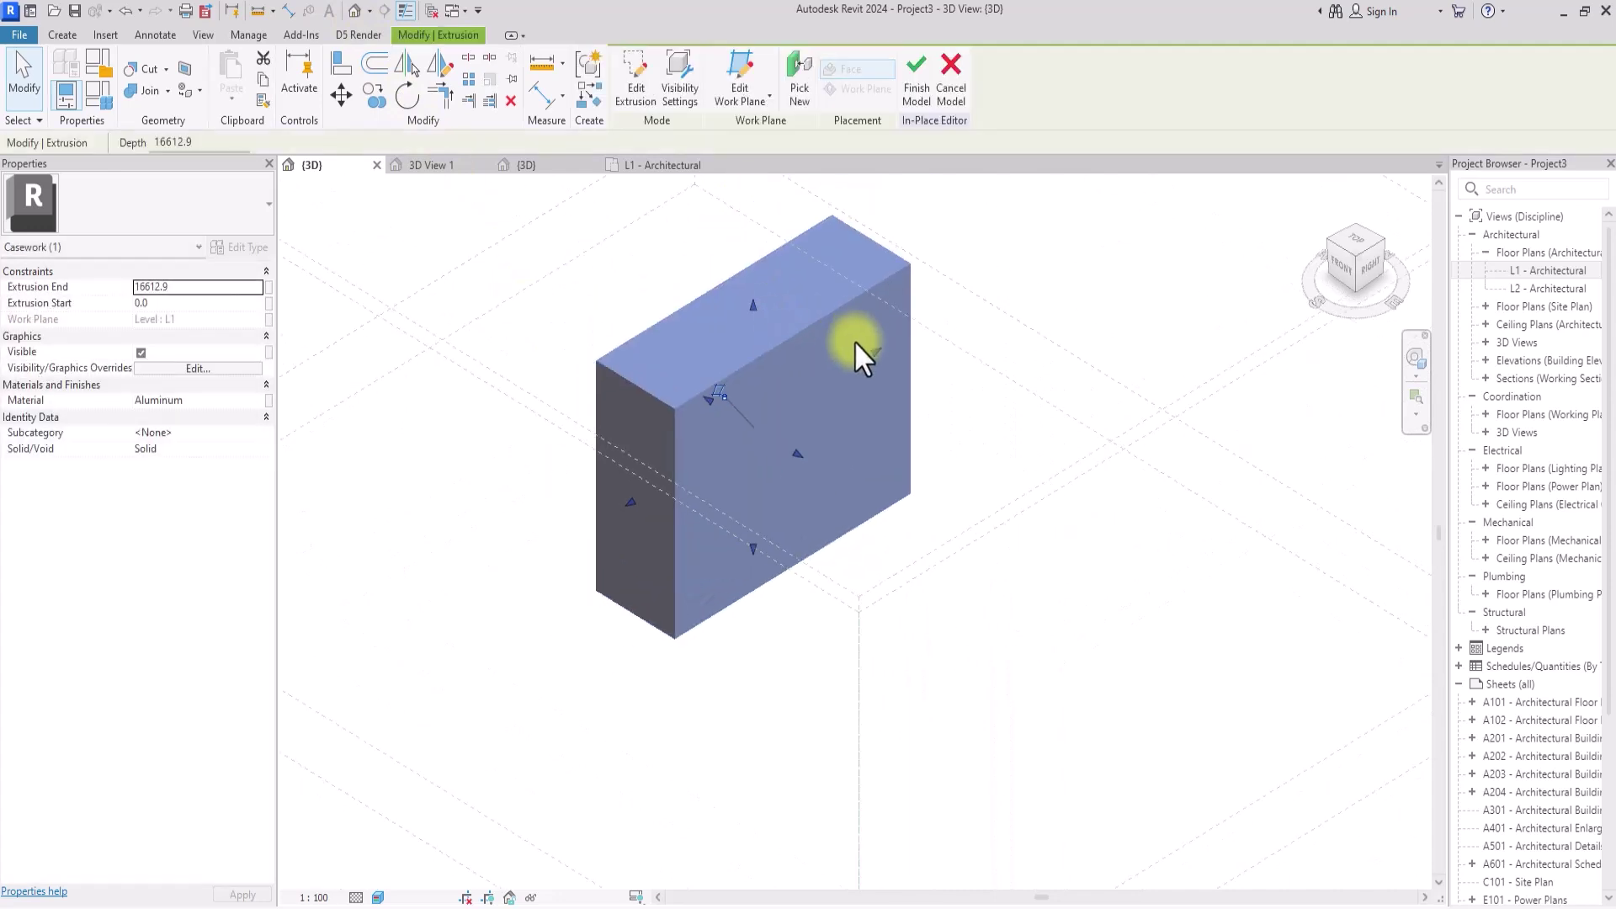
click(1017, 470)
middle_drag(1015, 457, 1016, 540)
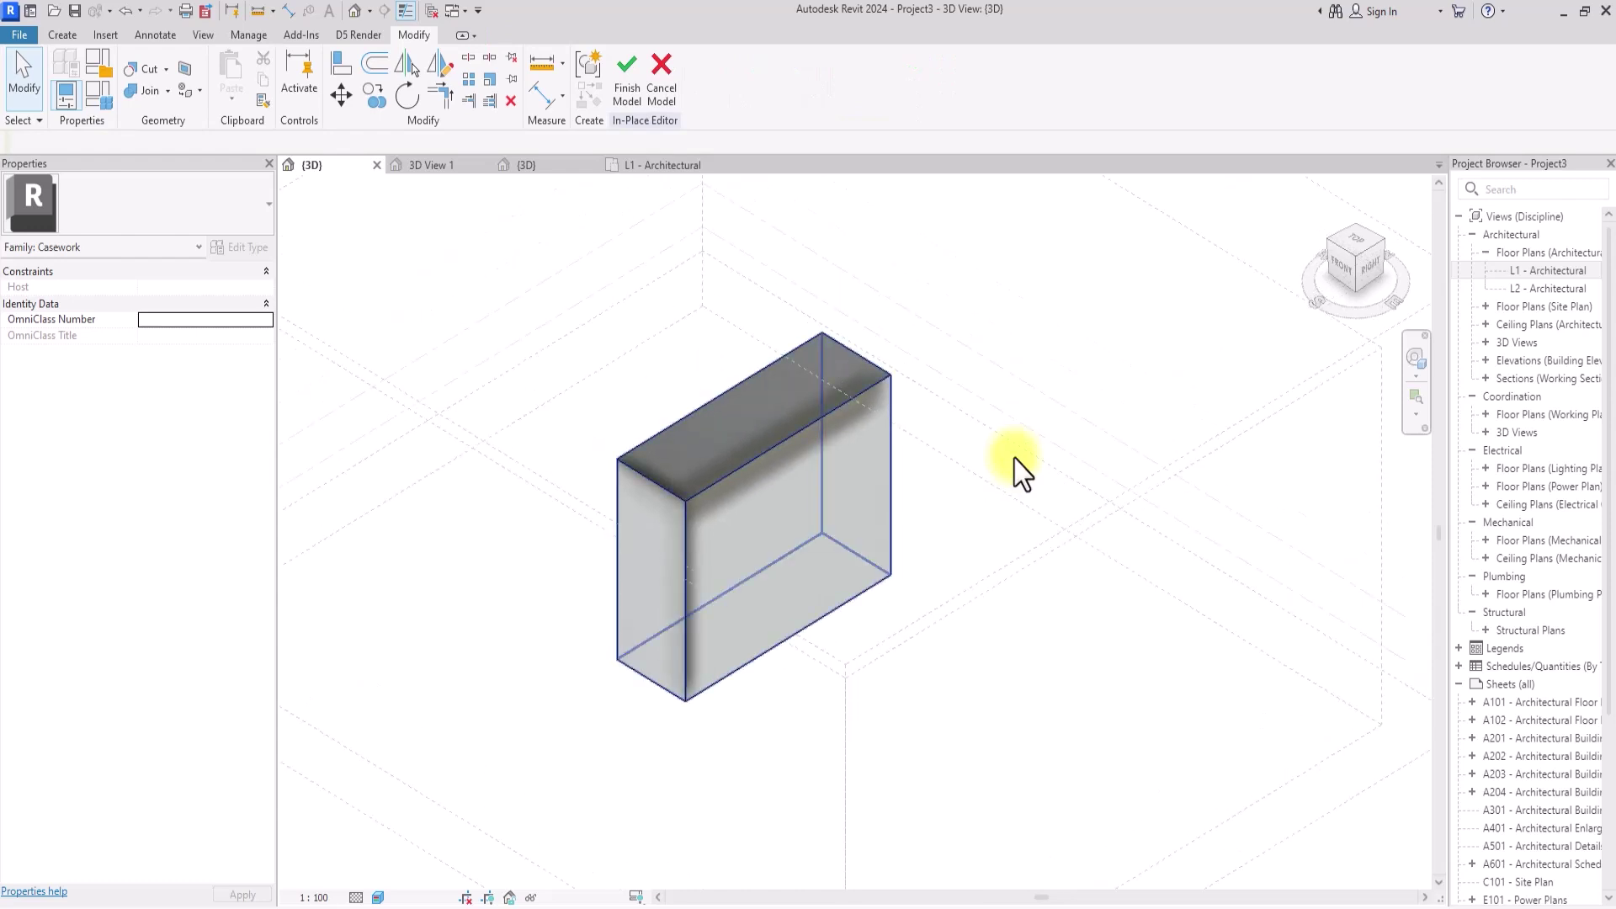
middle_drag(1014, 457, 1026, 498)
click(623, 91)
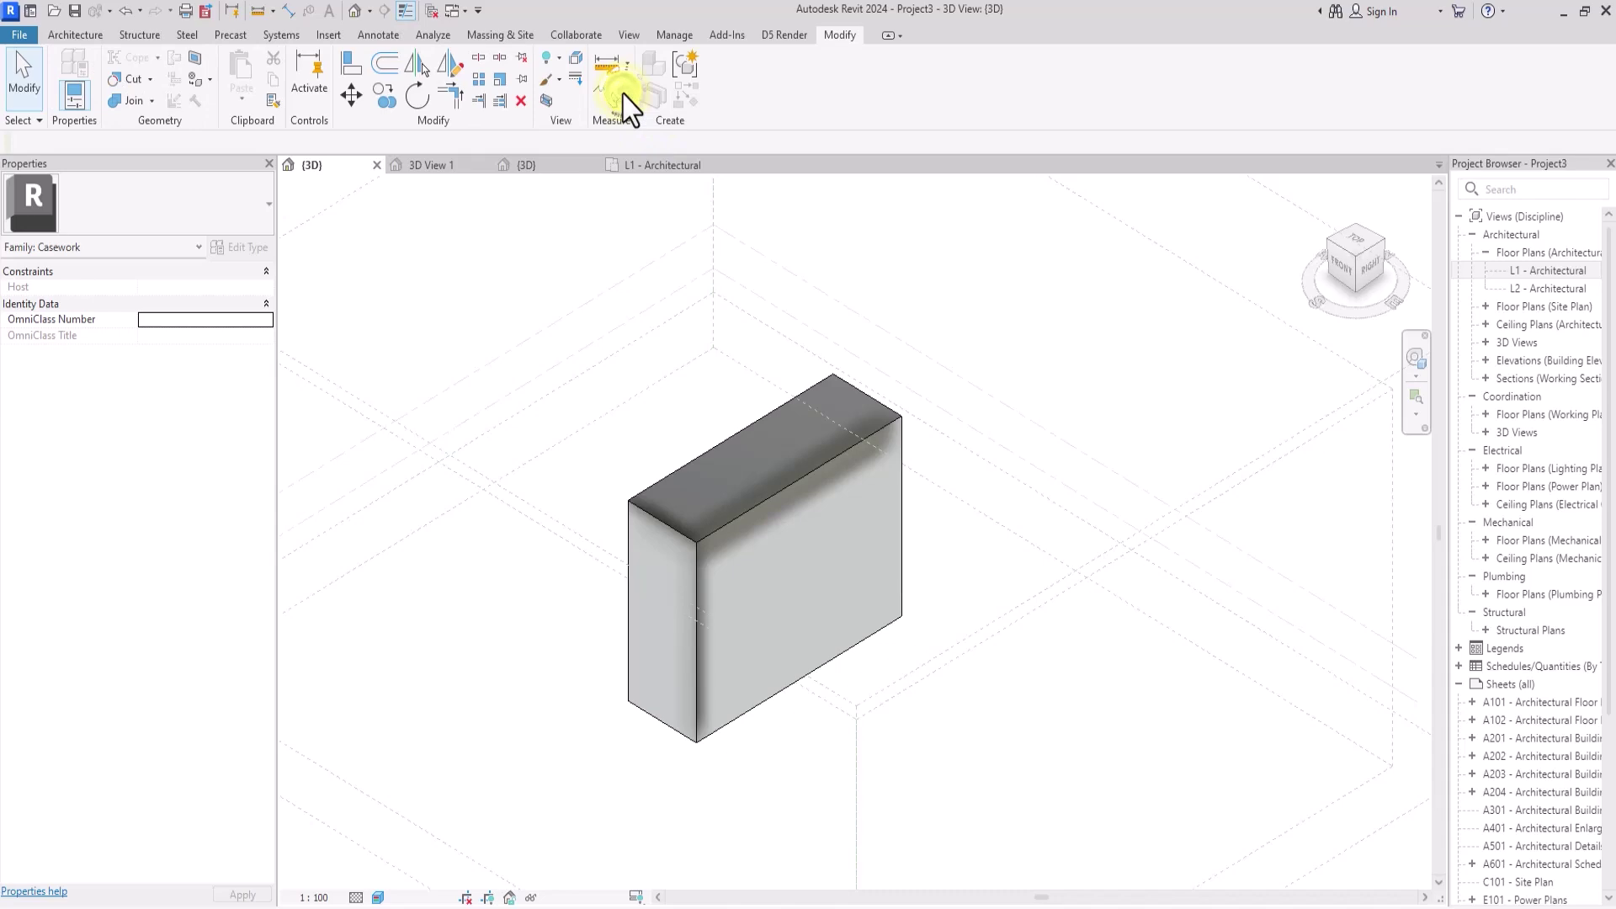
Start a second, separate in-place model in the Casework category with the default name
click(74, 35)
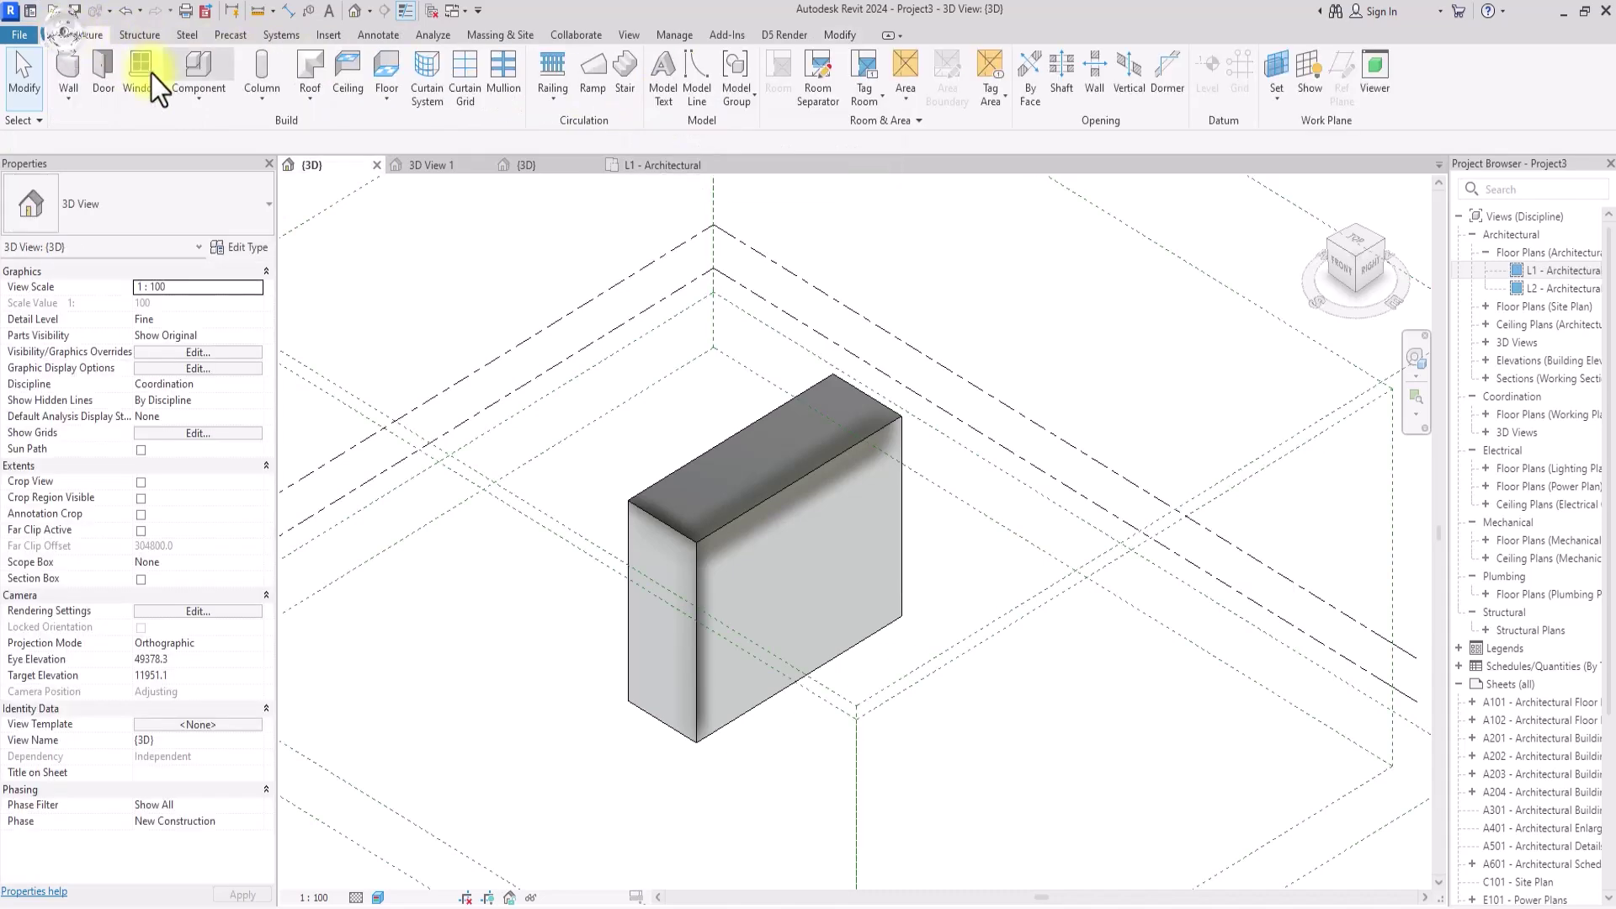
click(200, 97)
click(246, 166)
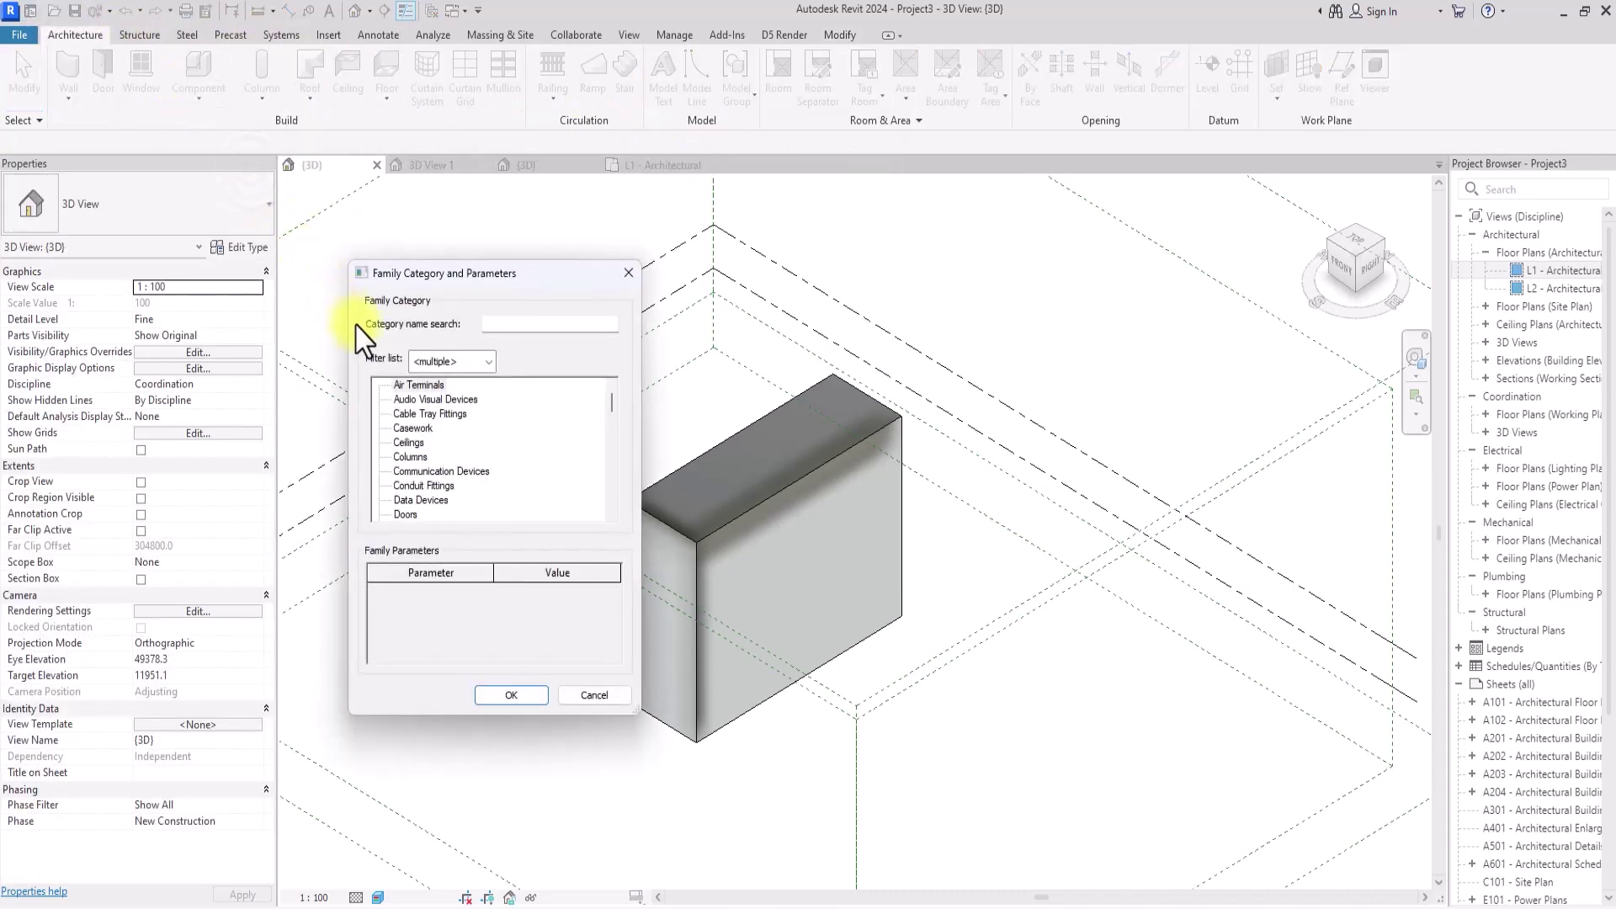
click(497, 695)
click(813, 502)
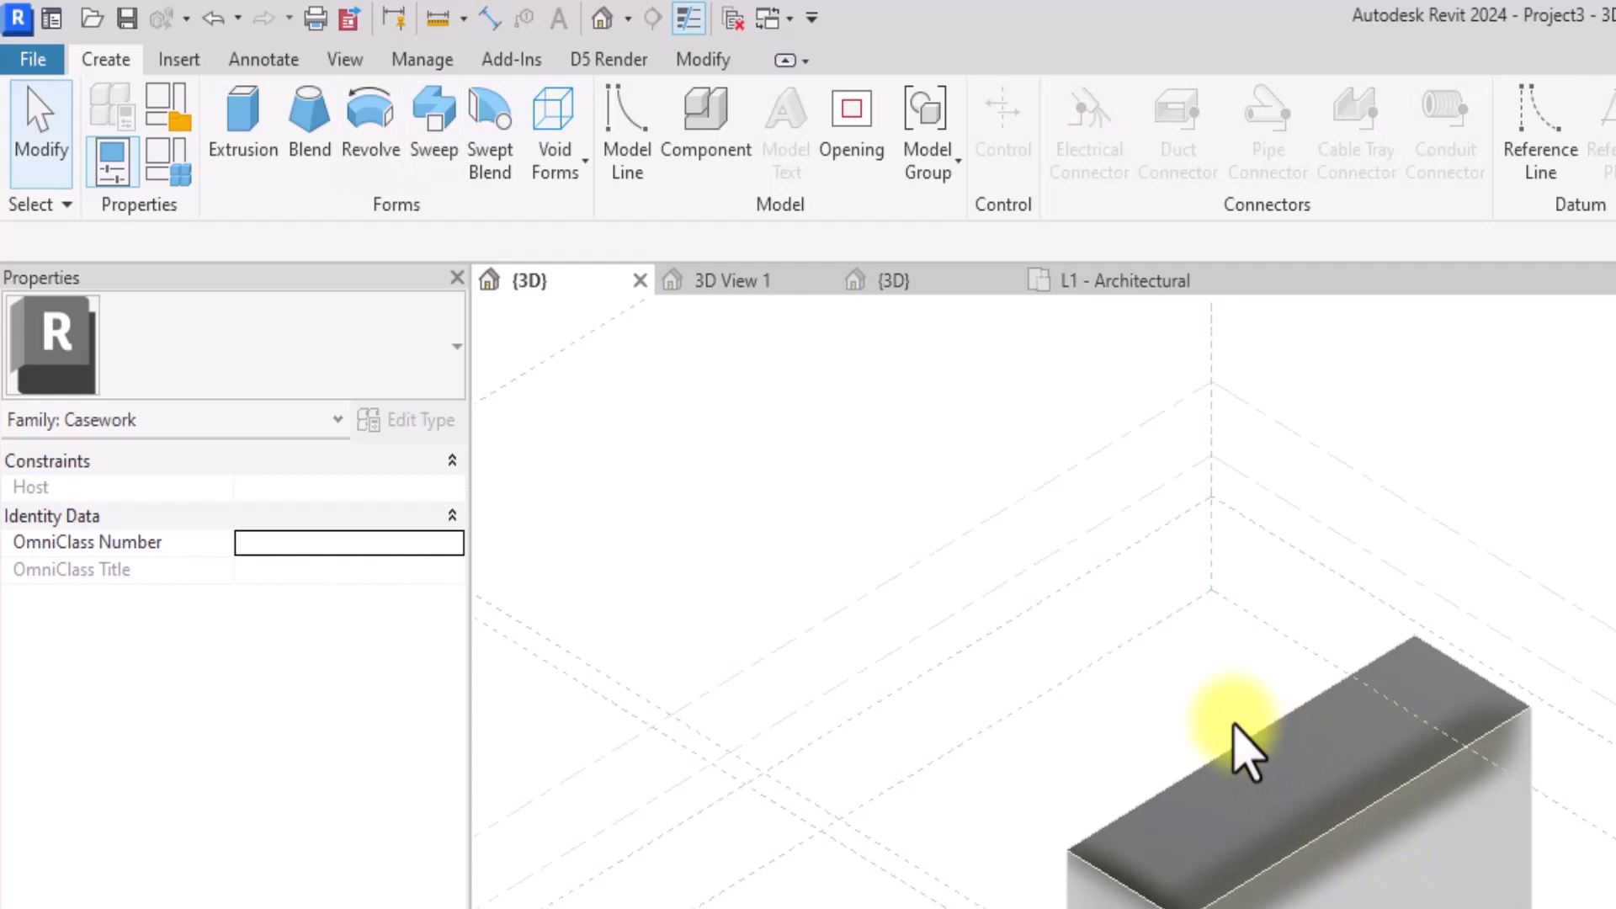
Start a void extrusion and pick the existing block's long vertical side face as its work plane
click(567, 168)
click(608, 226)
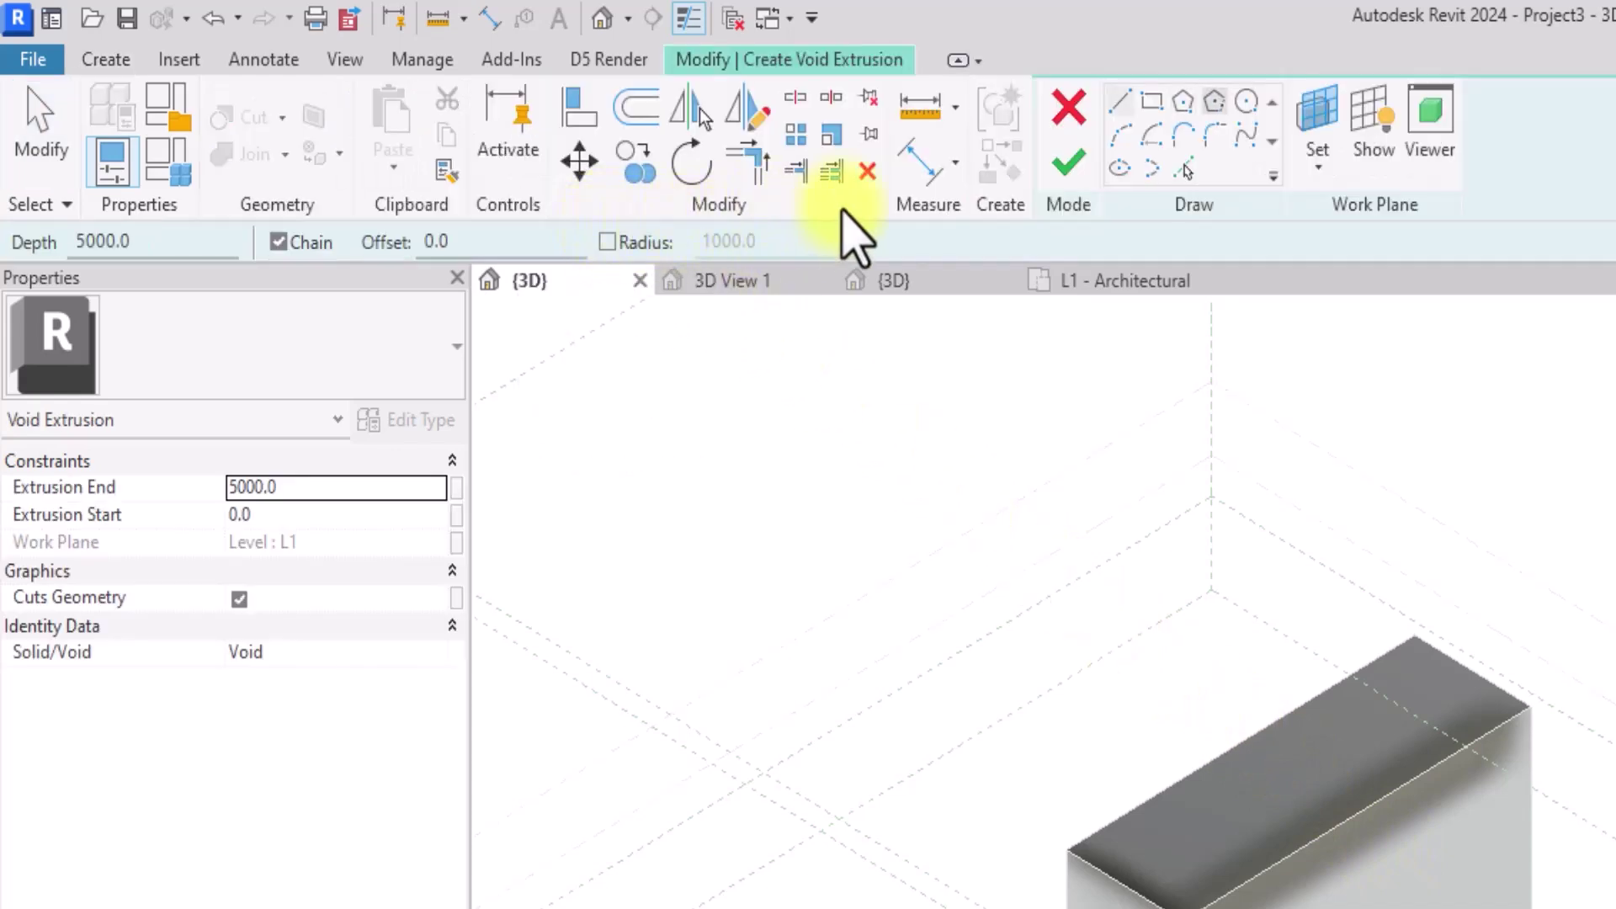
click(1318, 165)
click(1332, 219)
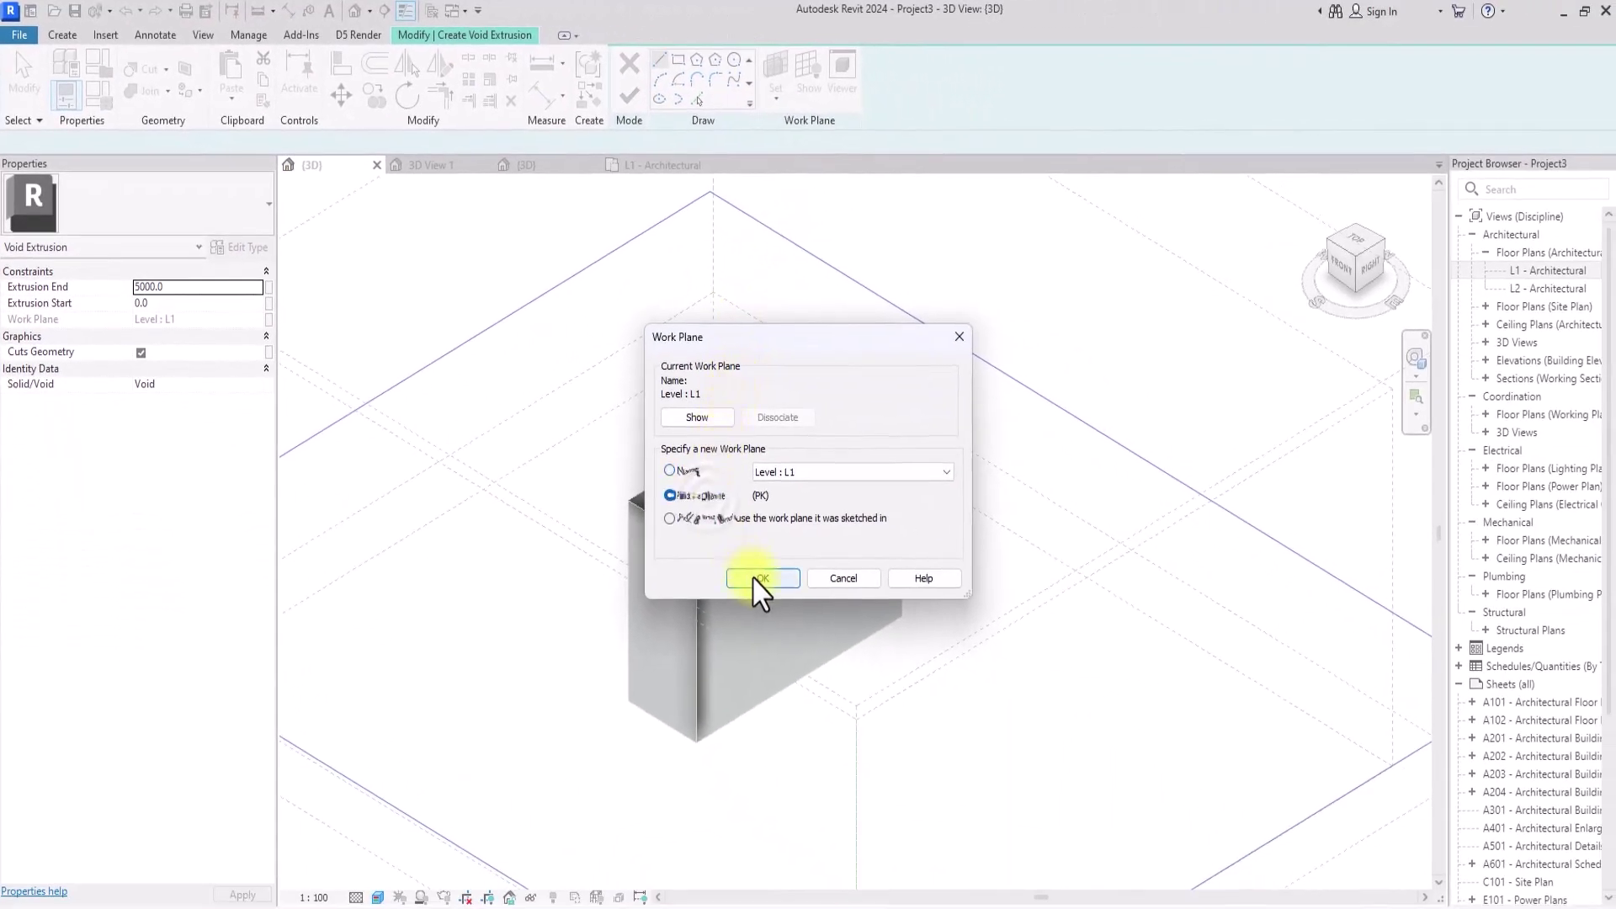
click(760, 579)
click(741, 516)
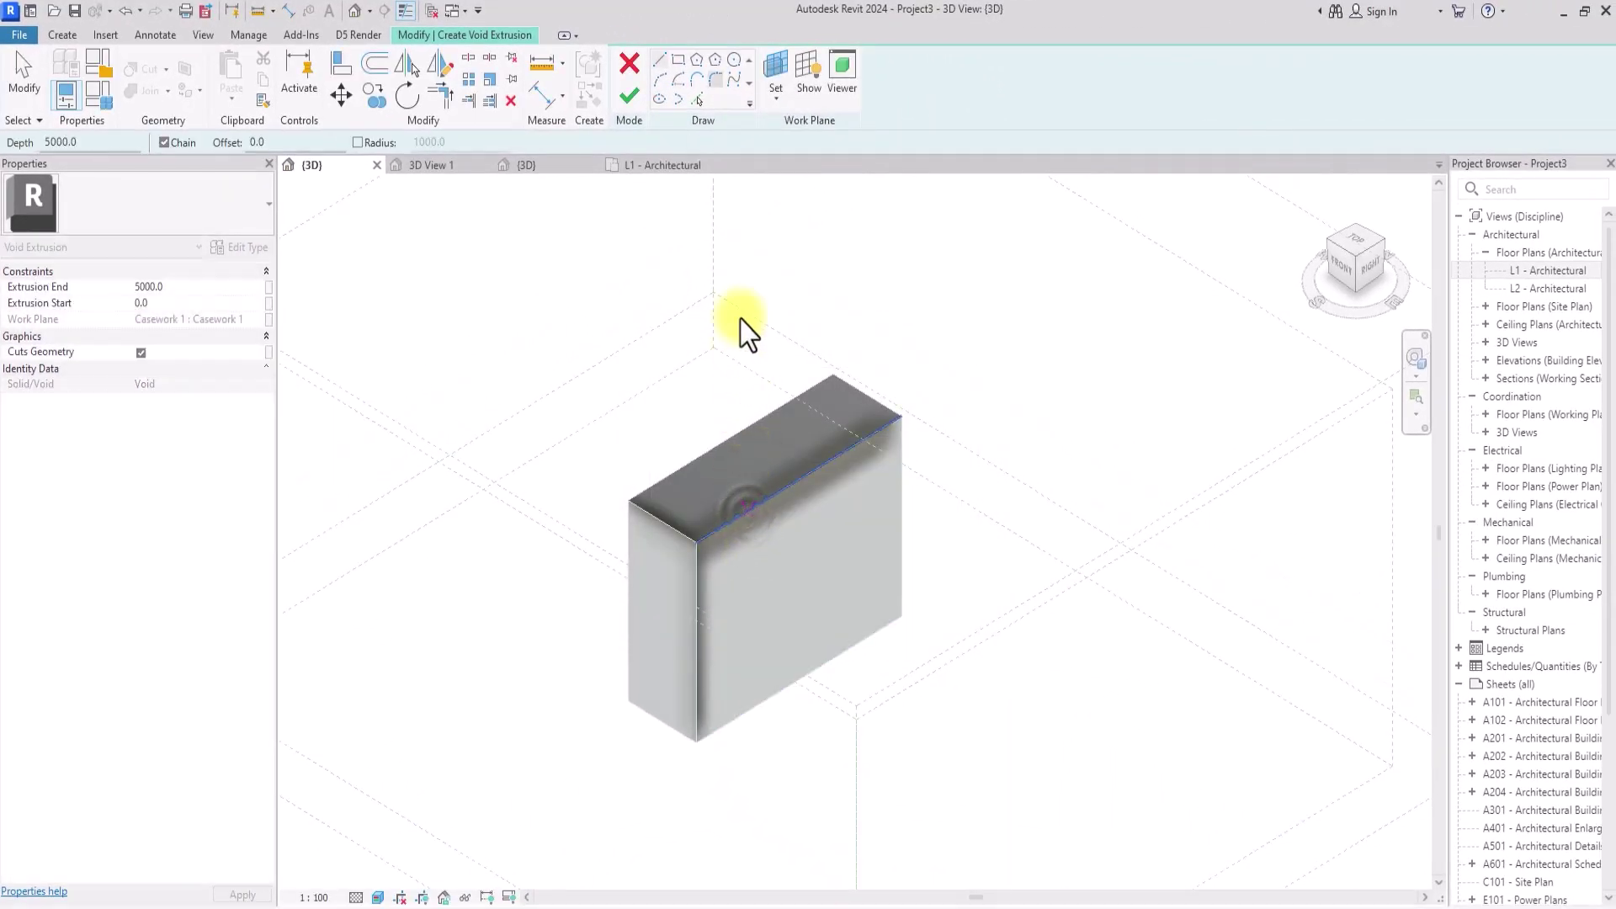
Sketch a circle of 4000 mm radius on the block's long side face and finish the void extrusion
click(784, 560)
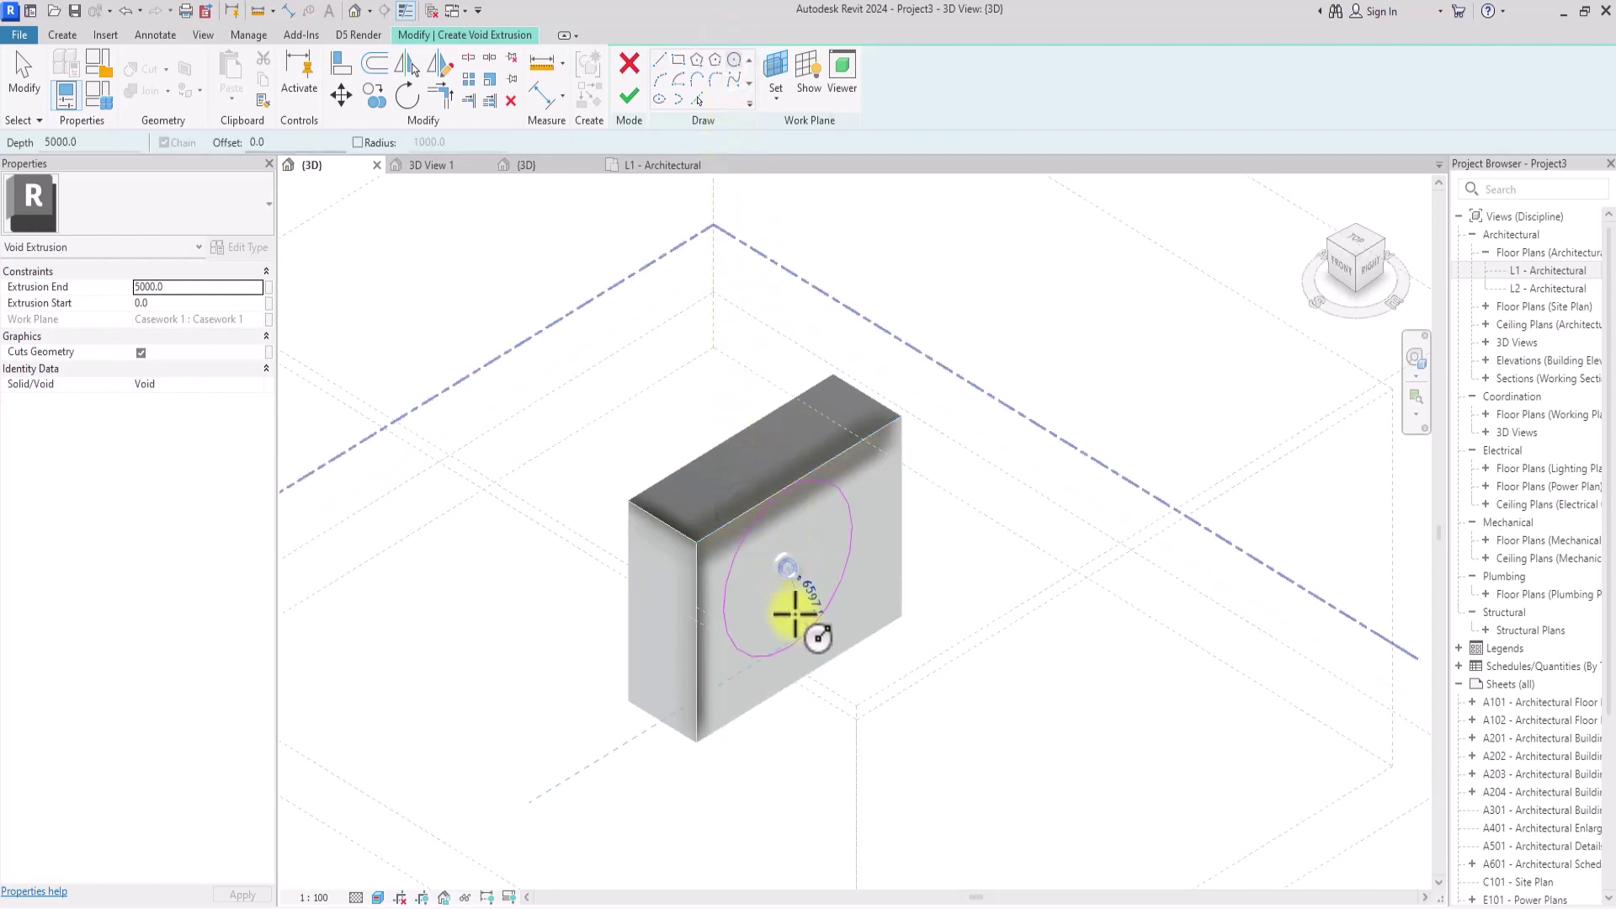
click(795, 613)
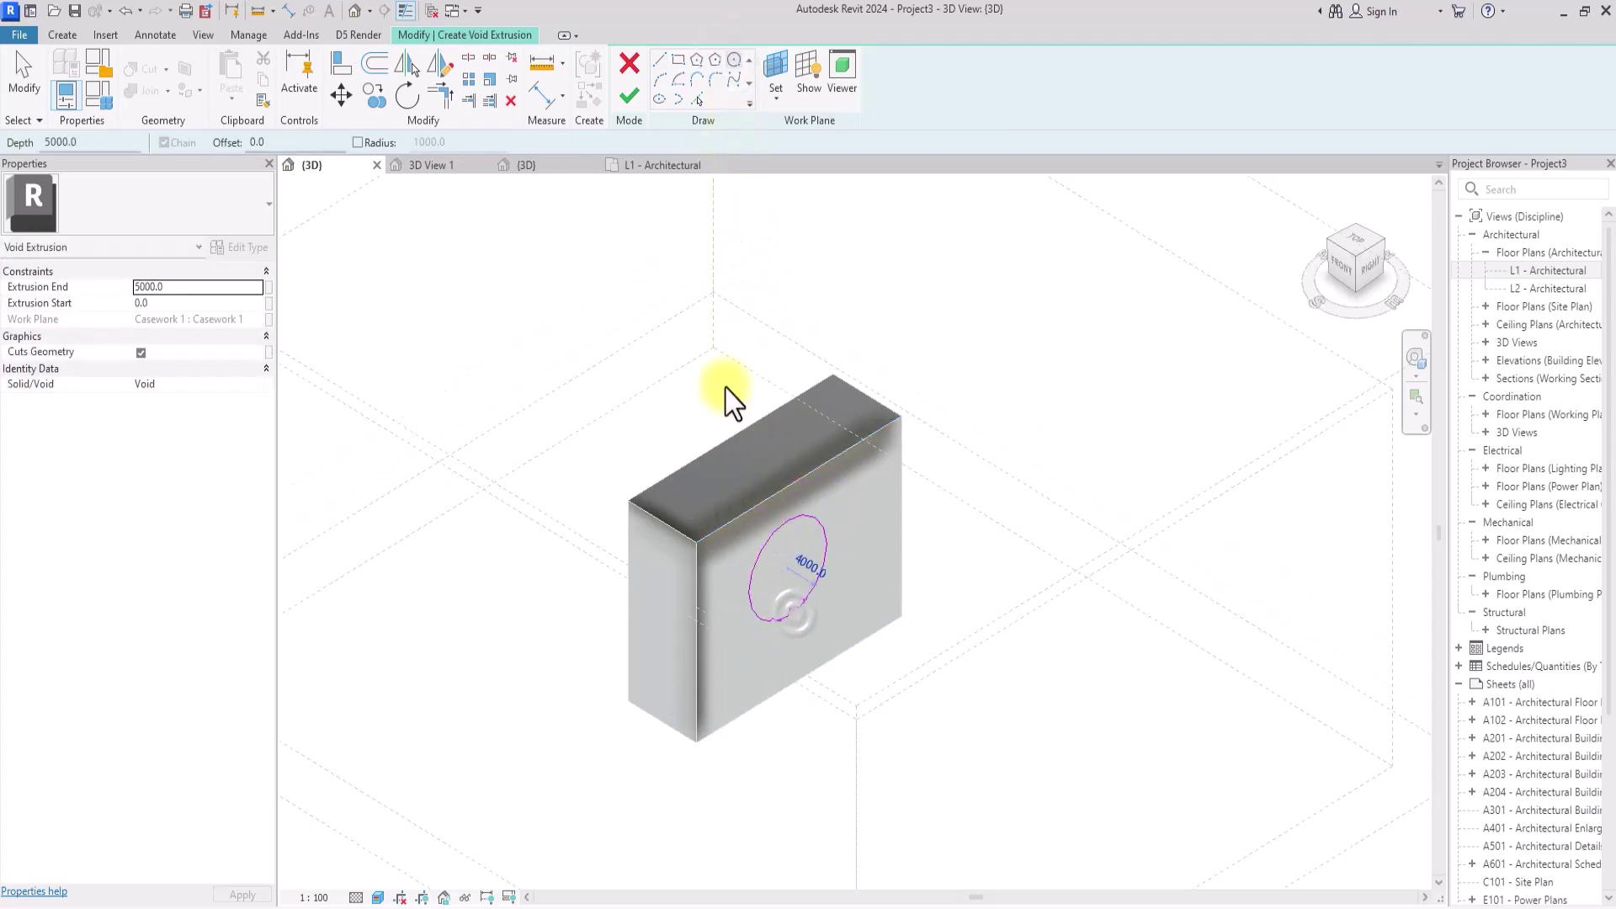
click(630, 93)
click(868, 248)
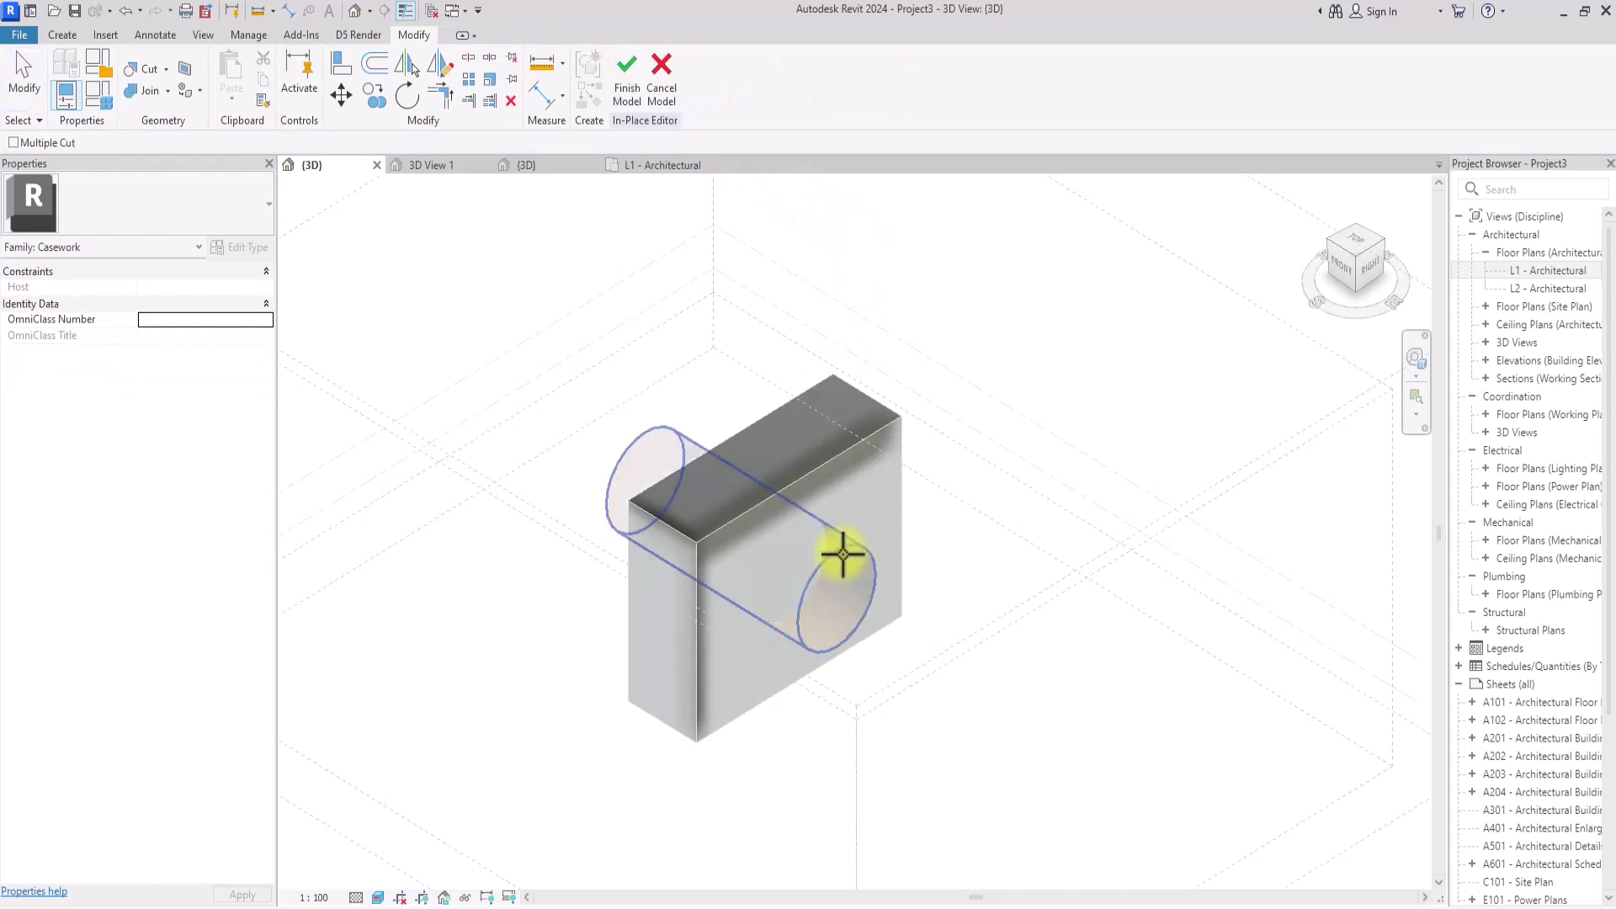
Try to cut the separate casework block with the cylindrical void, and finish the model by deleting the void form
click(847, 553)
click(828, 461)
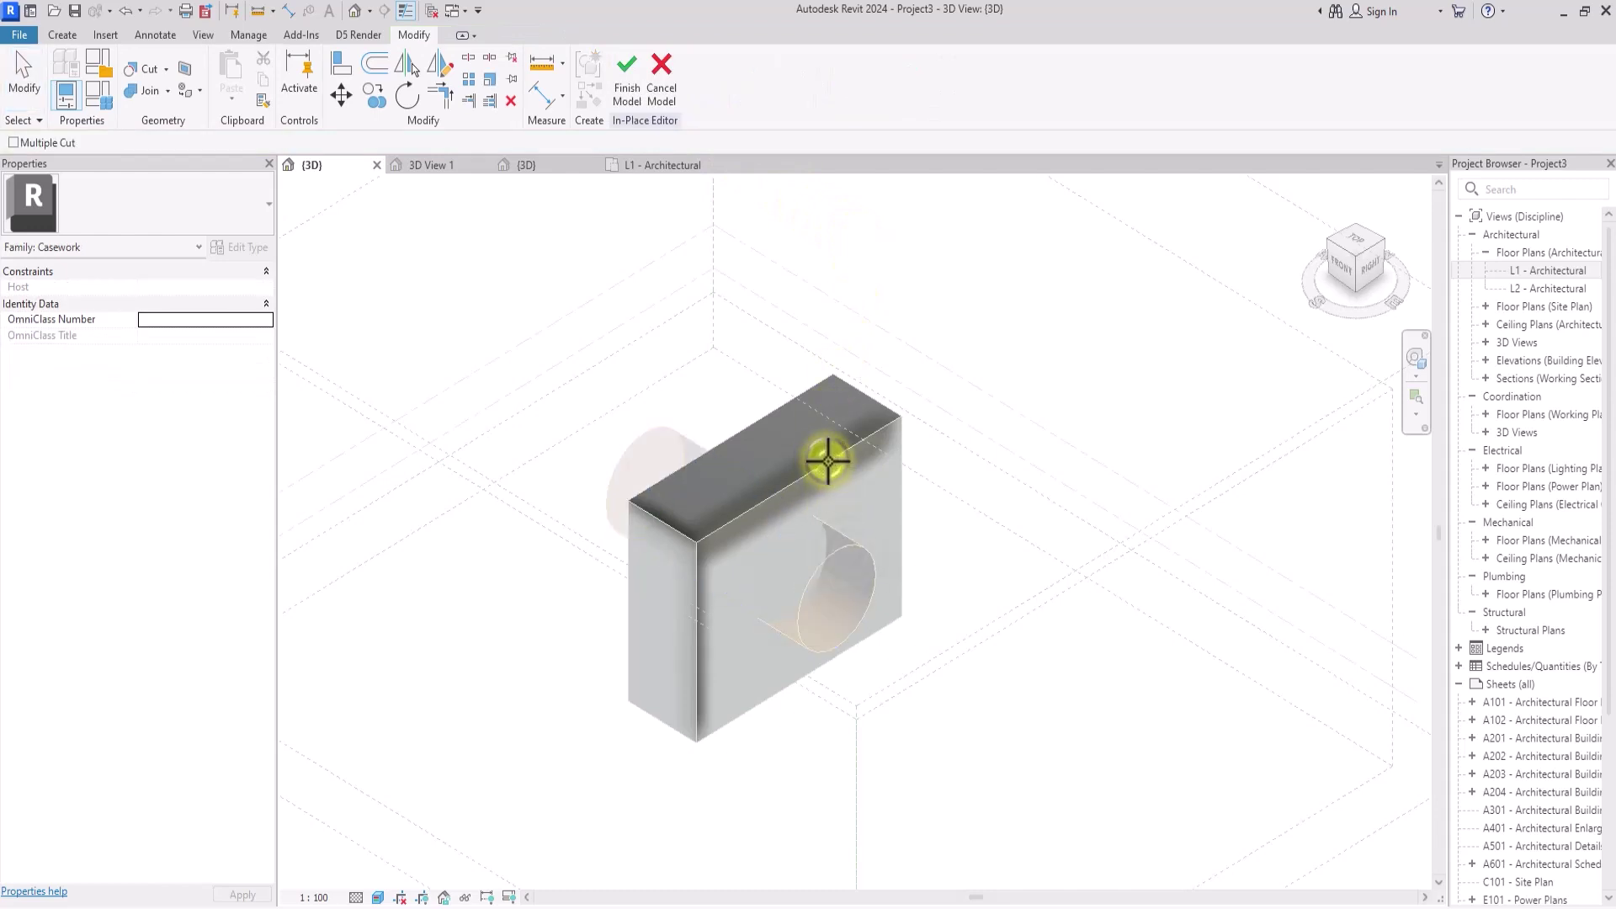
click(638, 103)
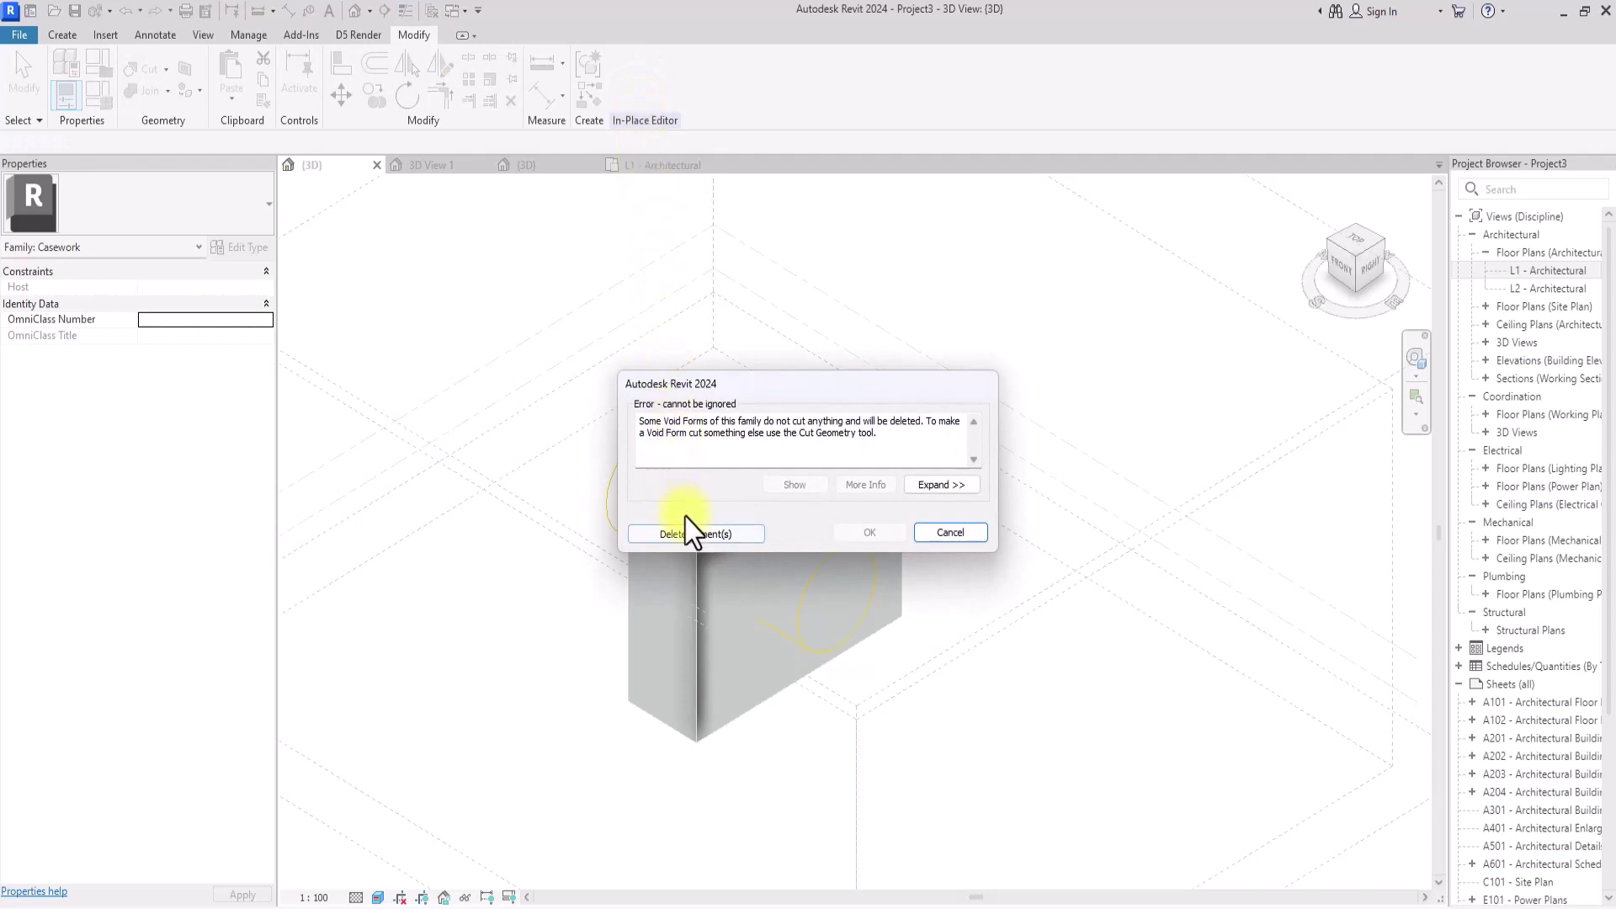
click(729, 534)
click(849, 483)
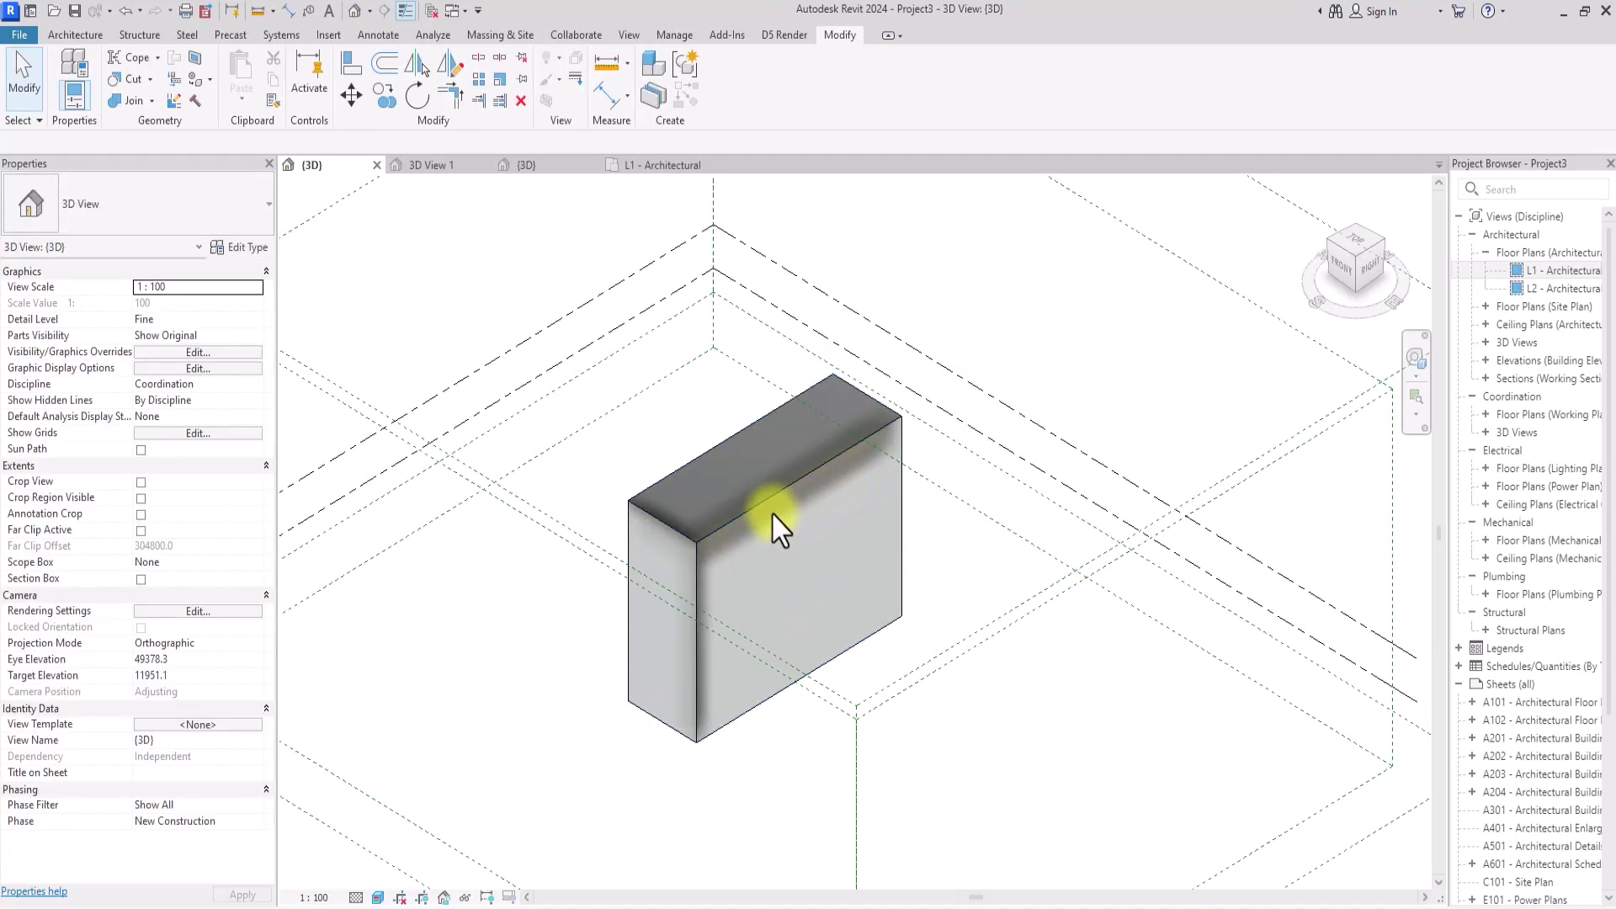
Open the existing casework block for in-place editing
click(709, 538)
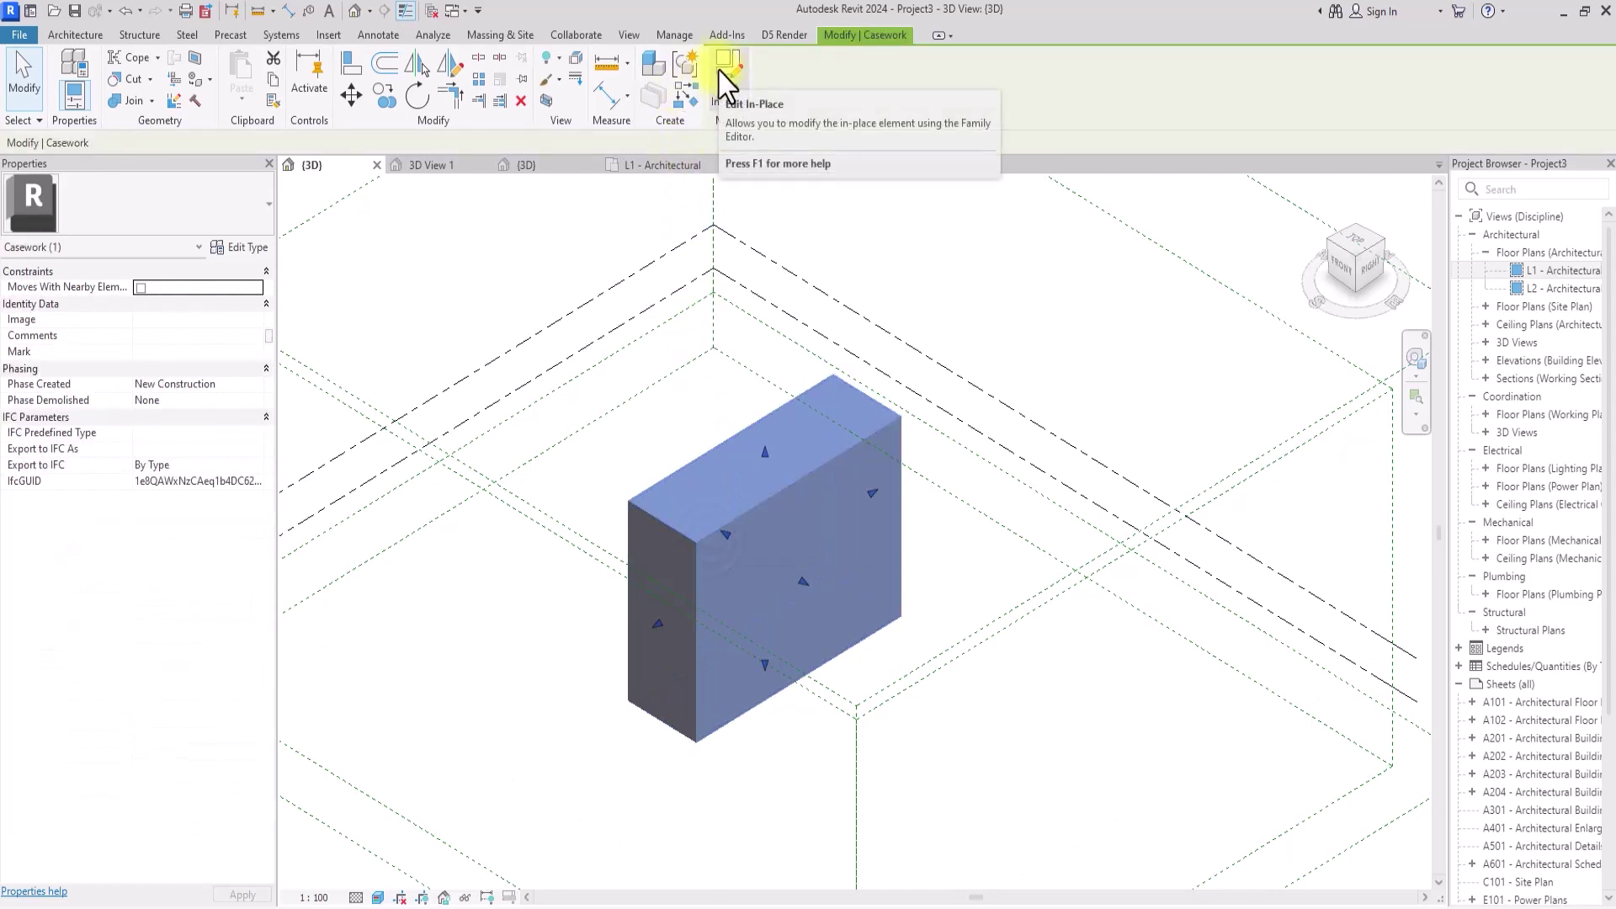
click(726, 84)
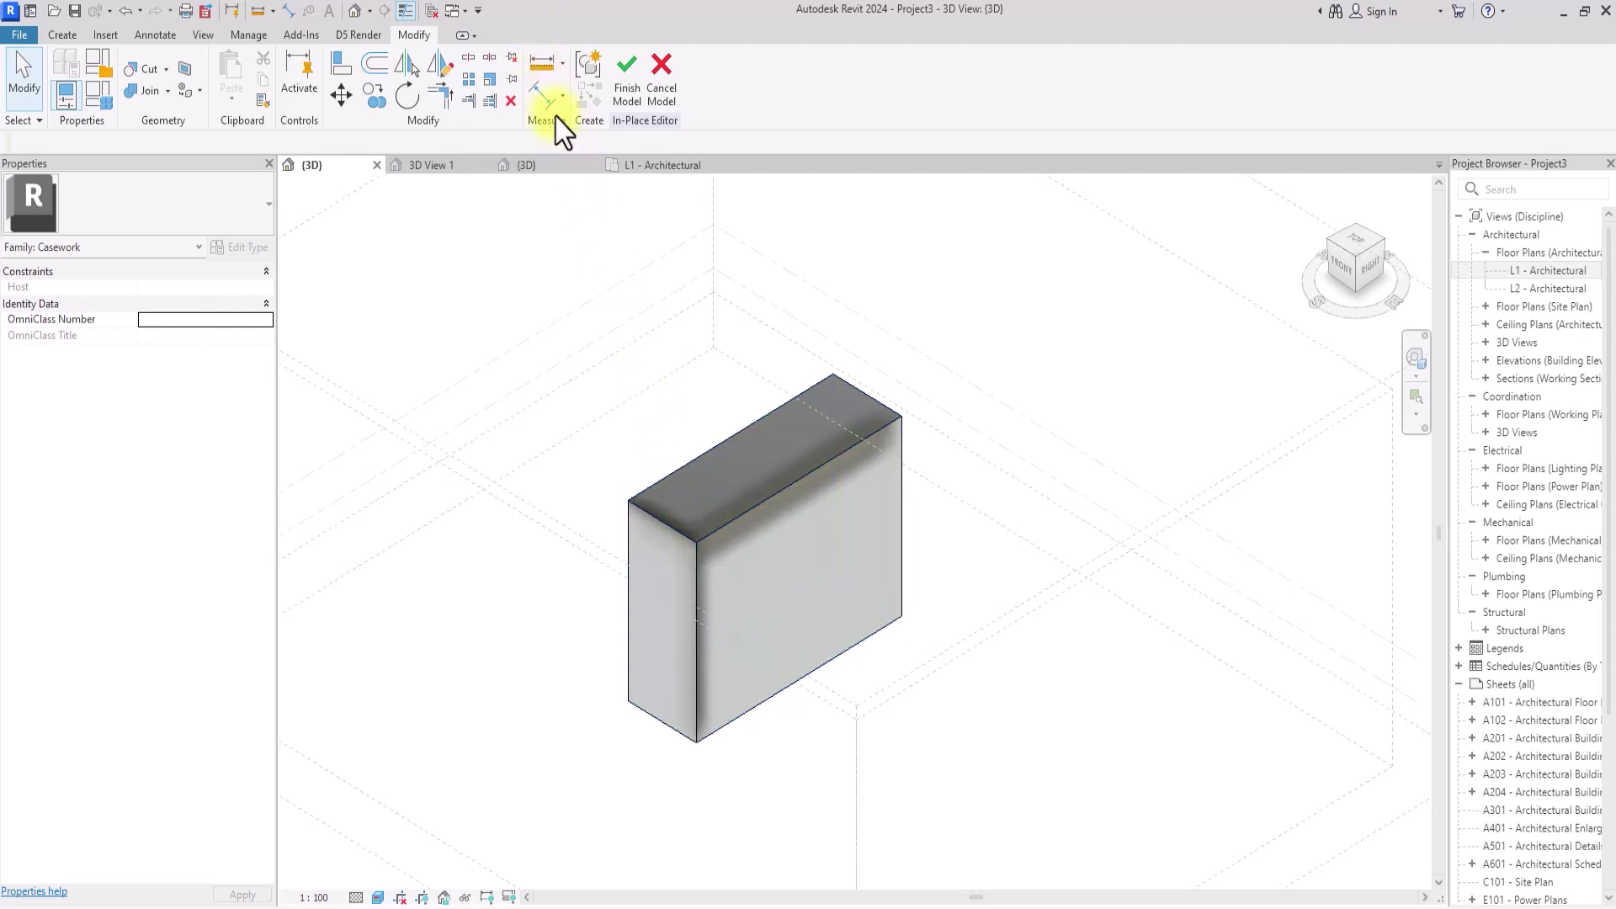
click(623, 100)
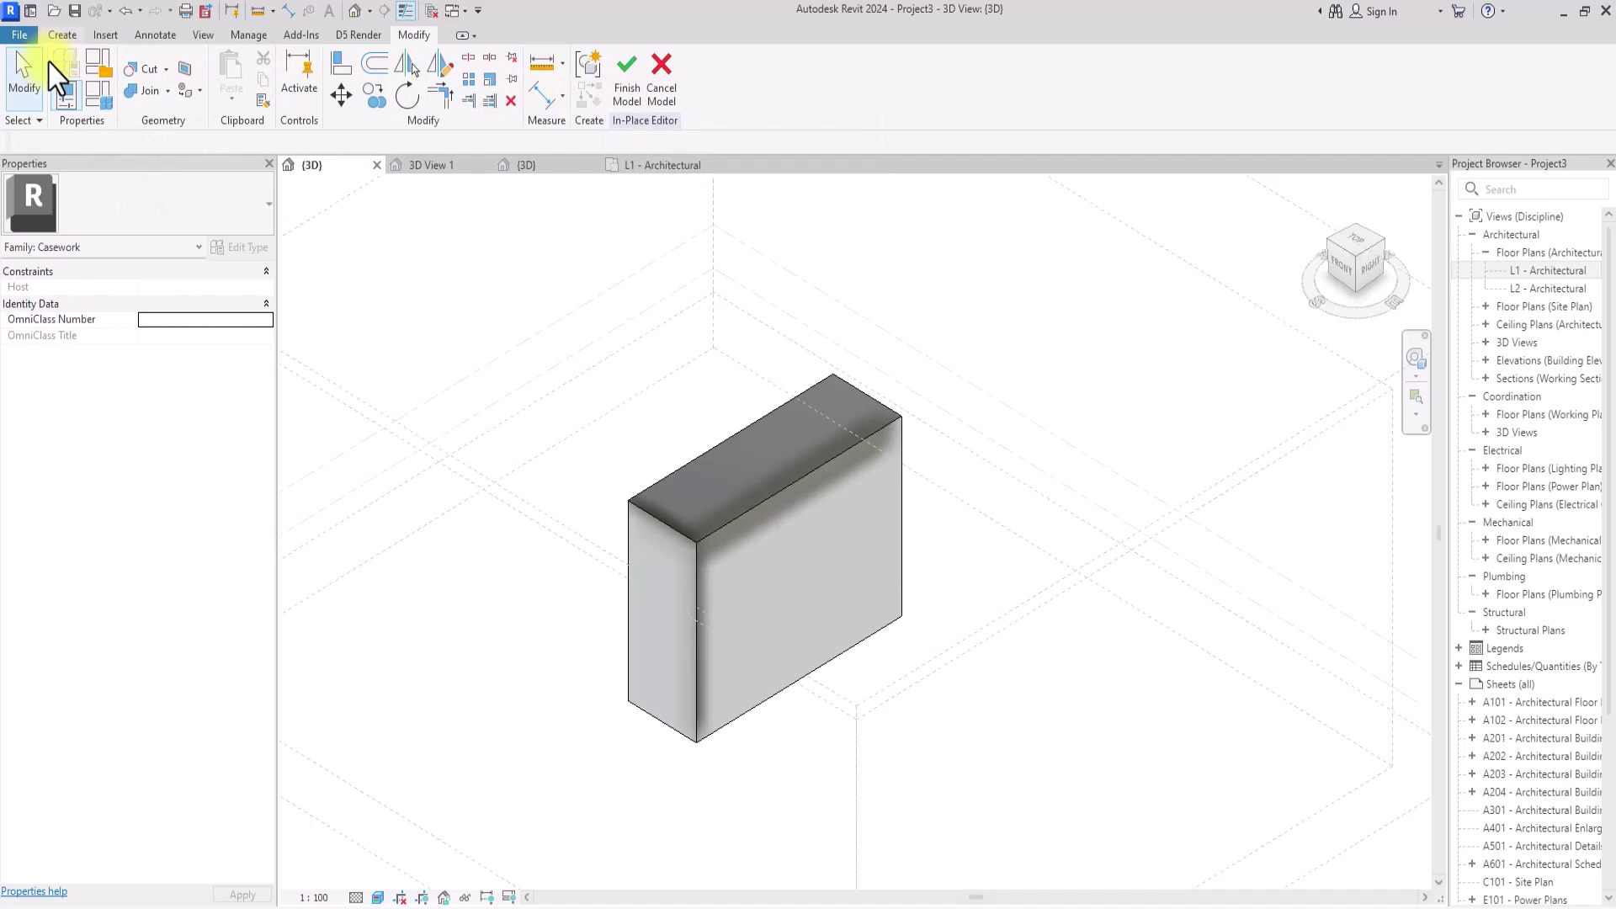
Start a void extrusion inside the casework block and pick its long vertical side face as the work plane
click(62, 37)
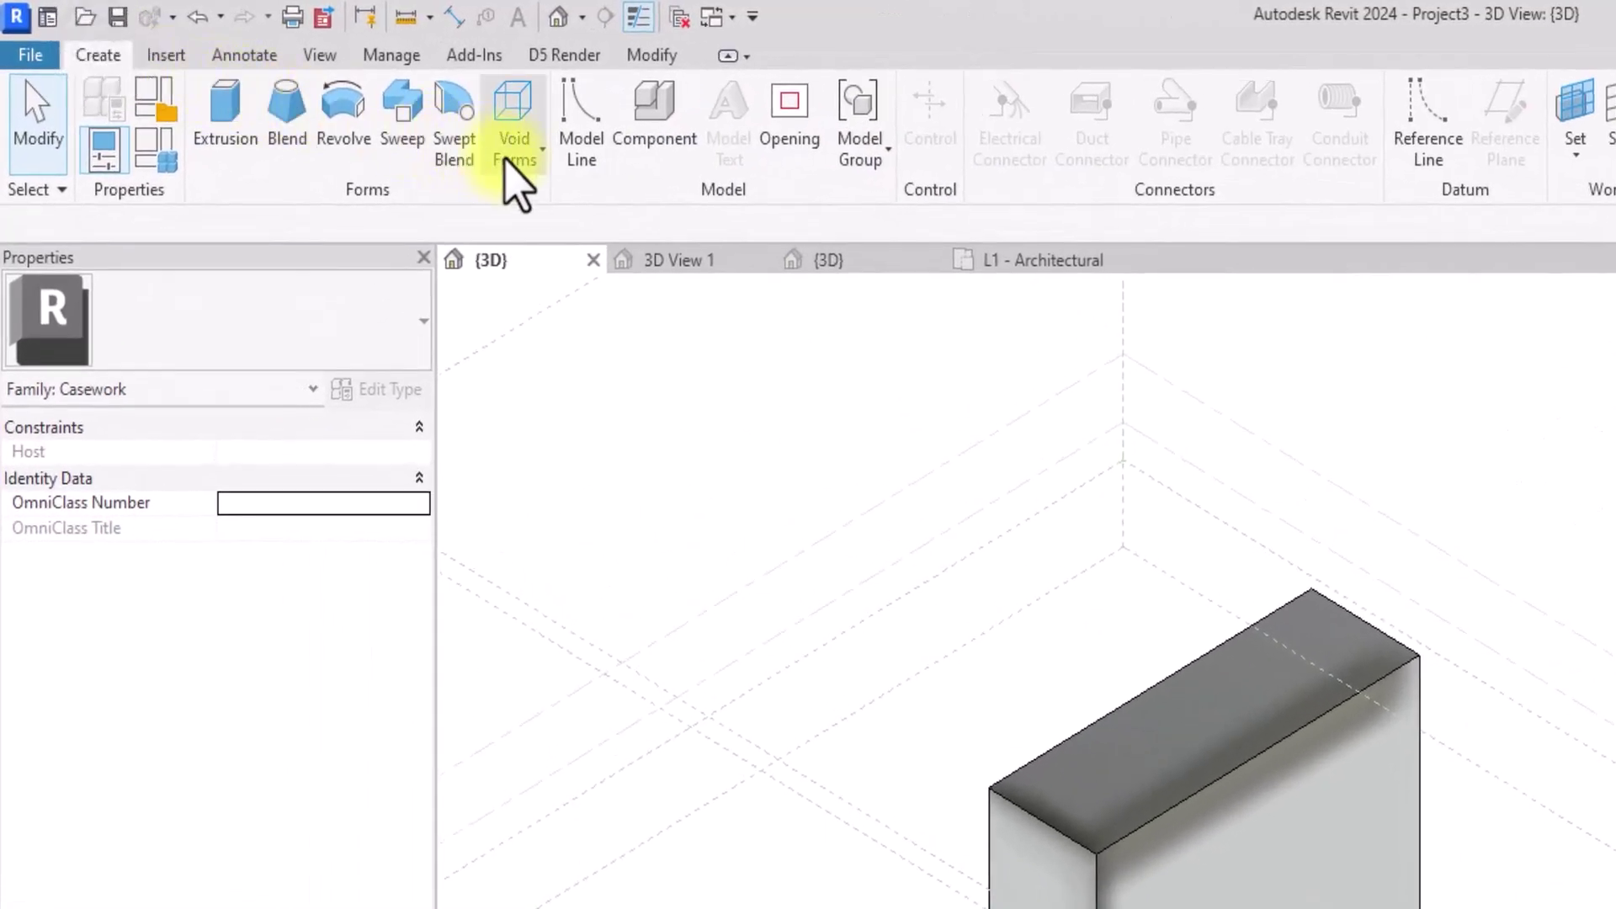
click(328, 85)
click(621, 210)
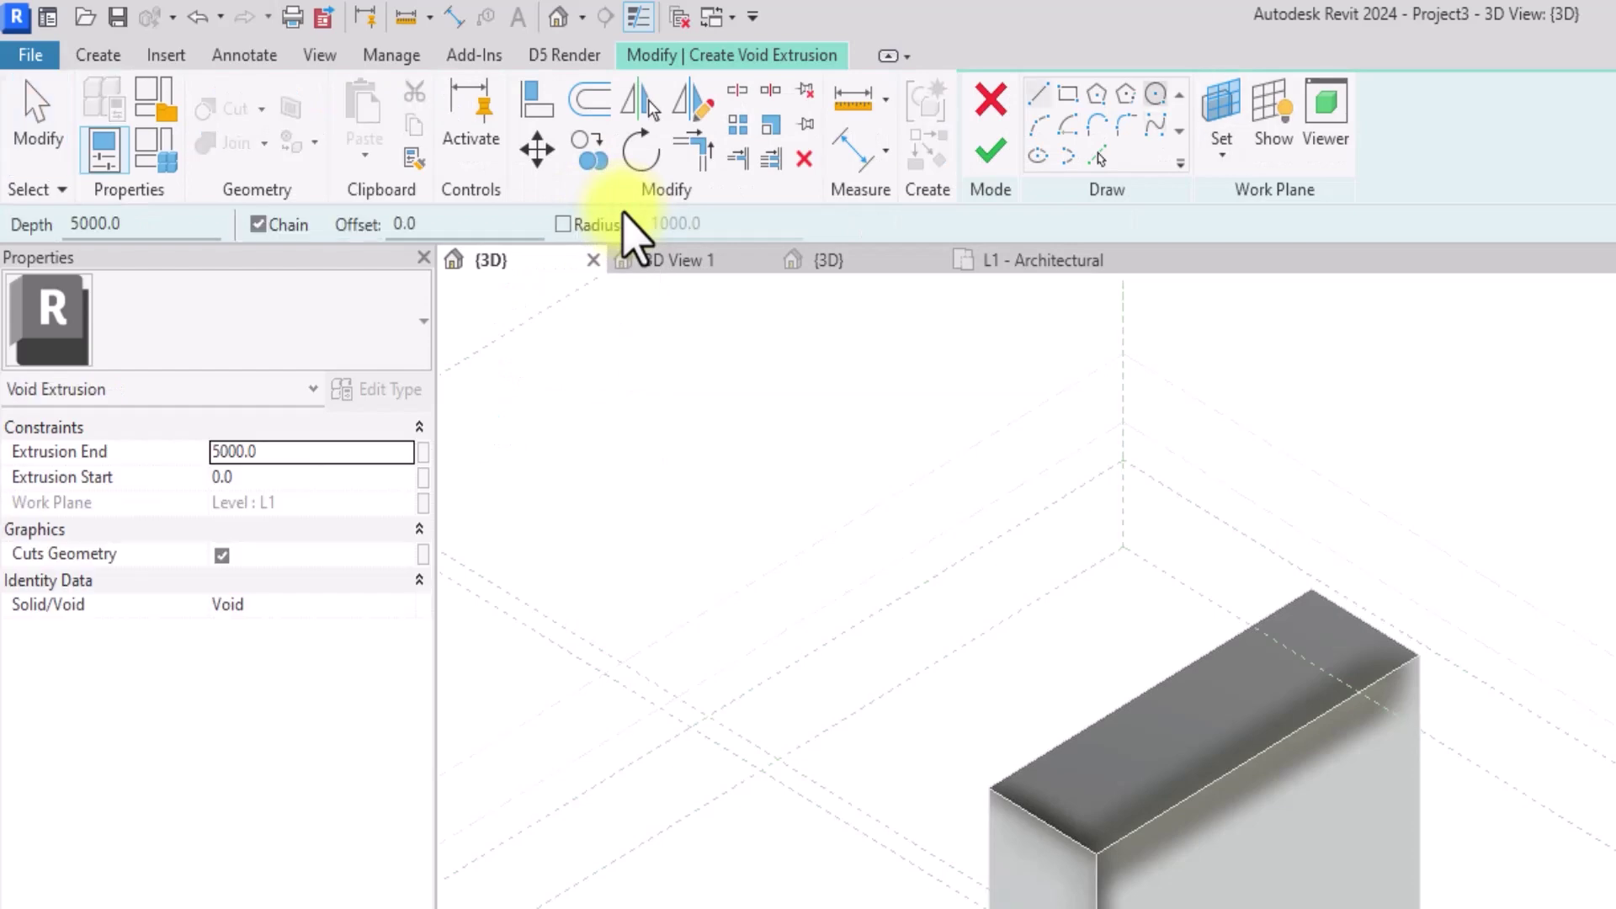
click(1221, 152)
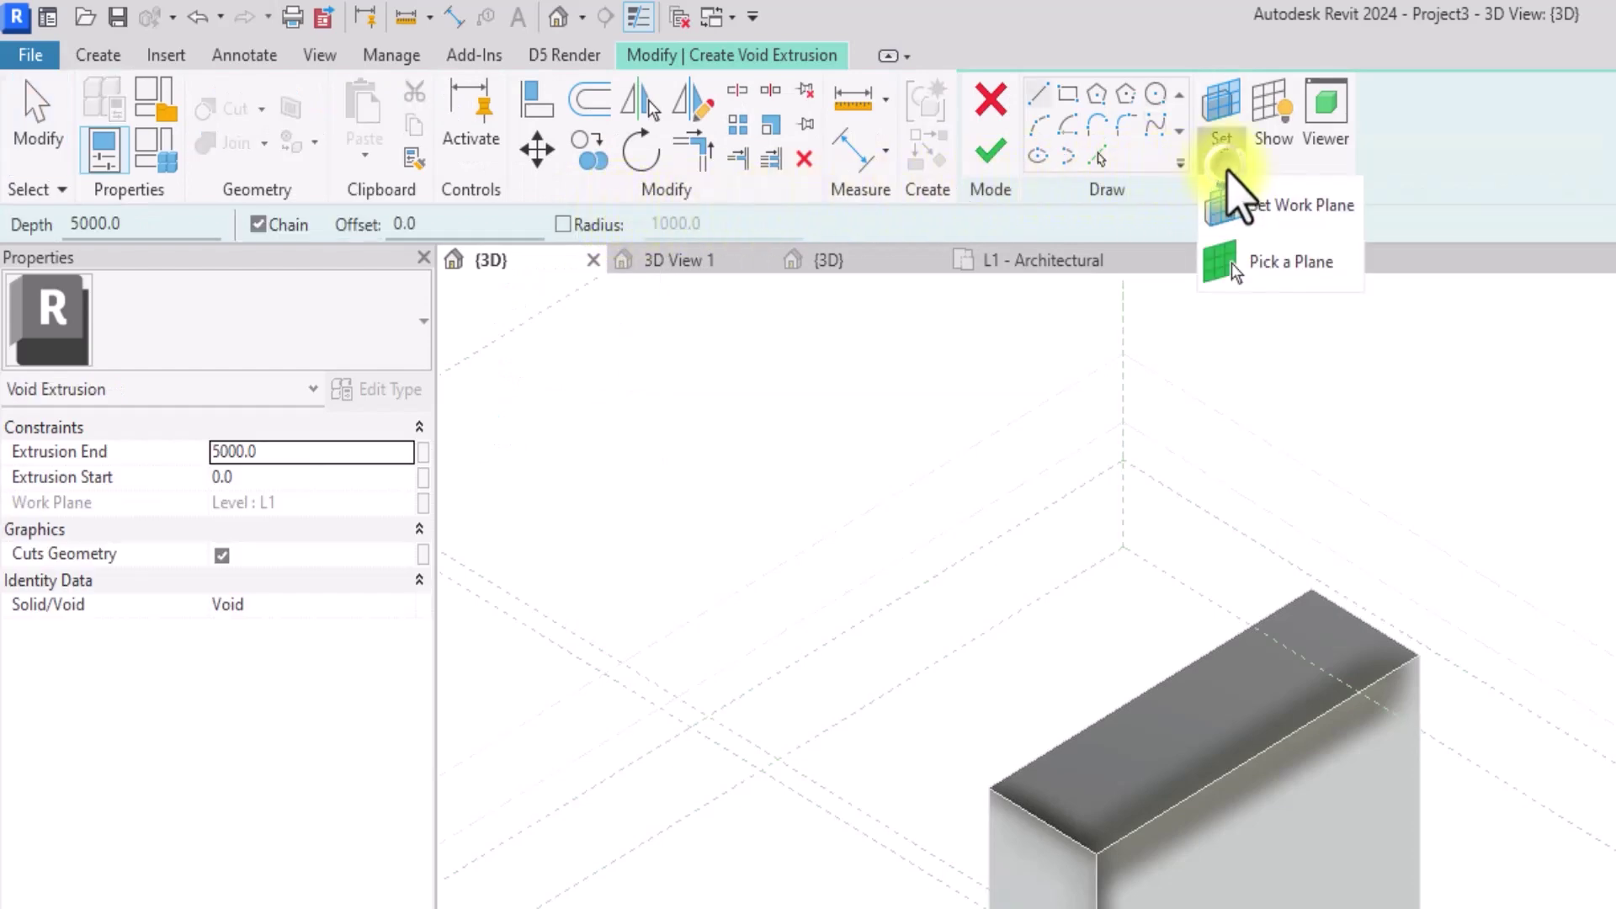
click(1257, 217)
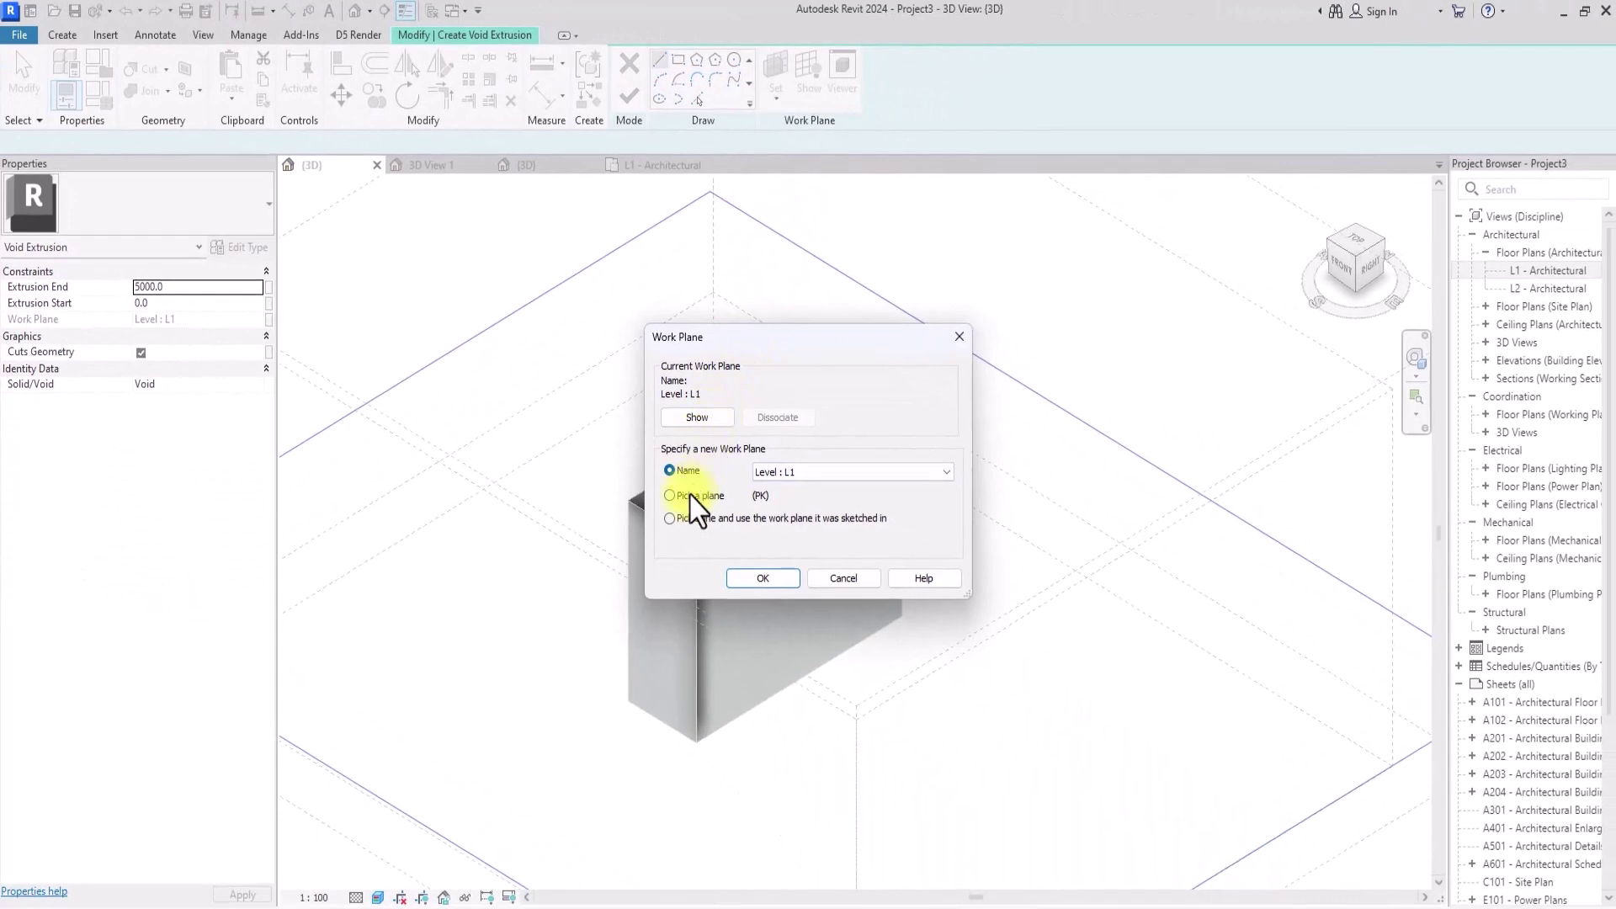
click(761, 578)
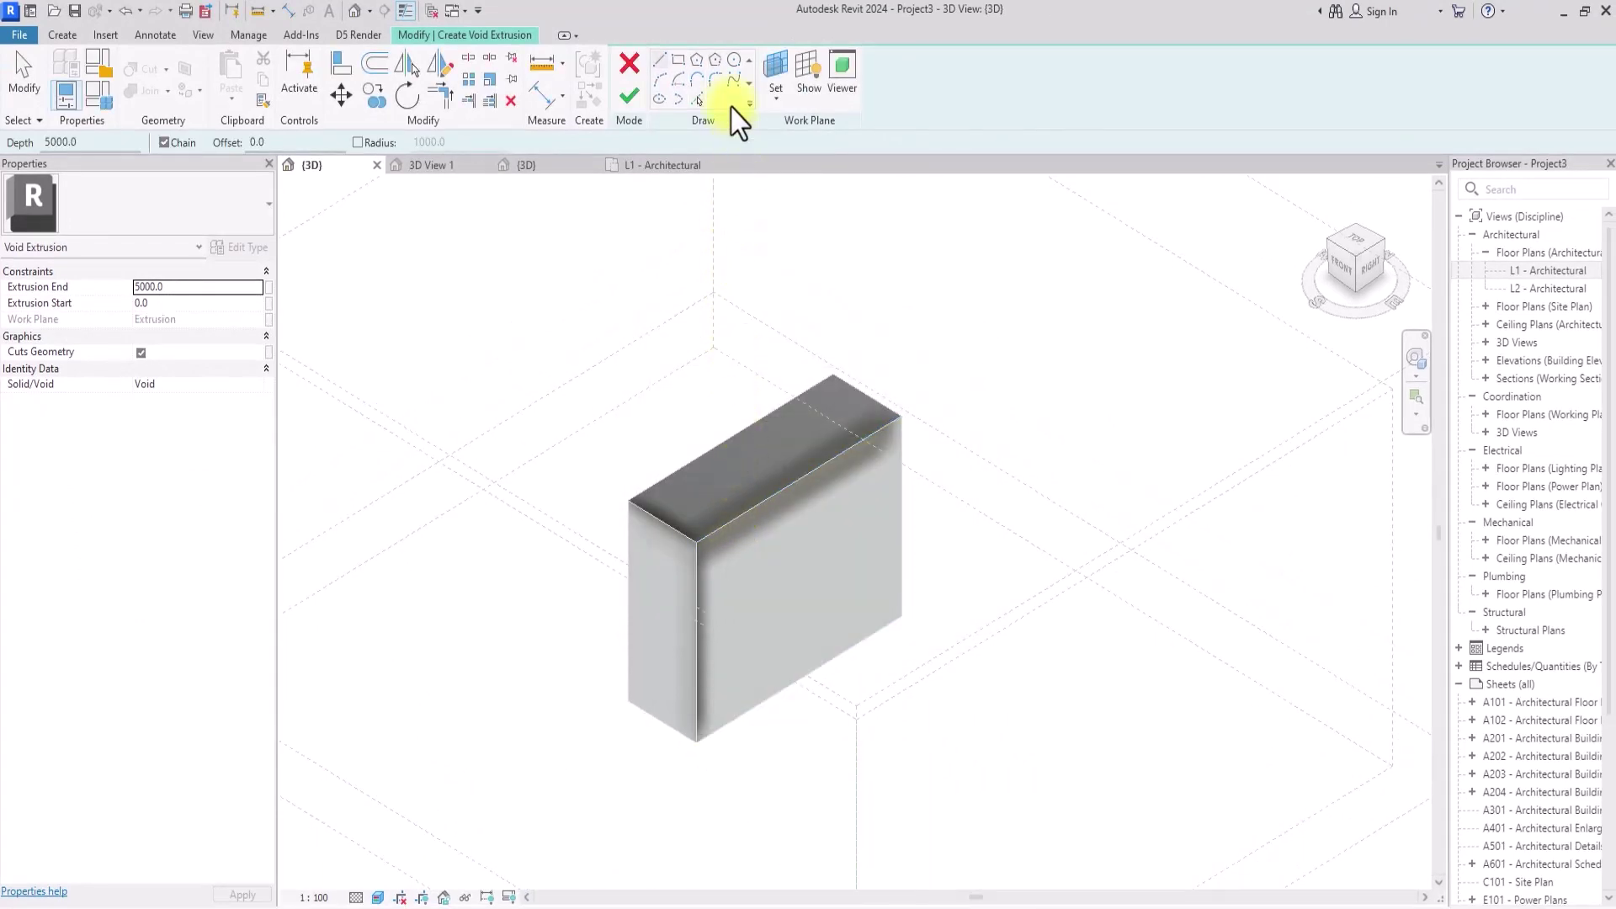
Sketch a circle near the middle of the block's long side face and finish the void extrusion
click(732, 61)
click(774, 569)
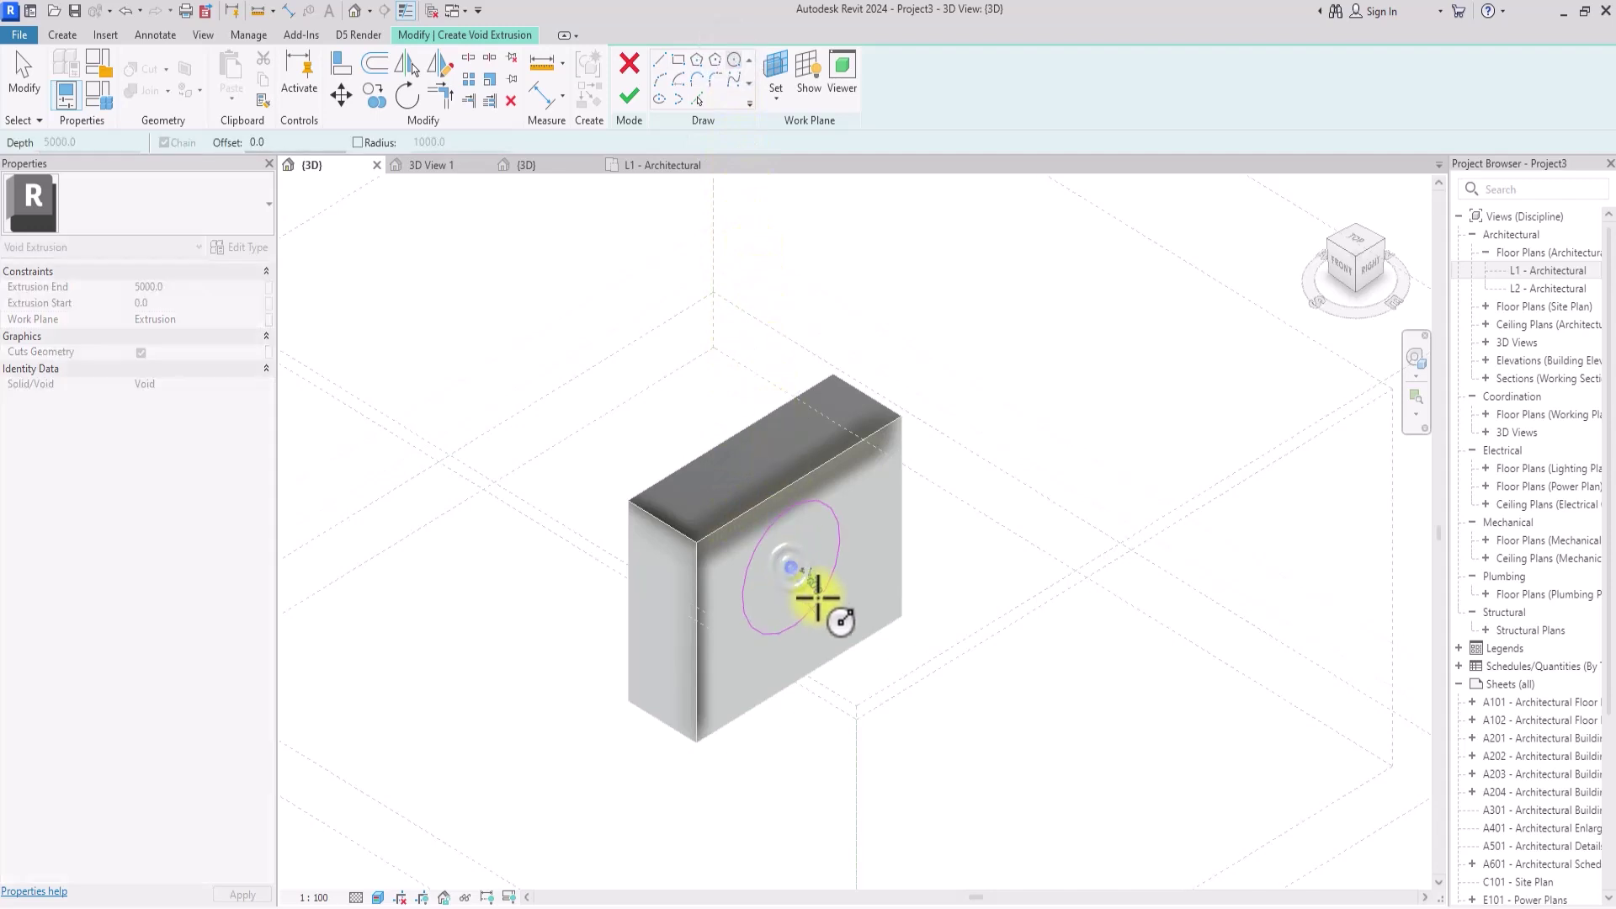
scroll(823, 603, up, 3)
click(798, 631)
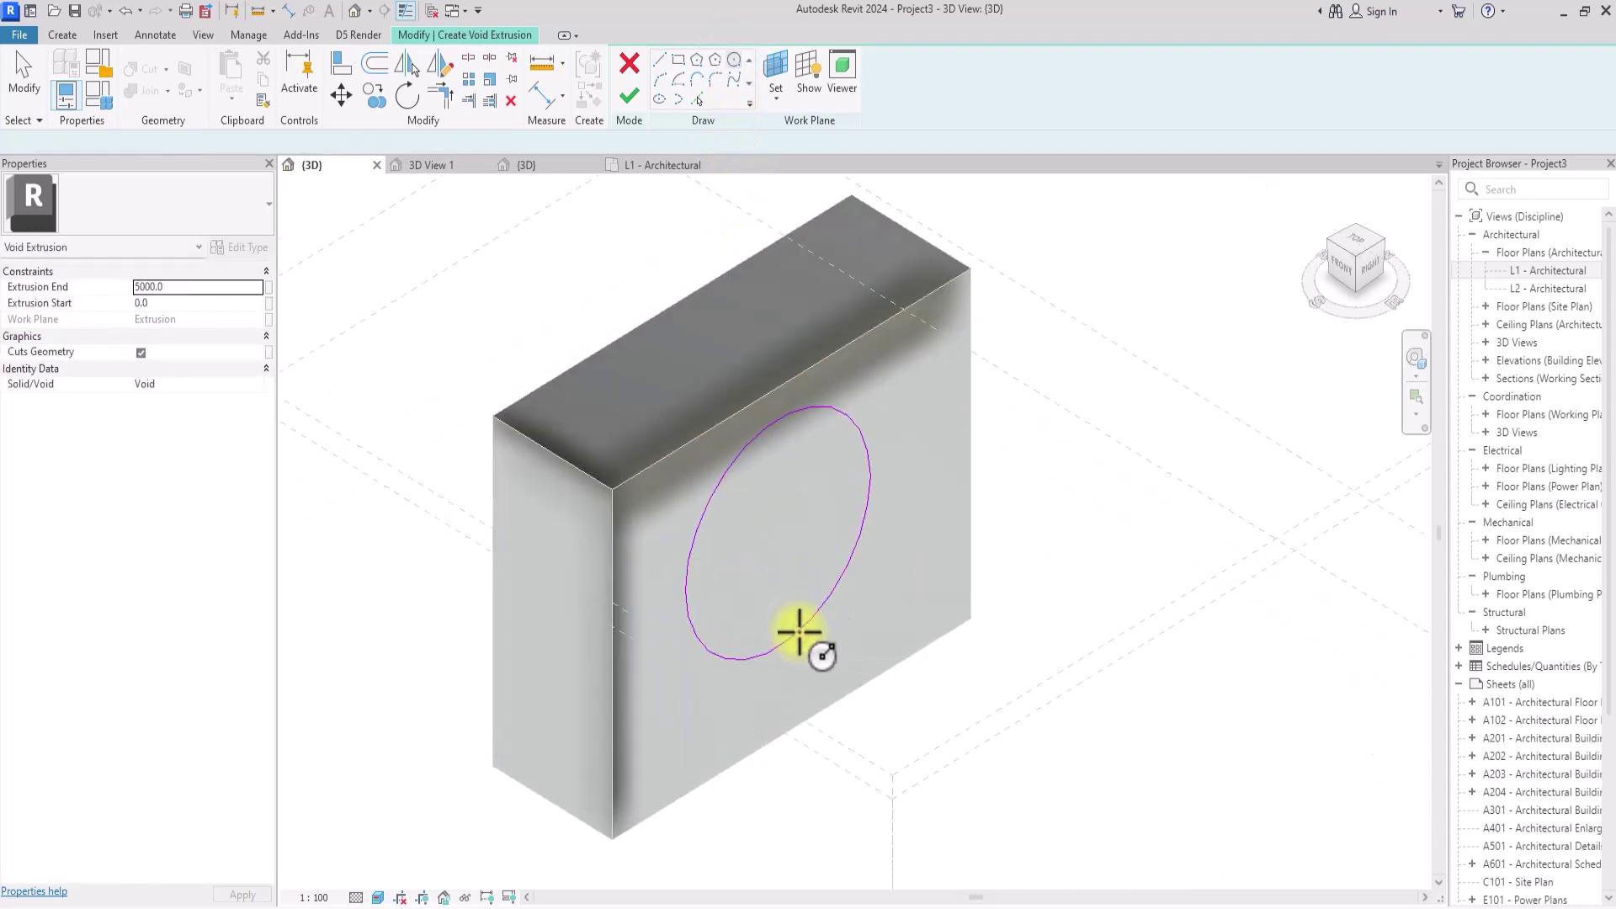
click(632, 96)
Stretch the ends of the cylindrical void so that it cuts completely through the block's thickness
scroll(672, 238, down, 2)
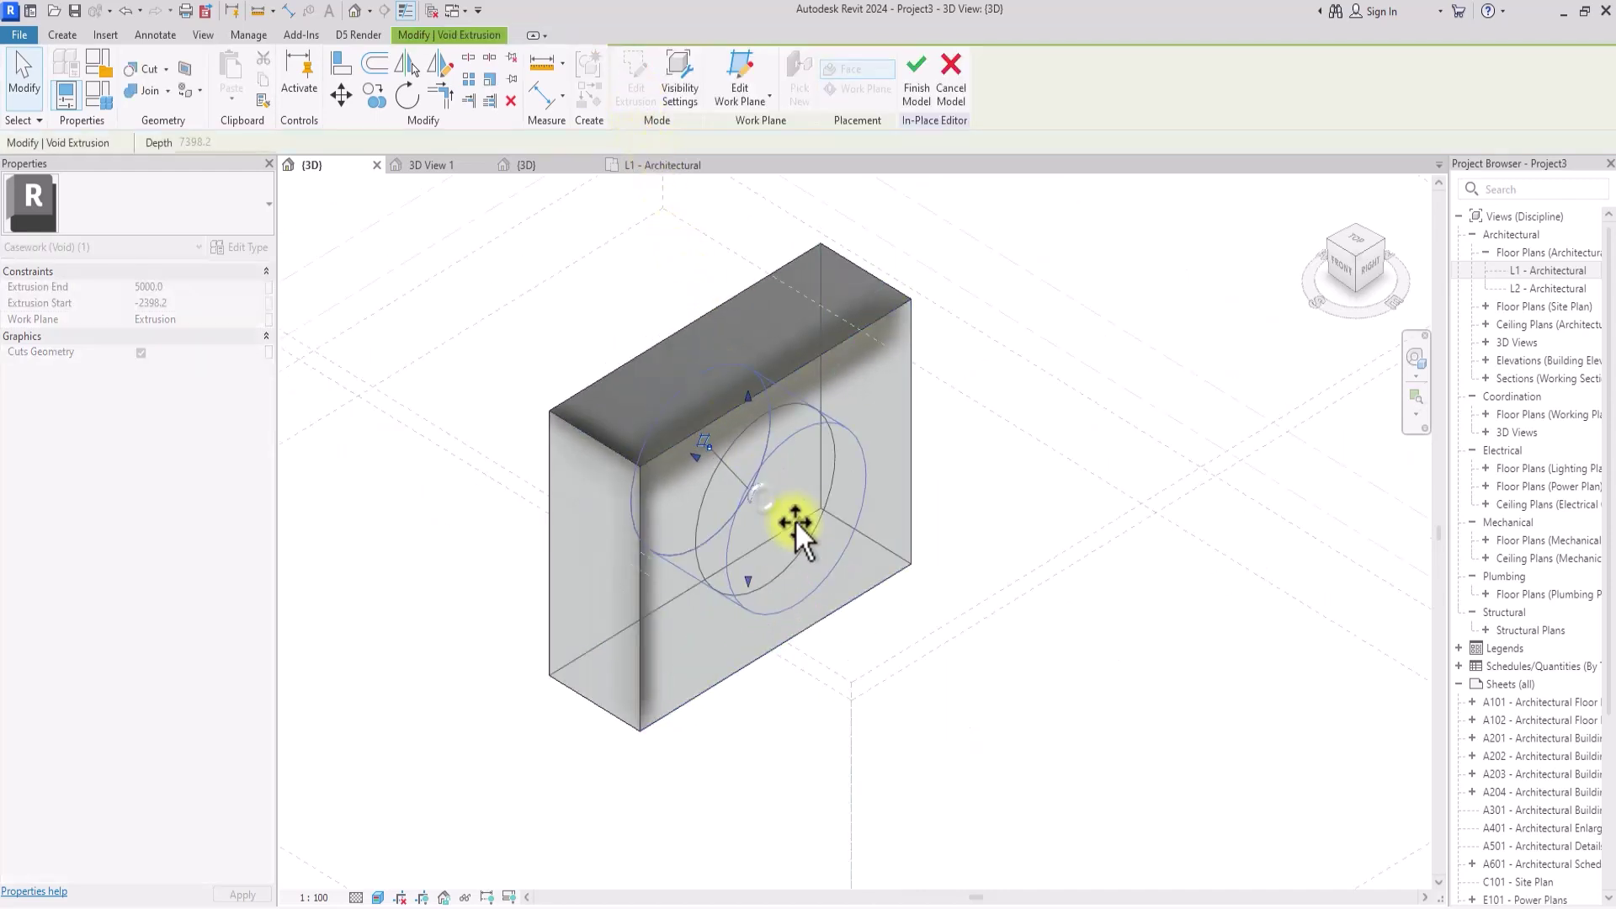
click(855, 652)
scroll(857, 654, up, 3)
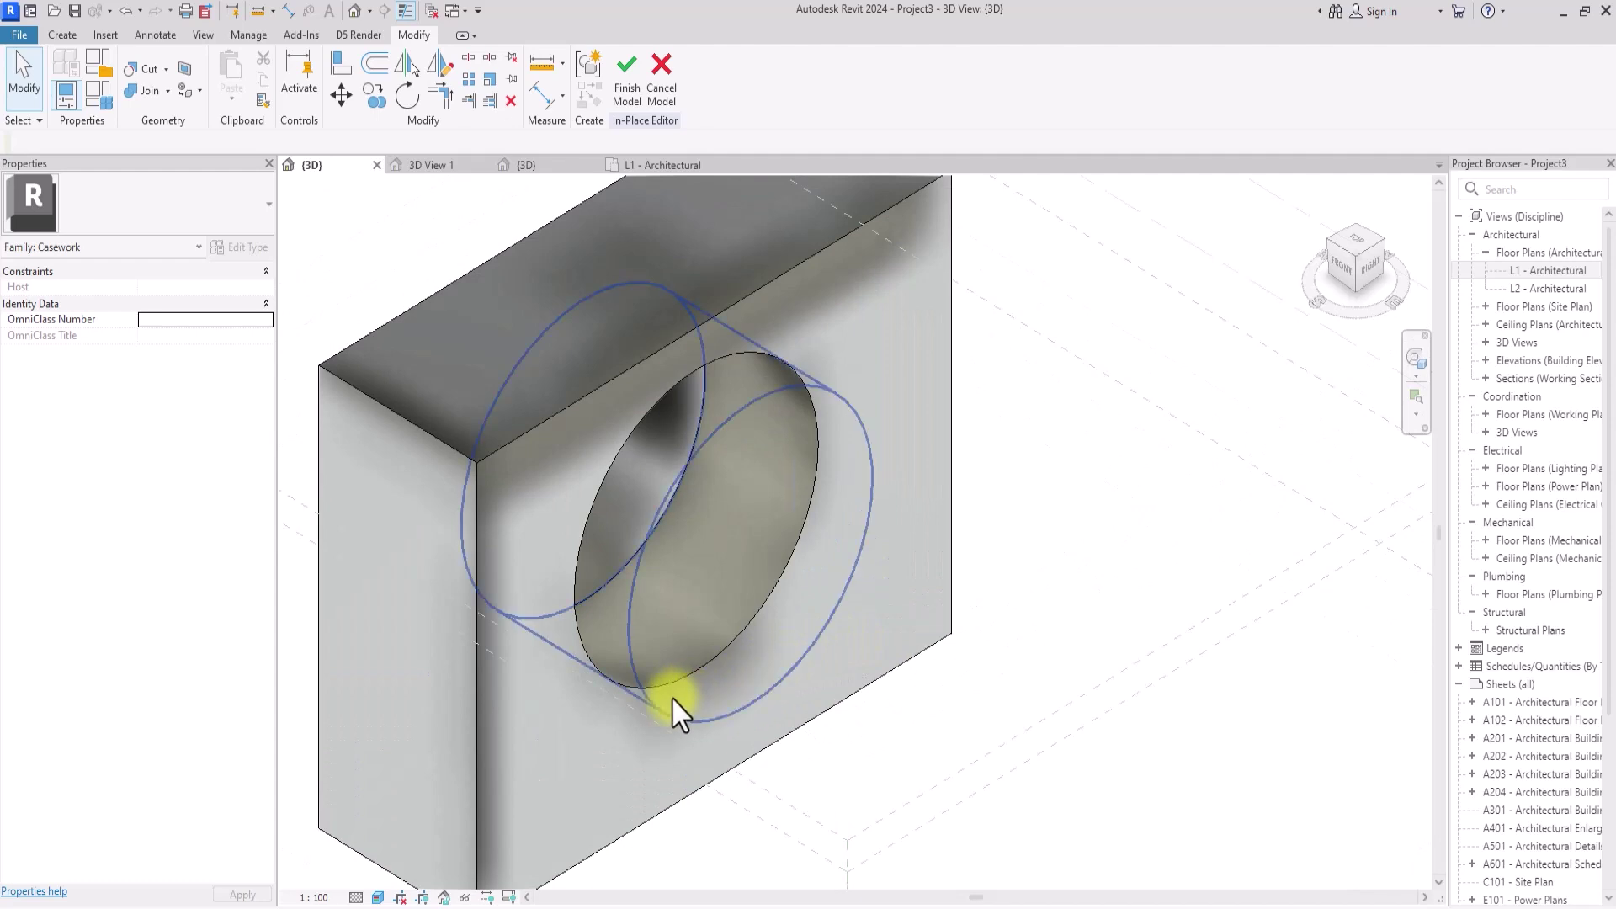
scroll(670, 695, down, 2)
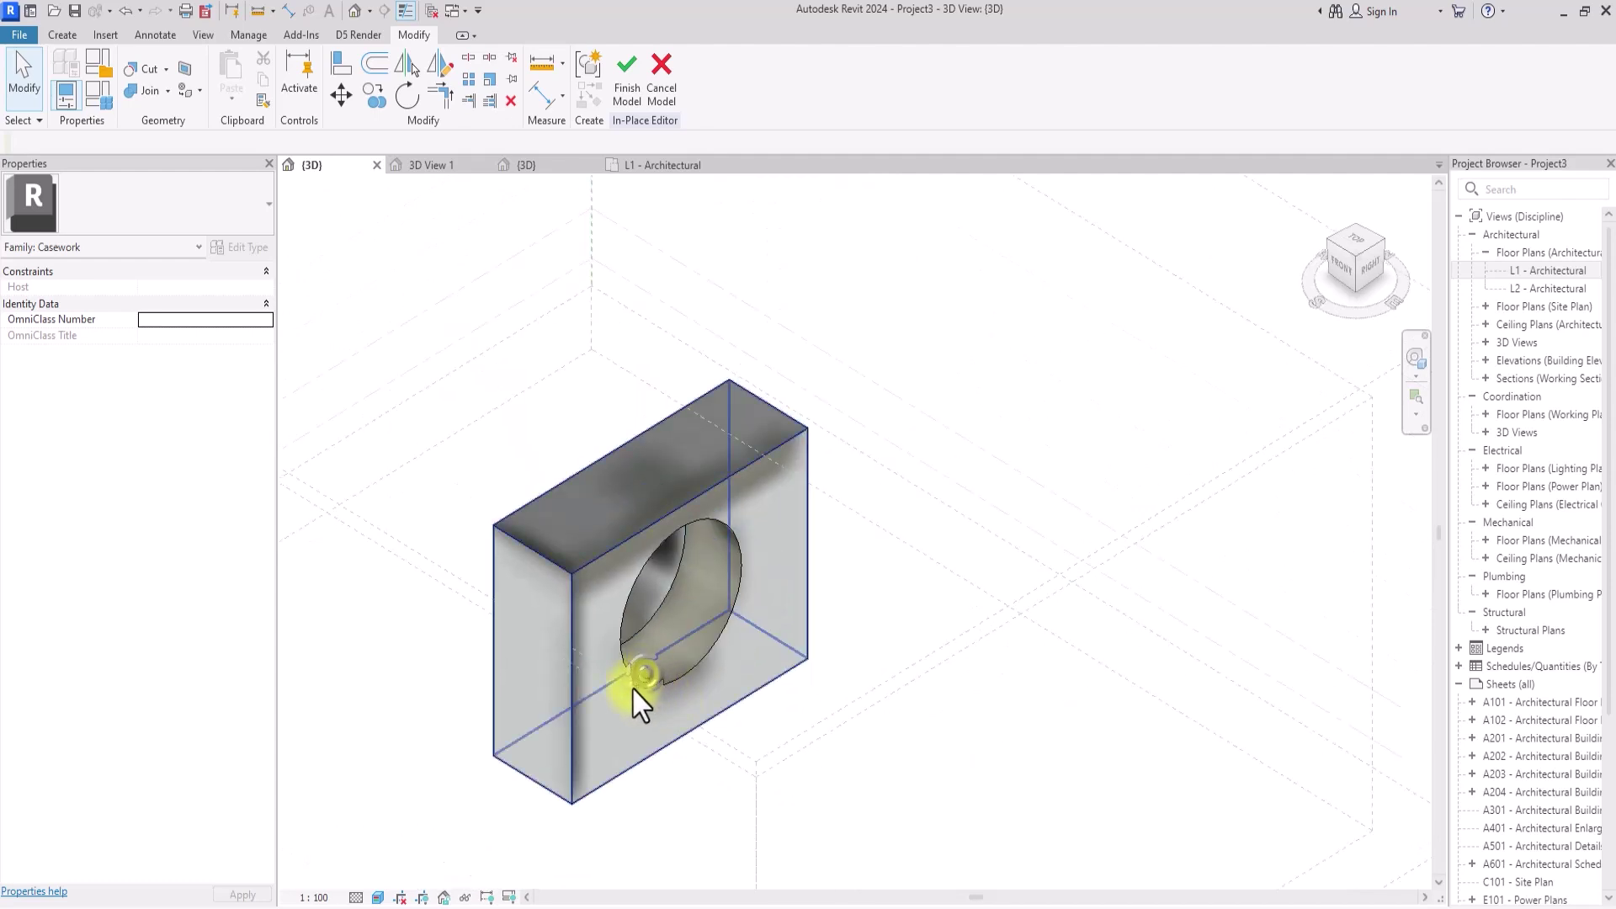
click(634, 688)
click(764, 718)
click(668, 676)
drag(621, 565, 564, 396)
click(564, 395)
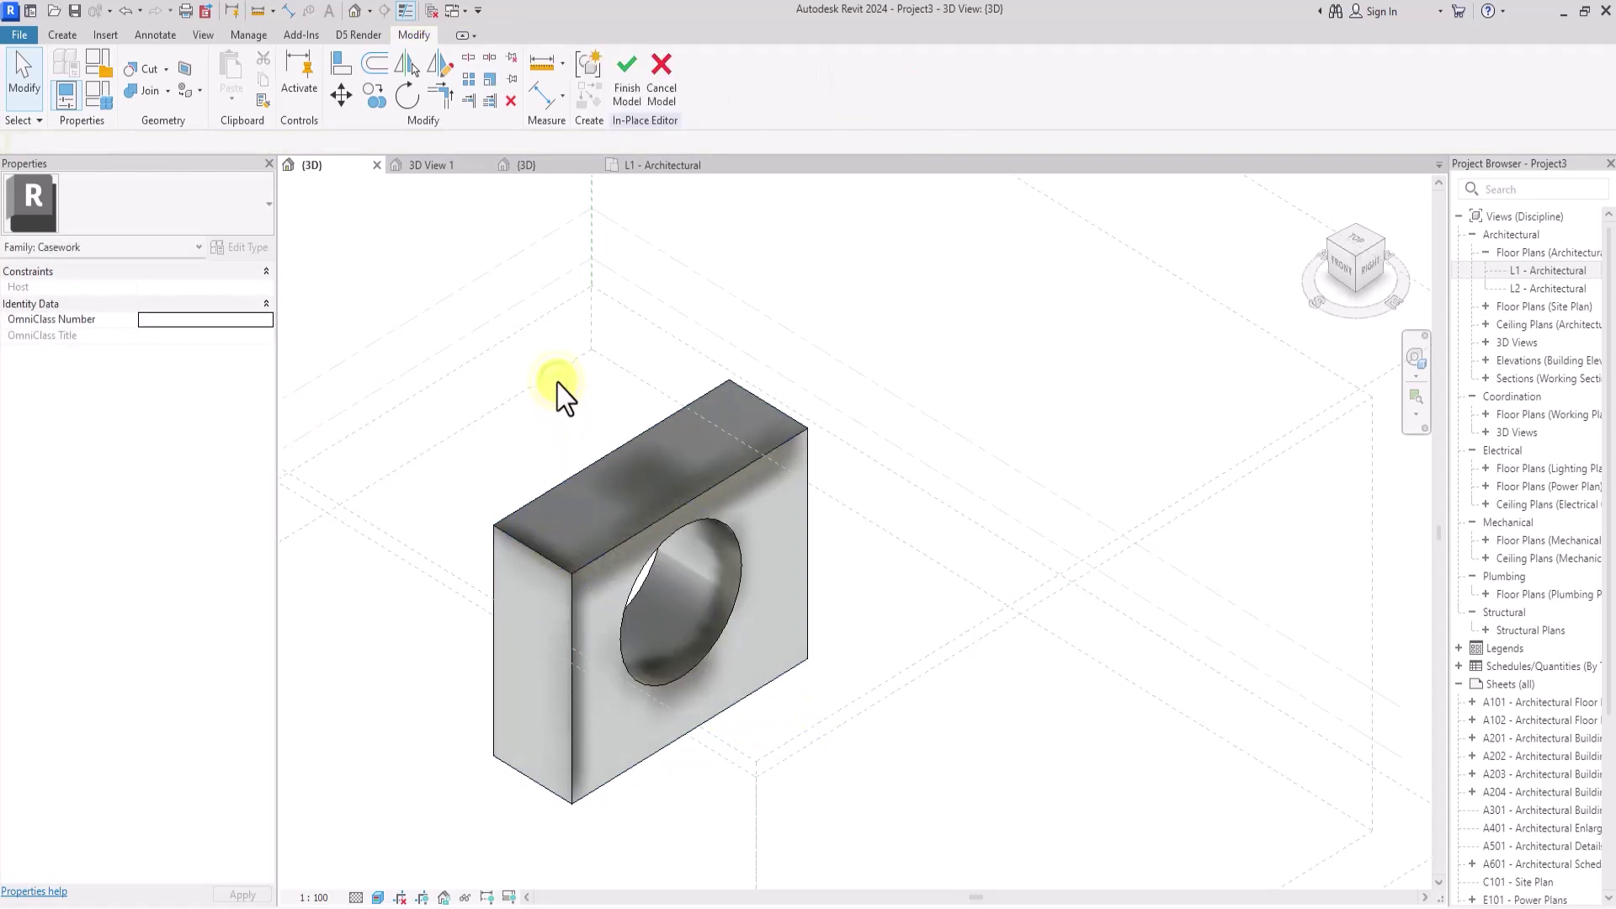
Start a void sweep with a sketched path and pick the block's long side face as its work plane
scroll(561, 390, down, 2)
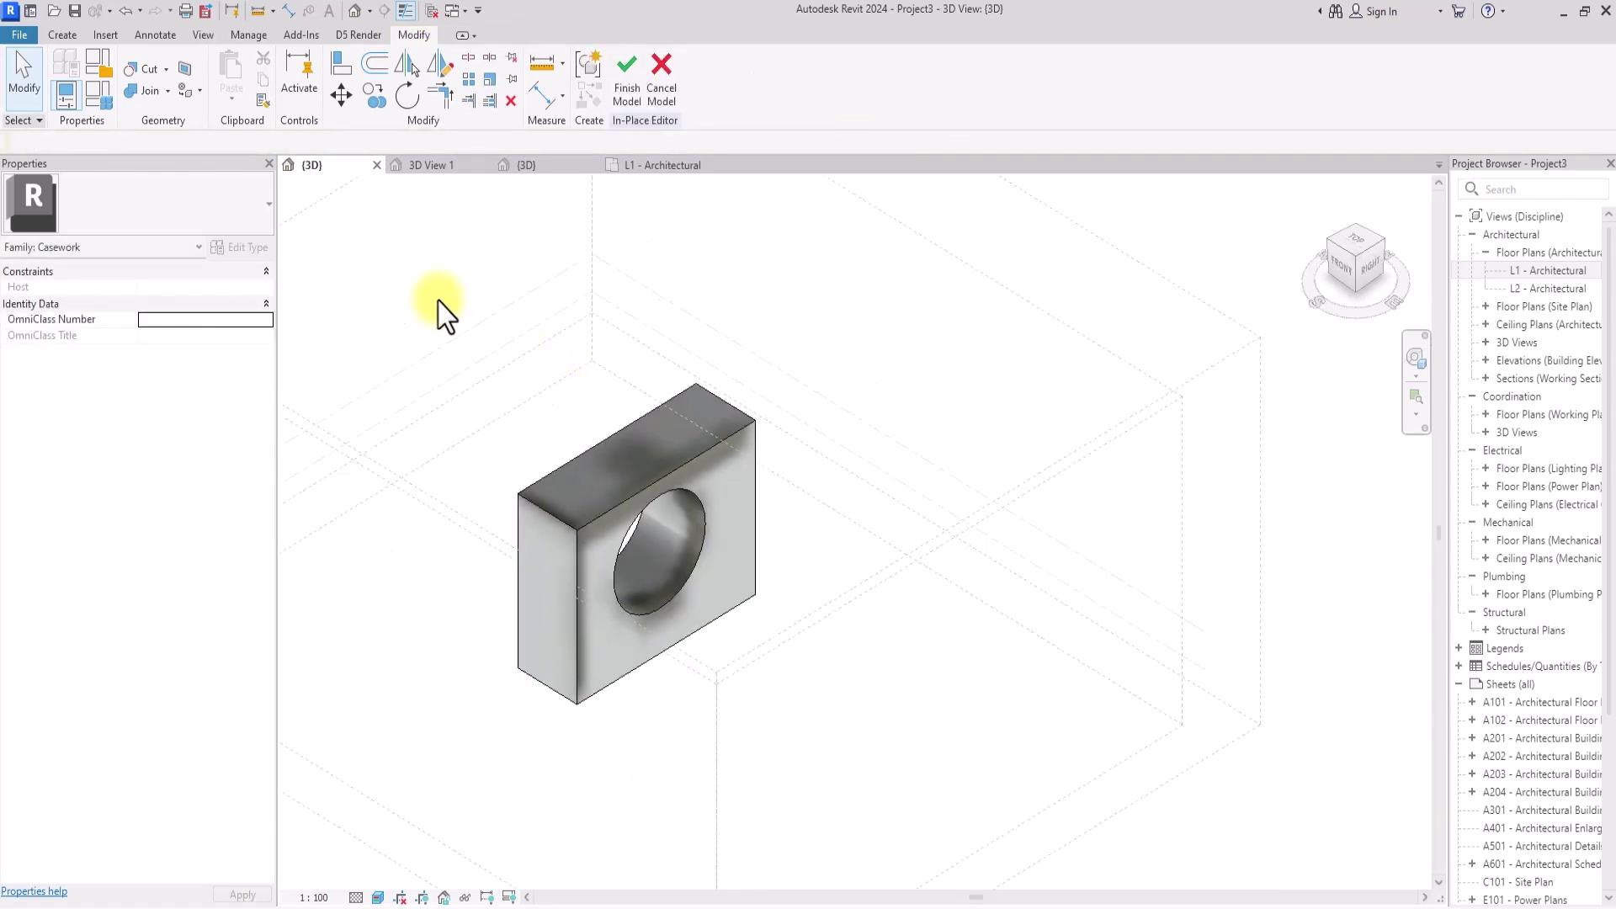
click(62, 35)
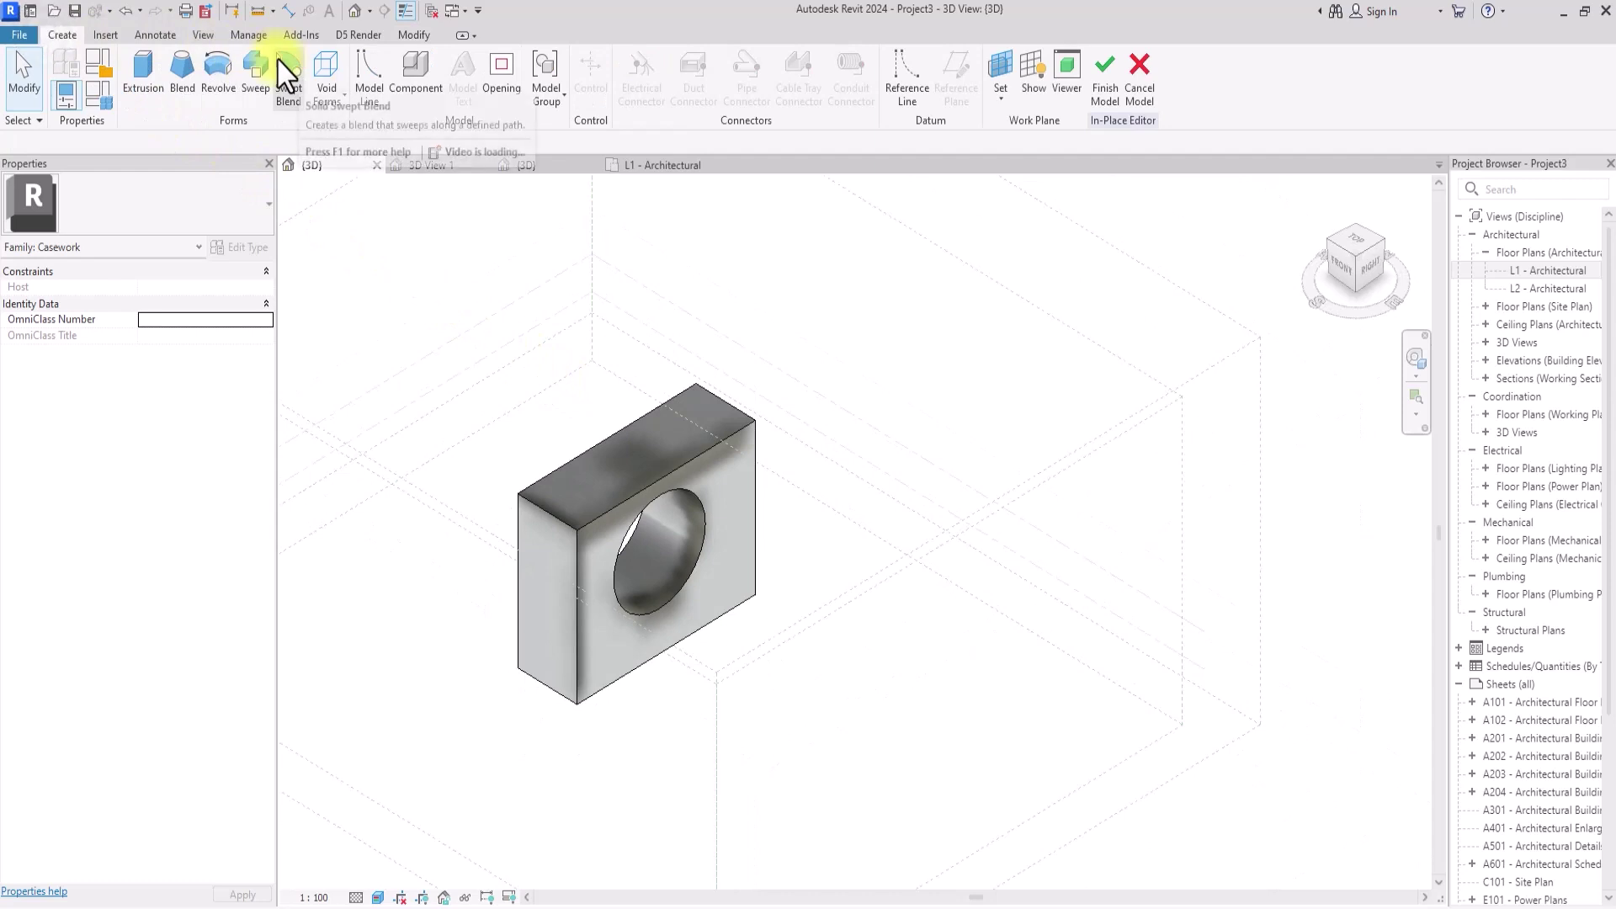
click(324, 96)
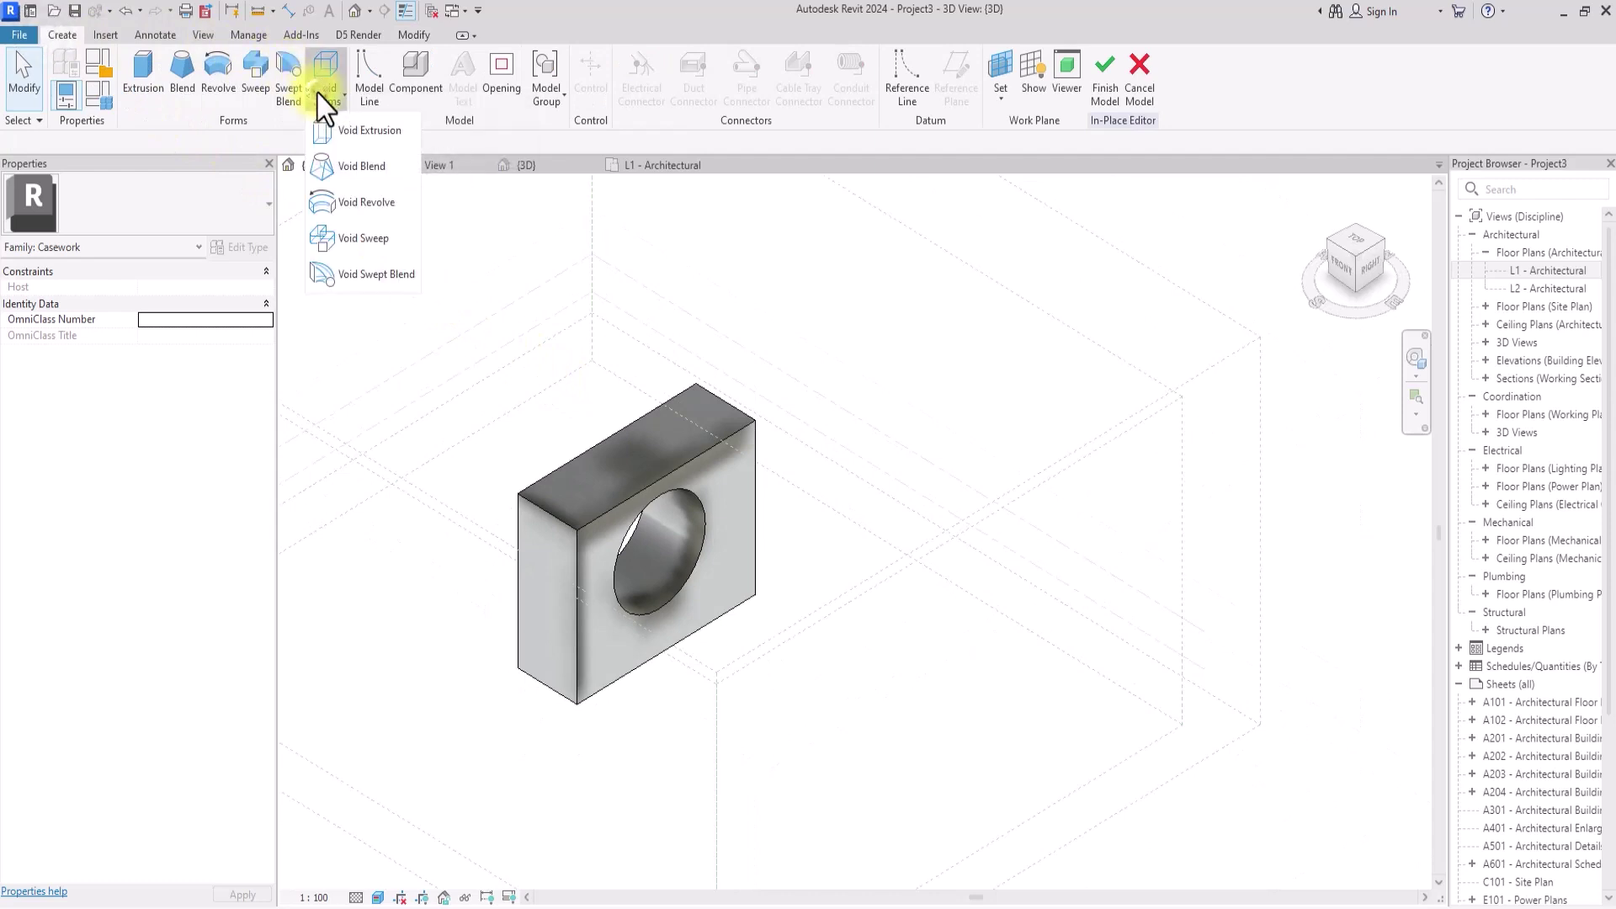
click(367, 241)
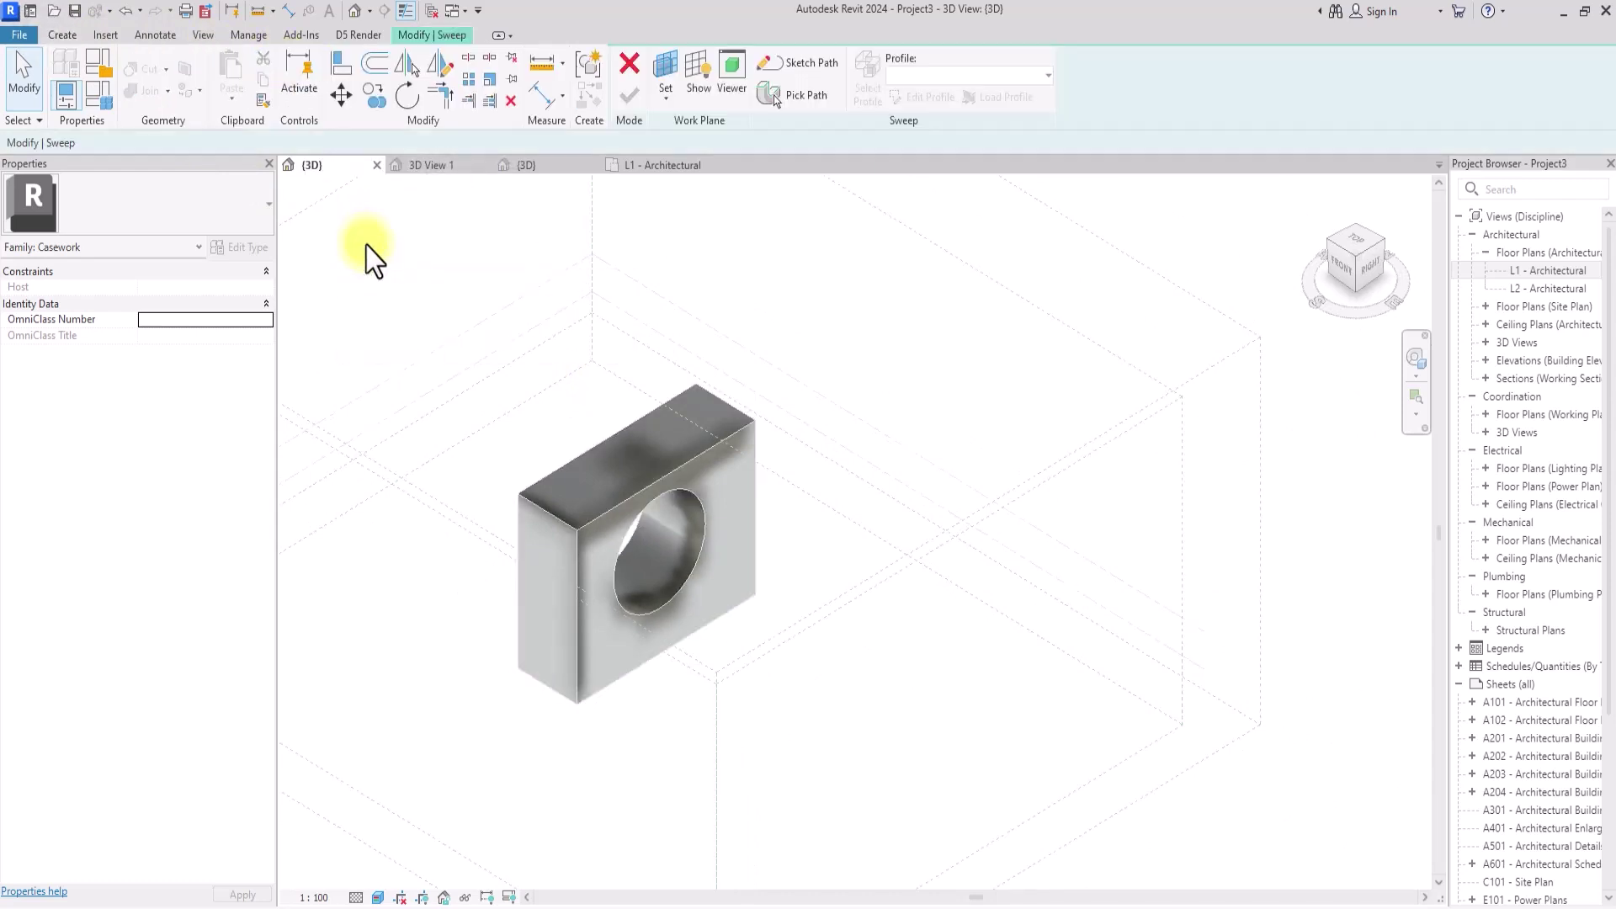
scroll(605, 511, up, 2)
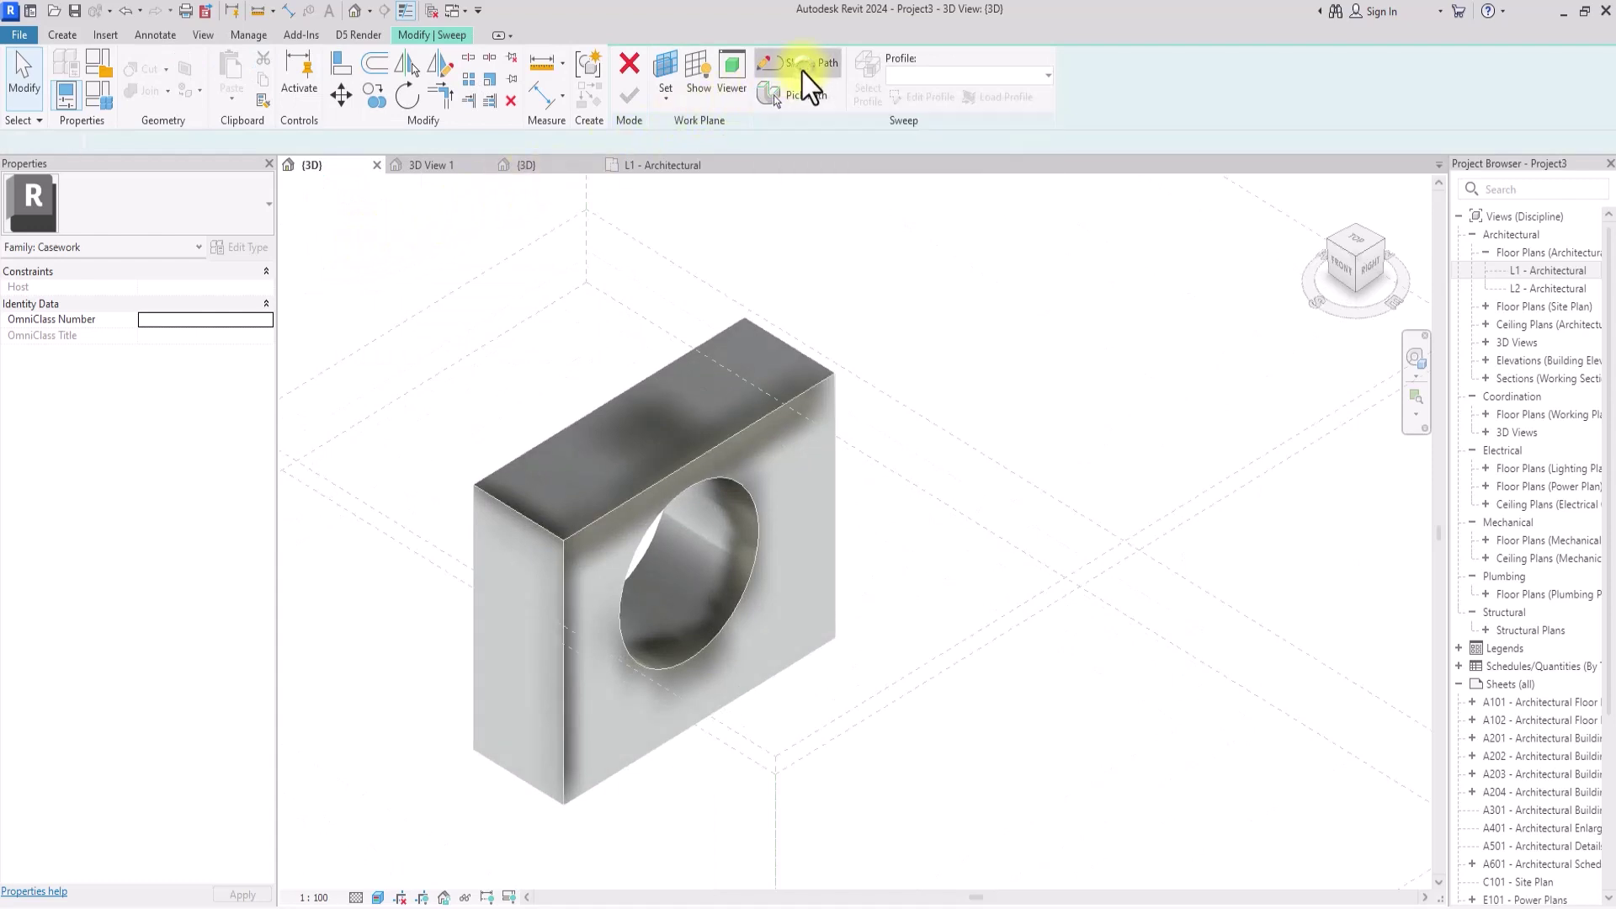
click(802, 64)
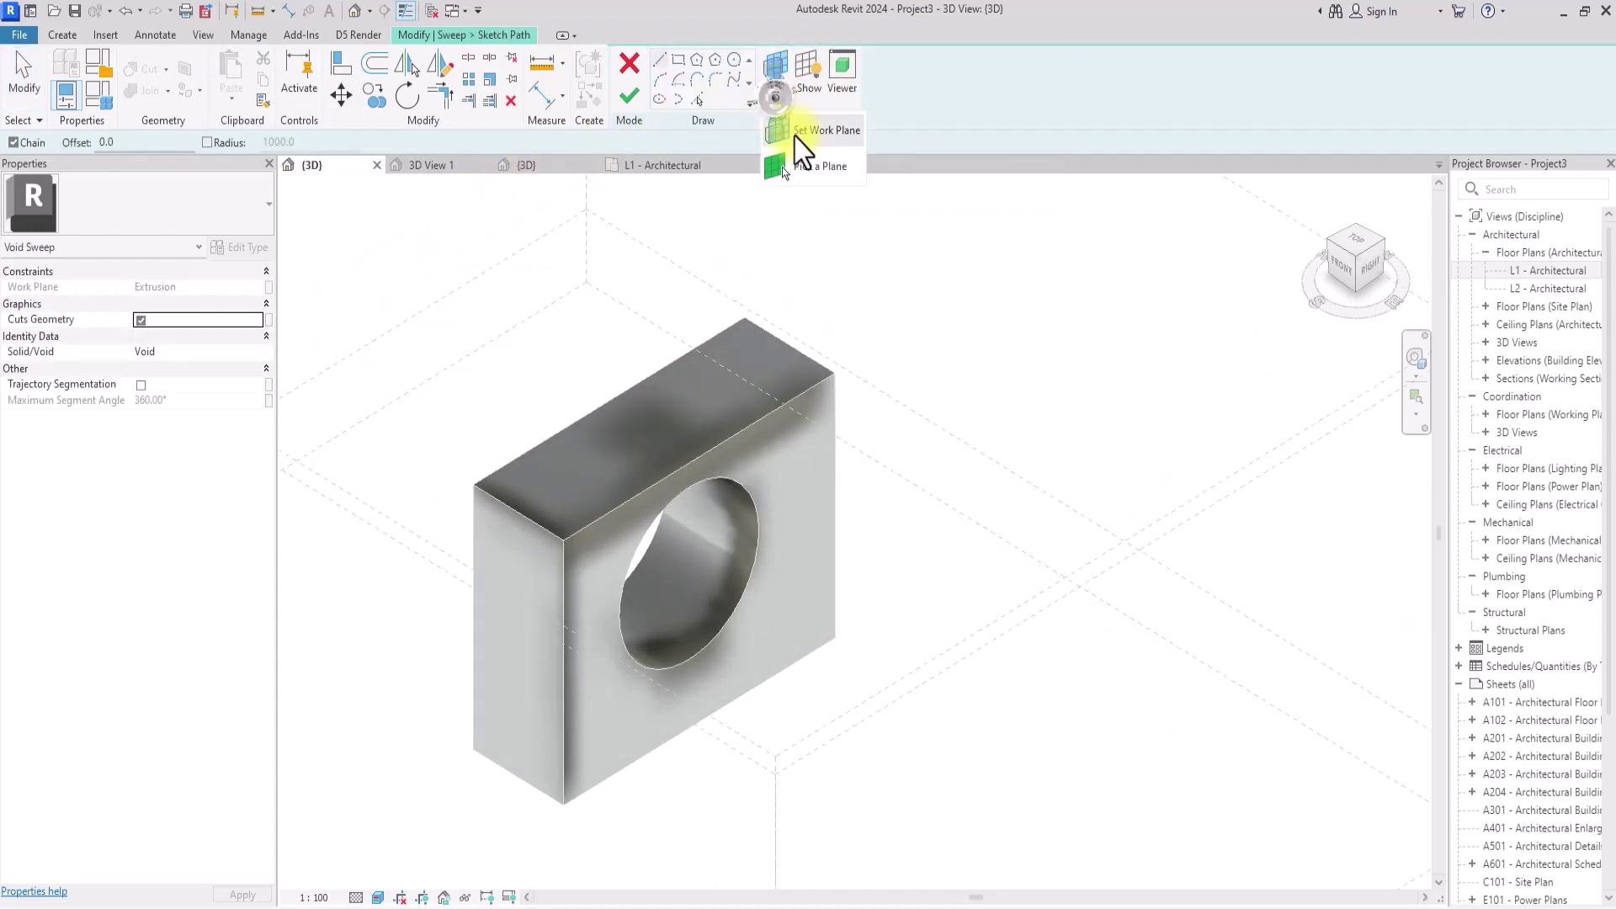
click(798, 133)
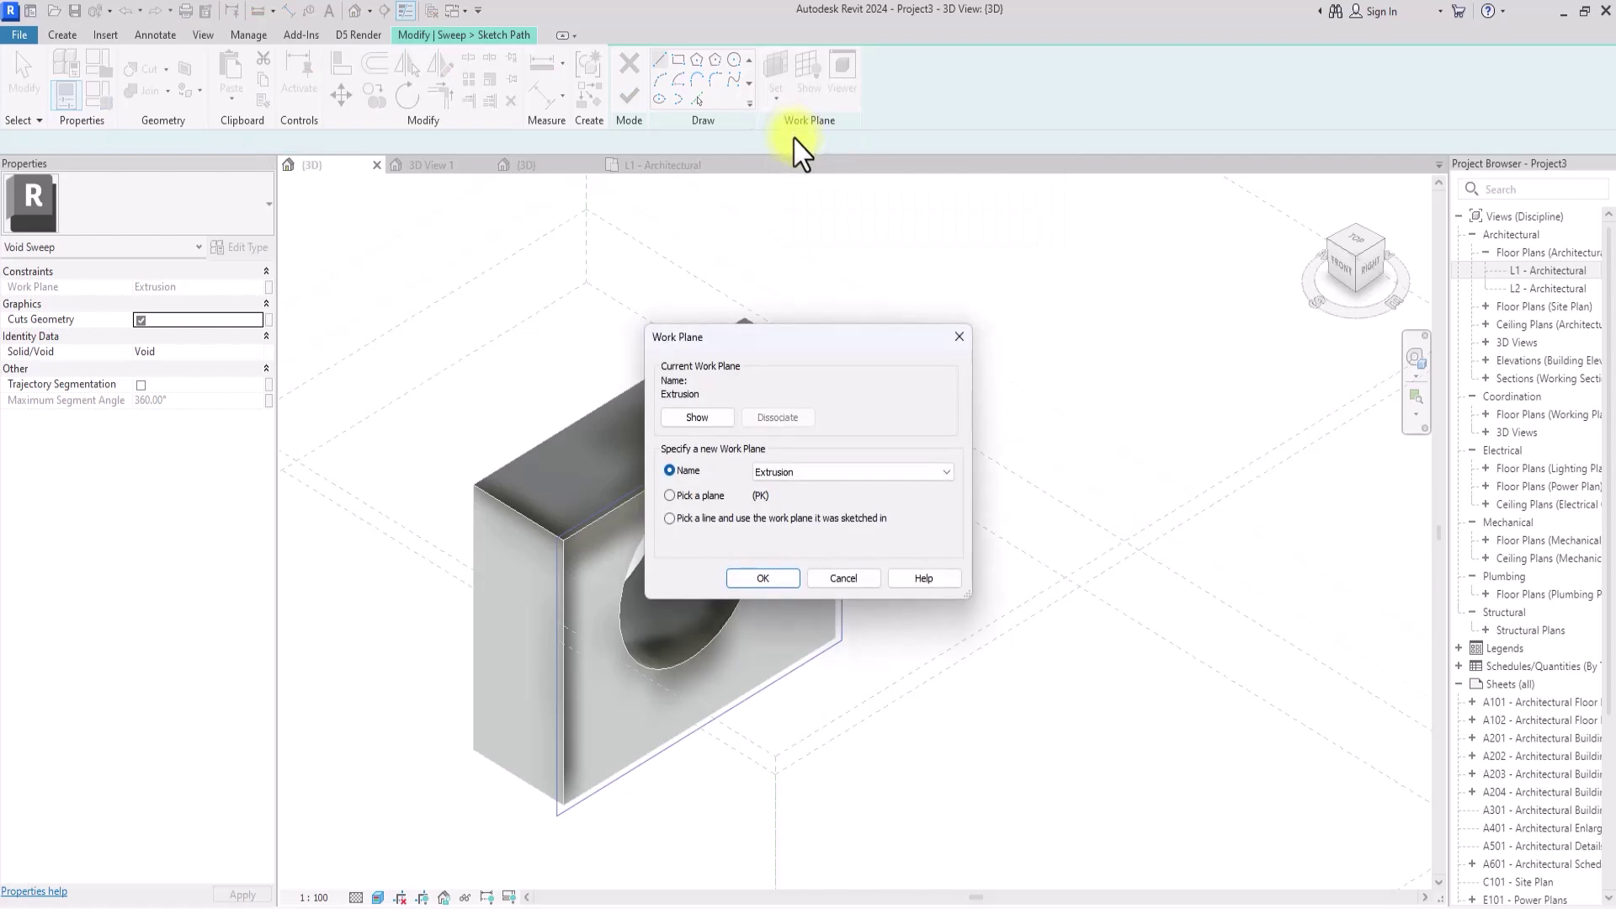
click(742, 577)
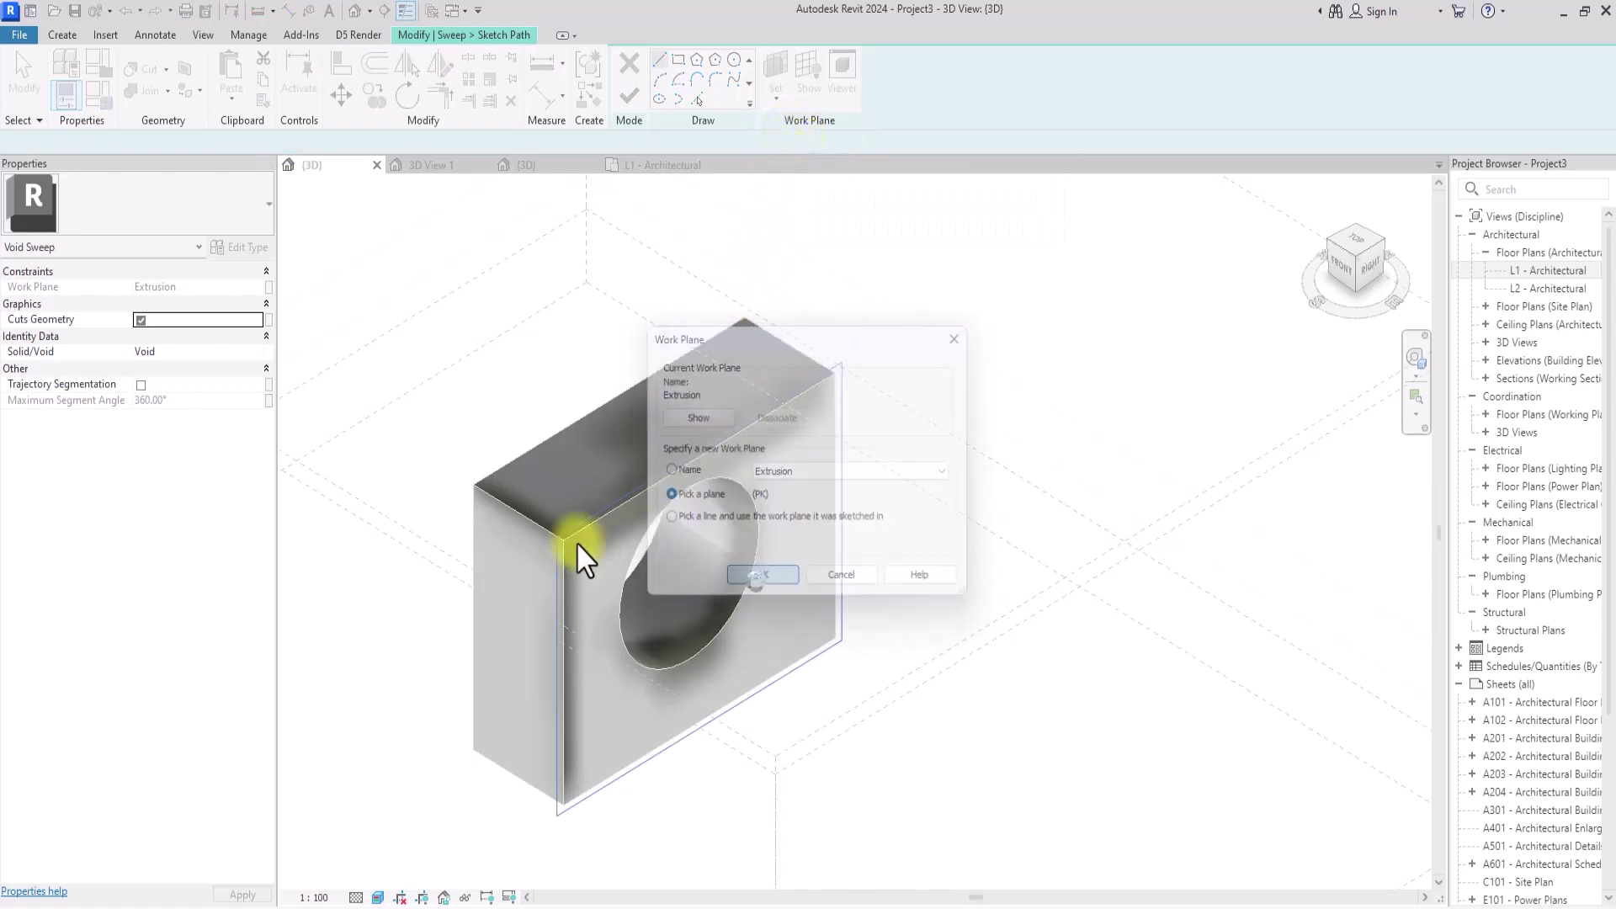
click(577, 543)
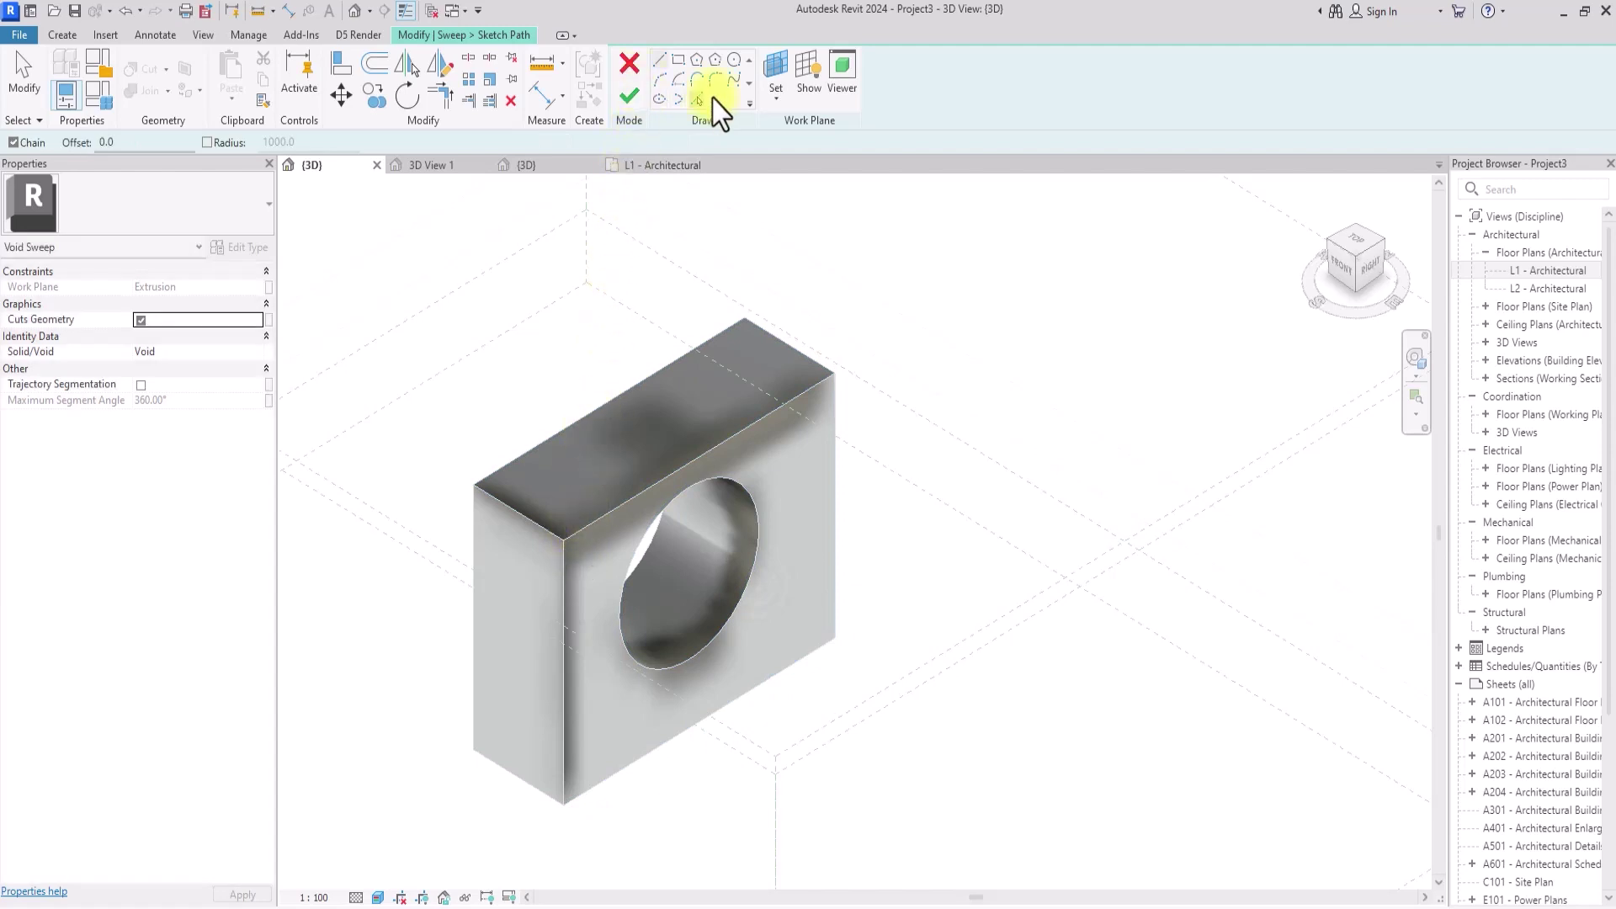
Pick the four outer edges of the long side face as the sweep path and finish the path
click(698, 101)
click(613, 515)
click(678, 734)
click(833, 576)
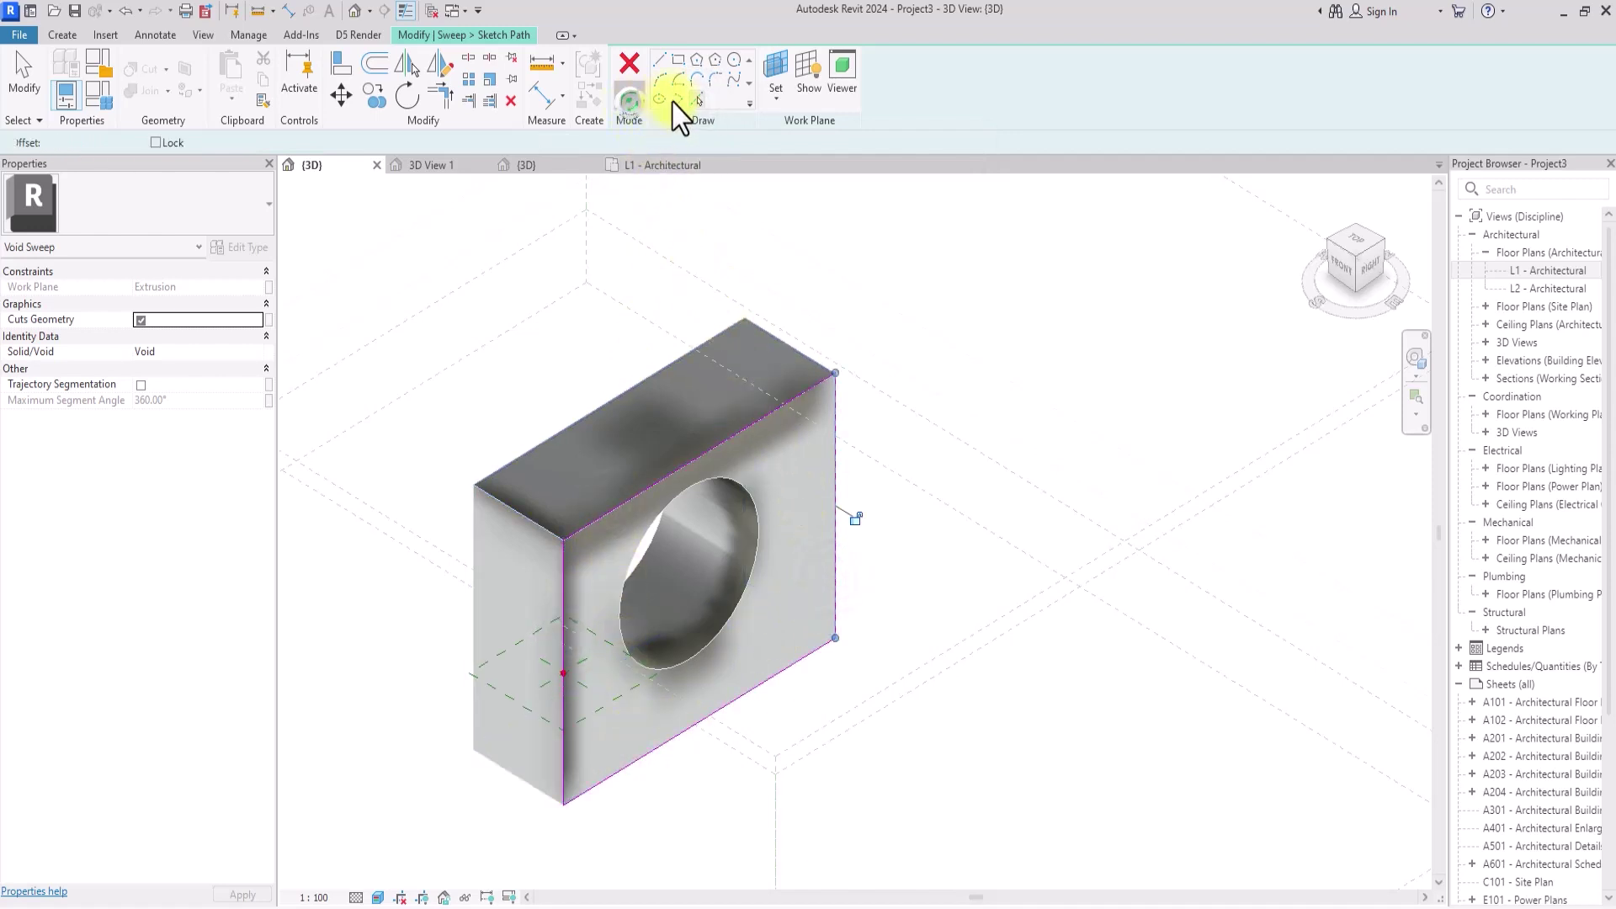
click(630, 101)
Edit the sweep profile in the top view and draw two perpendicular lines about 2300 mm long along the block's edges from the path corner
click(871, 97)
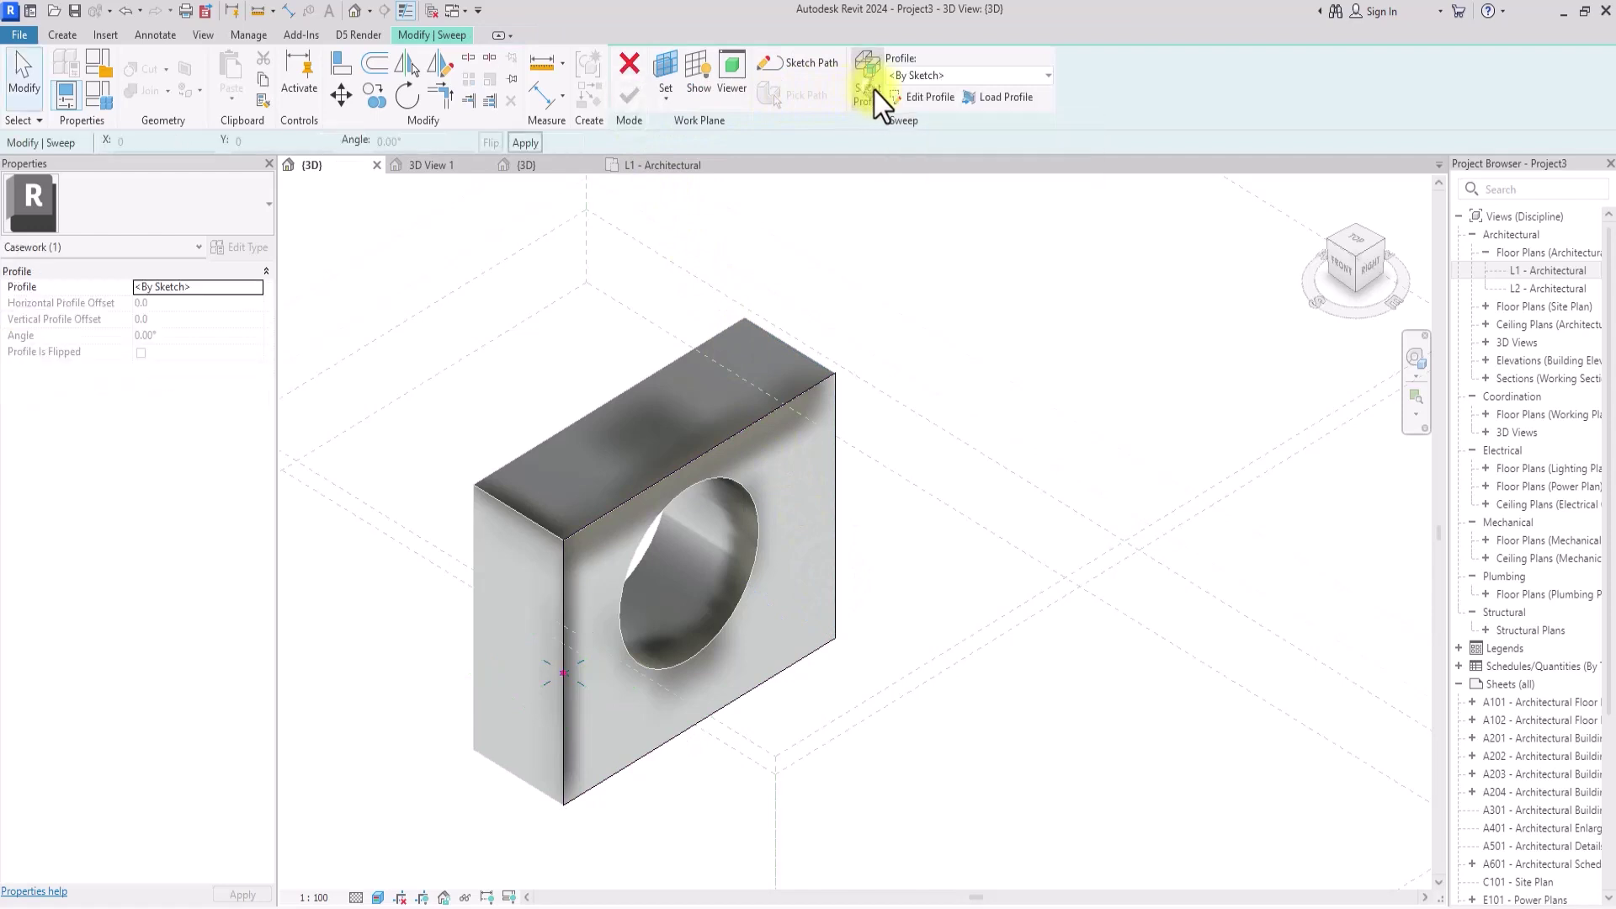
click(918, 98)
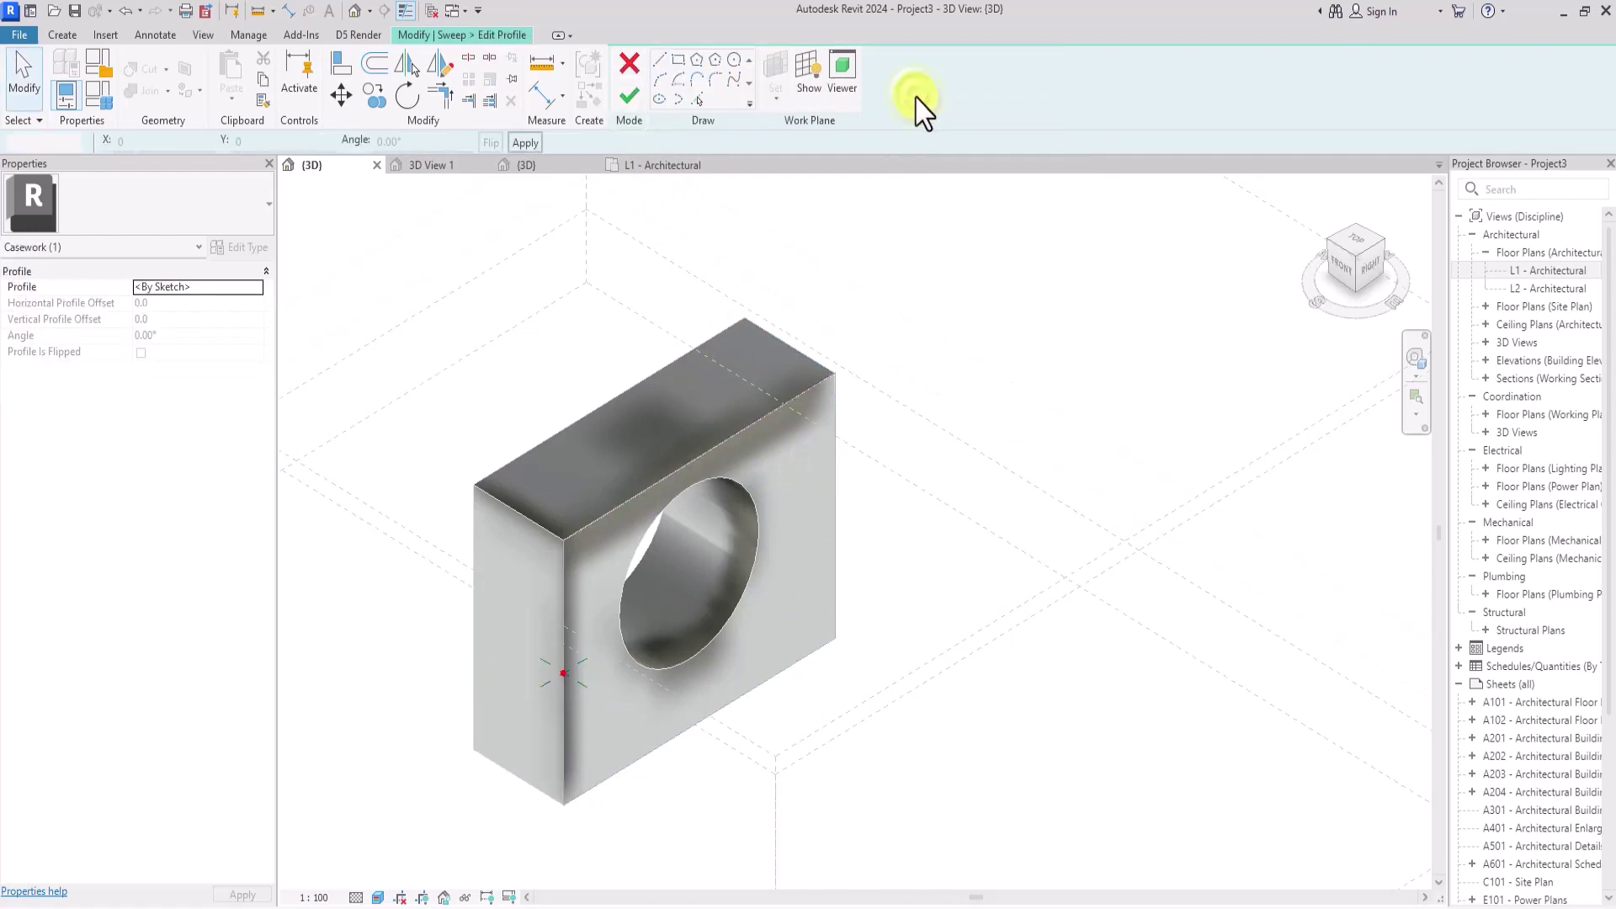
click(1361, 244)
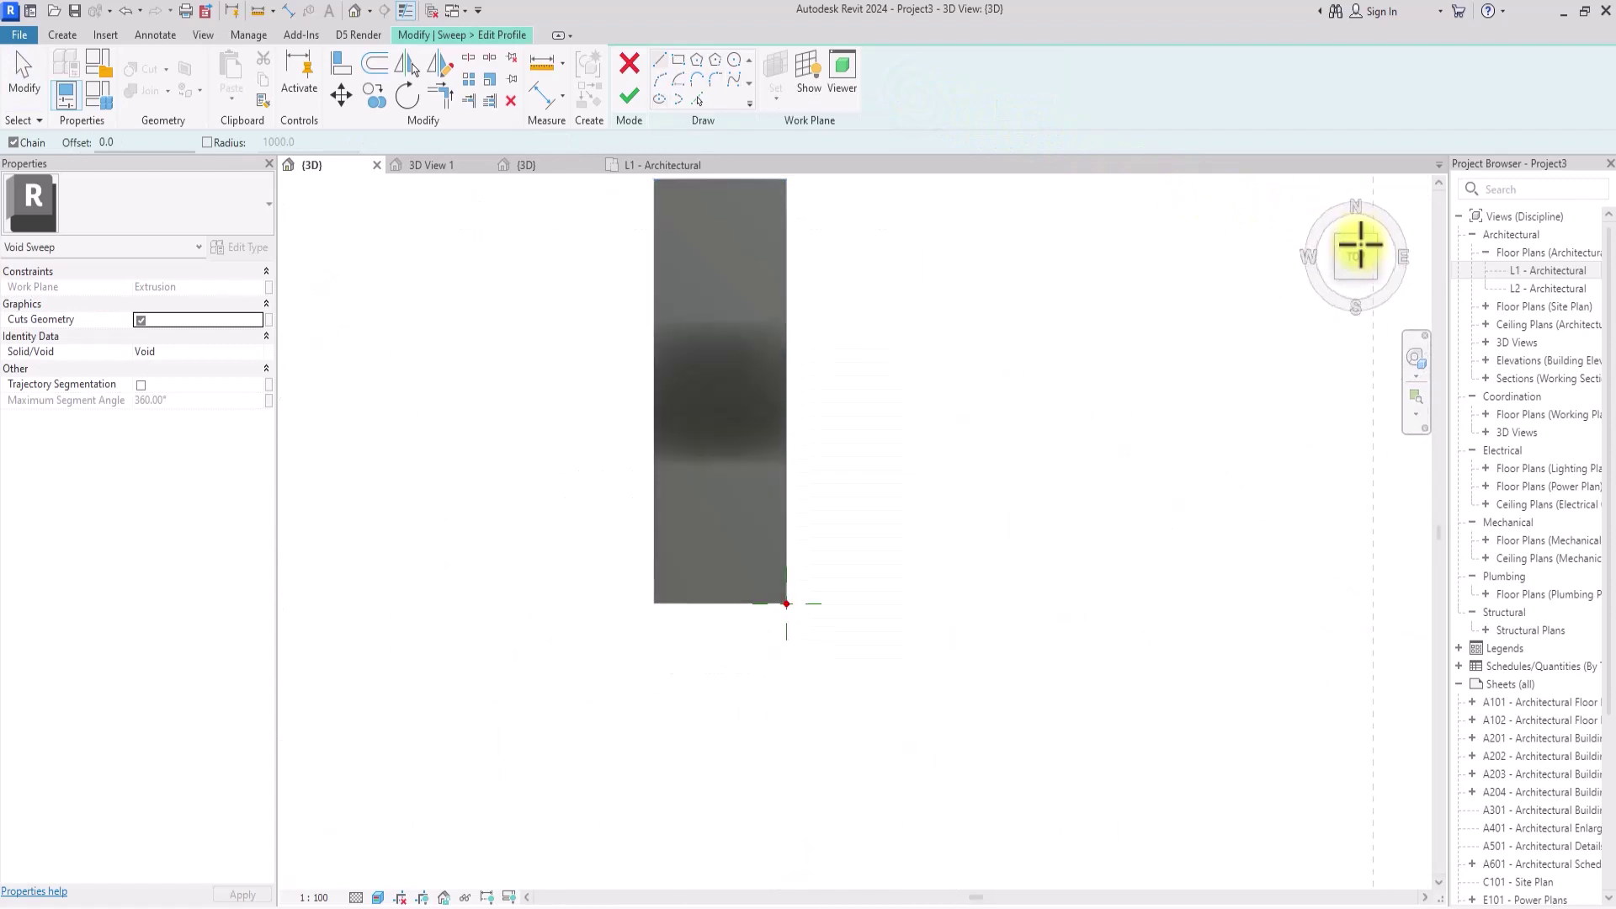
click(765, 643)
click(764, 554)
key(Escape)
click(763, 642)
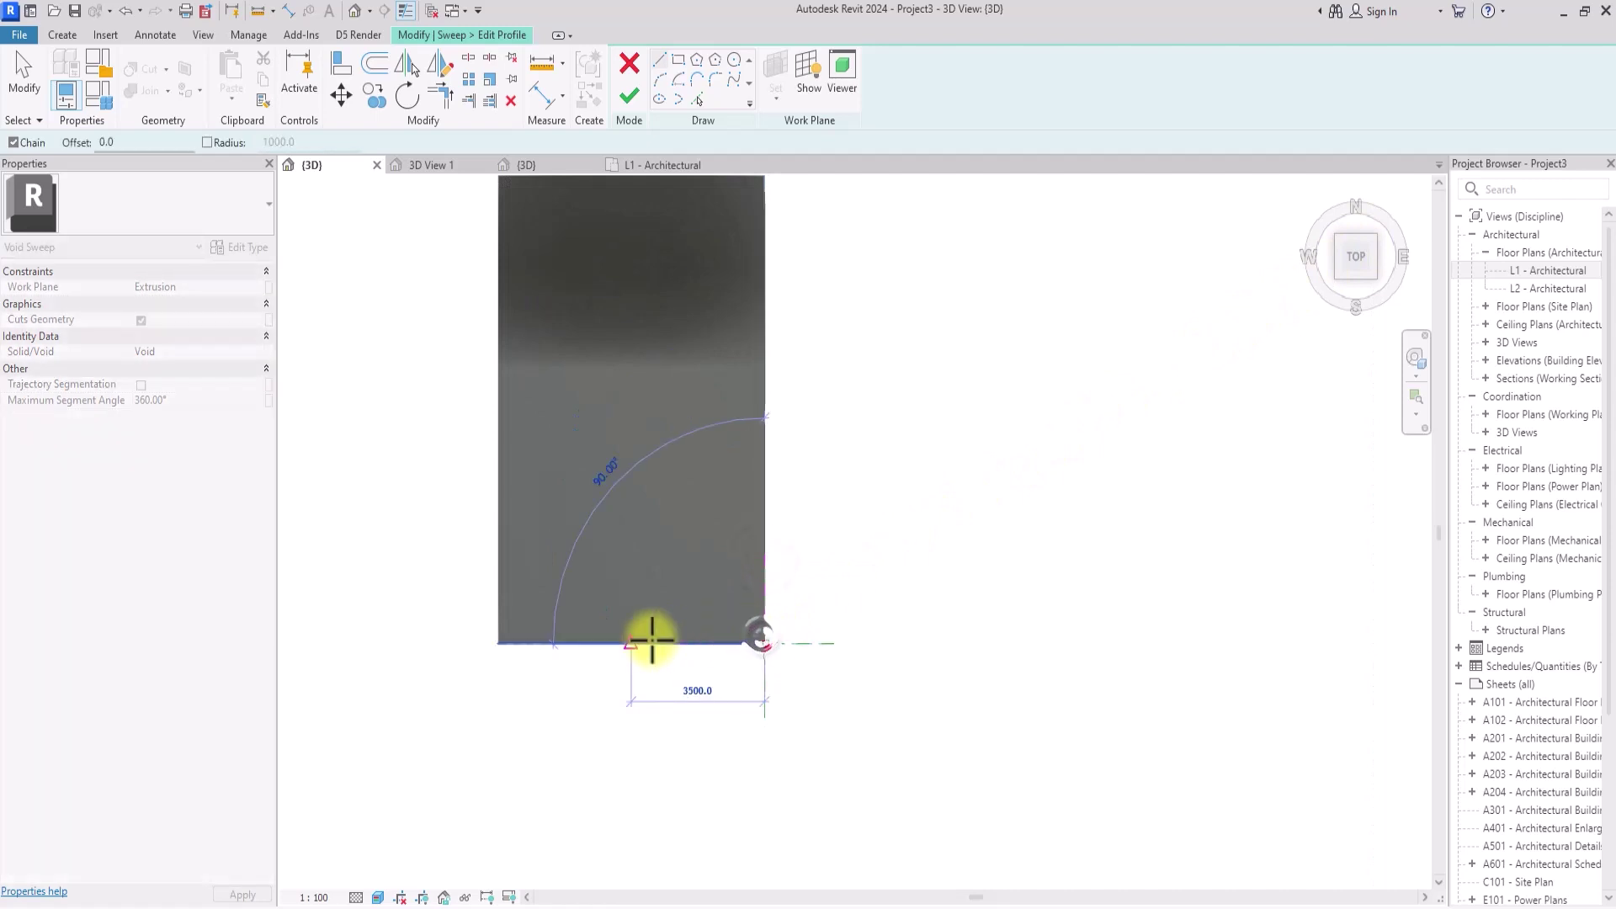
click(677, 643)
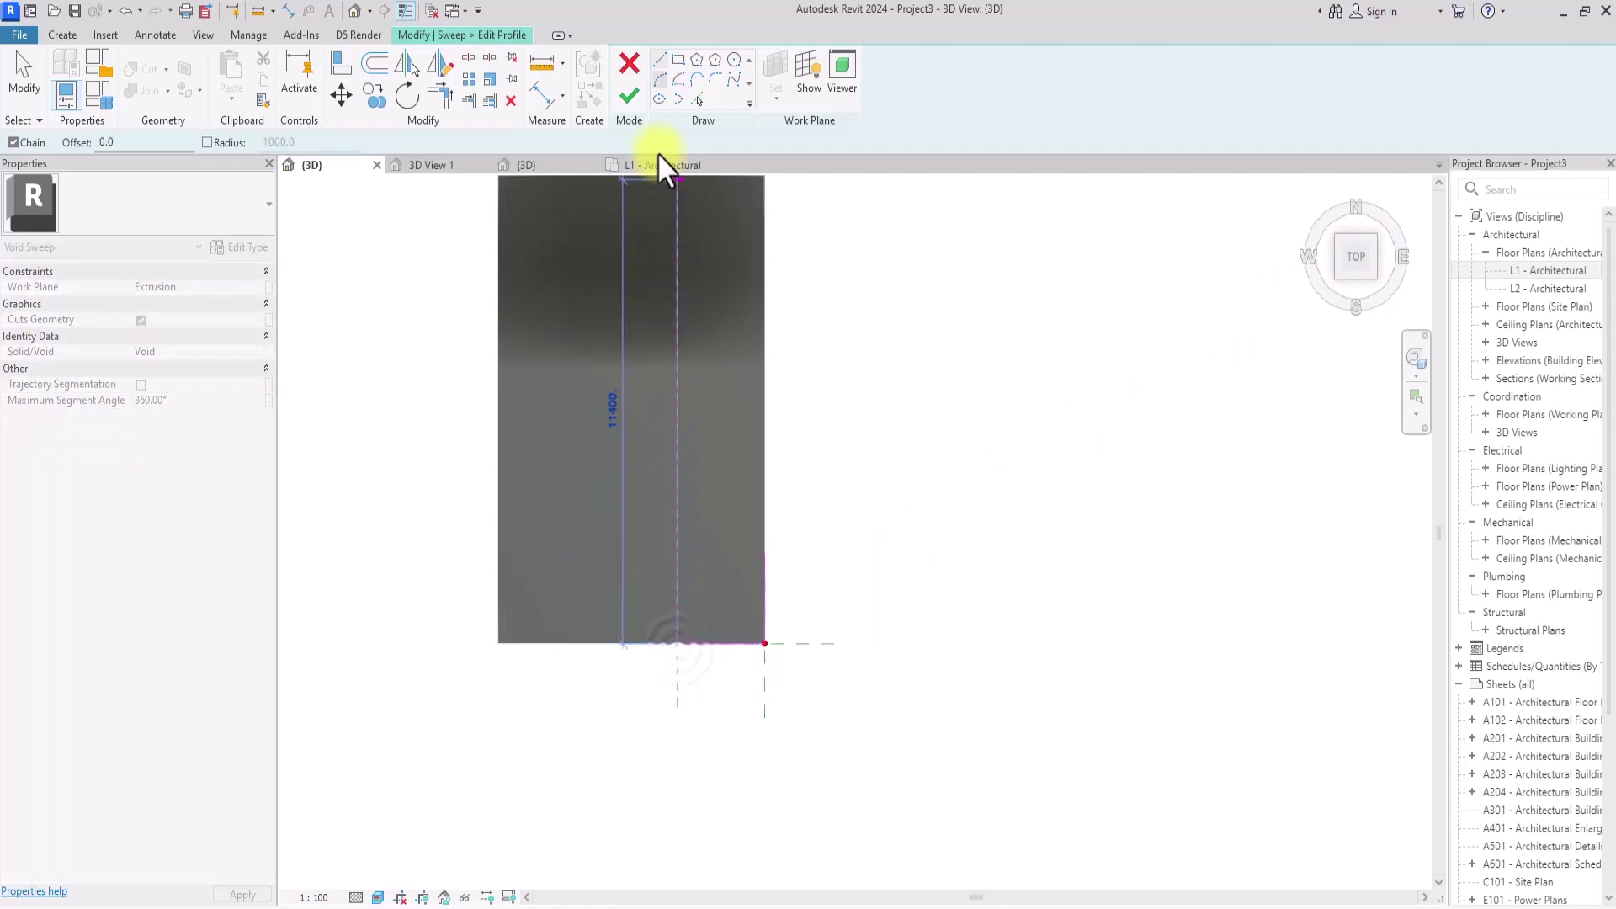
Close the profile with a 90° arc of about 2300 mm radius between the line ends and finish the profile
click(660, 80)
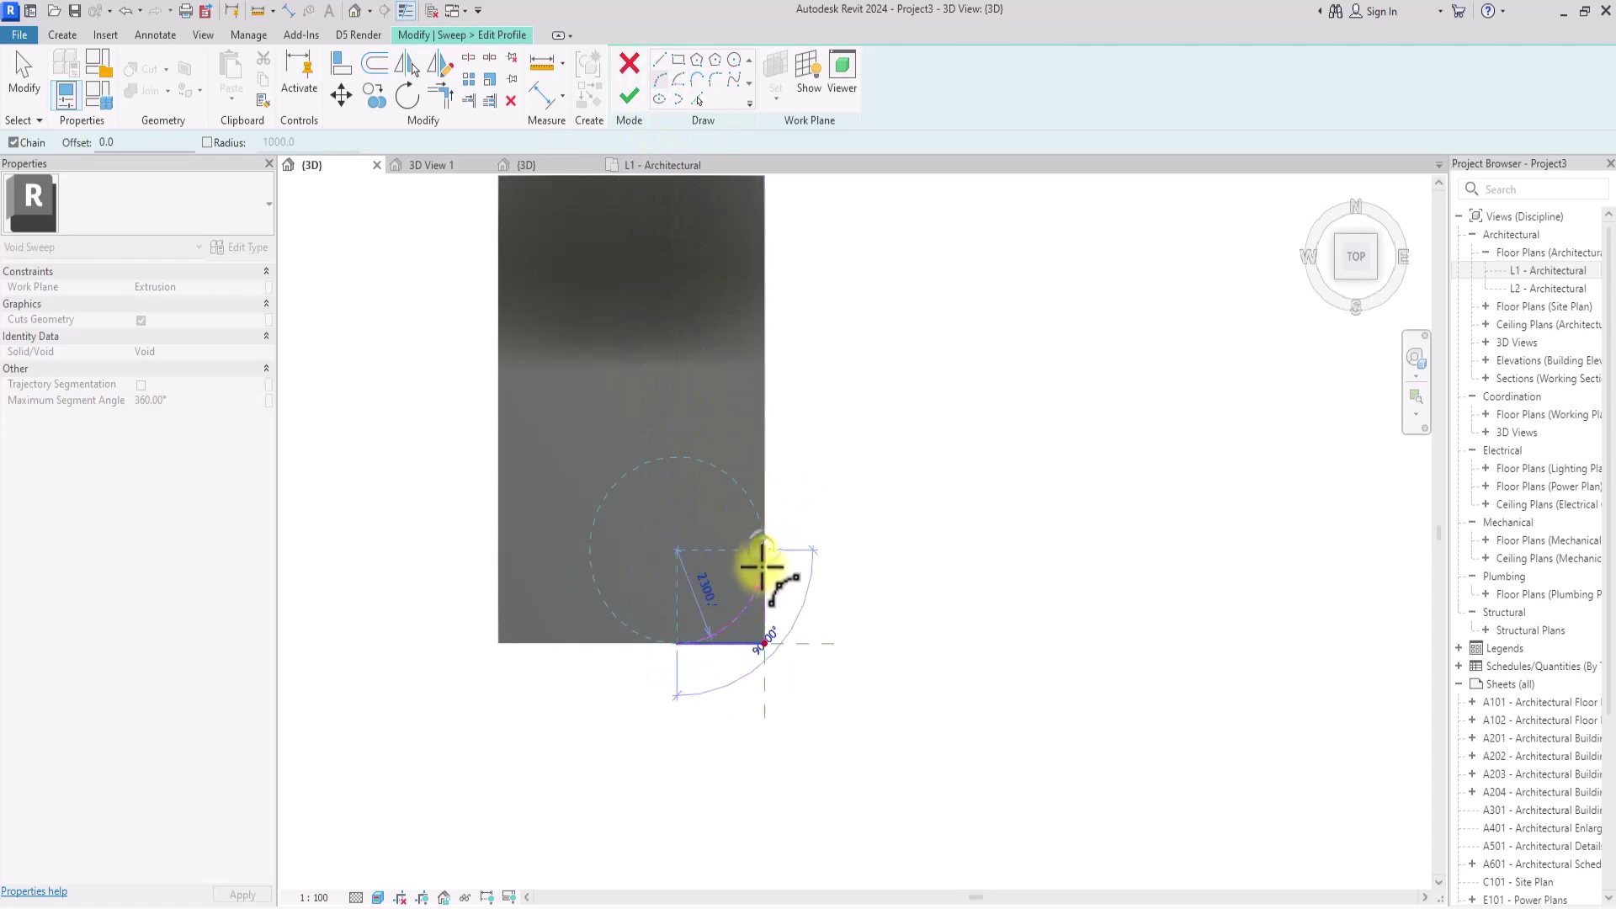
click(756, 594)
click(628, 97)
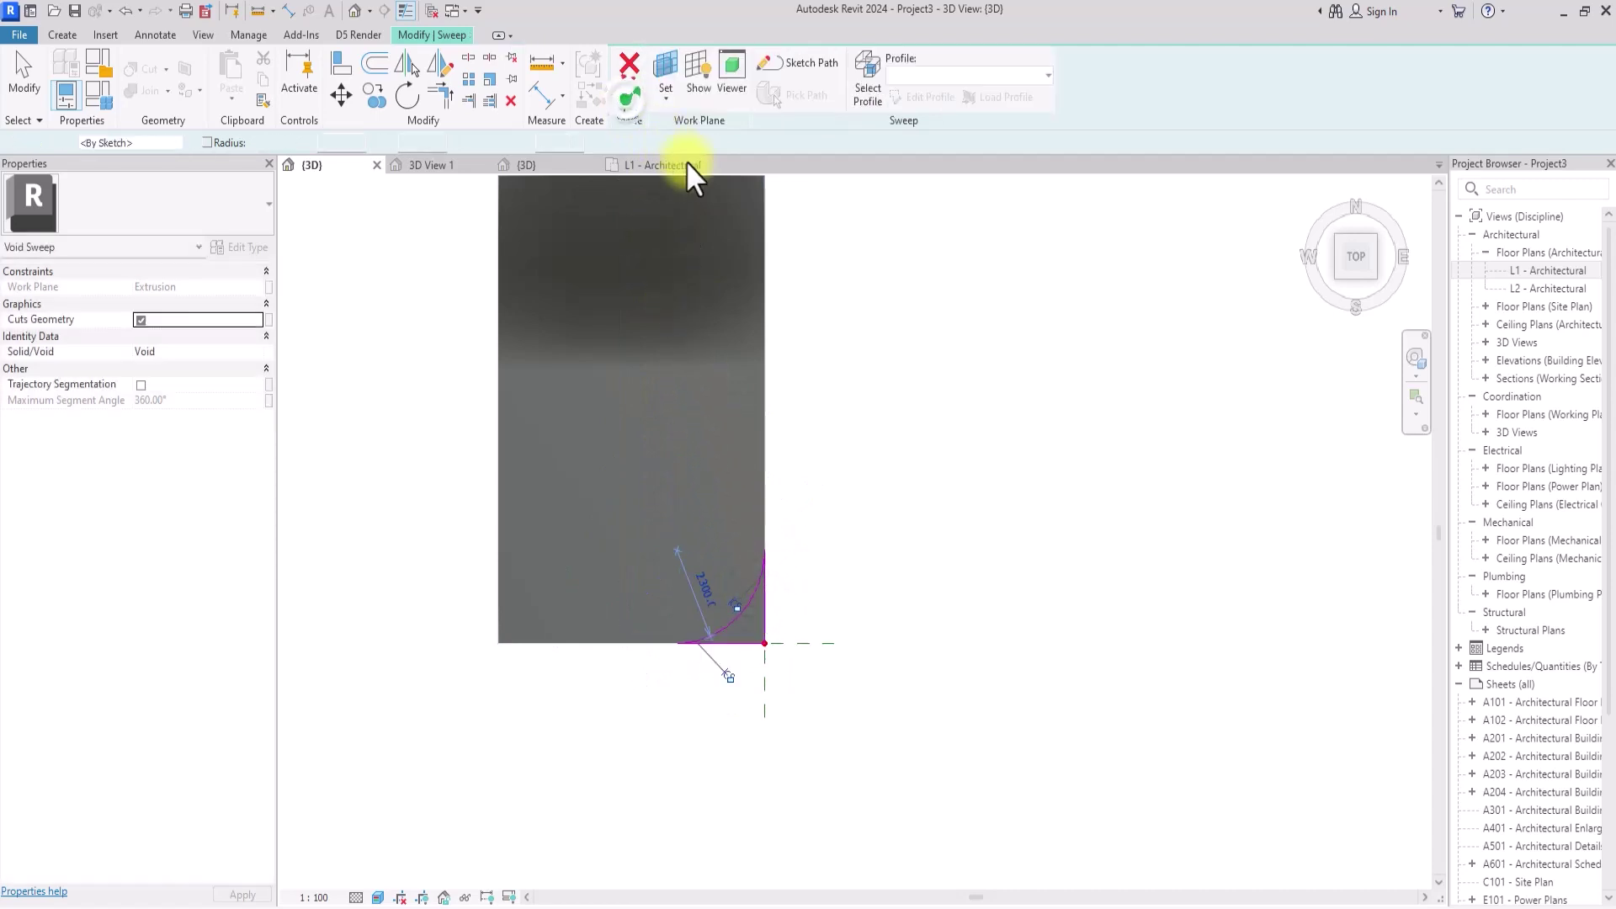
Return to the isometric view, finish the void sweep, and finish the in-place casework model
click(1350, 280)
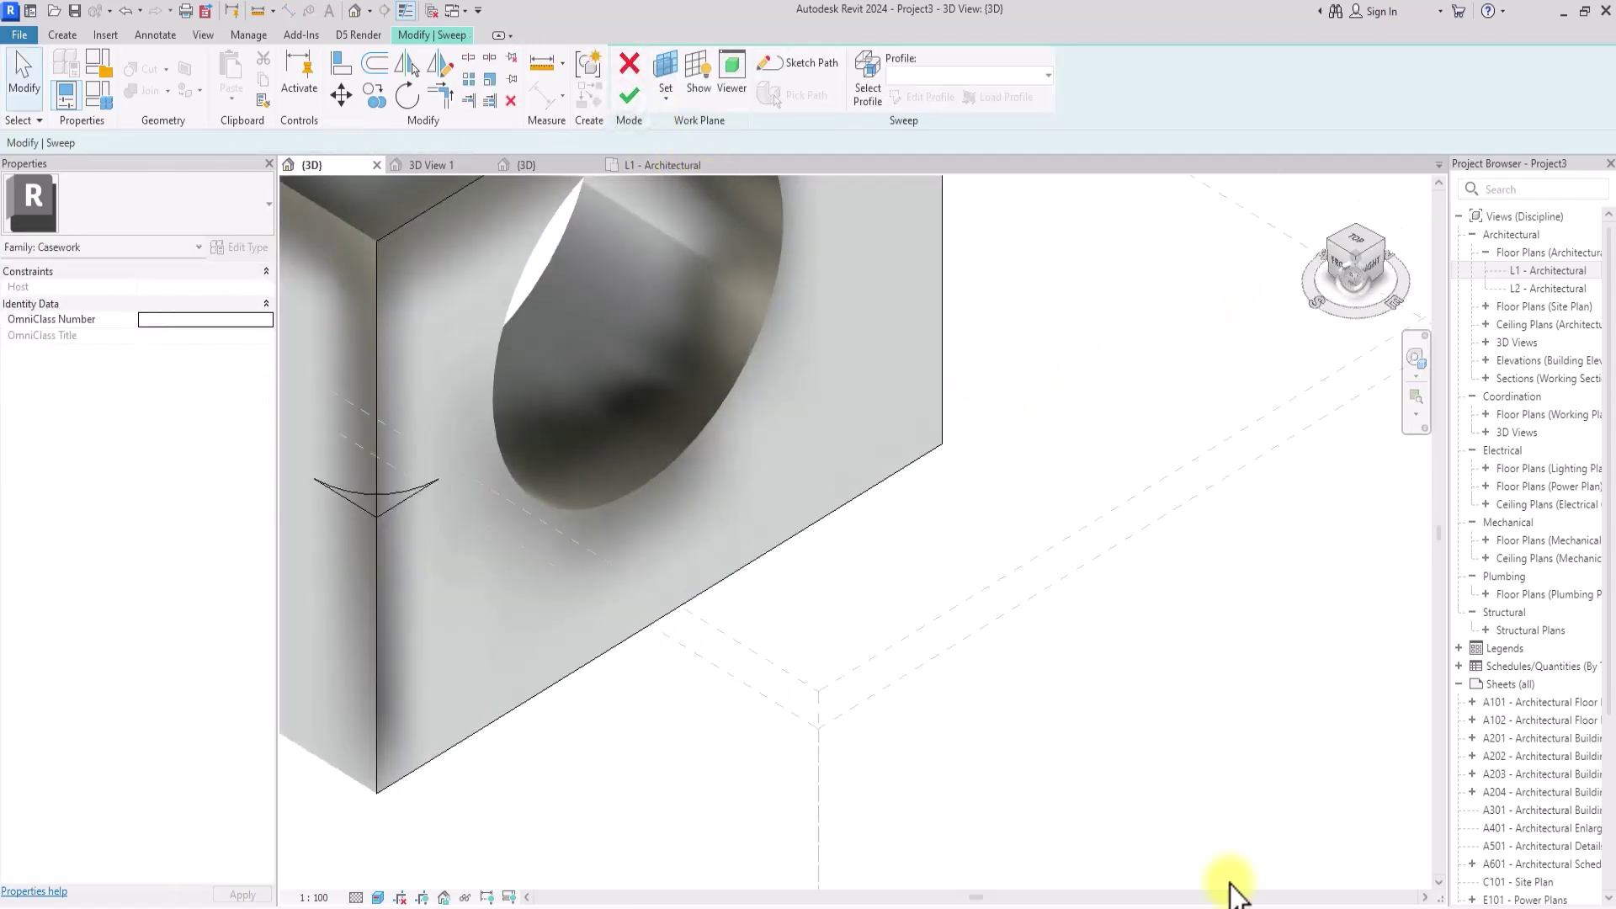
click(630, 97)
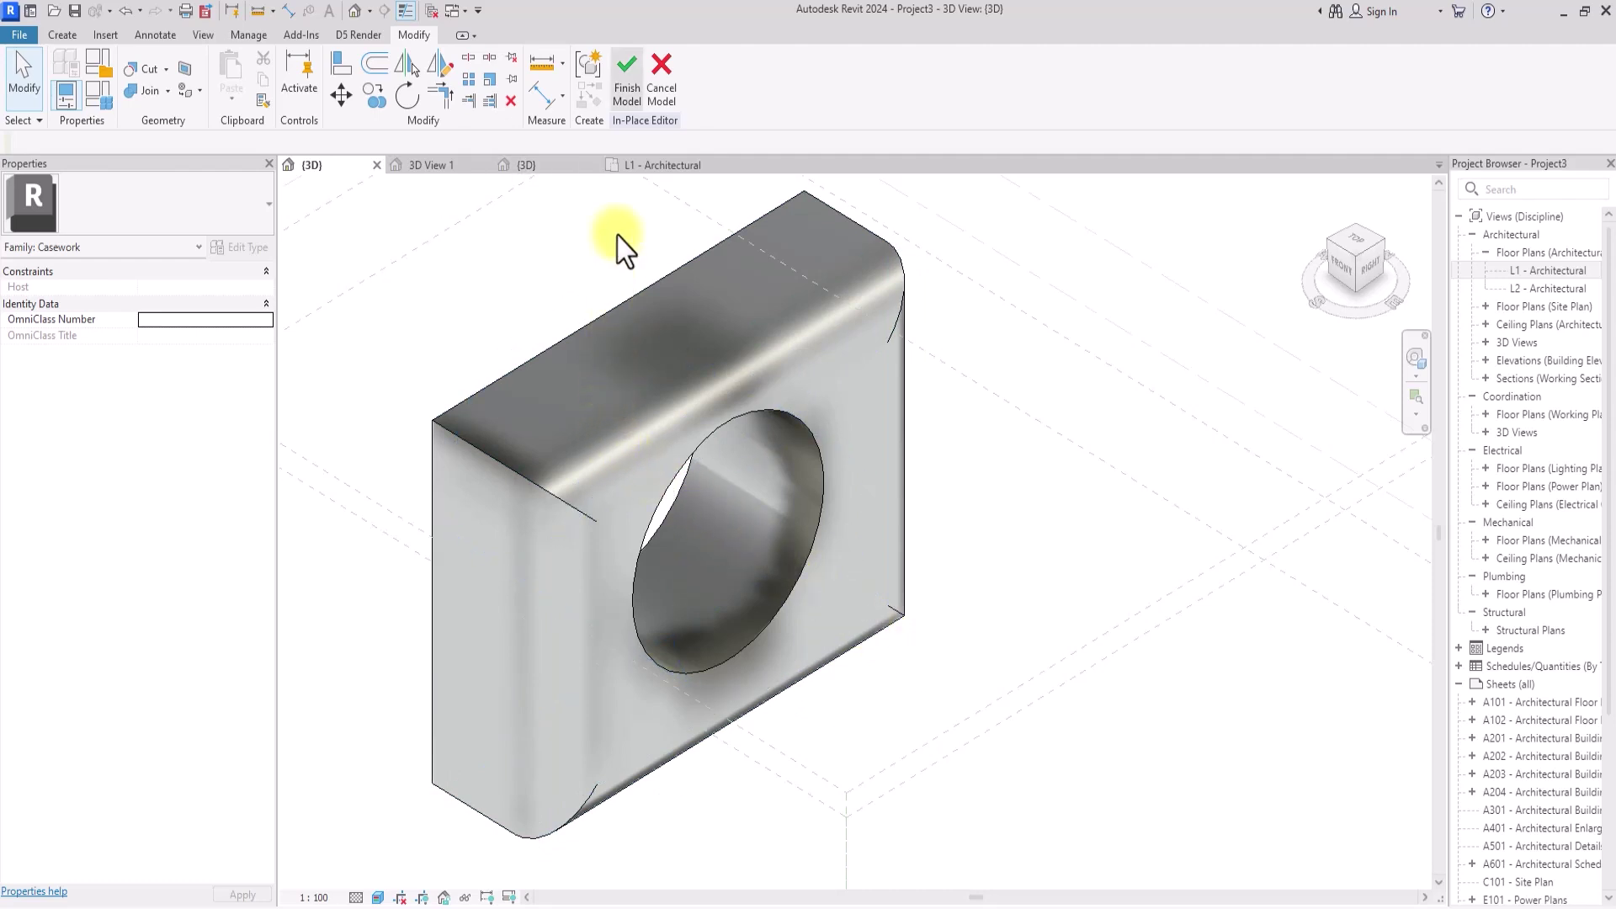
click(625, 80)
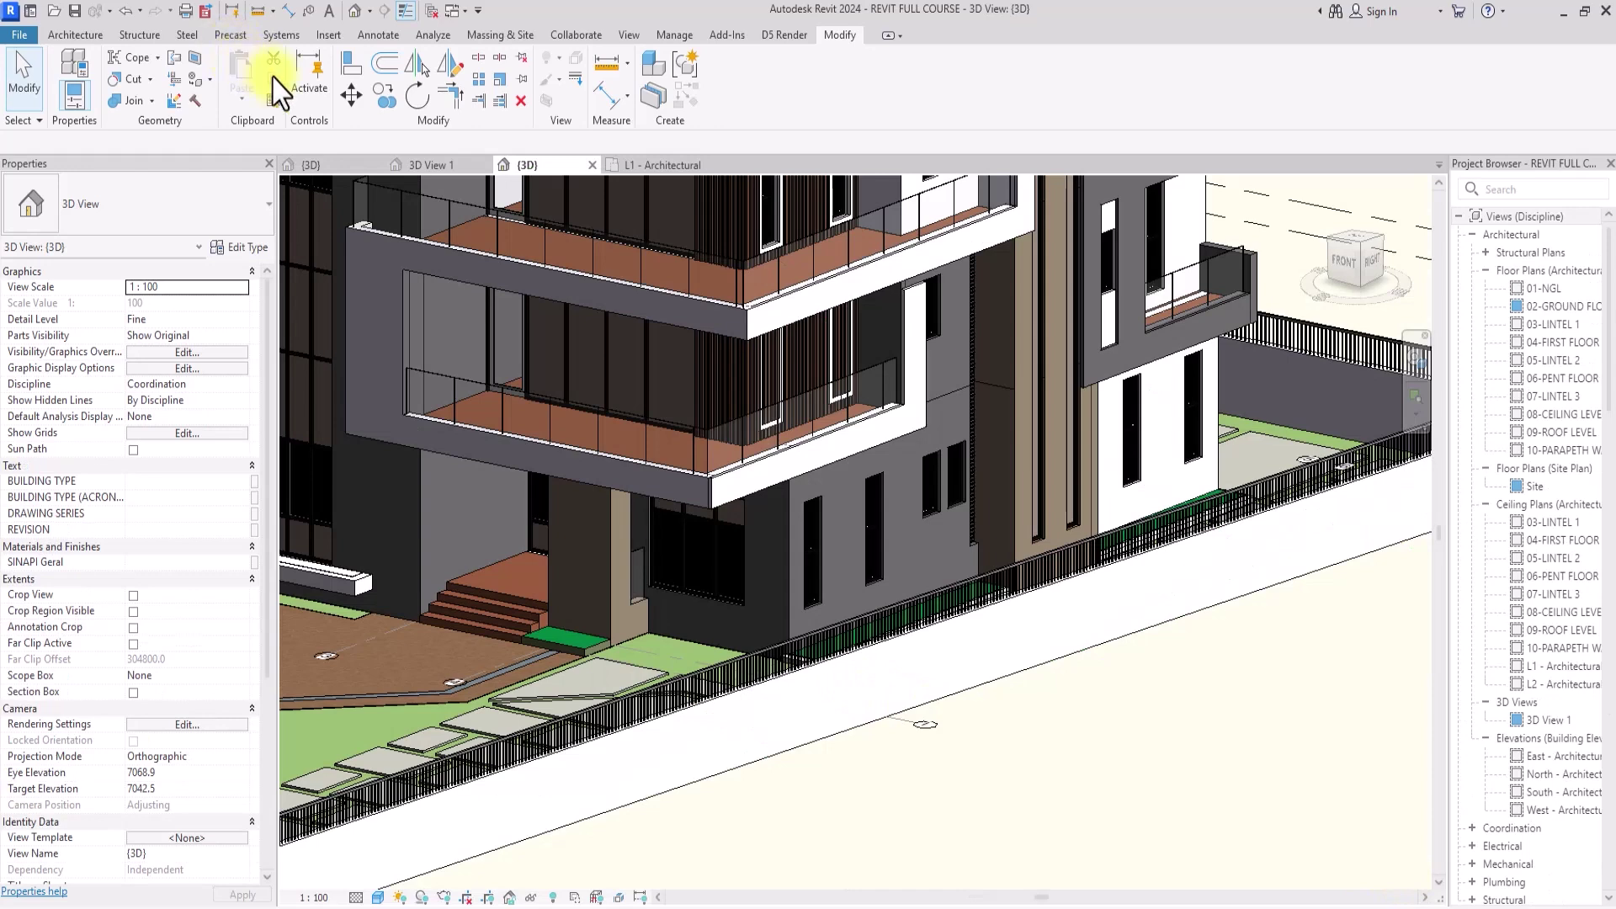
Examine the vertical slat cladding around the balcony windows in the building project's 3D view
scroll(914, 325, up, 3)
scroll(837, 431, down, 3)
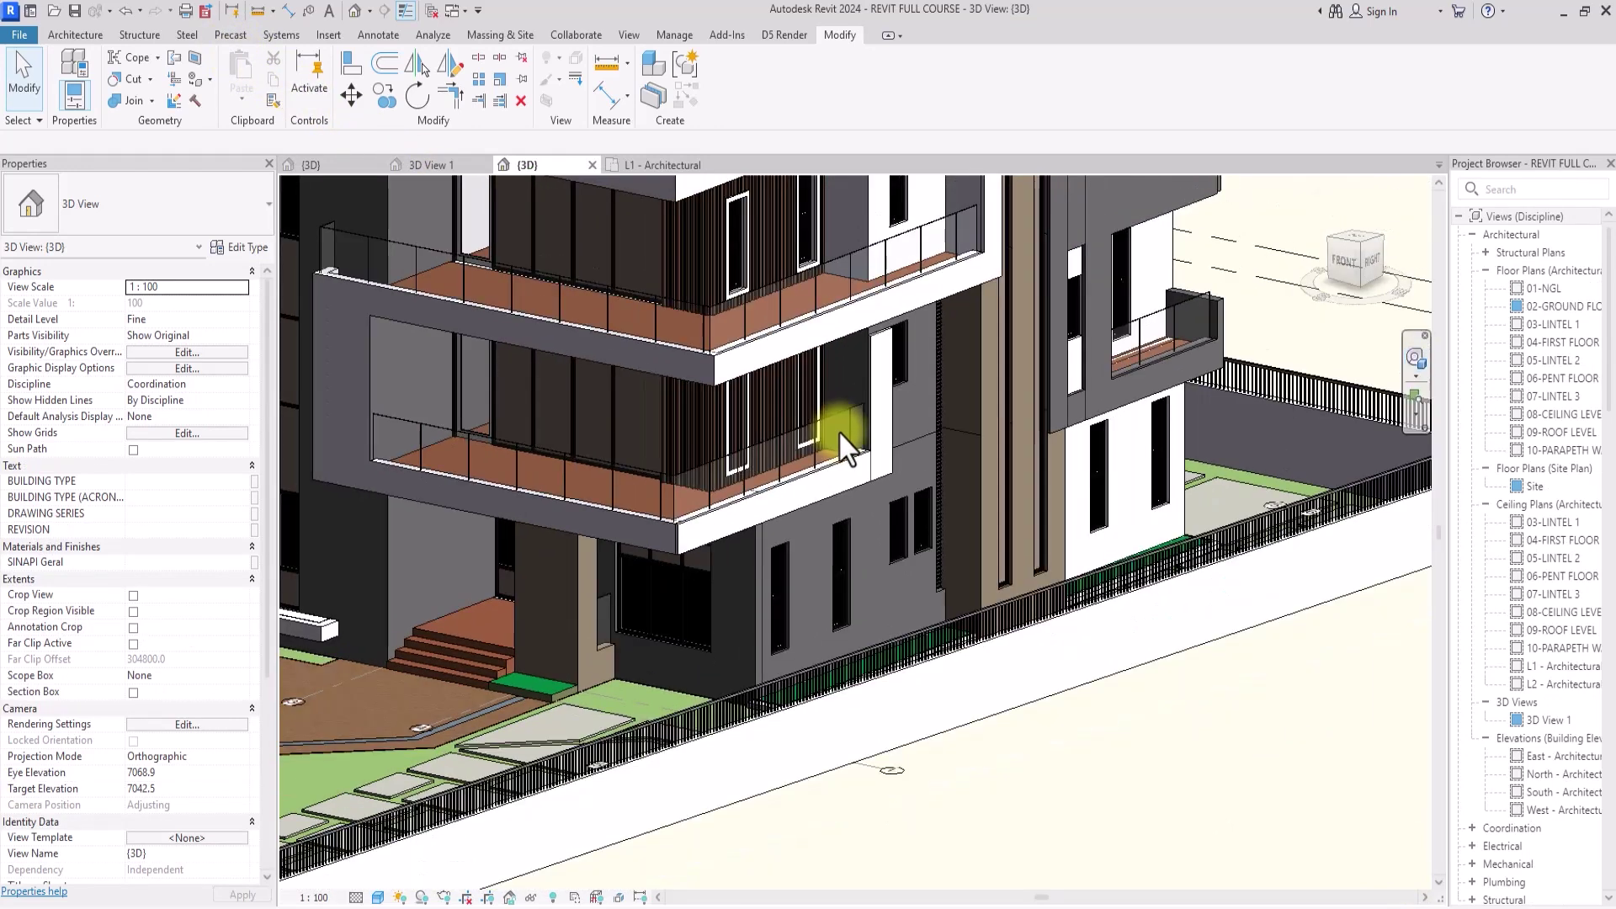
drag(1367, 262, 1315, 295)
middle_drag(973, 592, 1310, 281)
scroll(1310, 281, up, 6)
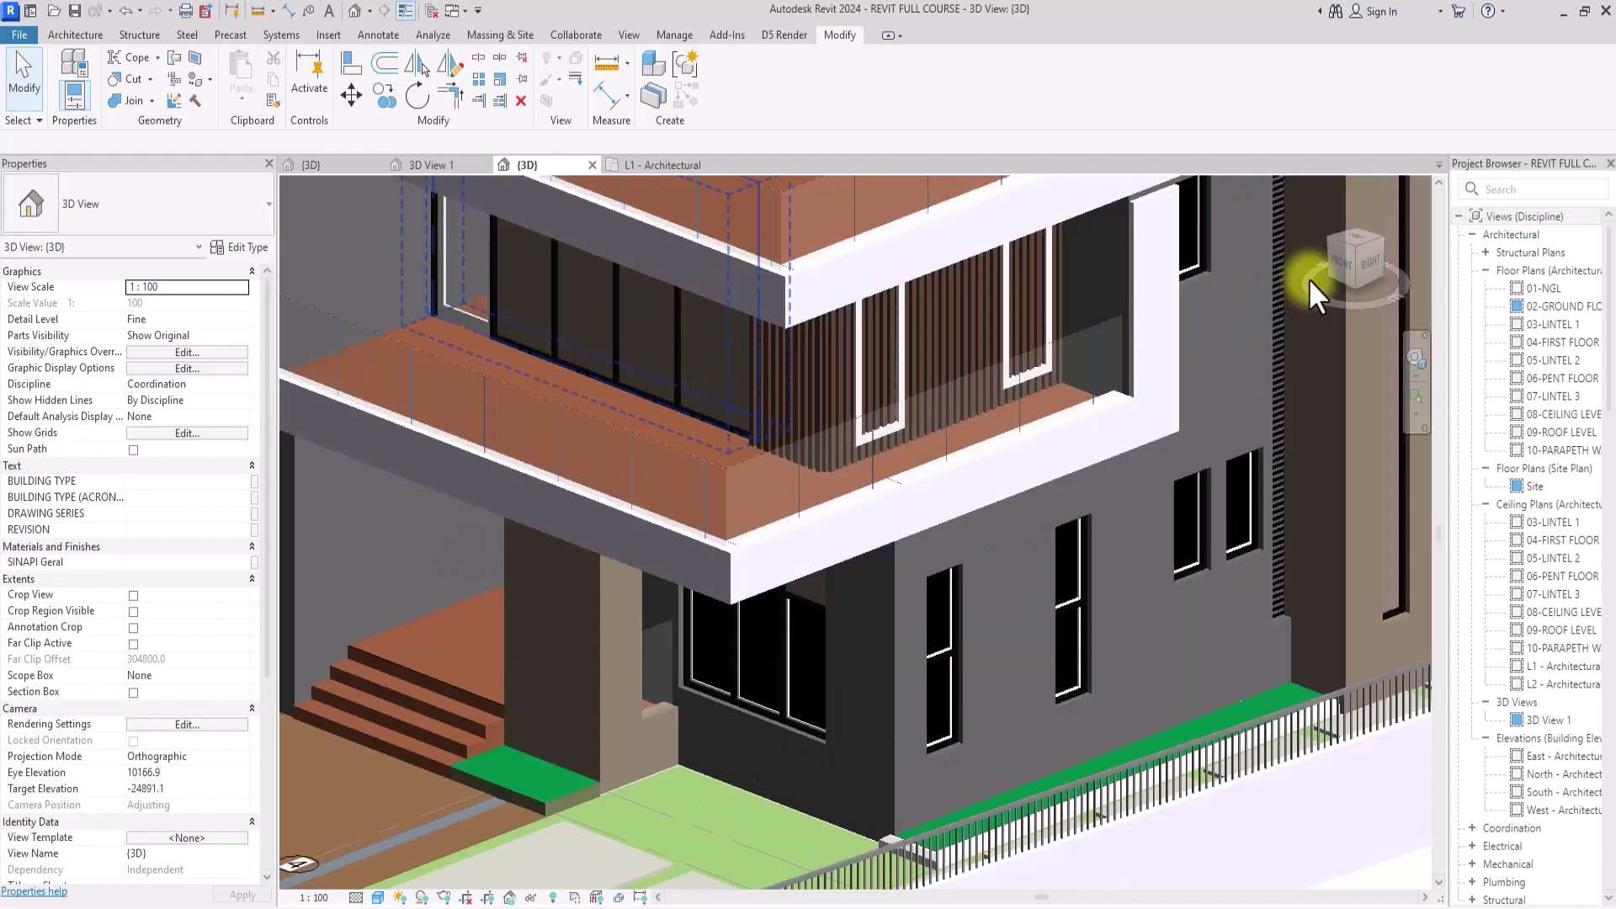
scroll(1308, 278, down, 3)
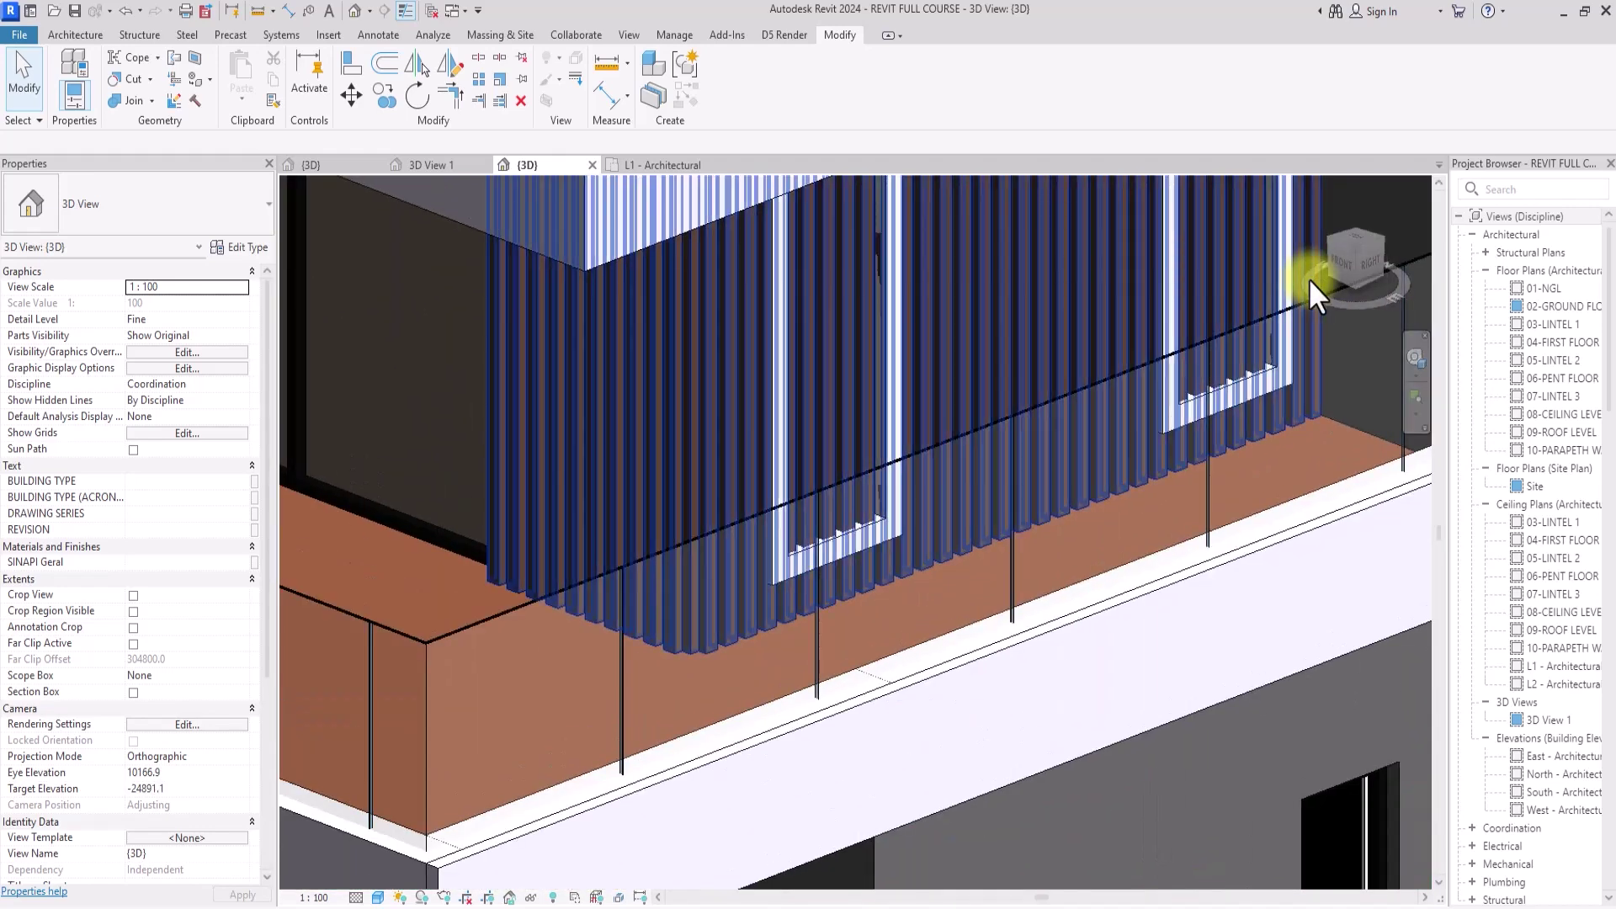
scroll(1028, 379, up, 2)
scroll(645, 433, up, 1)
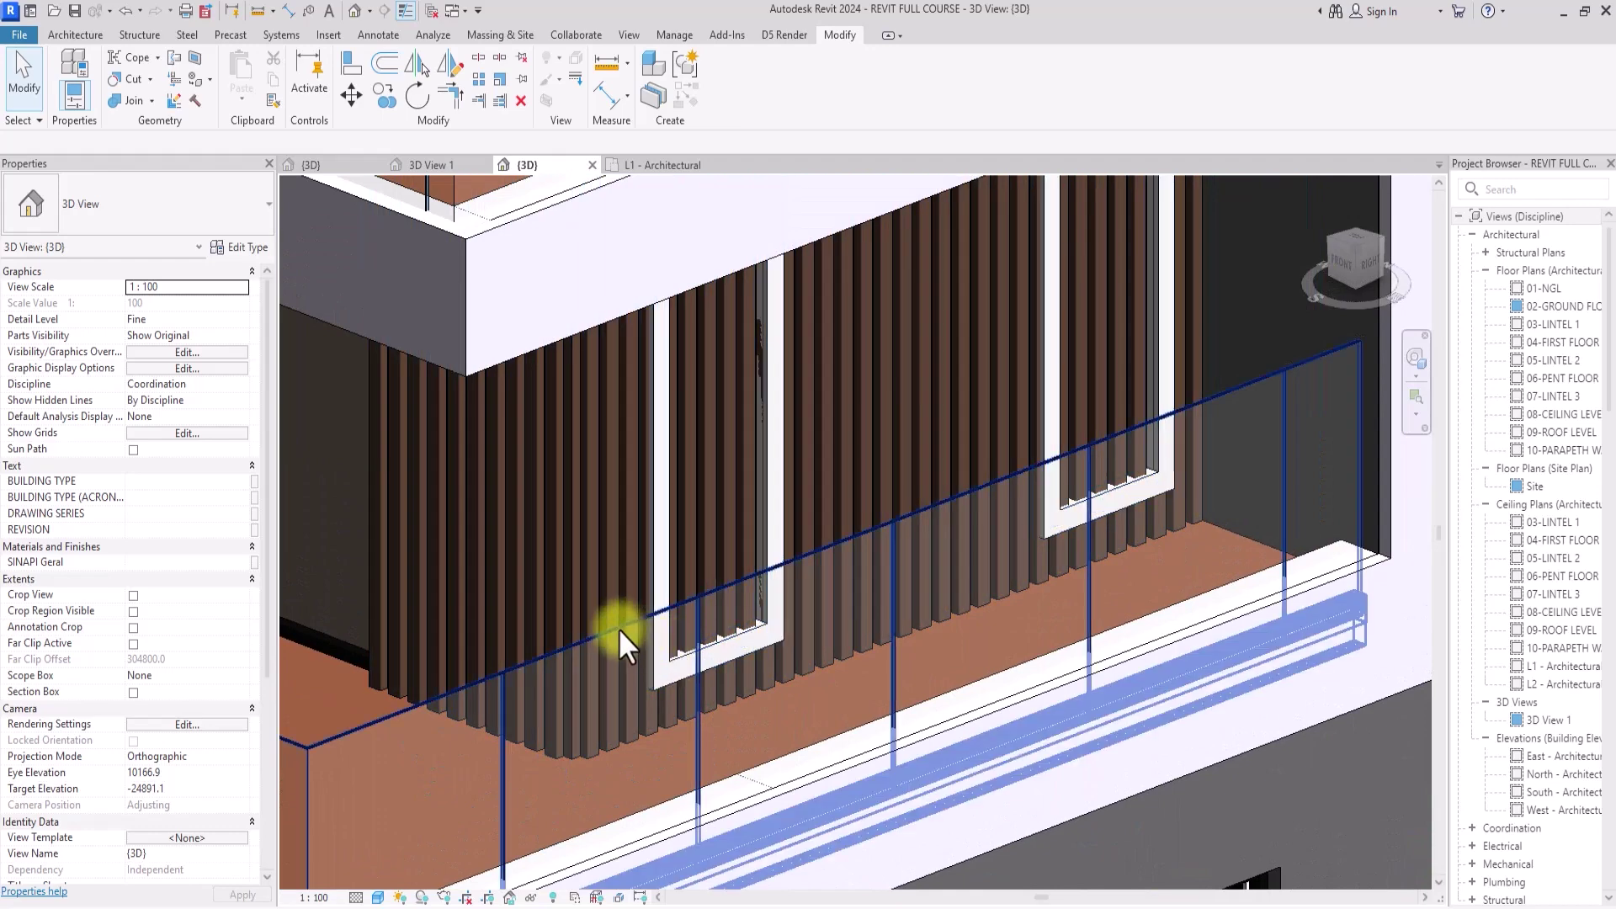
Temporarily hide the first-floor balcony railing in front of the slat cladding
click(619, 628)
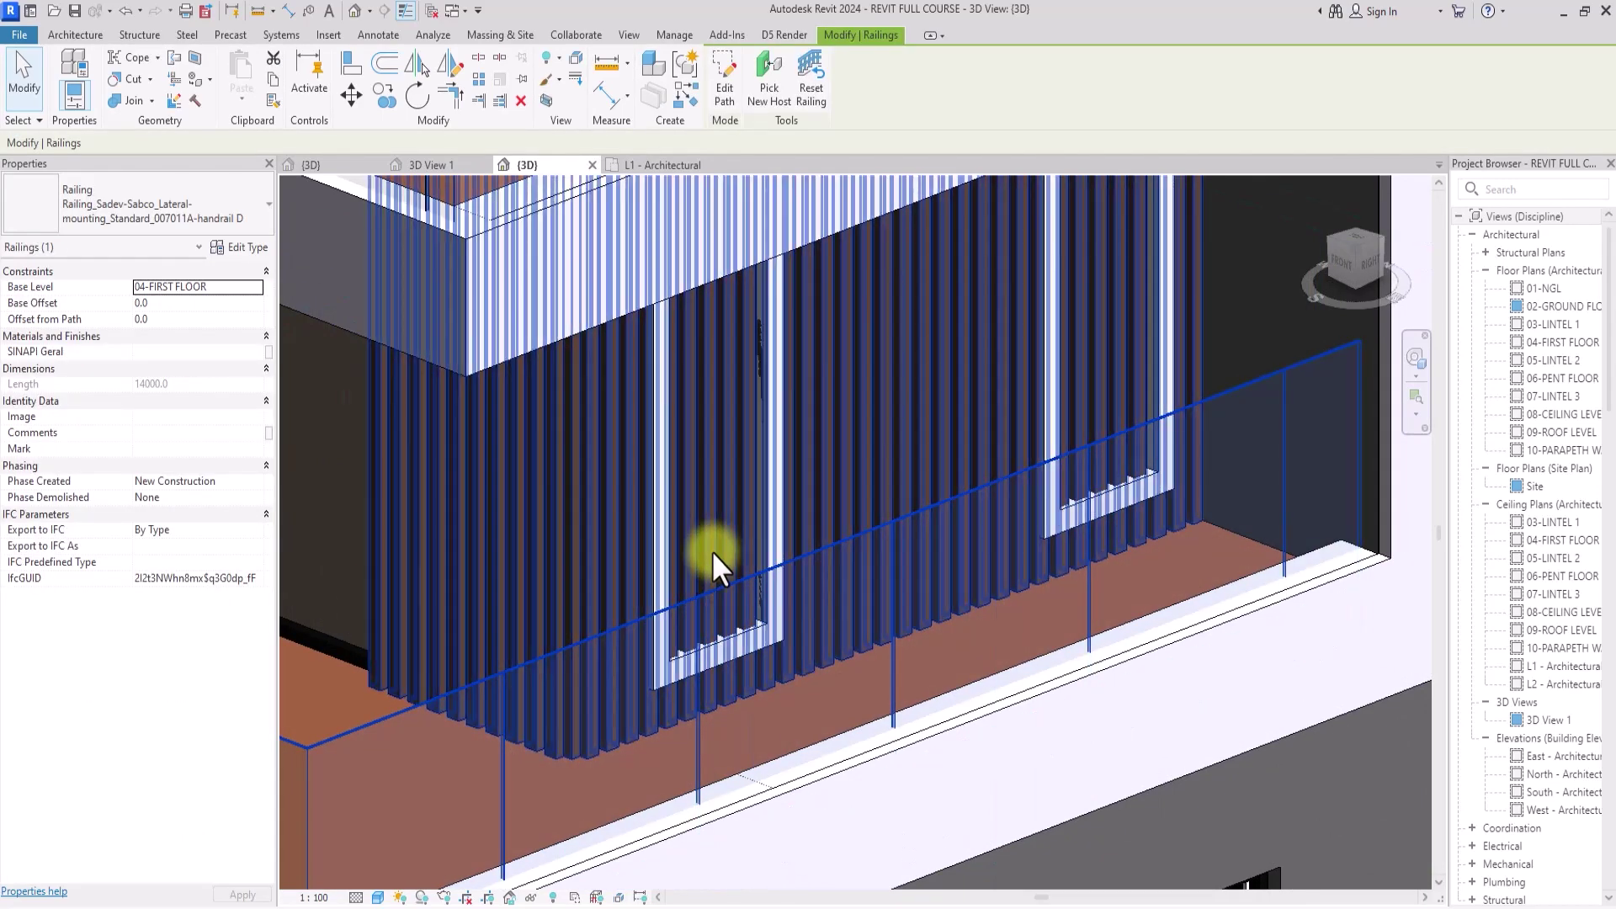
scroll(713, 556, down, 2)
scroll(711, 551, up, 4)
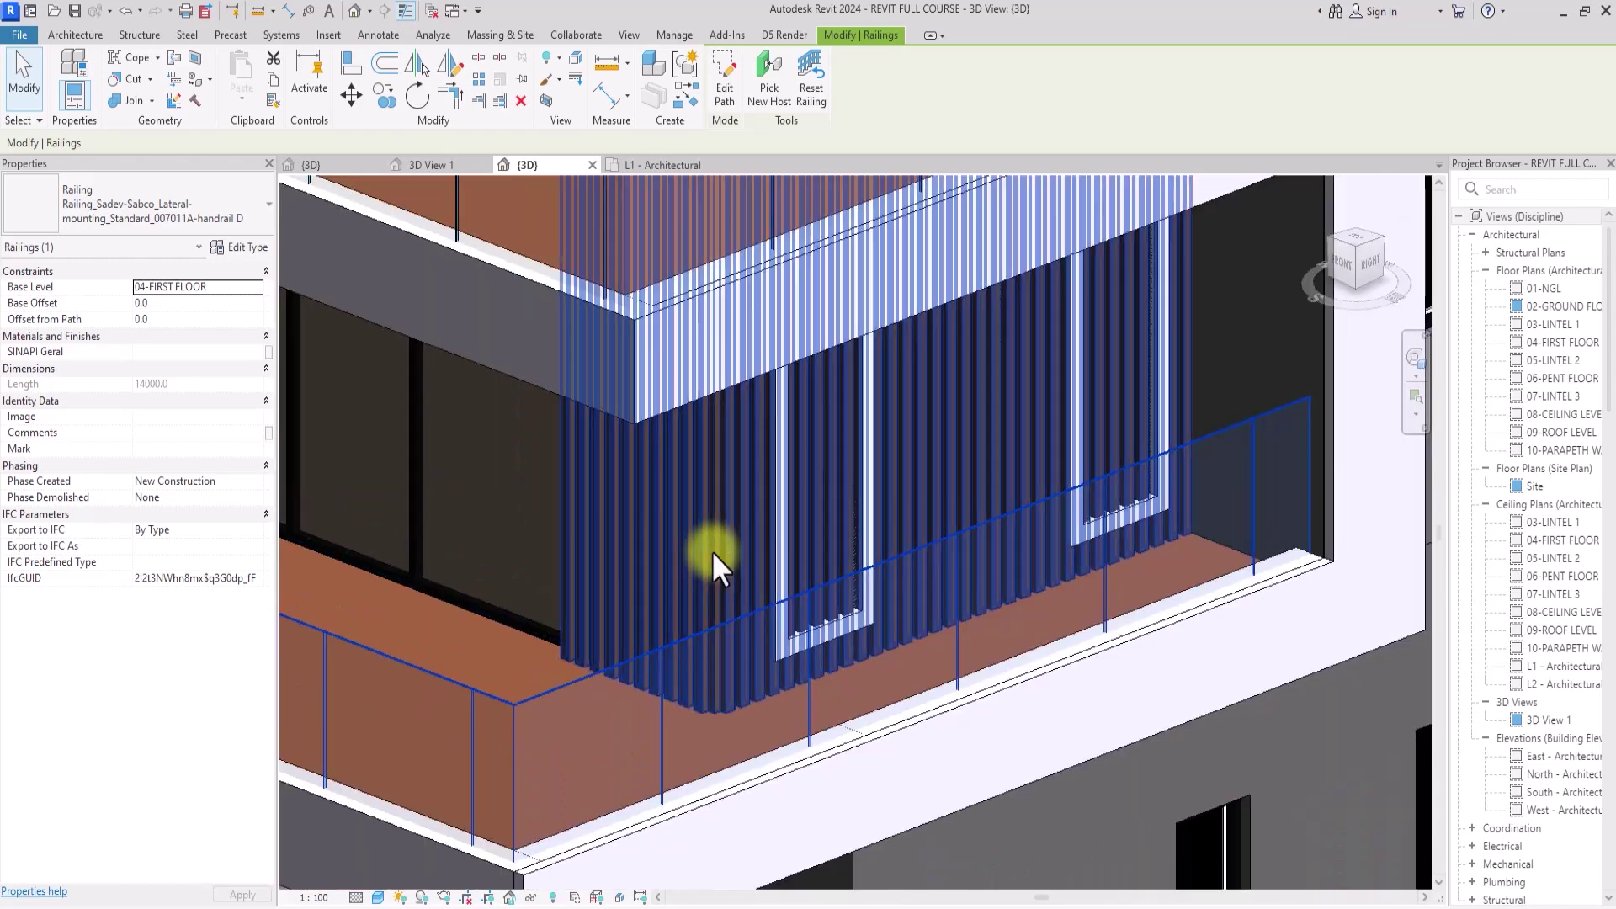
scroll(711, 550, down, 3)
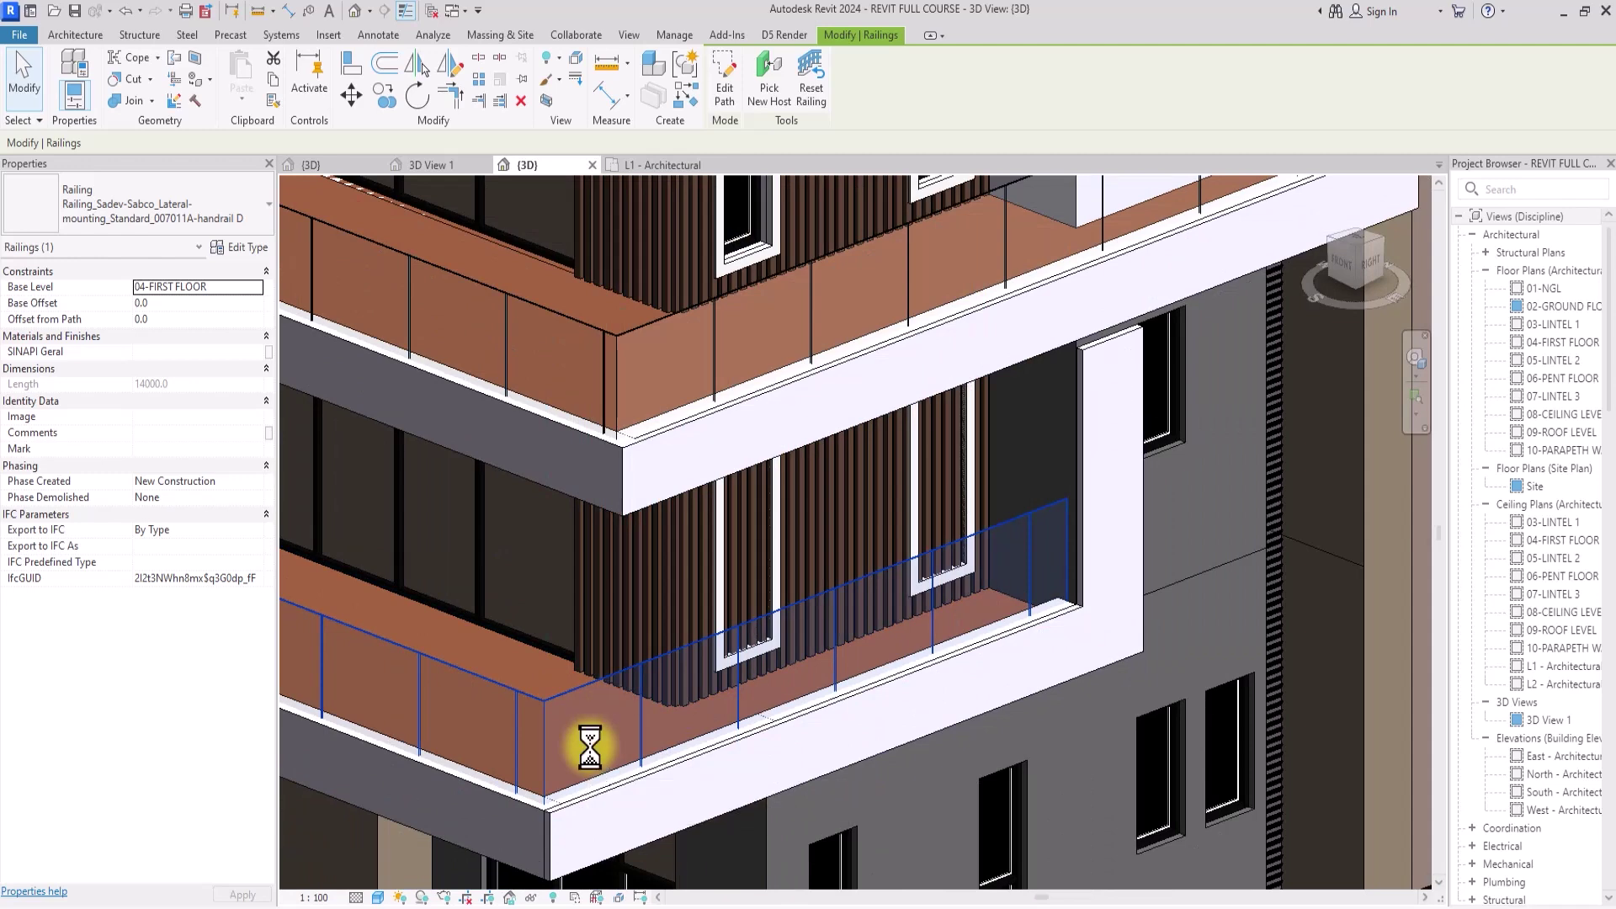
key(h)
key(h)
scroll(589, 746, up, 4)
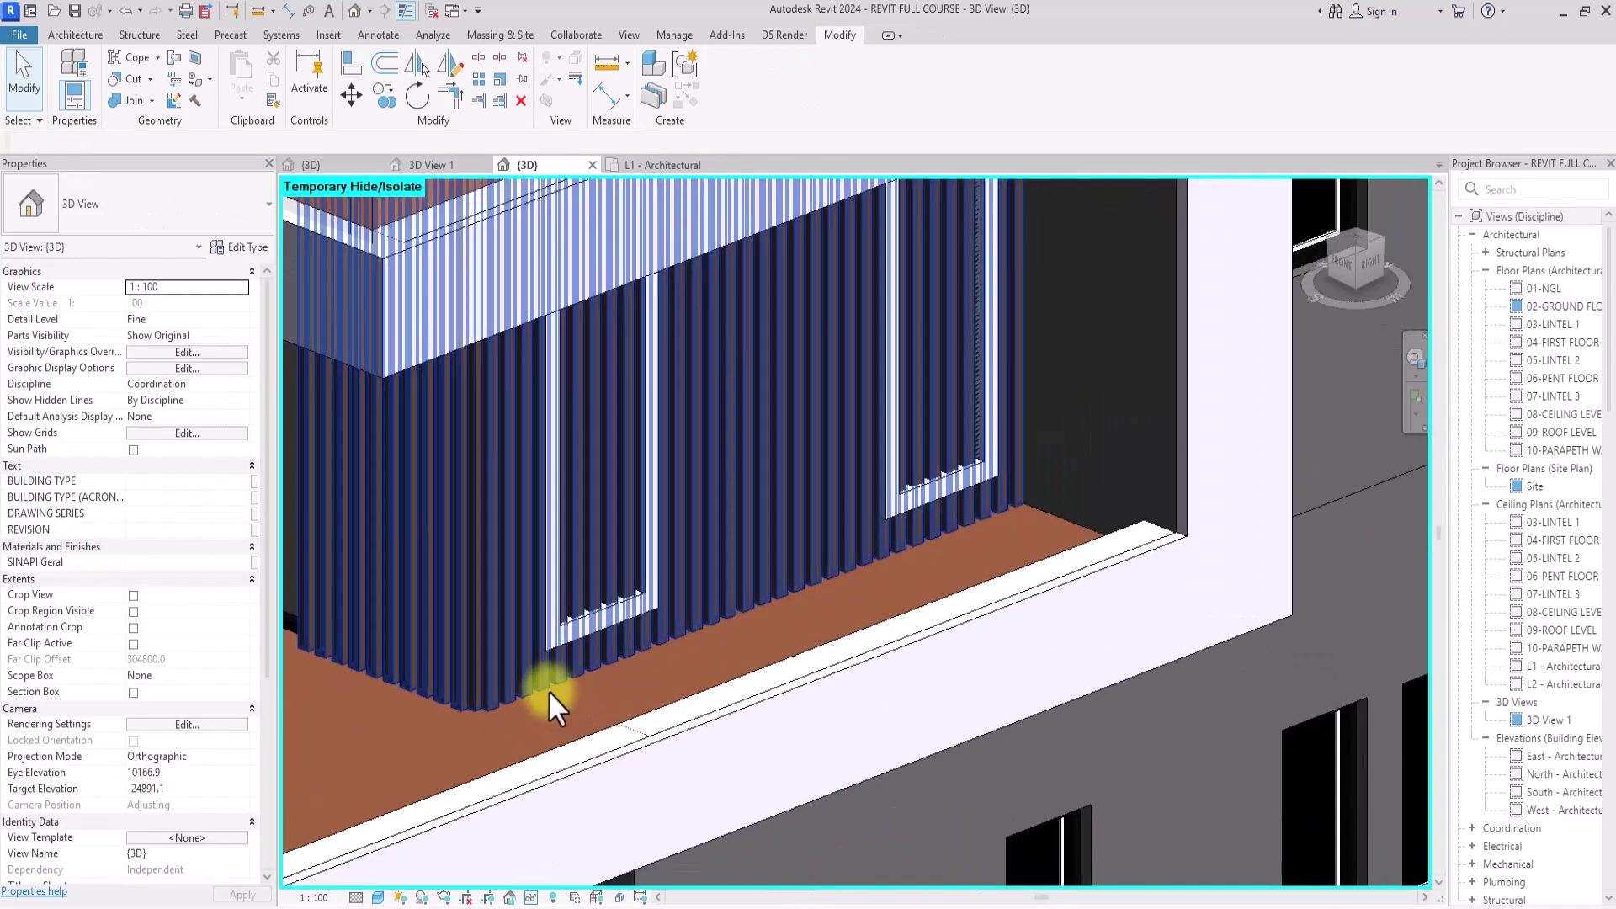
Open the slat cladding's in-place model for editing and start a void extrusion
click(532, 668)
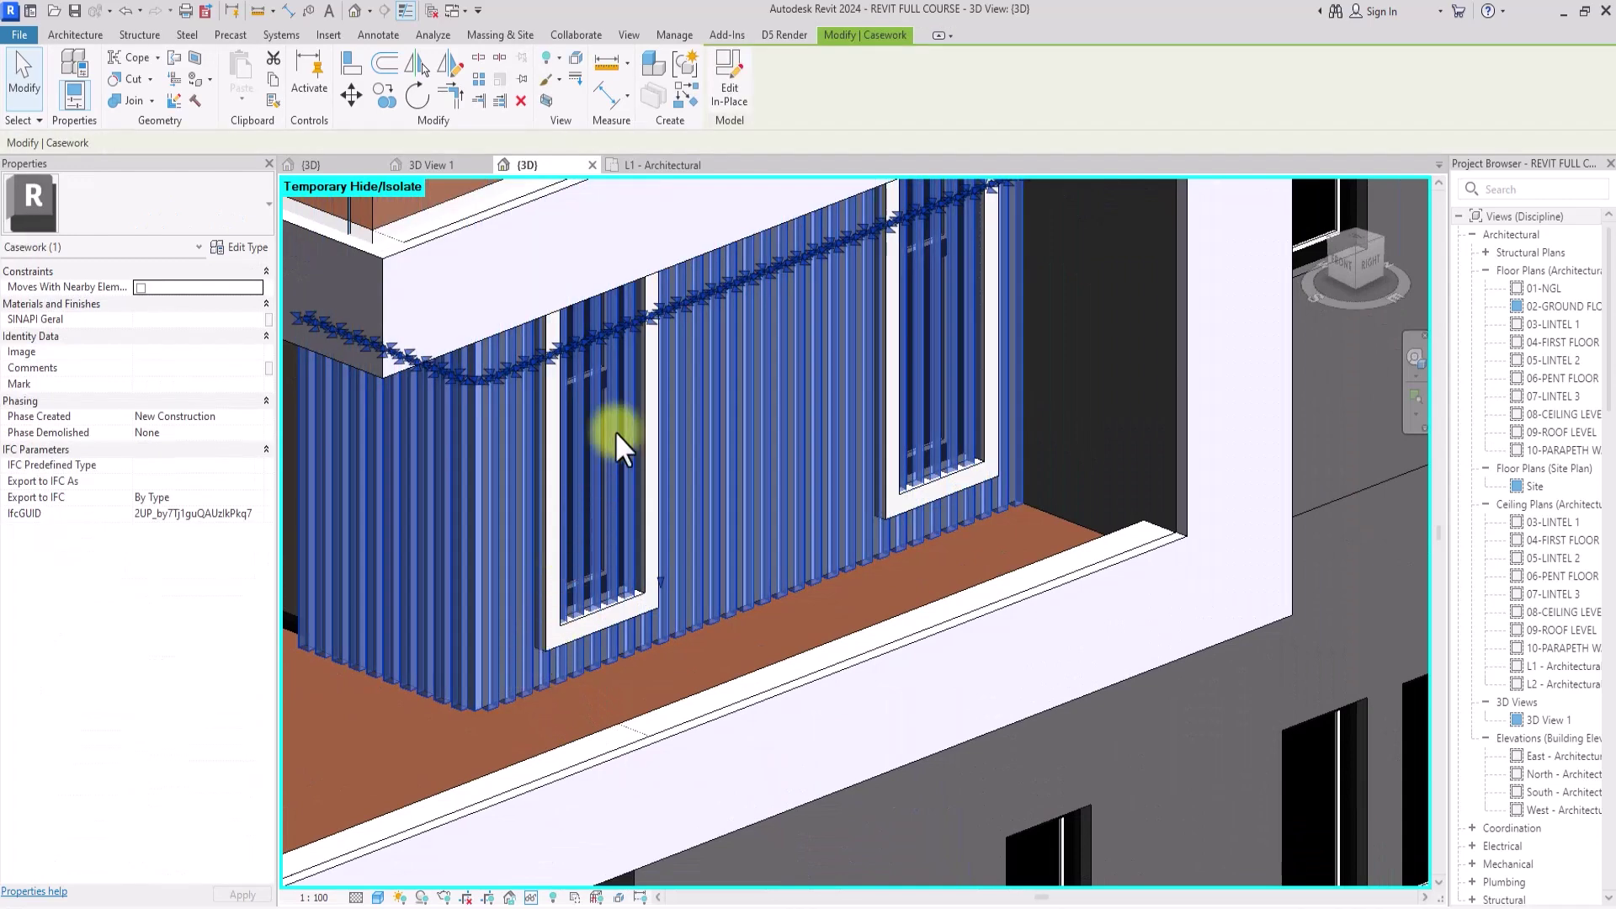
click(732, 93)
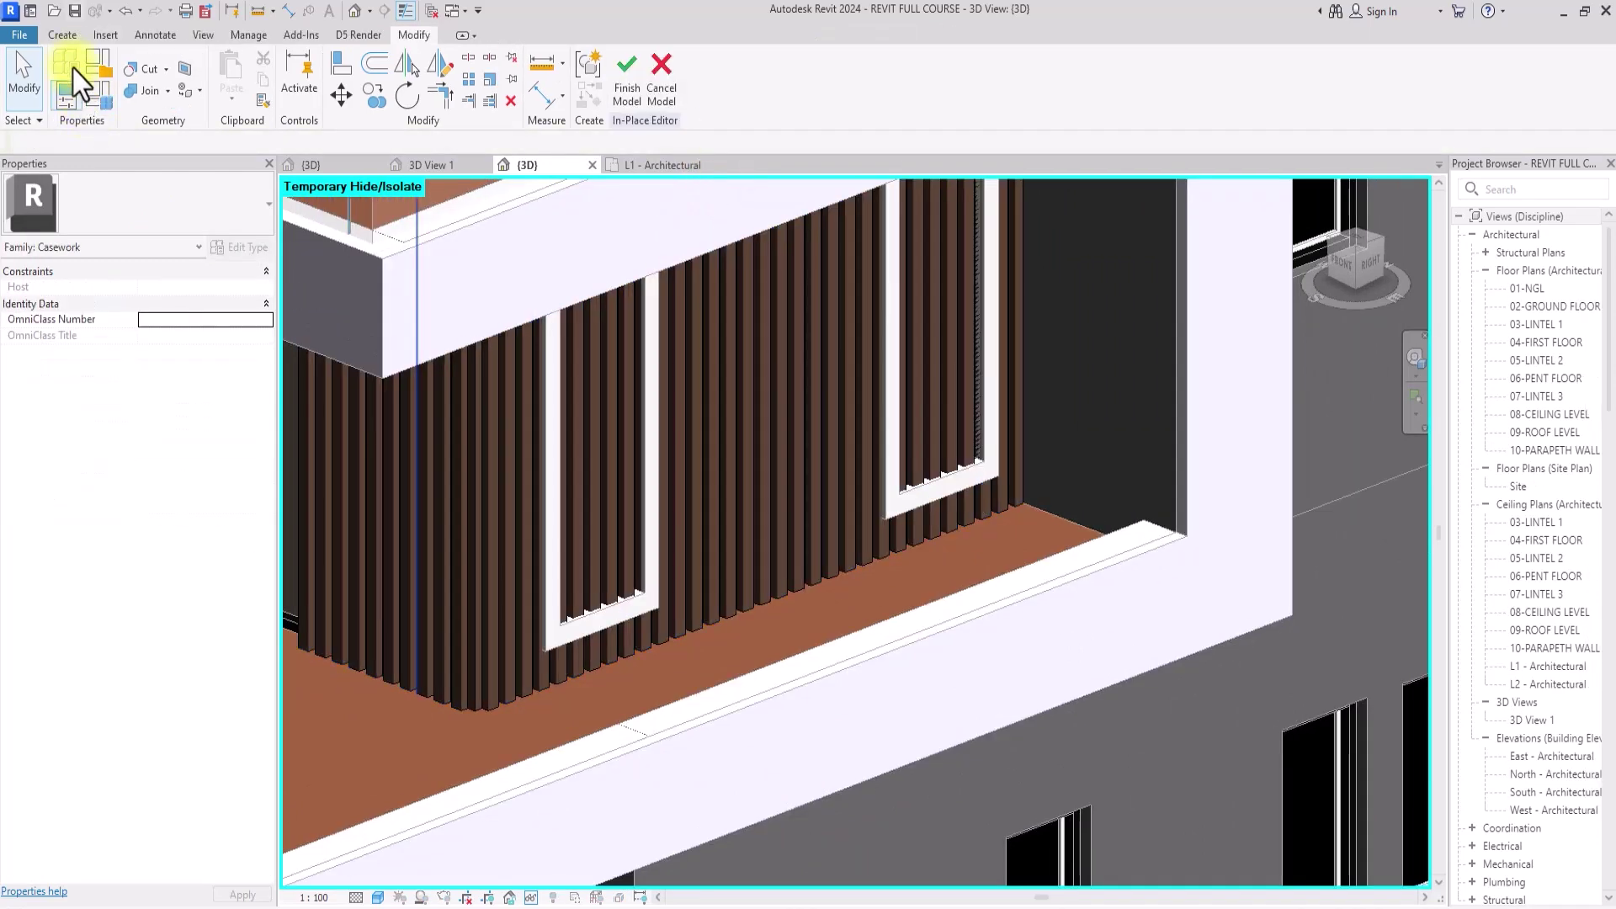
click(63, 35)
click(325, 80)
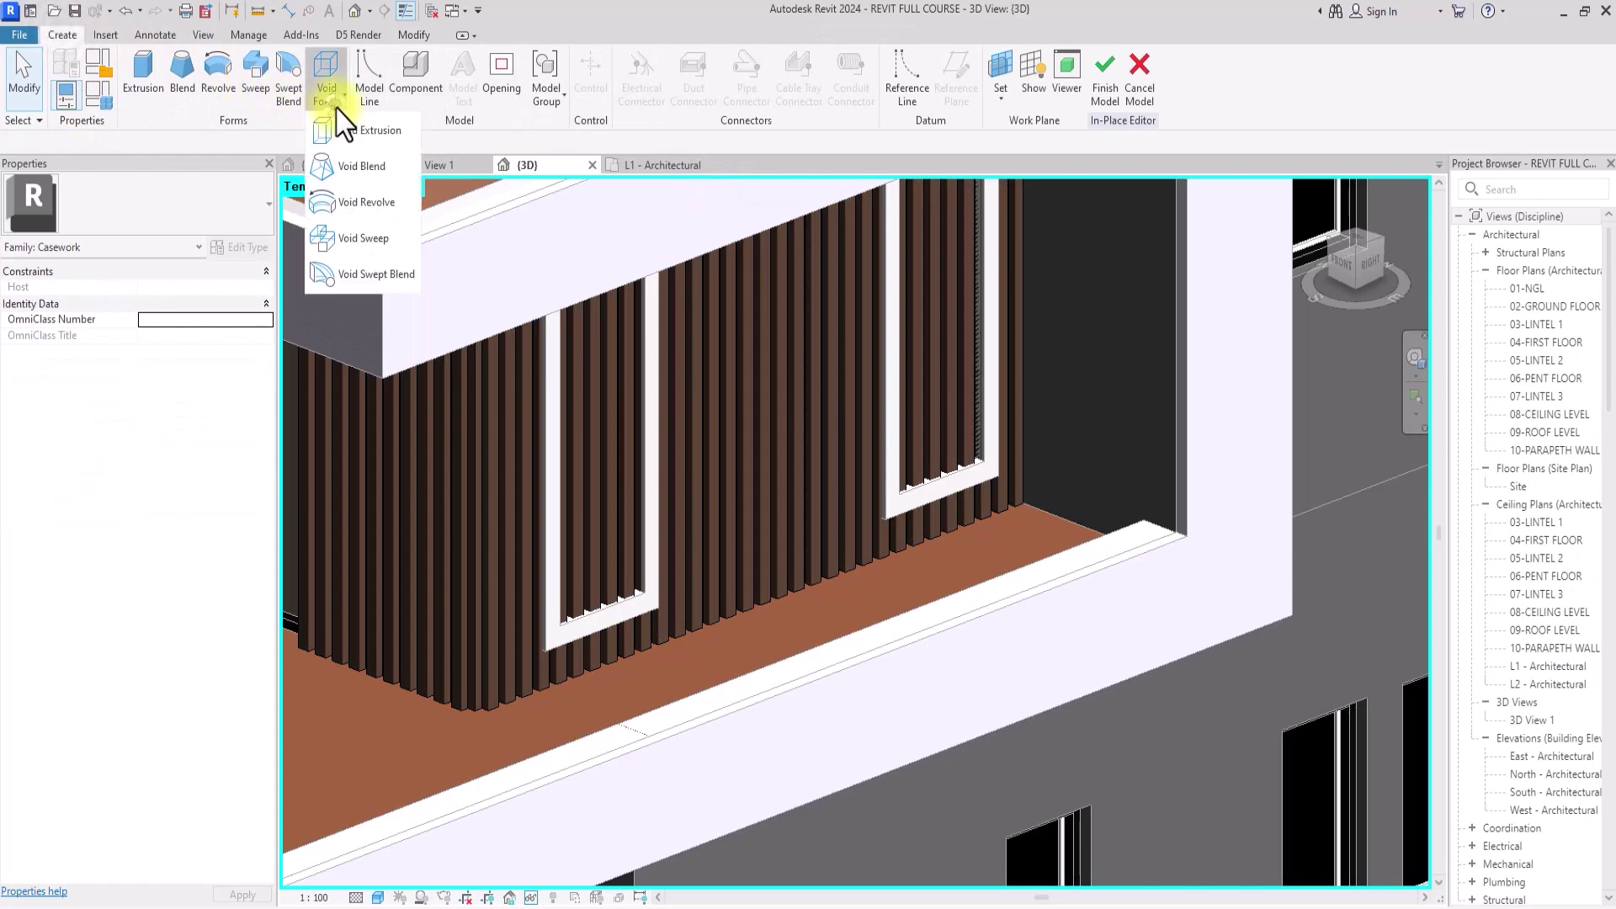
click(375, 134)
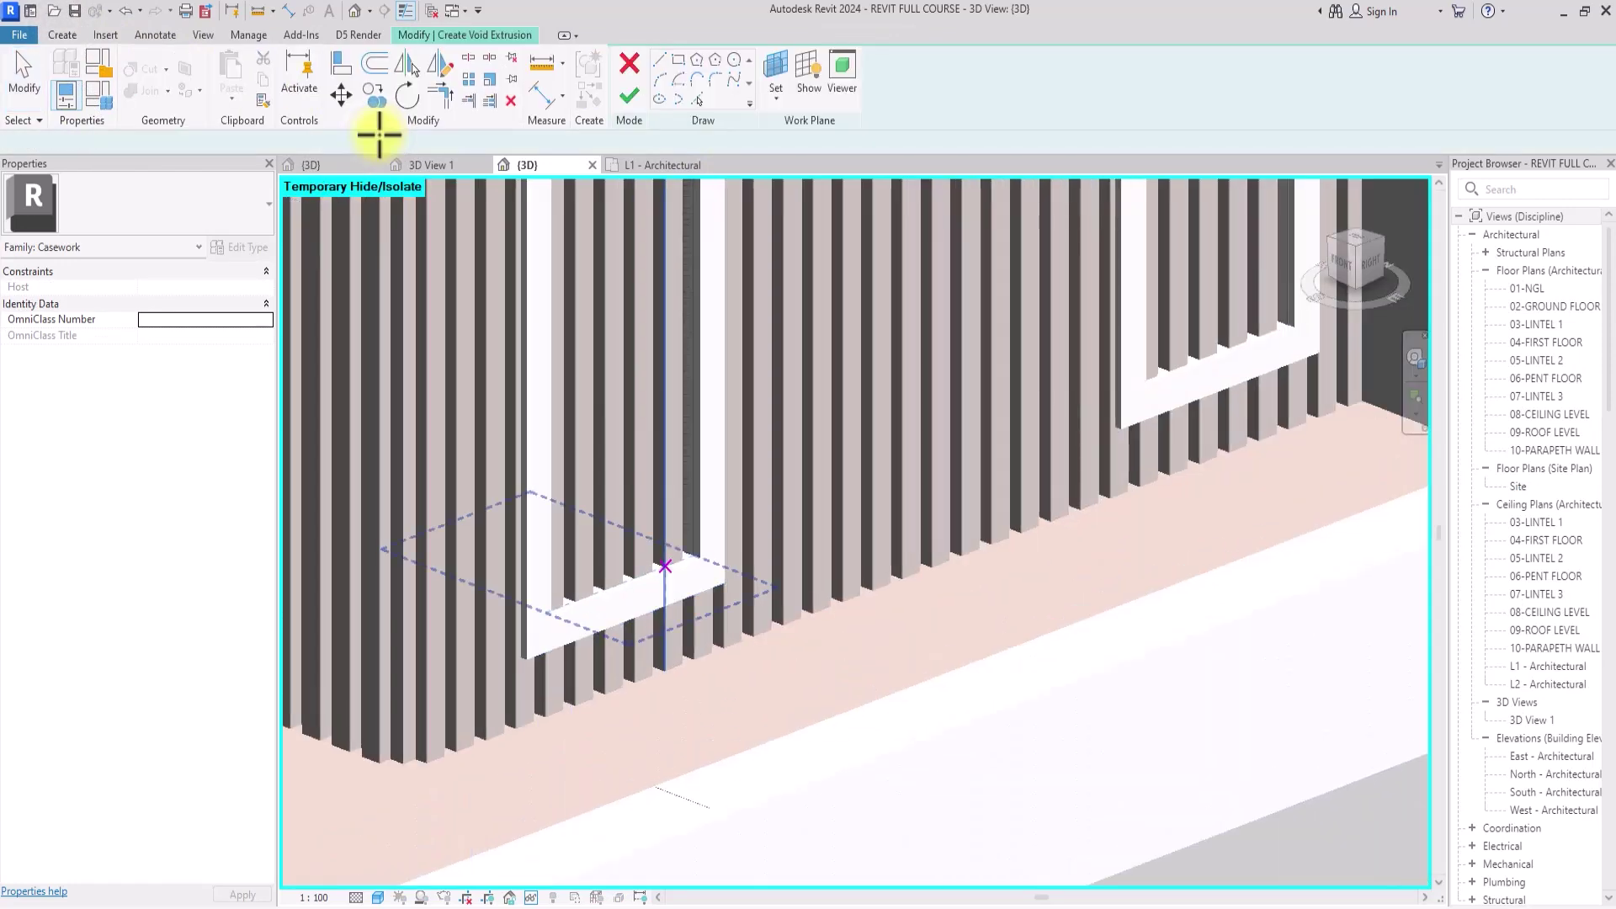
Set the void's work plane by picking the outer face of a slat below the window frame
click(776, 97)
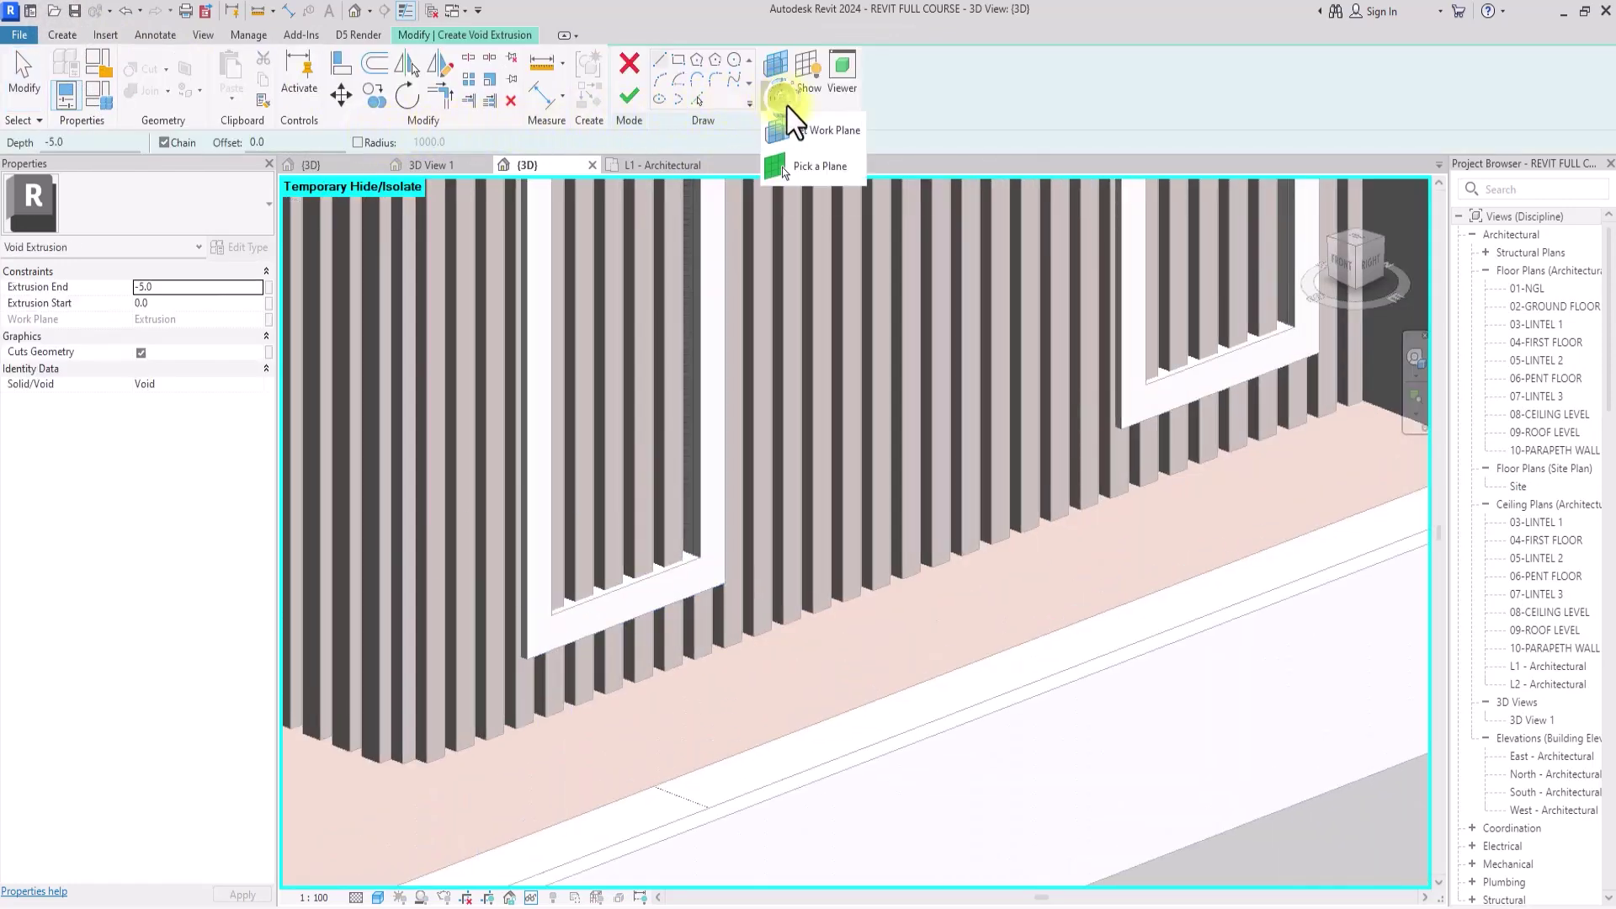
click(805, 132)
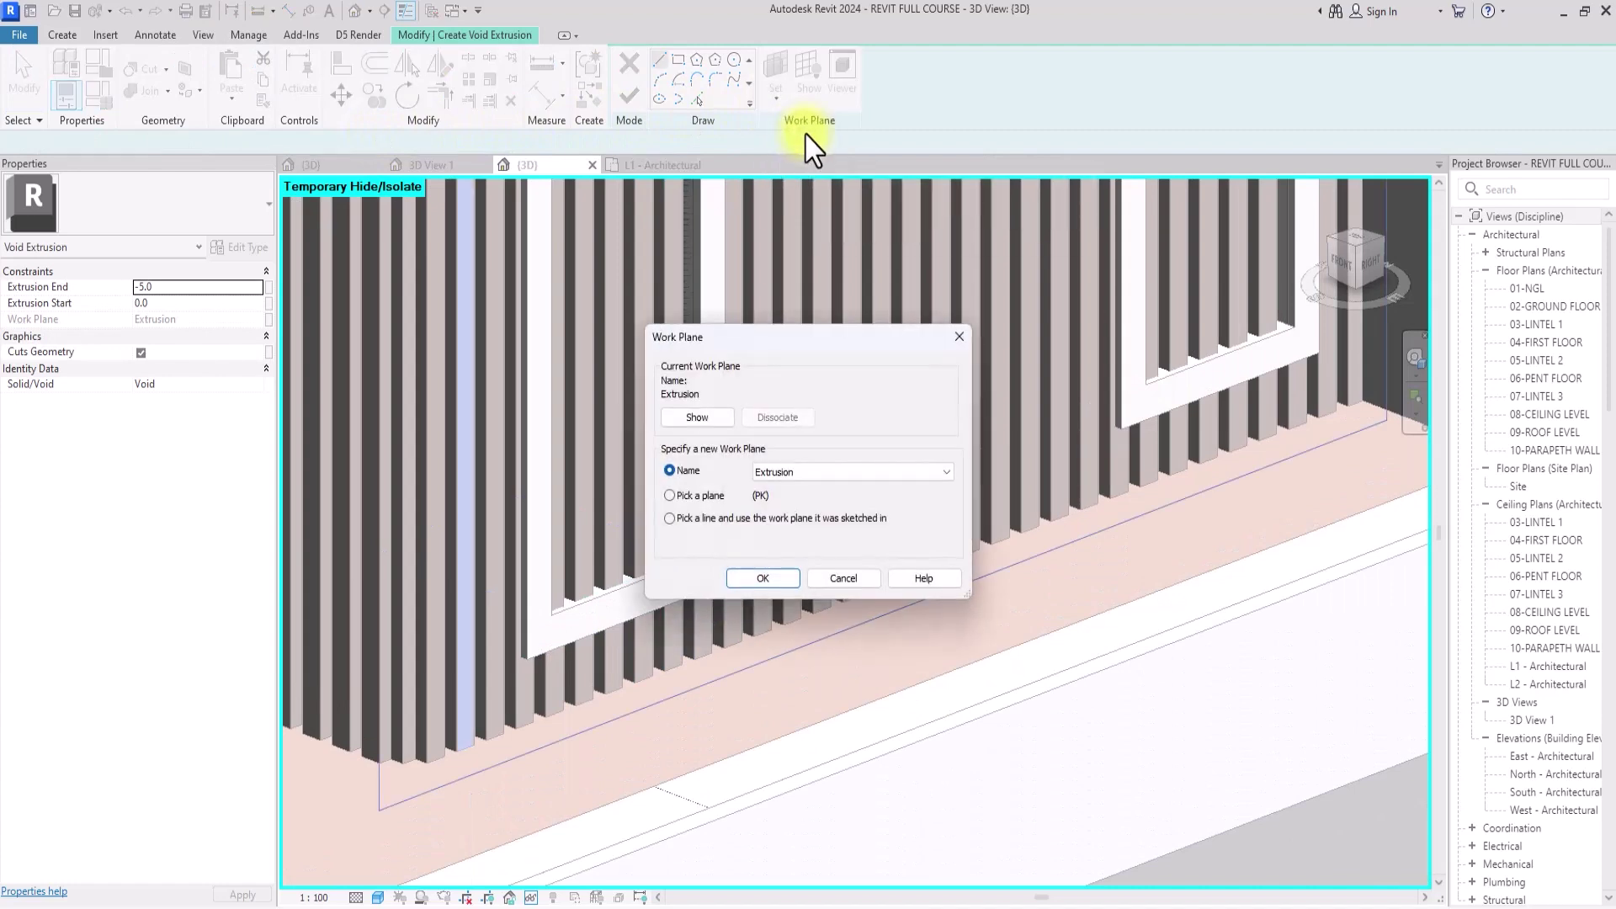
click(690, 497)
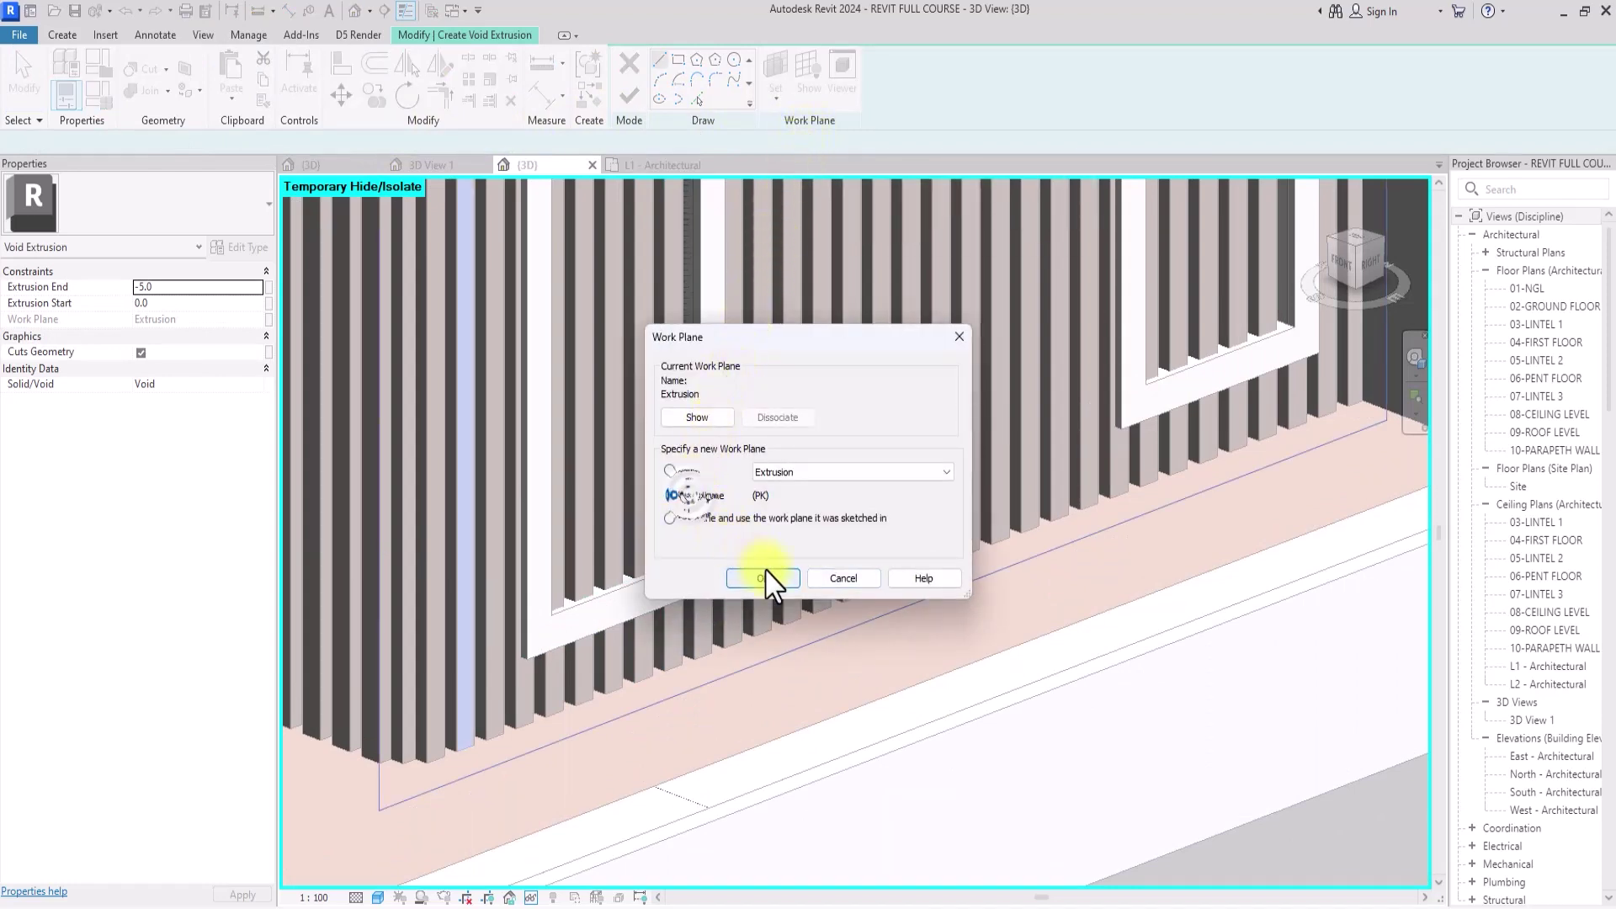
click(763, 578)
scroll(761, 595, up, 5)
click(589, 657)
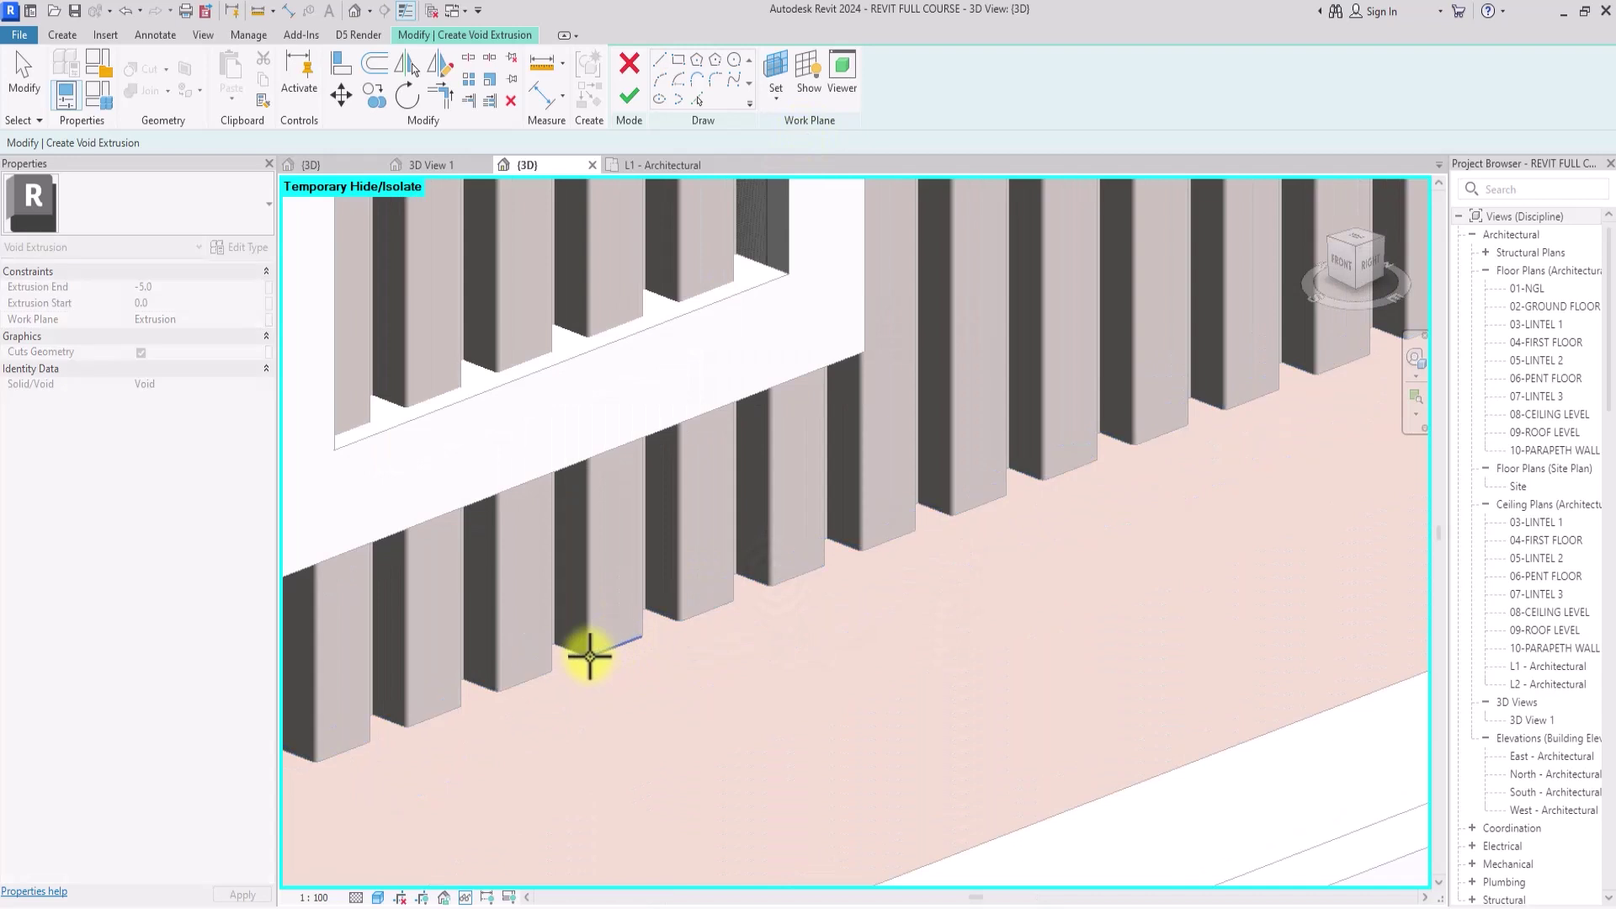
scroll(599, 655, up, 3)
scroll(611, 656, down, 4)
scroll(610, 657, up, 2)
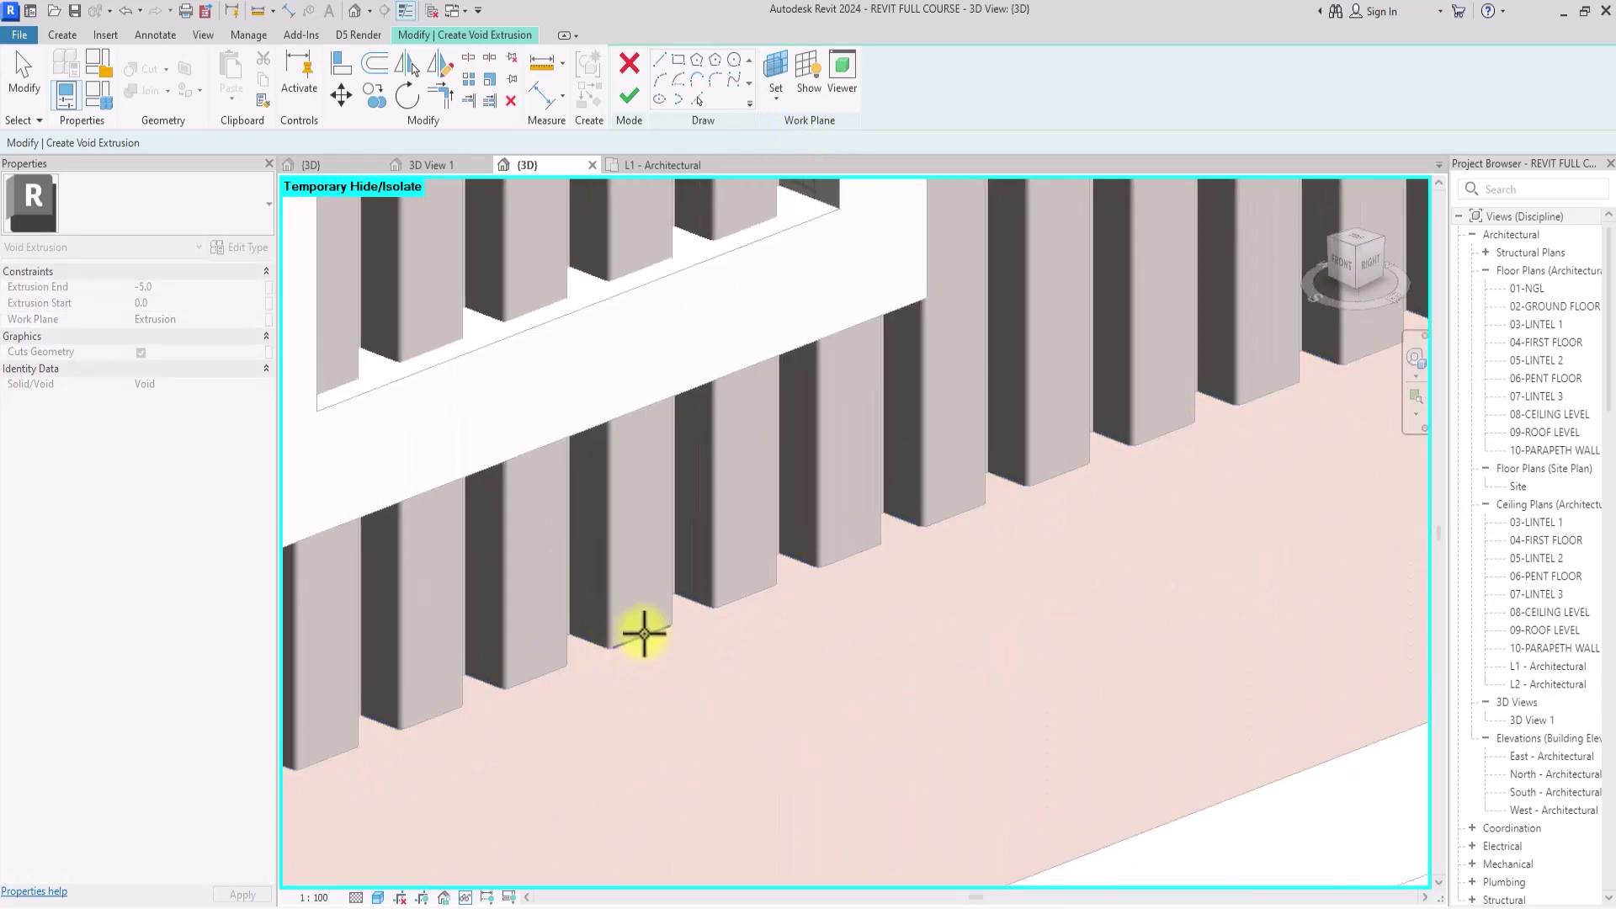
scroll(643, 636, down, 3)
key(l)
key(i)
scroll(644, 633, down, 2)
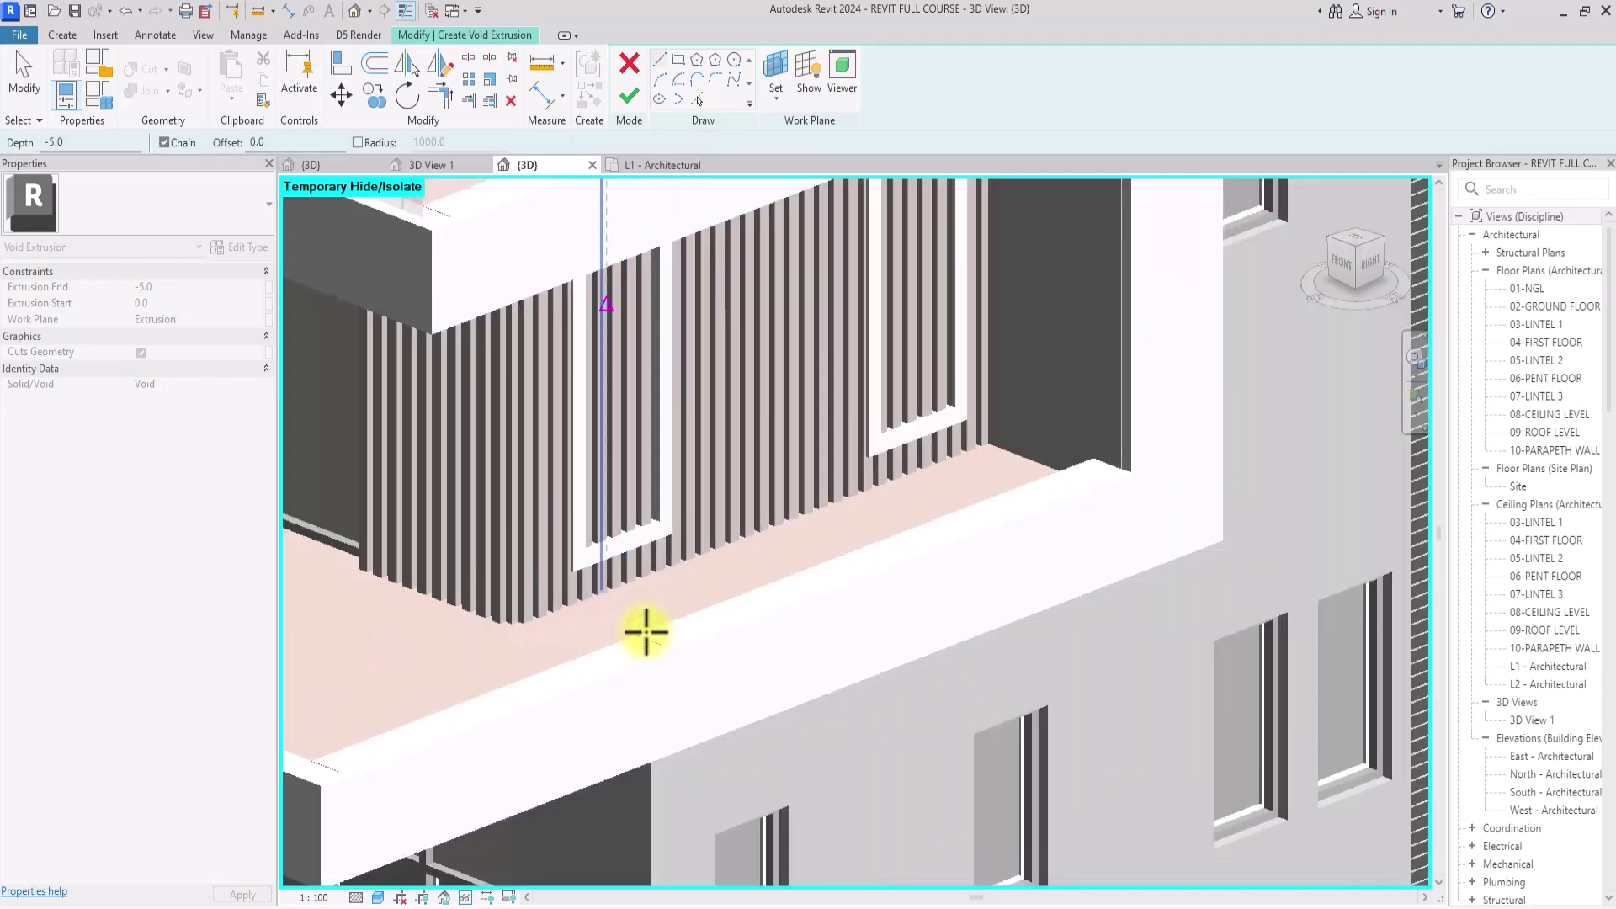
In the right view, sketch an 800 x 2300 mm rectangle around the outer edge of each of the two window frames
click(1369, 262)
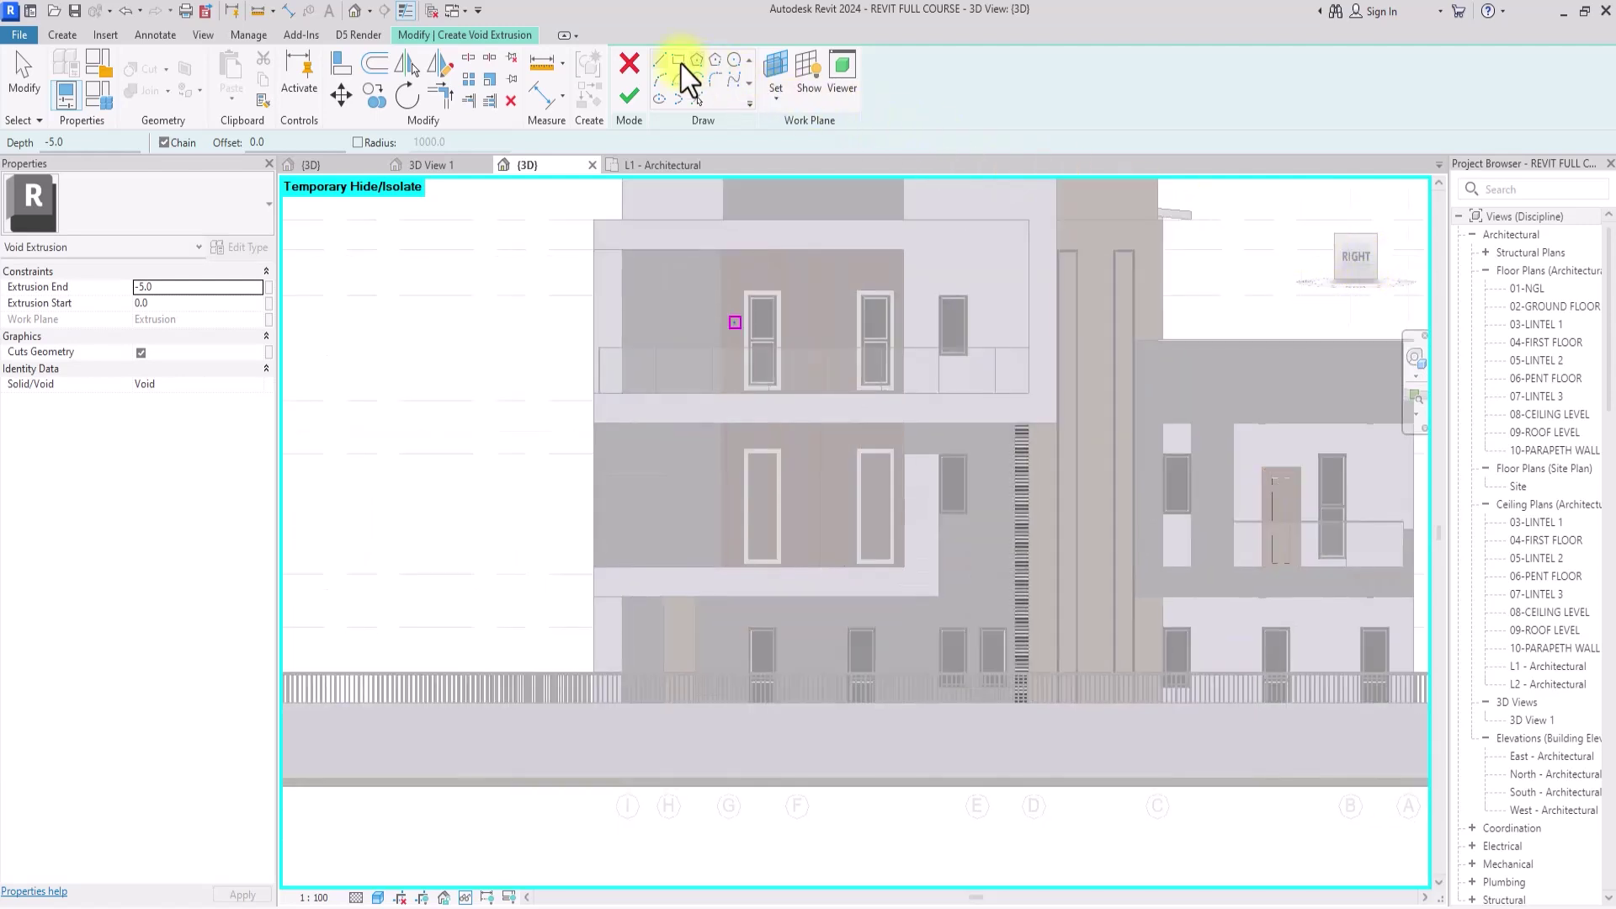
click(679, 60)
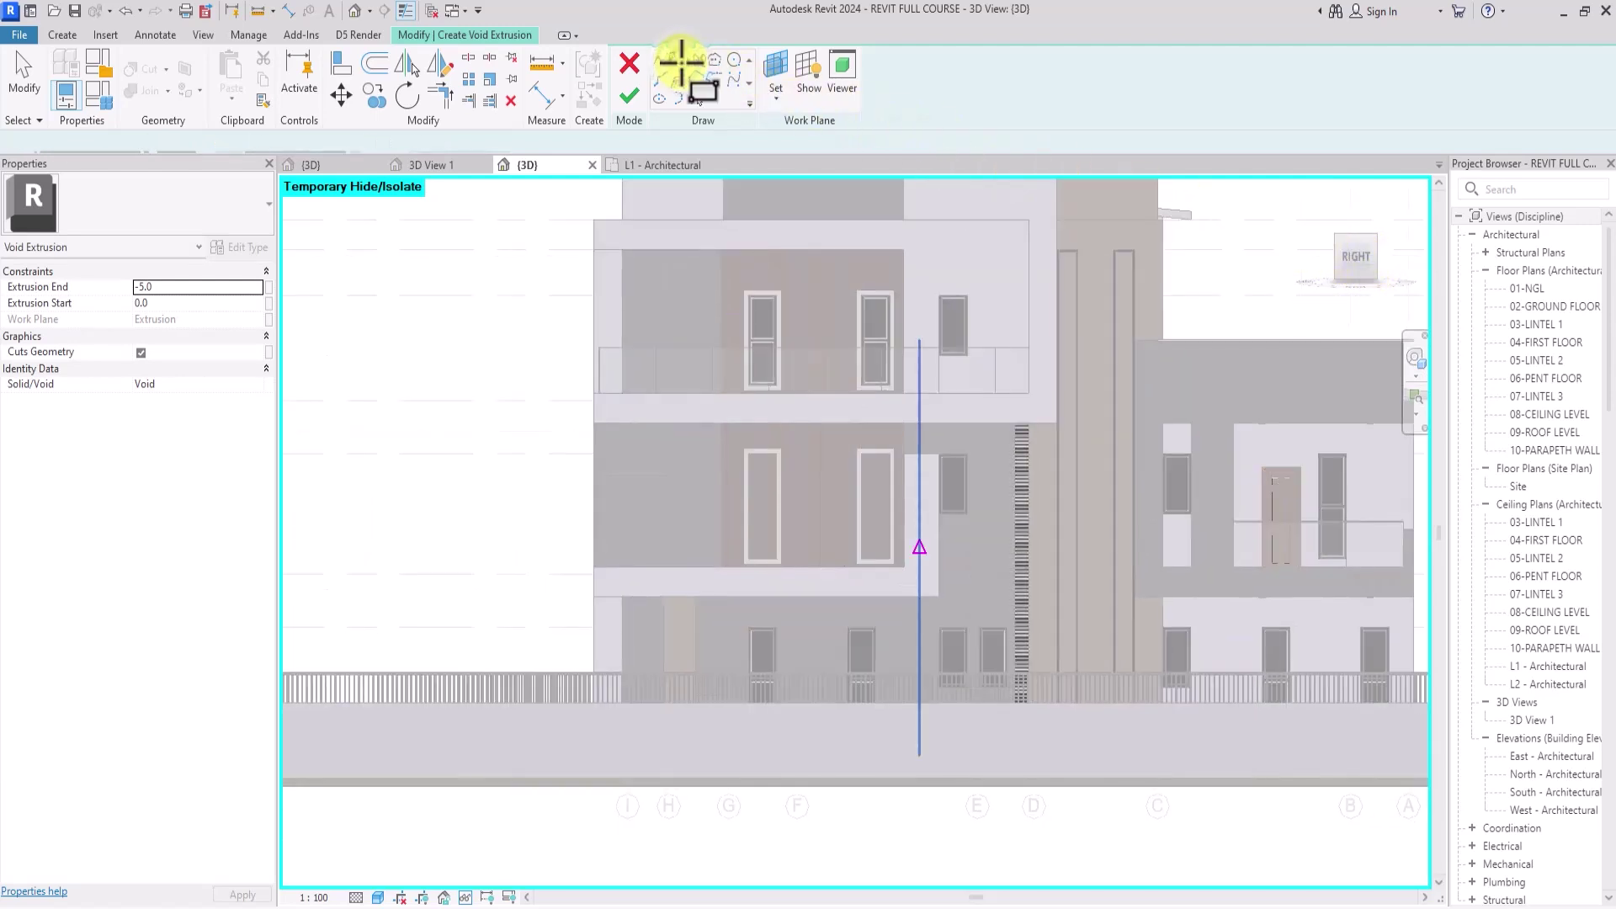
scroll(868, 476, up, 5)
click(820, 372)
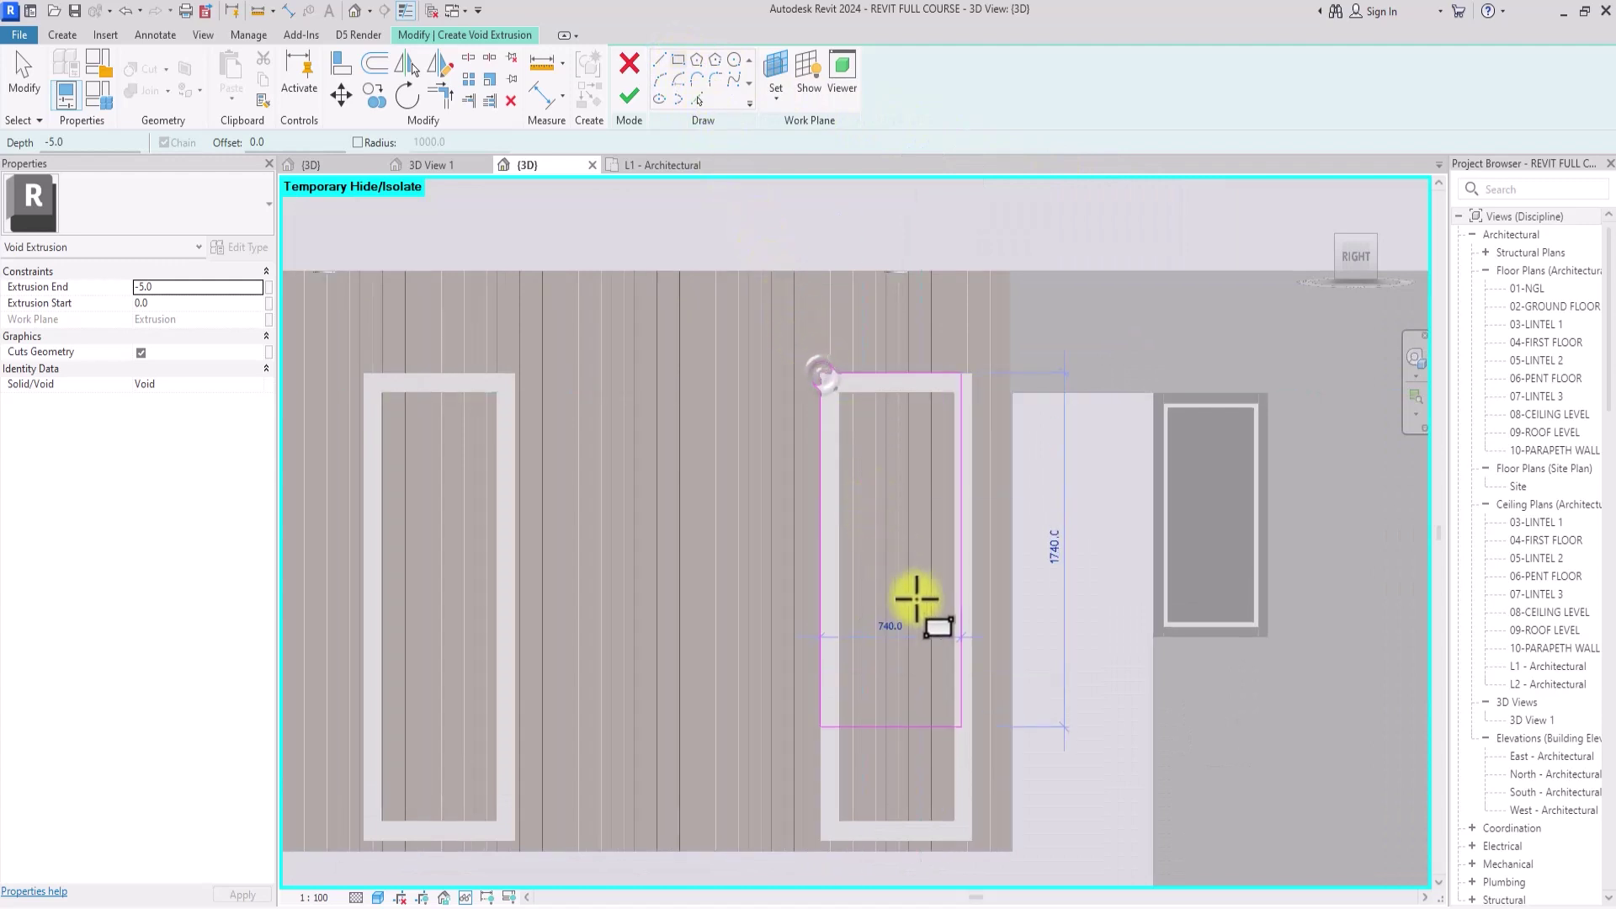
scroll(943, 656, down, 2)
click(975, 716)
click(446, 310)
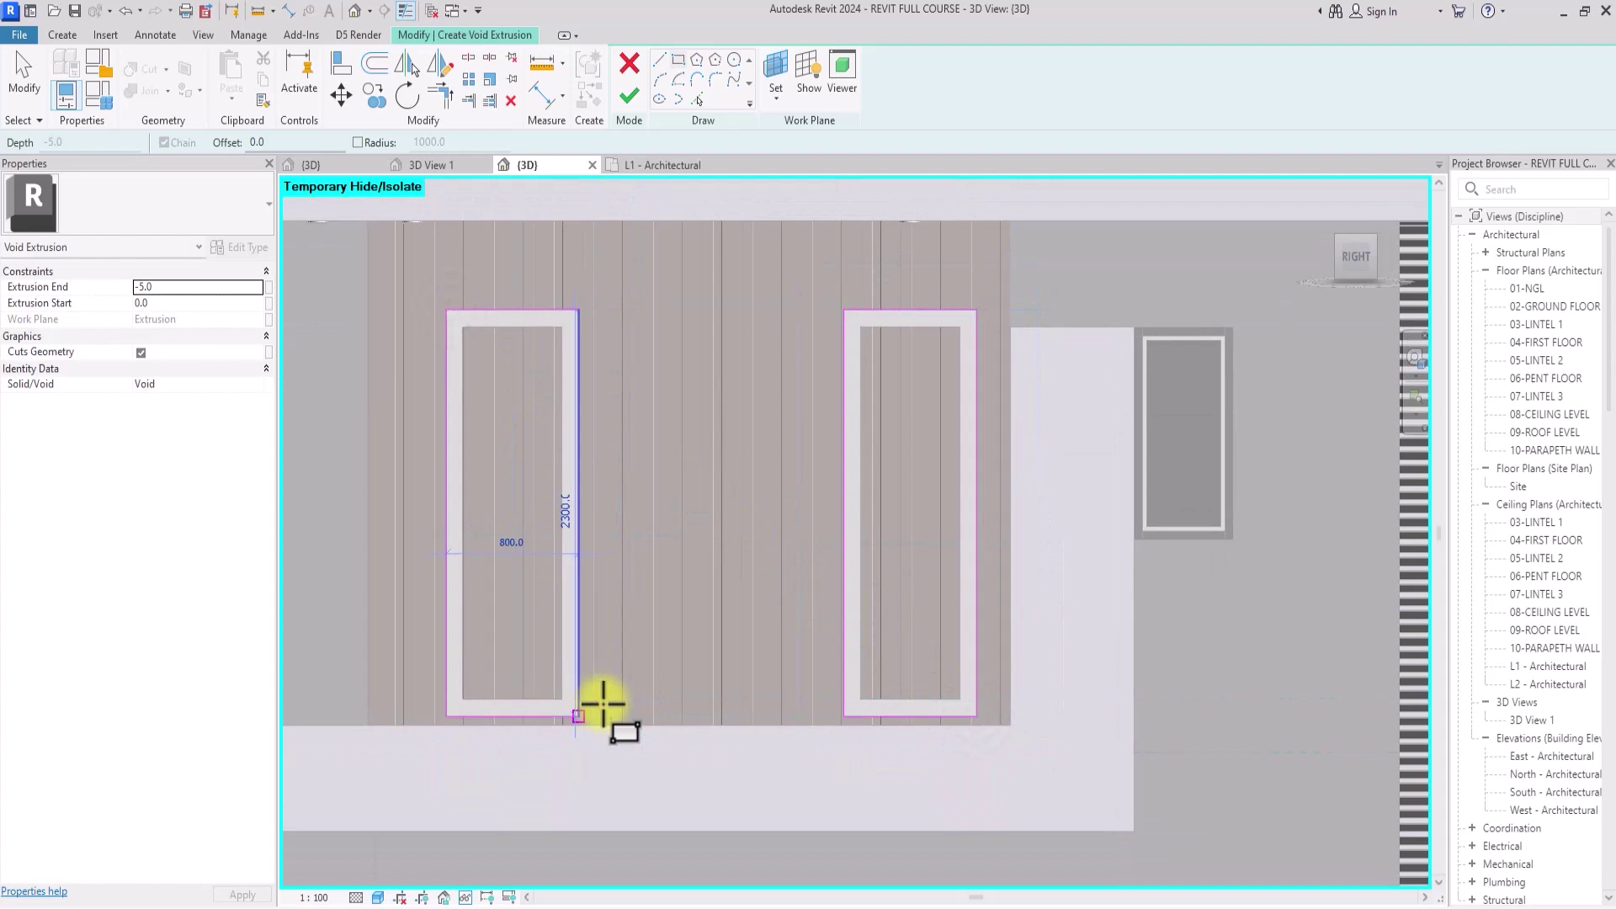
click(577, 716)
key(Escape)
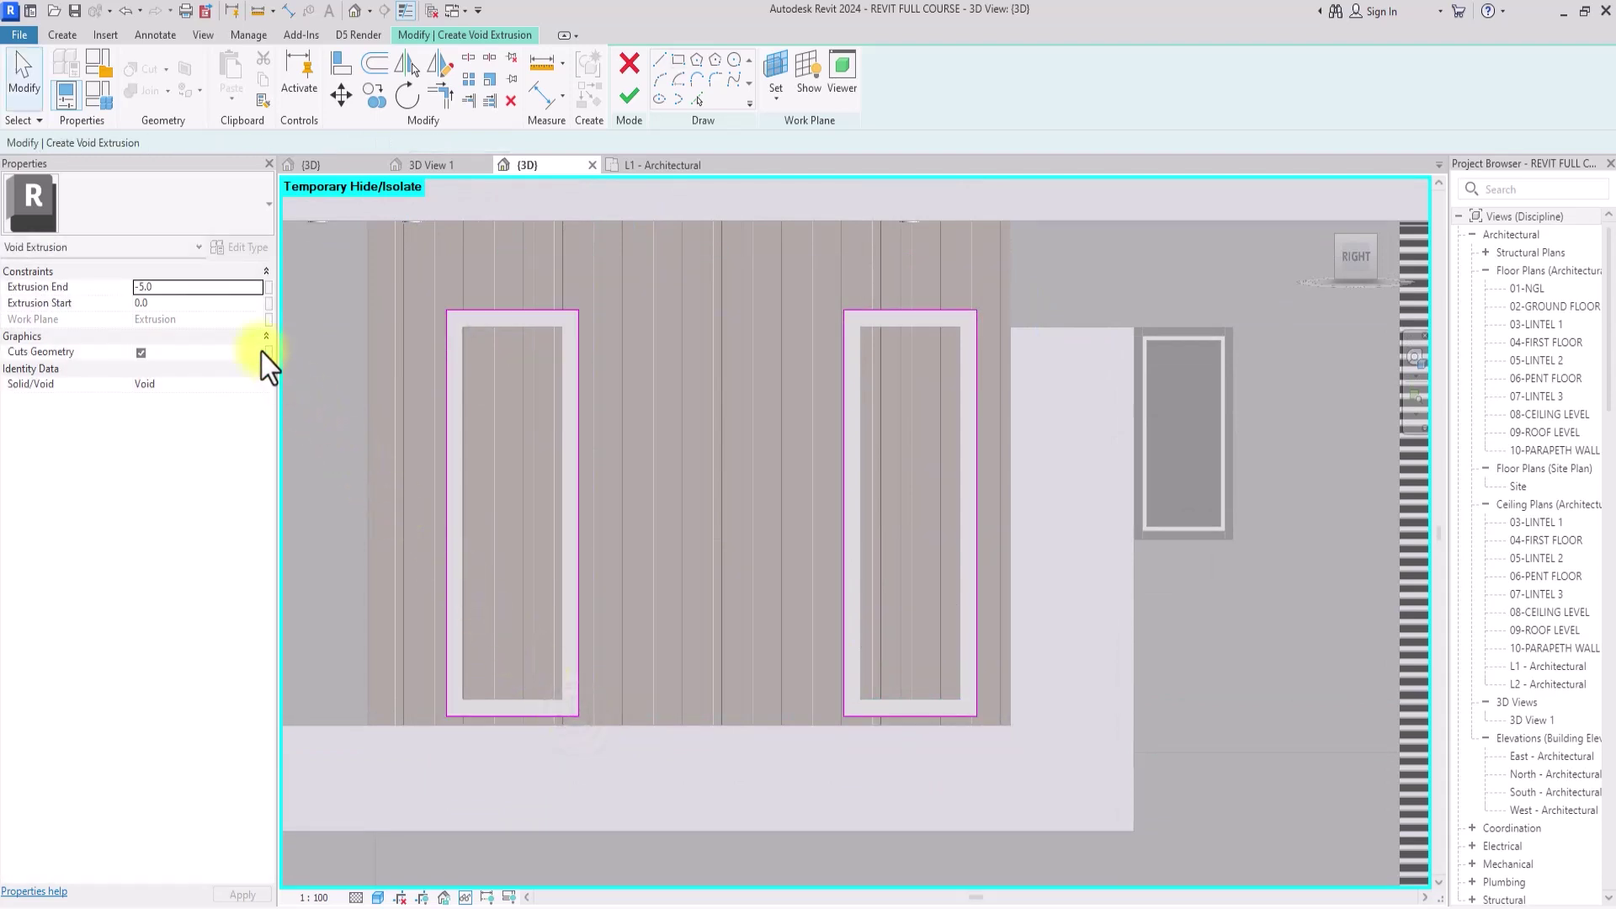
Set the void's Extrusion End to -100 mm and finish the extrusion sketch
click(205, 284)
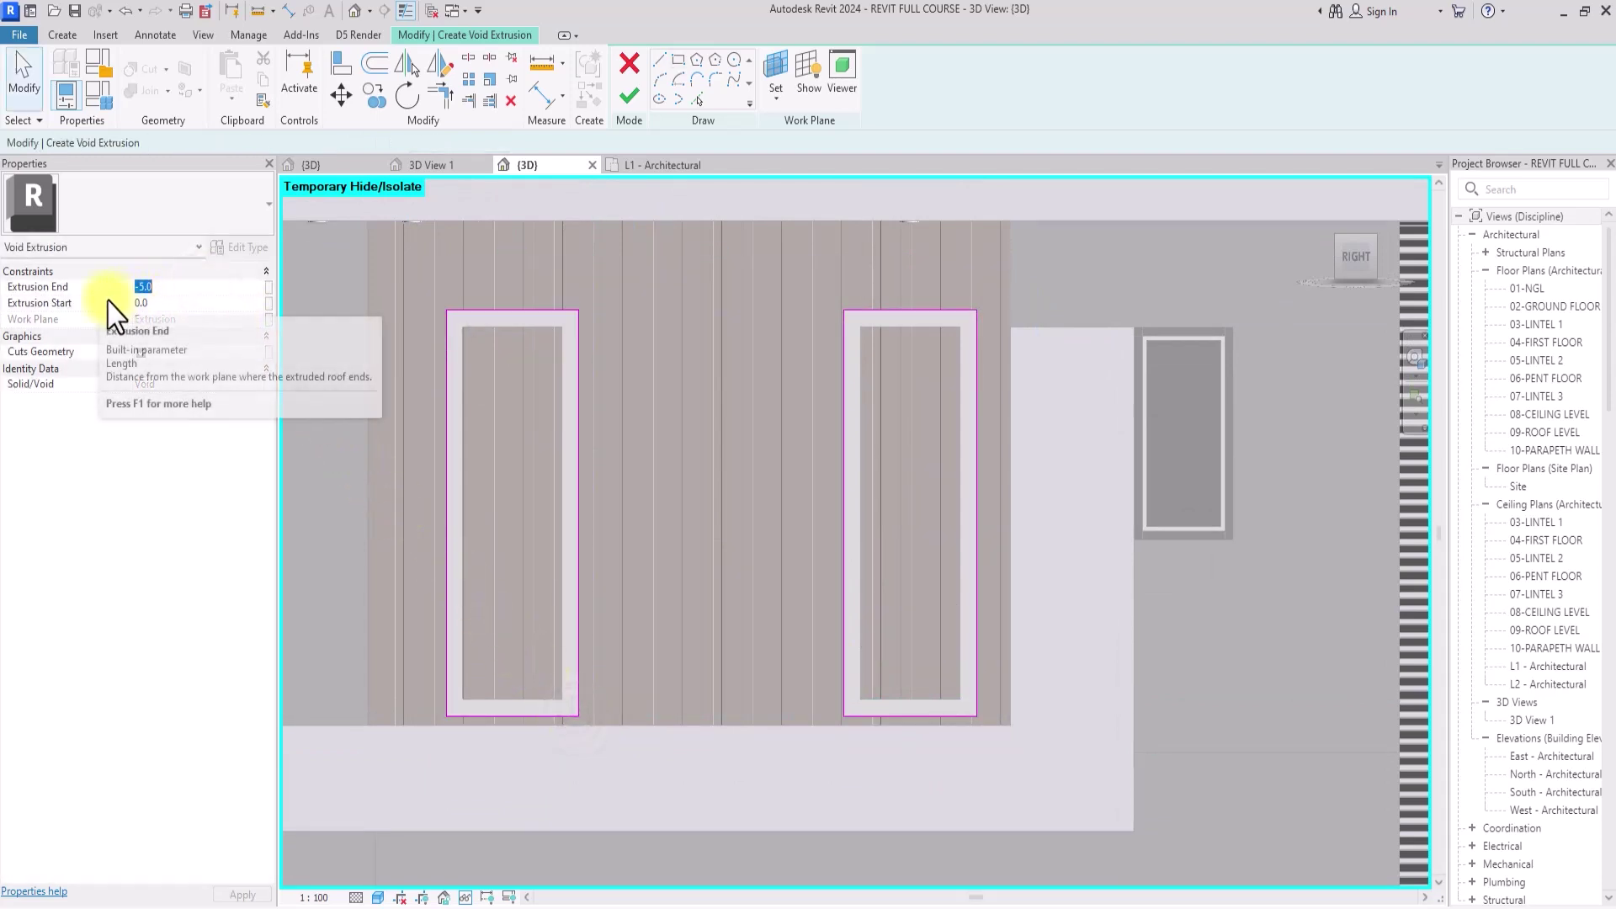
text(-2)
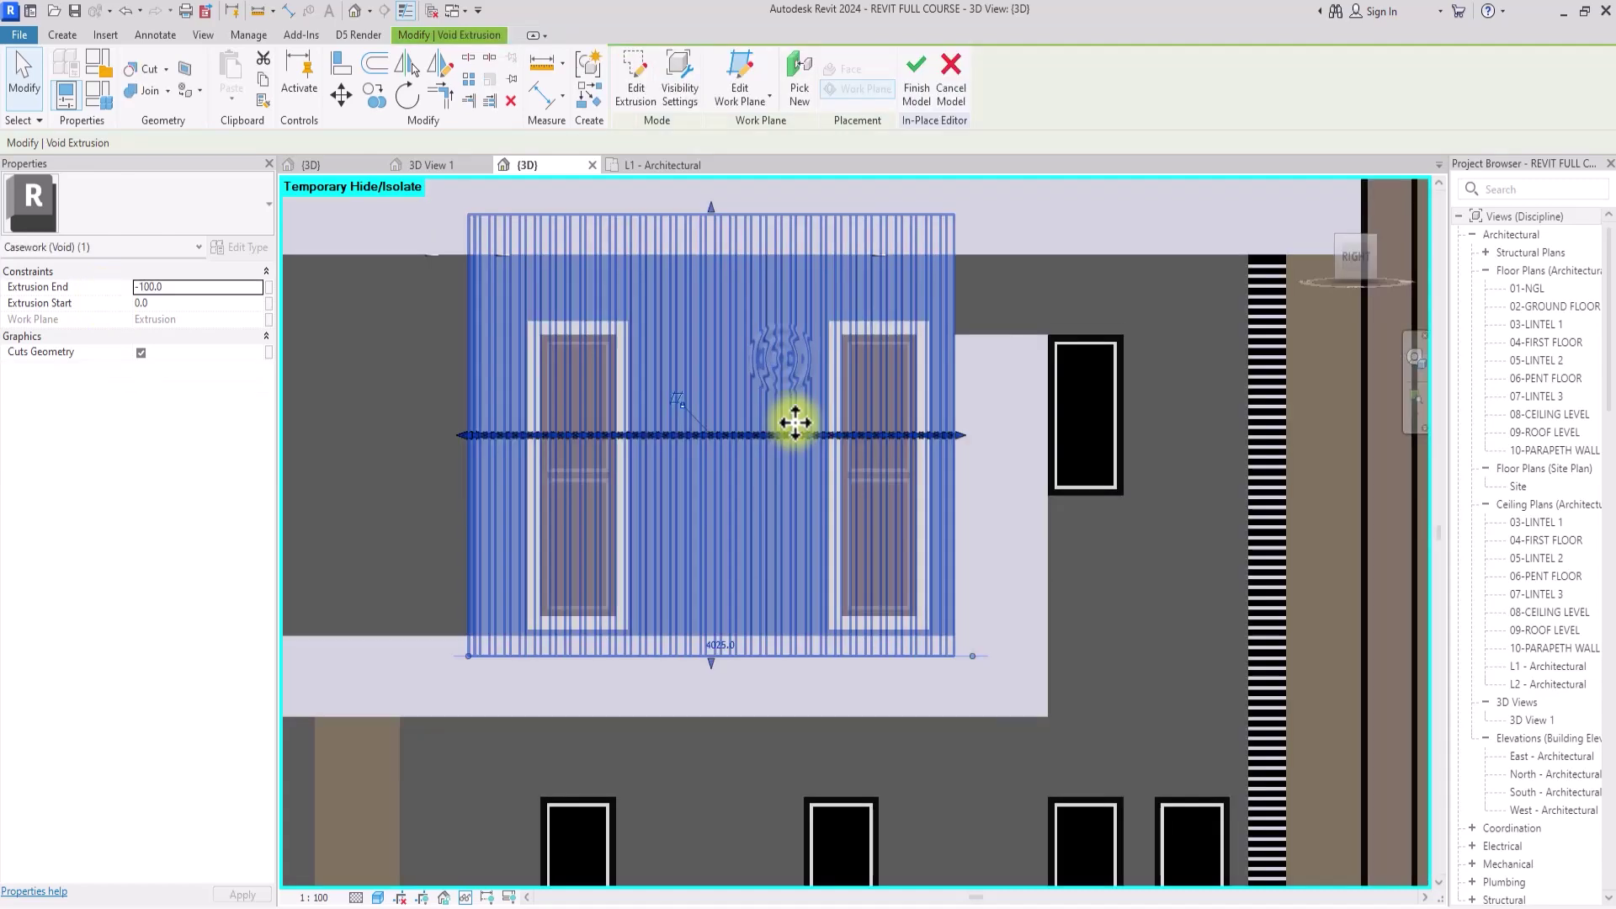
scroll(794, 425, down, 2)
click(593, 729)
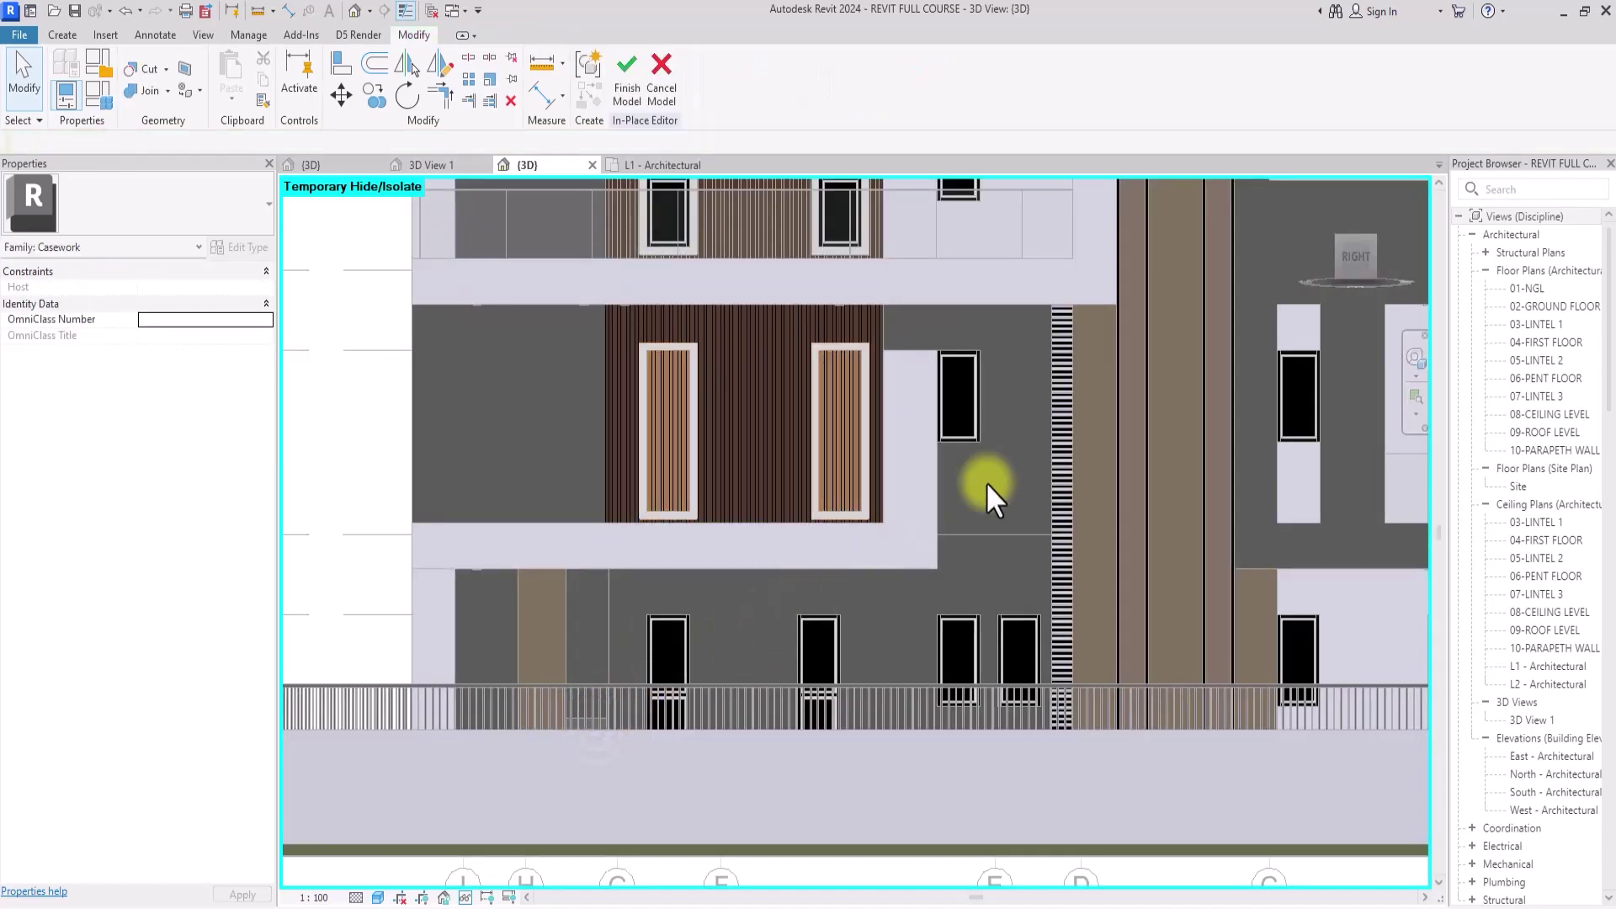
Examine from several angles which way the void extends from the slats around the window frame
drag(1355, 254, 1429, 296)
scroll(1428, 296, up, 5)
scroll(1120, 367, up, 1)
scroll(635, 486, up, 2)
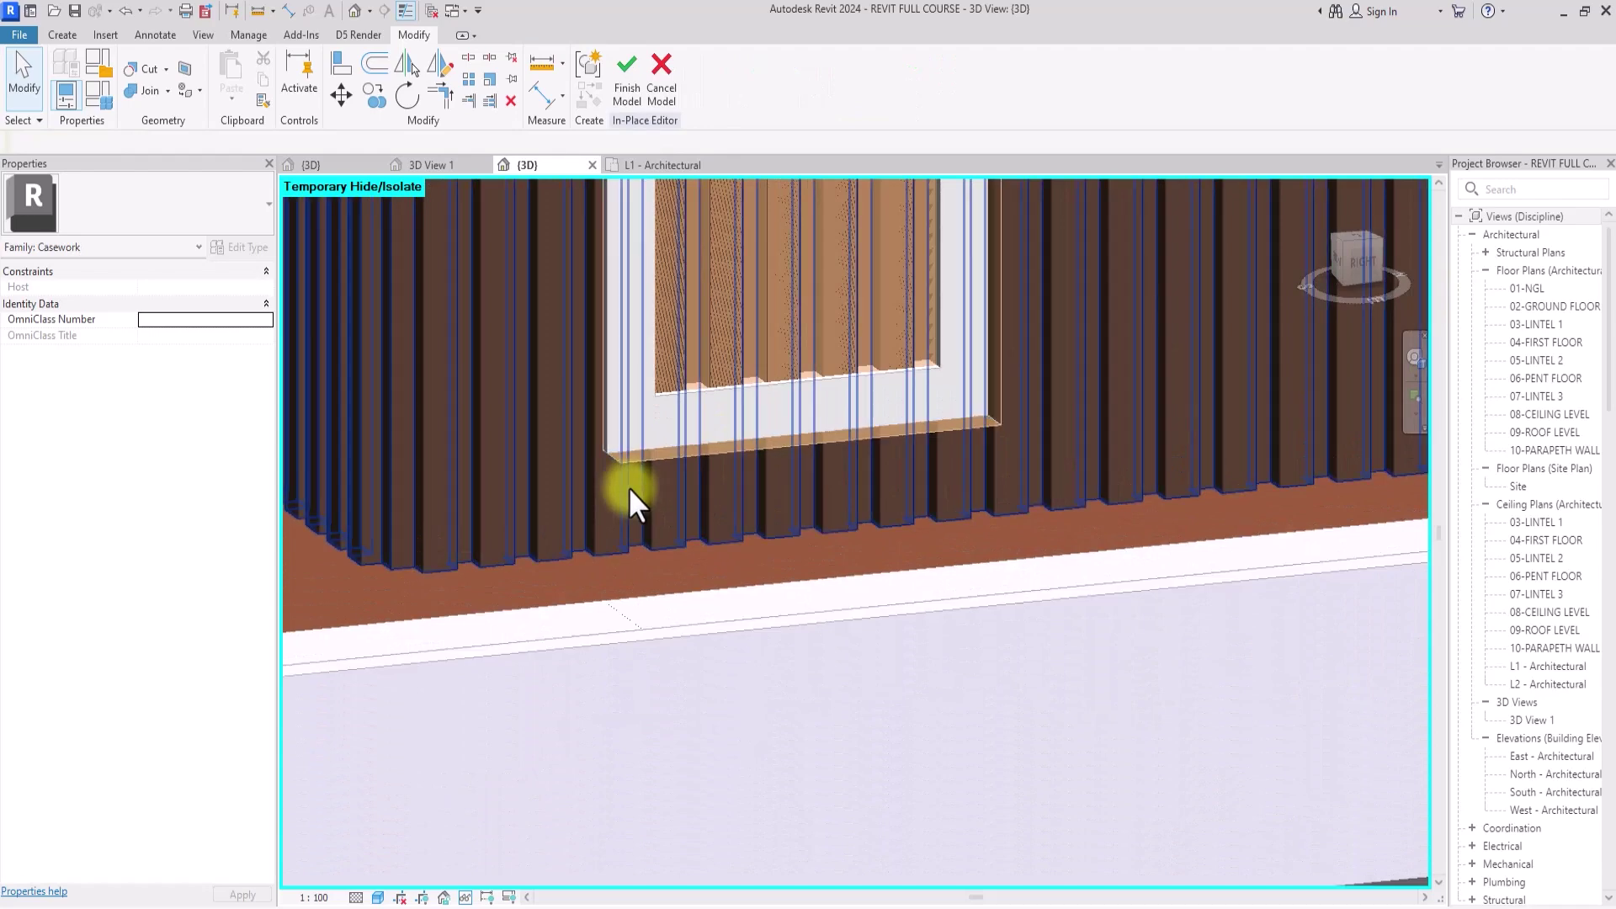
scroll(629, 488, up, 1)
scroll(629, 488, down, 3)
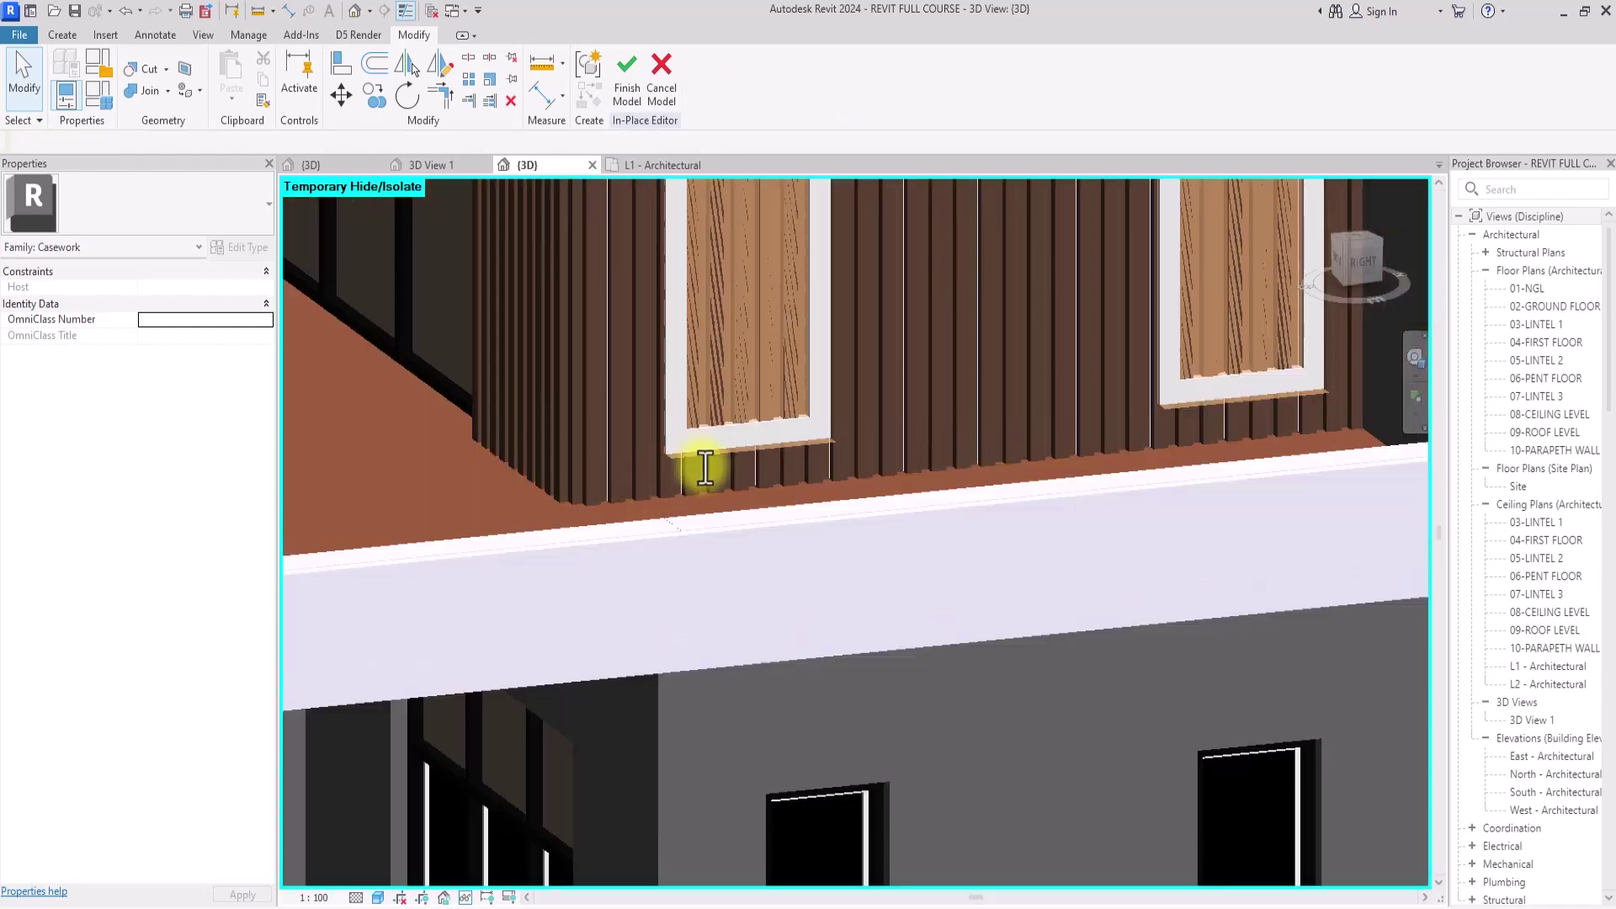
click(1366, 273)
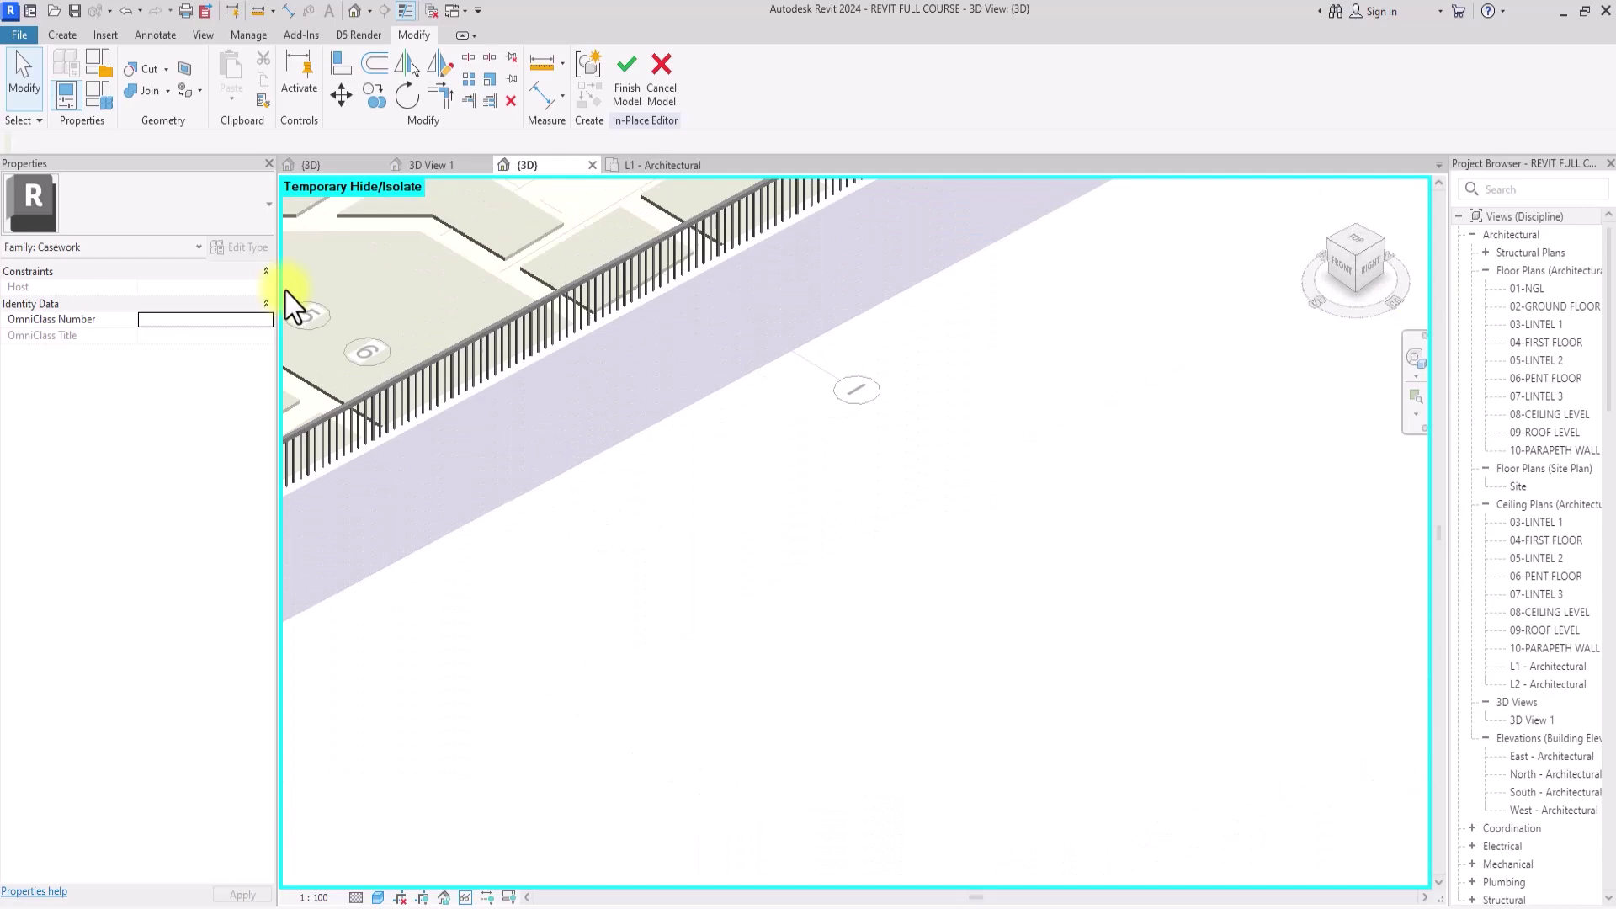
middle_drag(285, 288, 644, 636)
scroll(285, 288, up, 5)
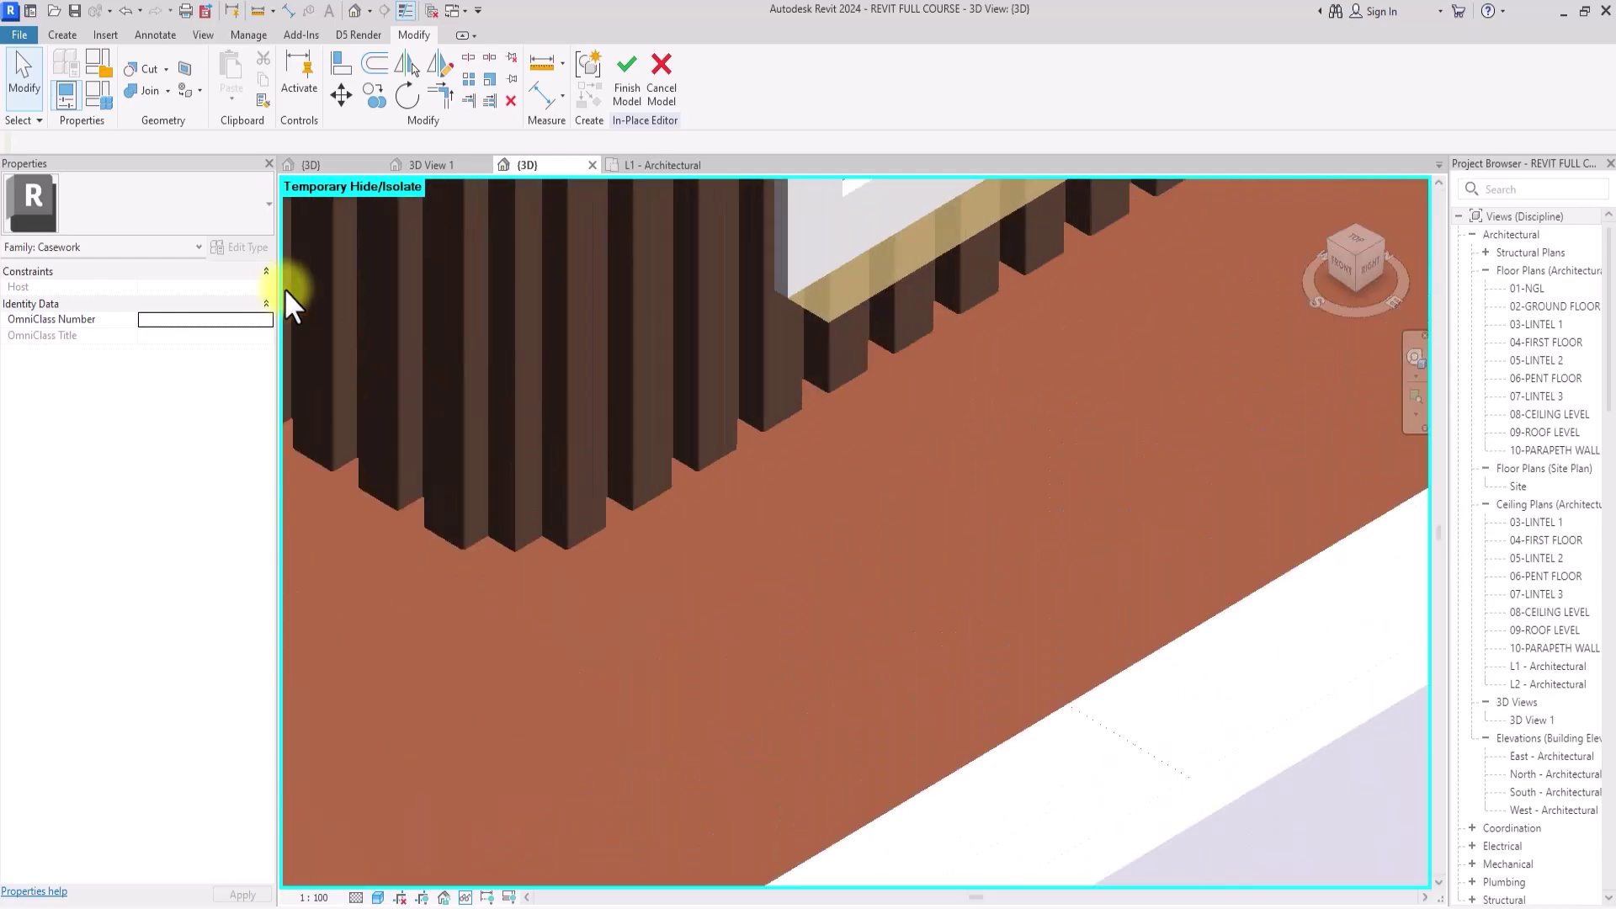
scroll(592, 322, up, 1)
middle_drag(592, 323, 558, 539)
scroll(829, 543, up, 2)
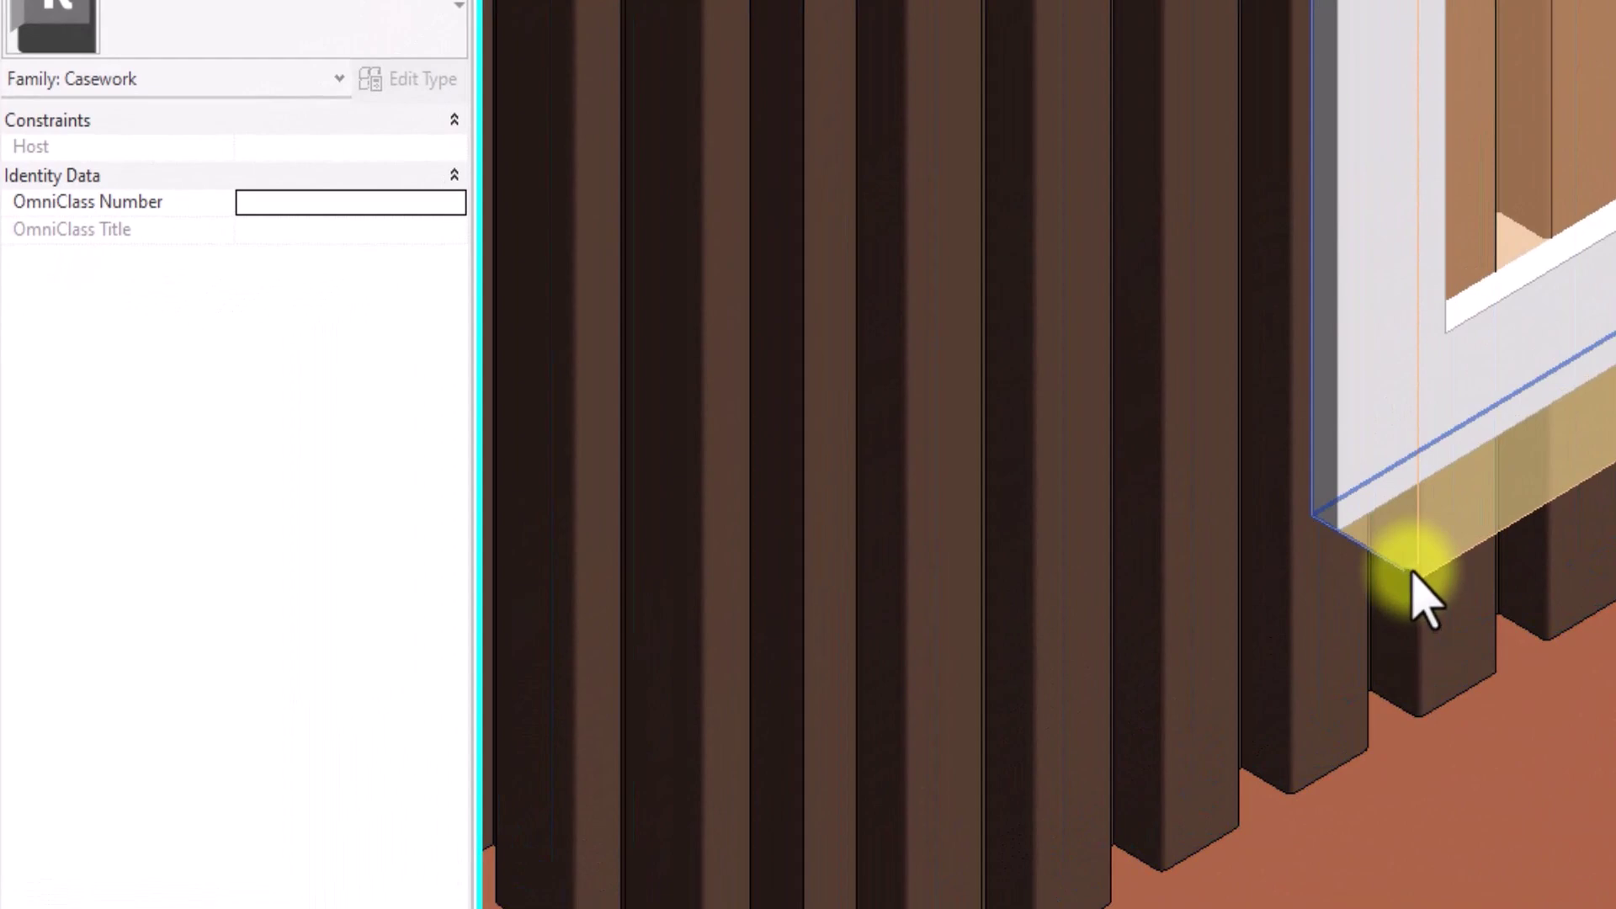
Set the window void's Extrusion End to 100 mm so it cuts through the slats, and deselect it
click(1412, 572)
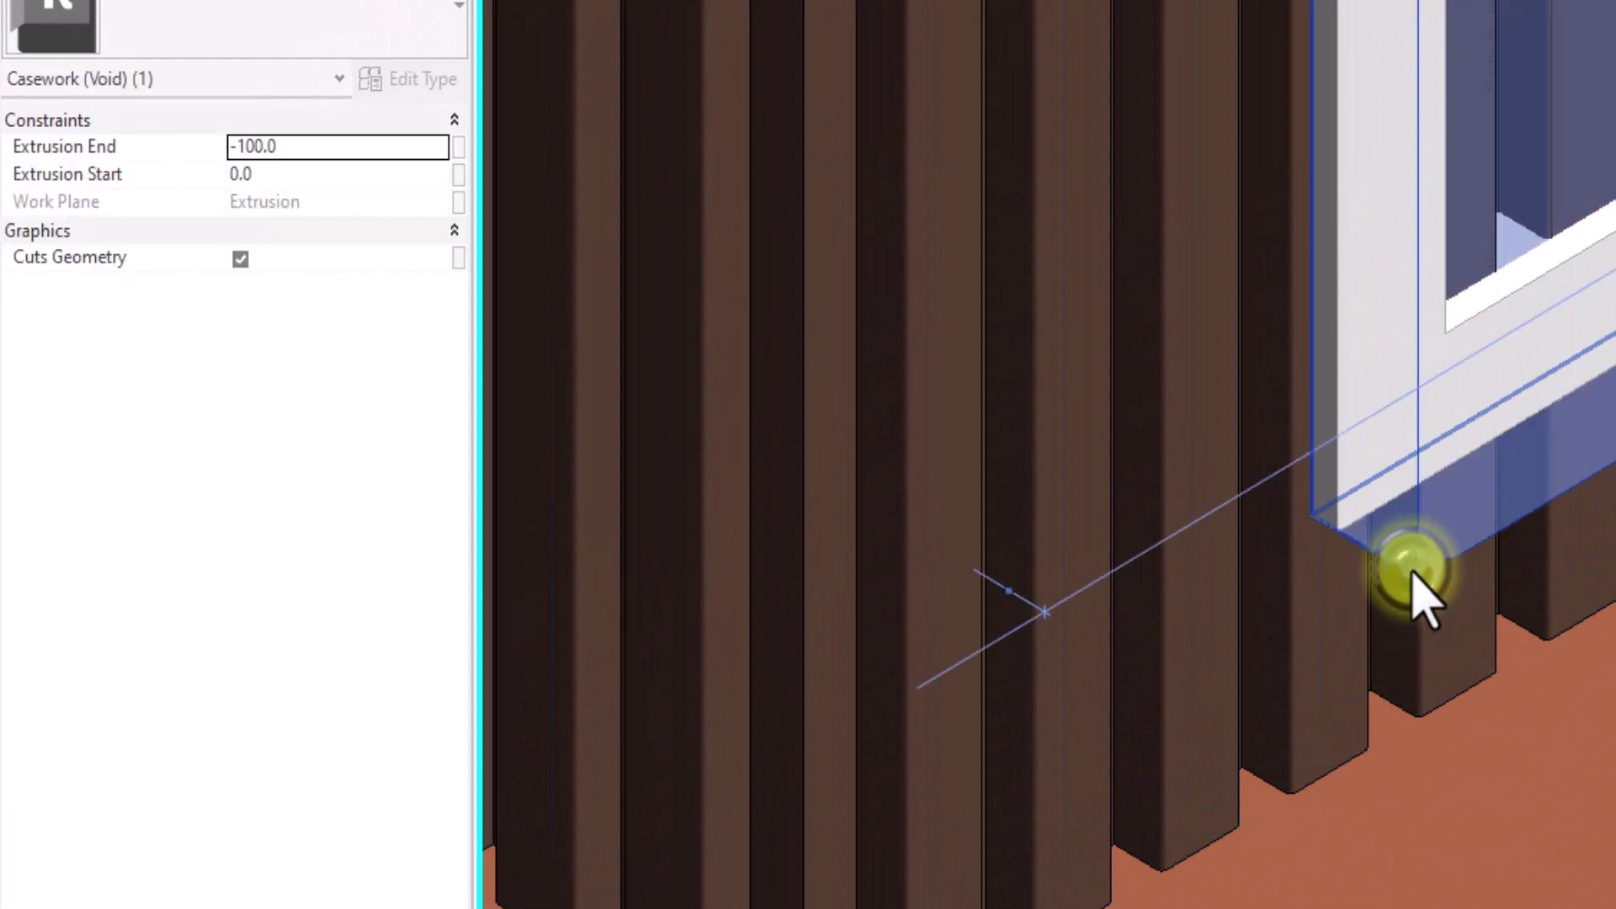
click(325, 145)
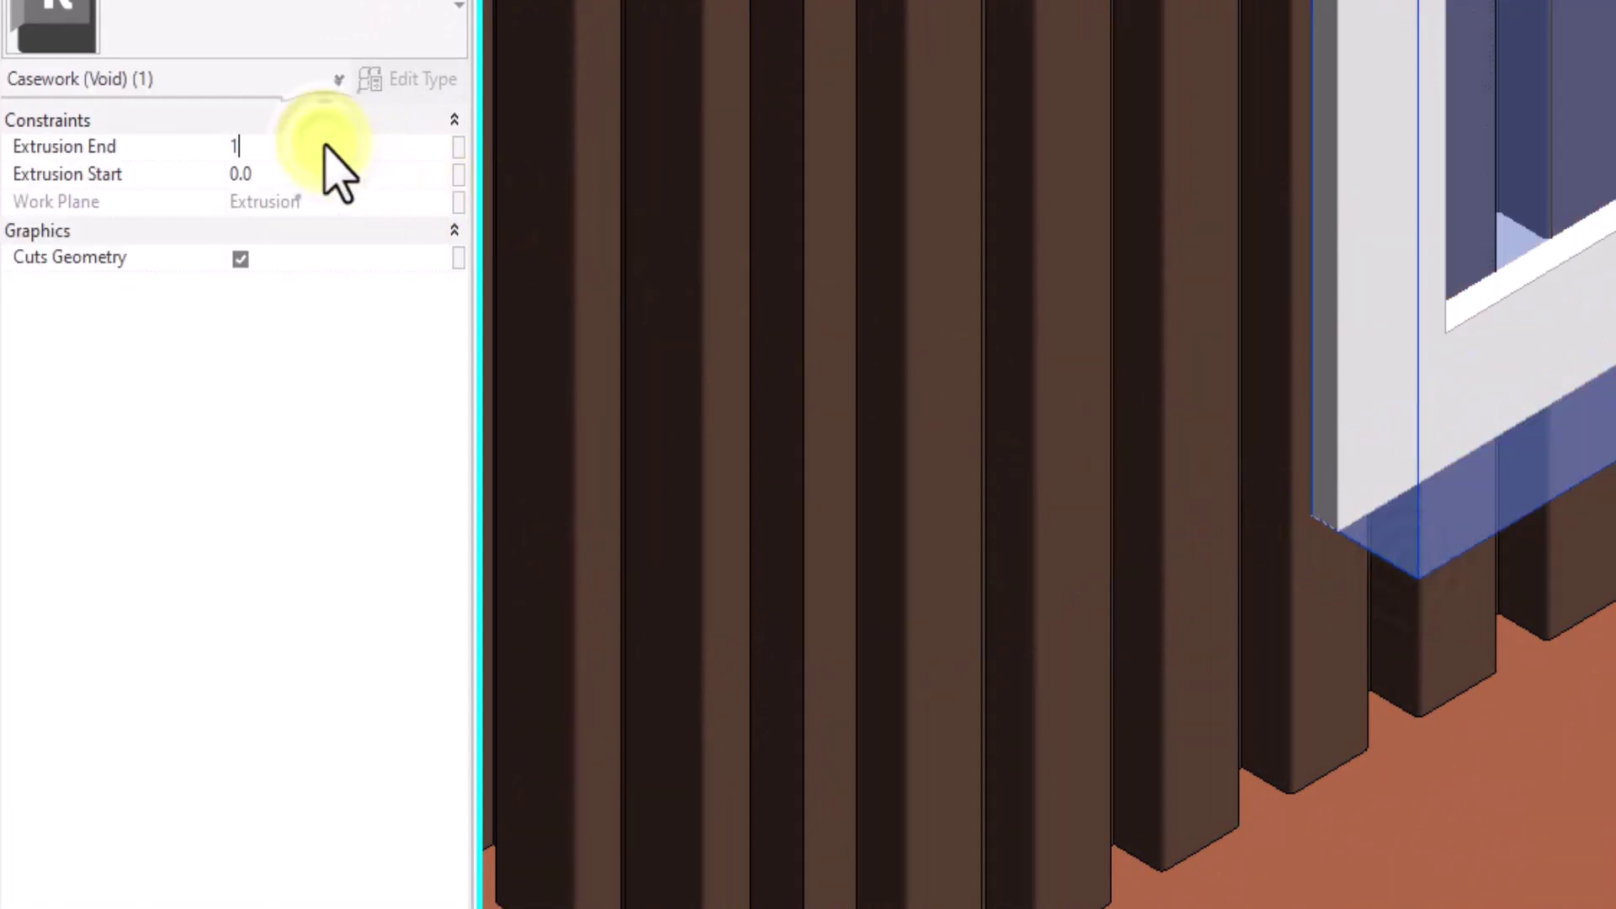
key(Return)
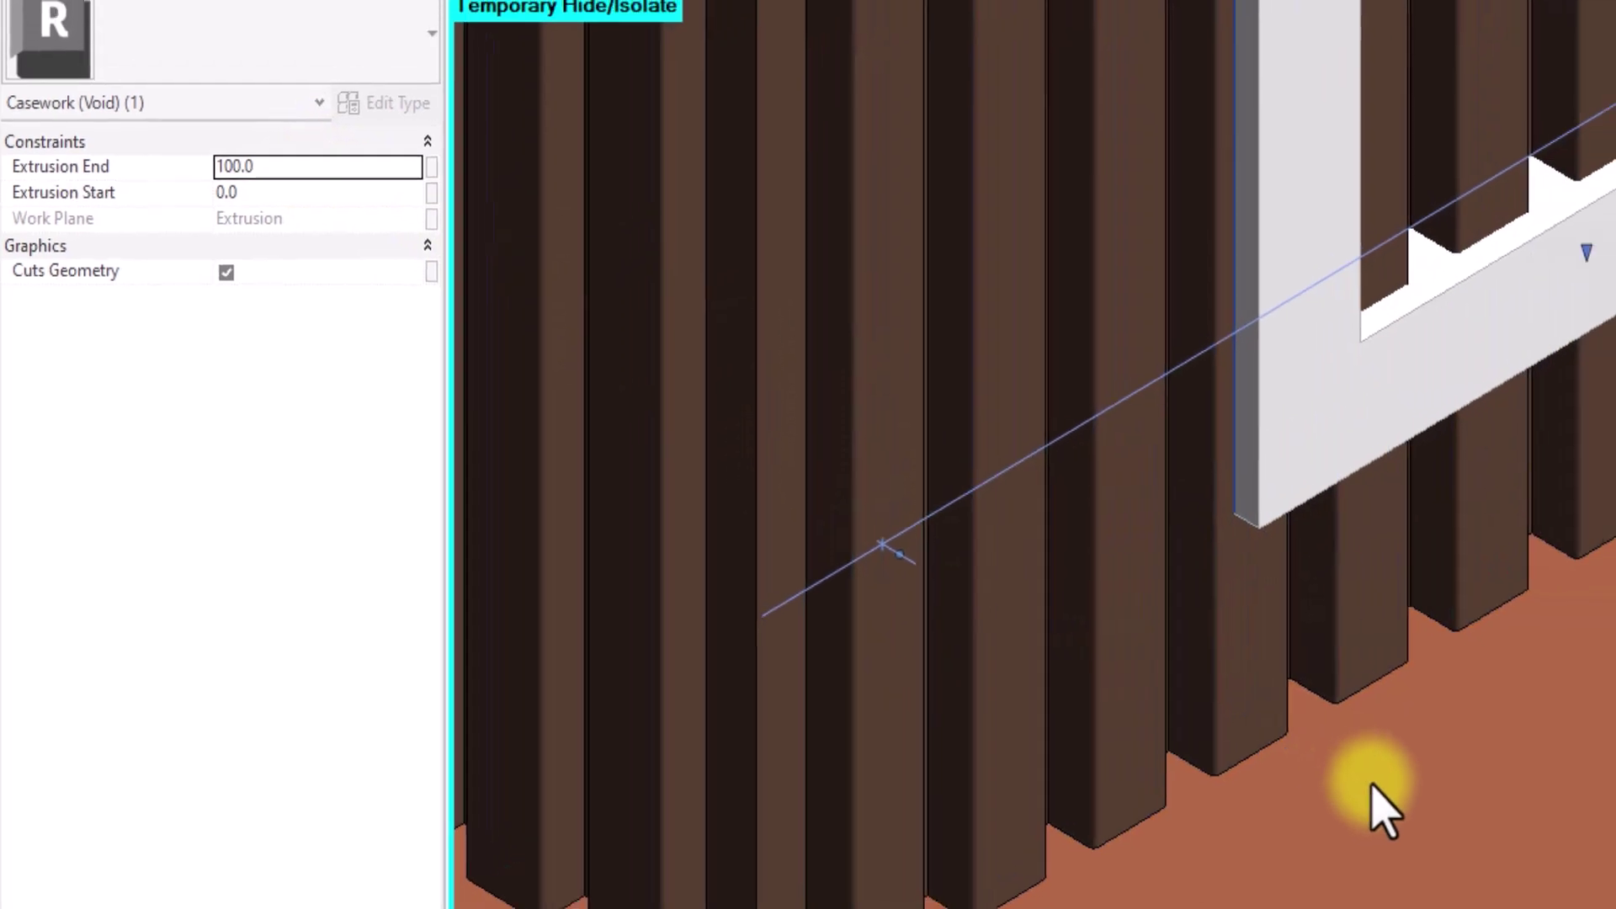
click(1453, 799)
scroll(853, 674, down, 4)
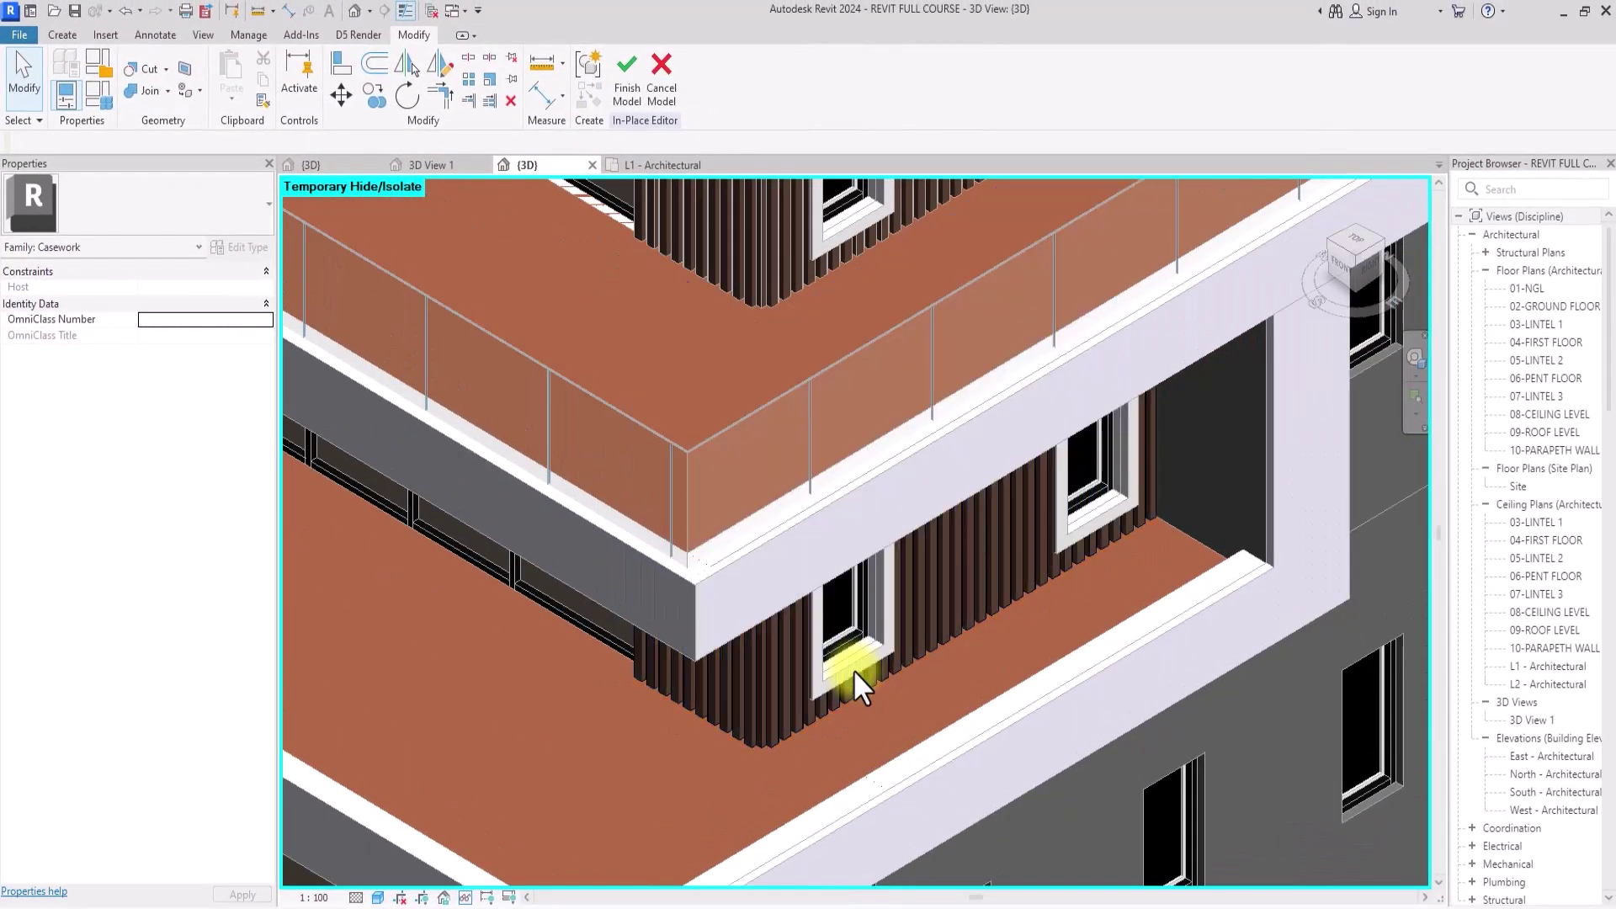
scroll(852, 669, down, 2)
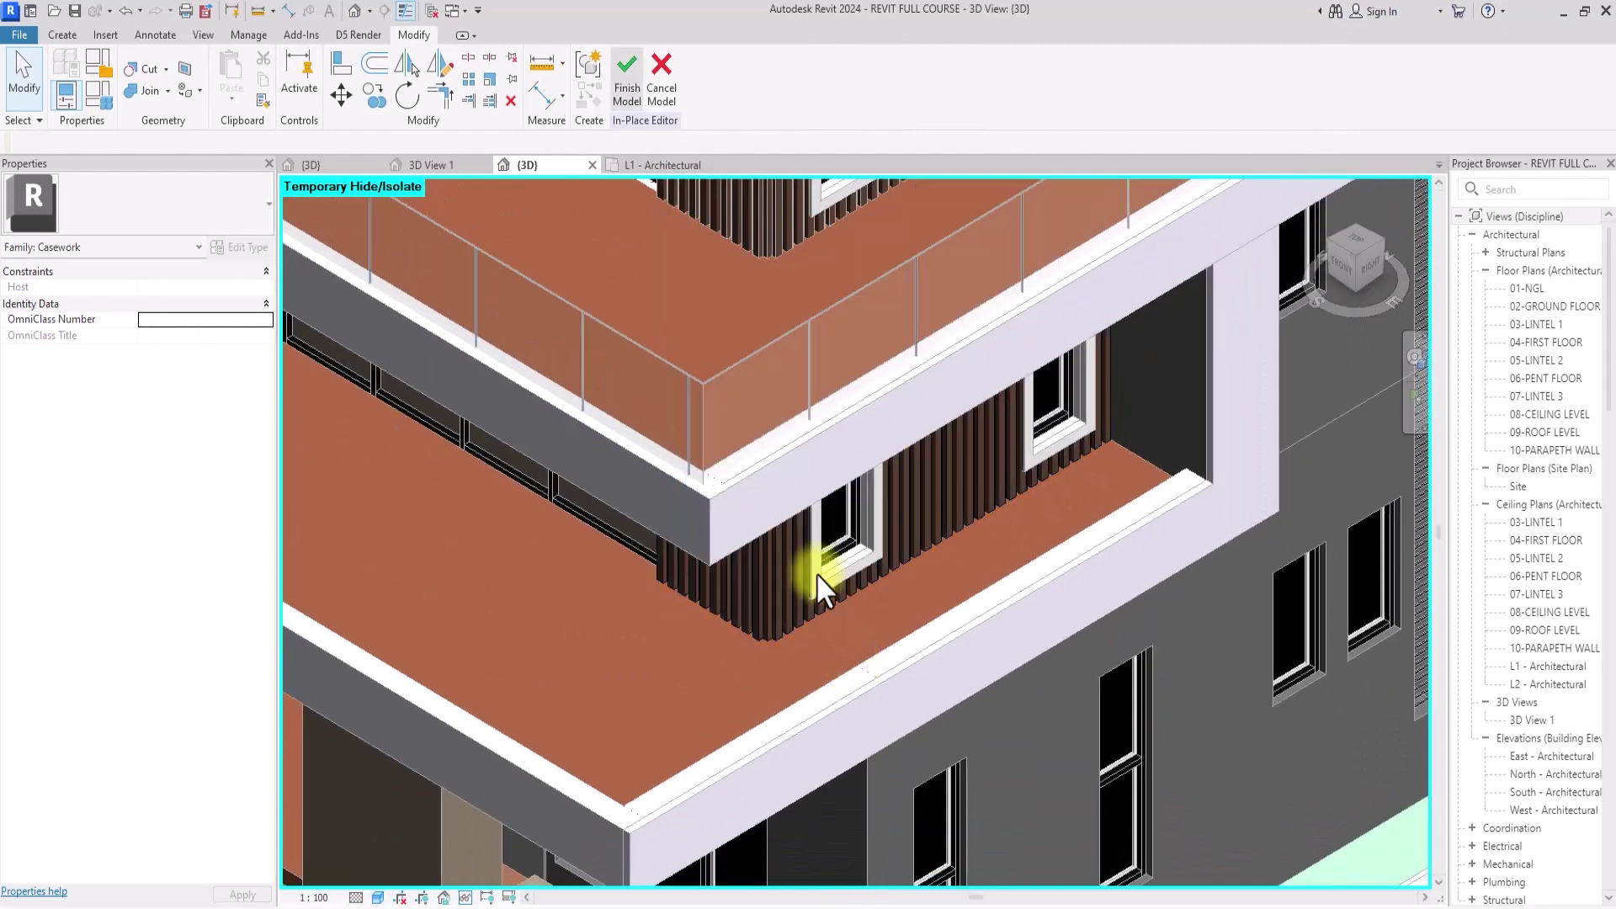
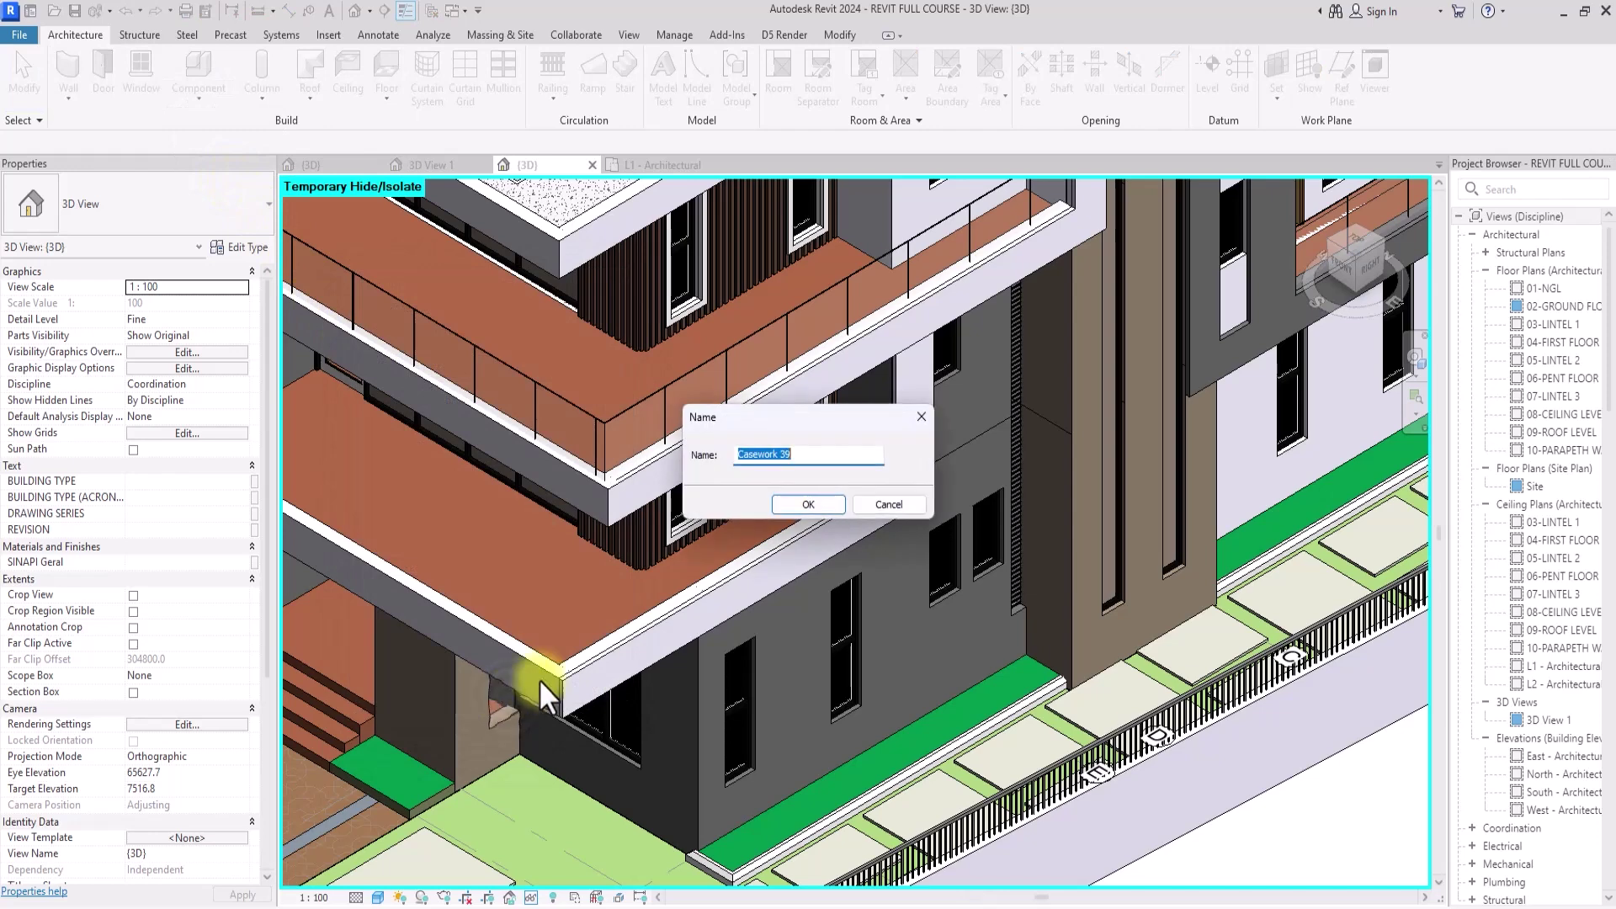
Name the in-place casework Casework 39 and begin a void sweep with the dark side wall's face picked as its work plane
click(822, 505)
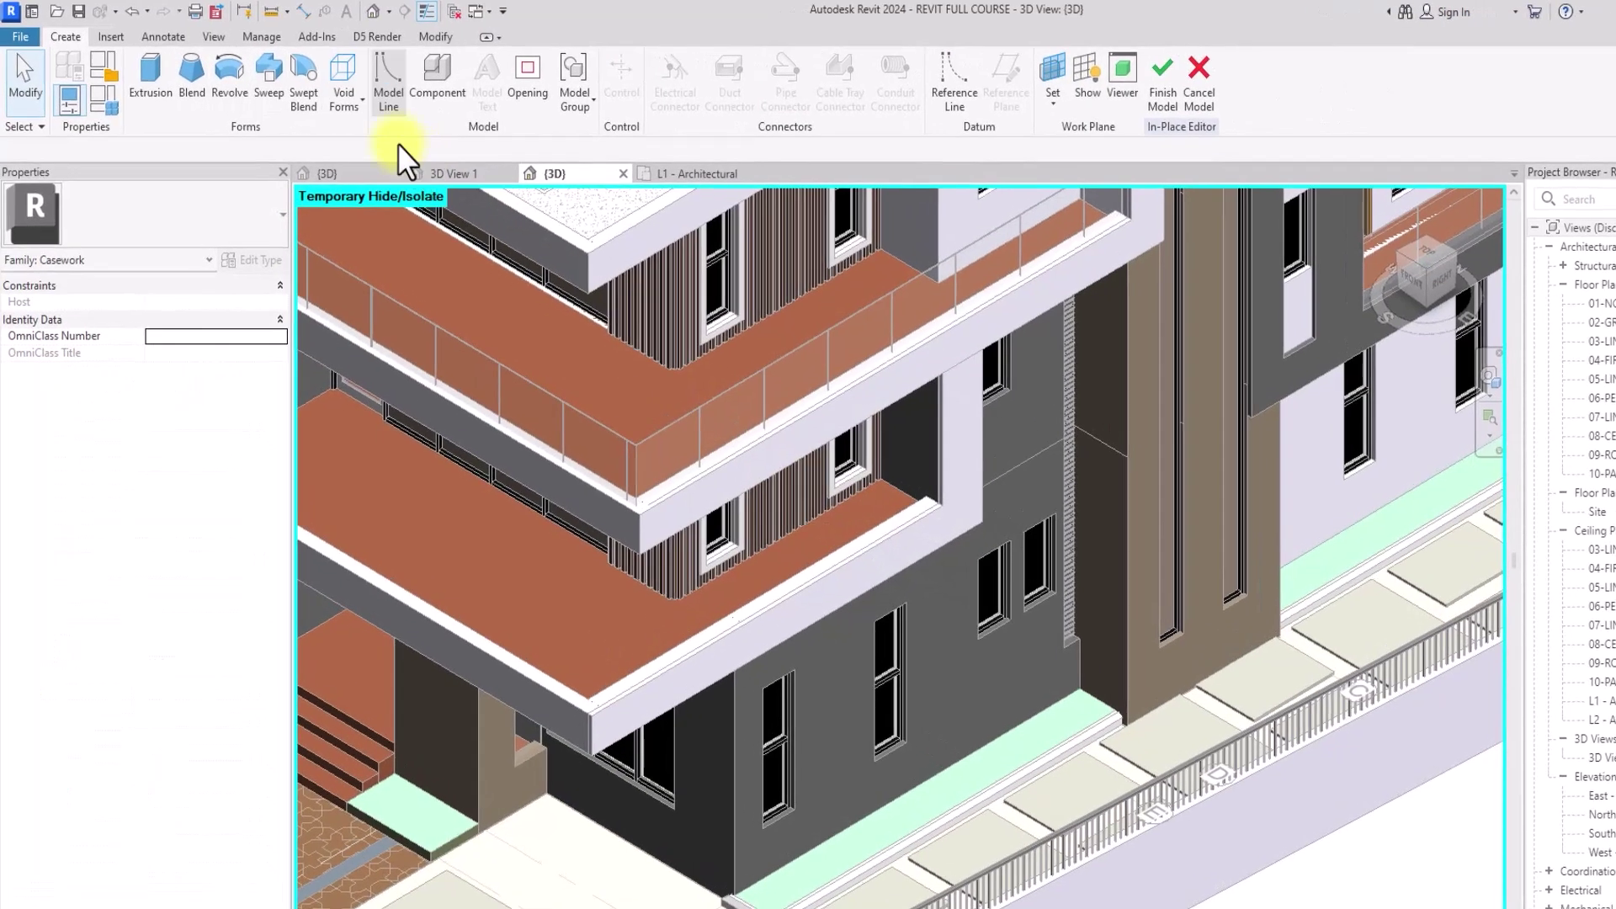
click(331, 93)
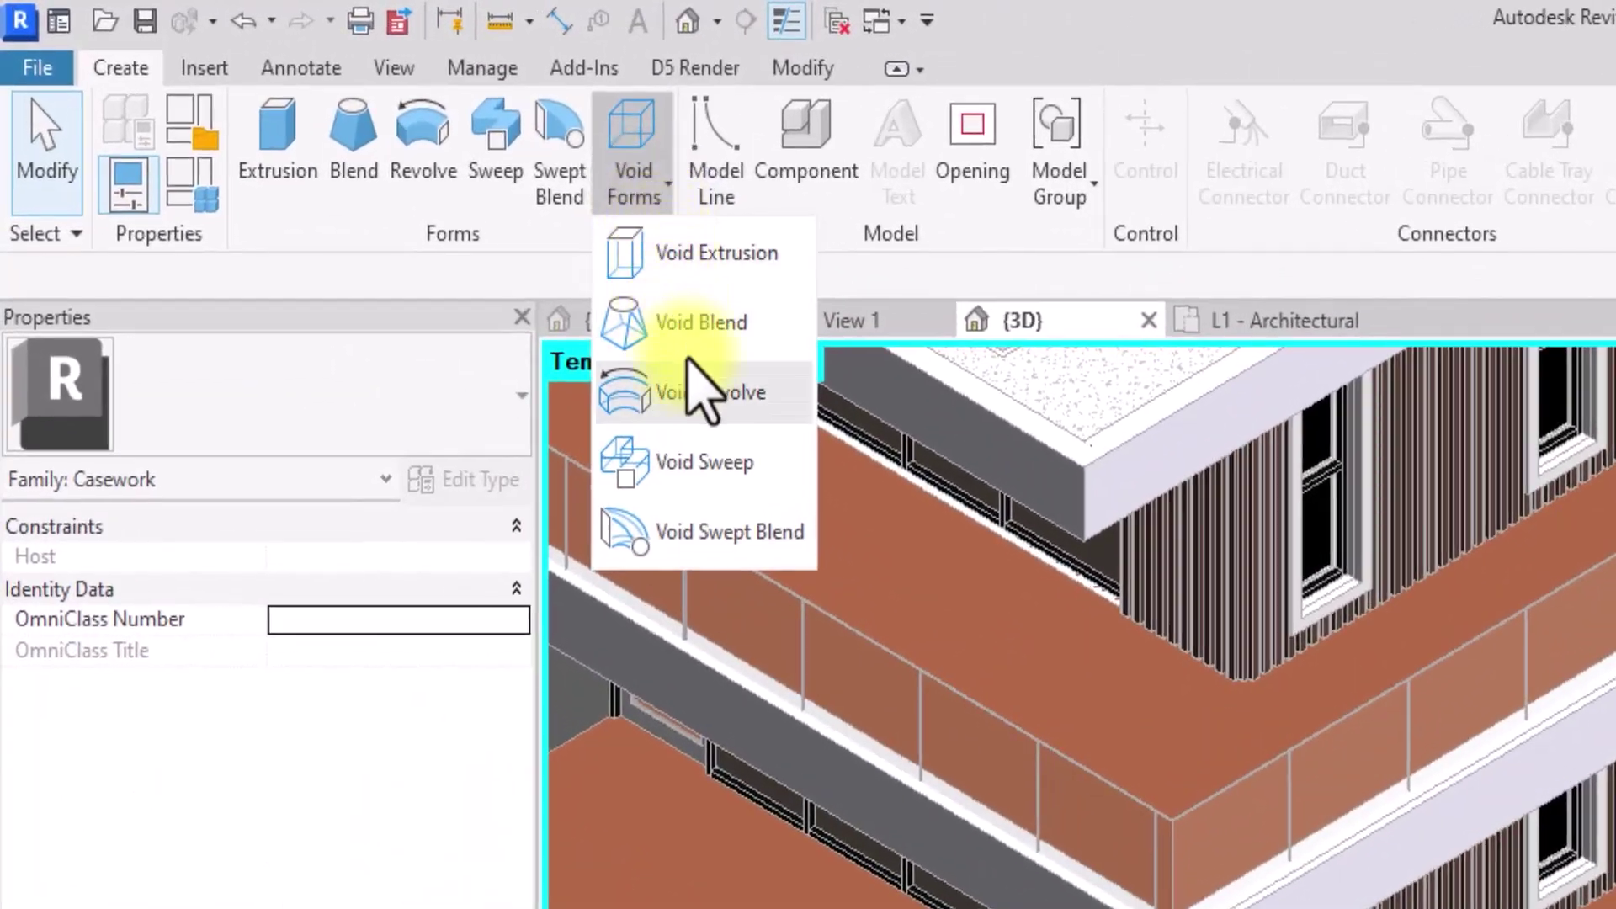
click(707, 464)
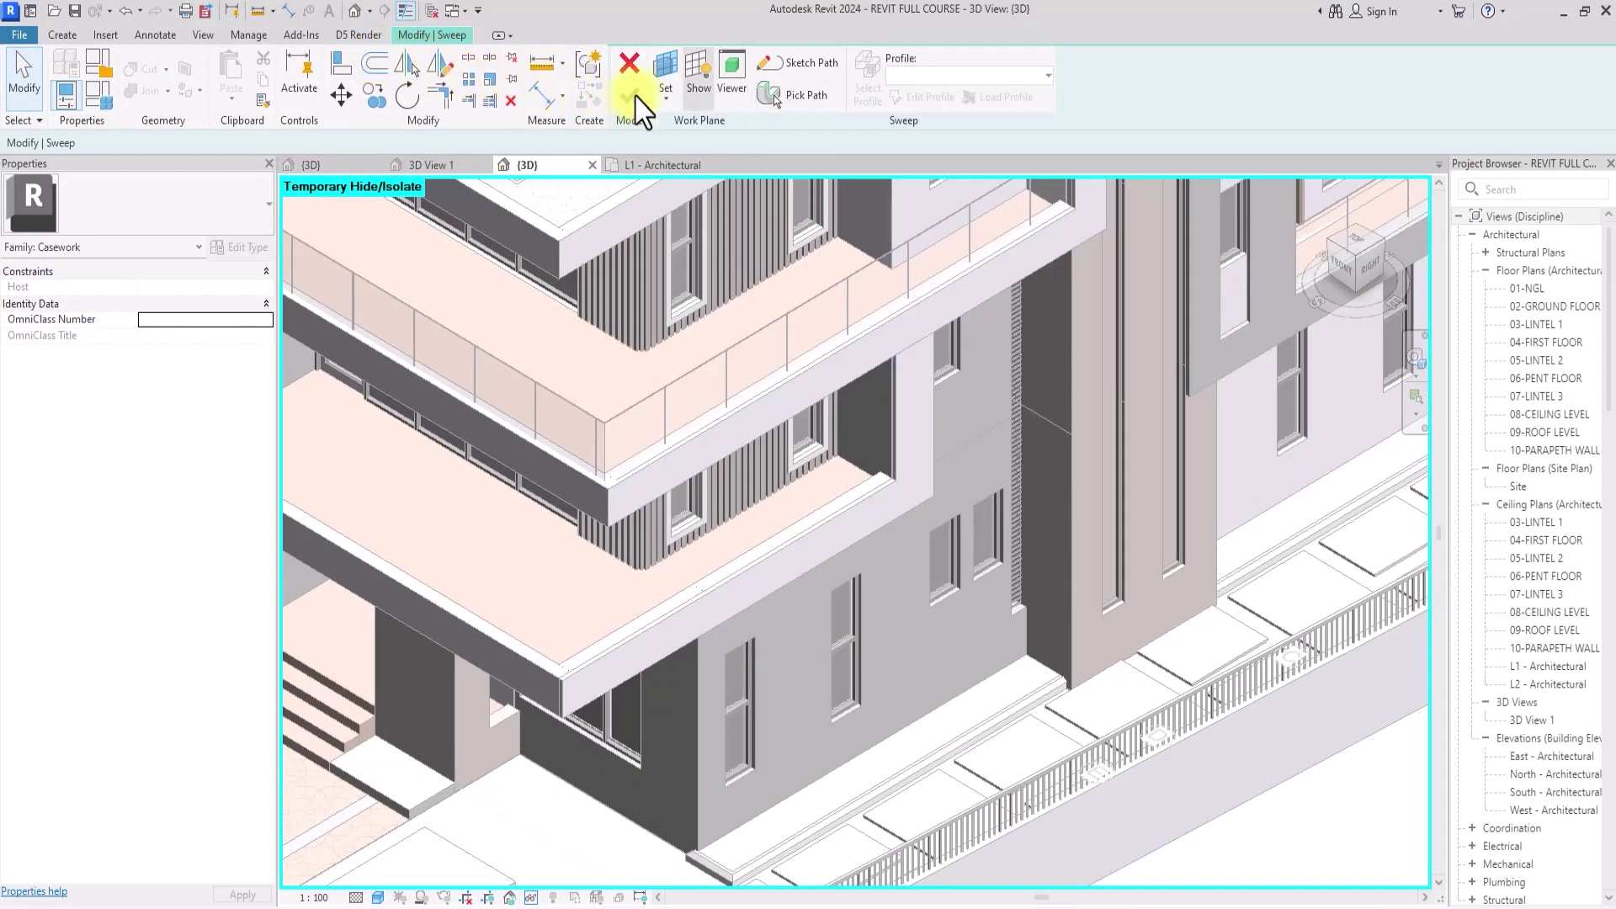
click(665, 97)
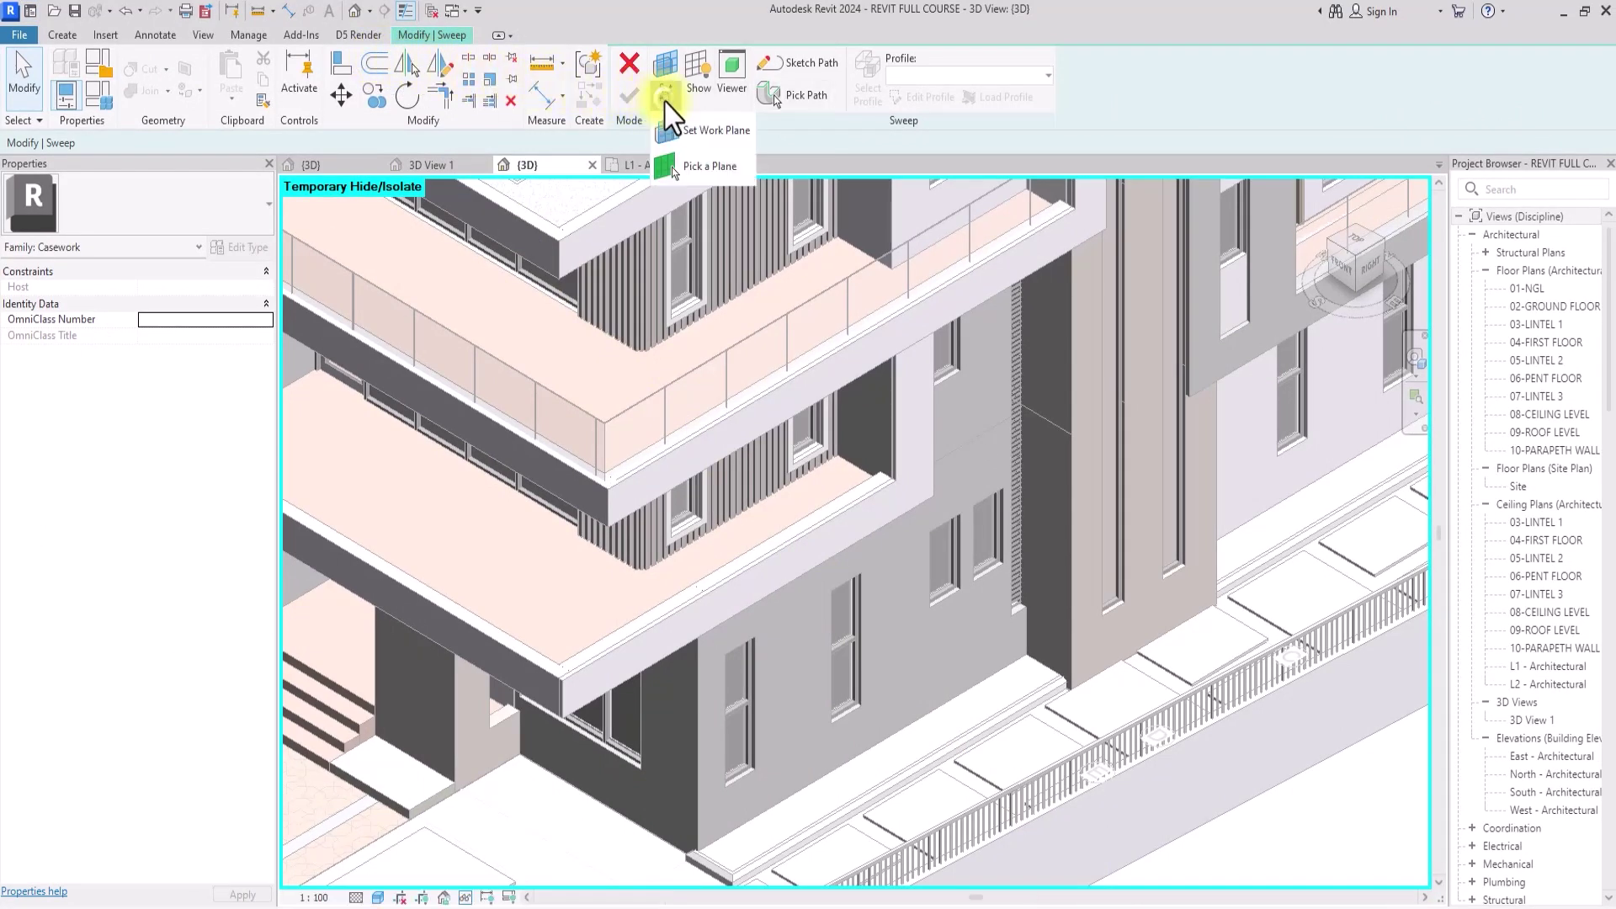
click(690, 165)
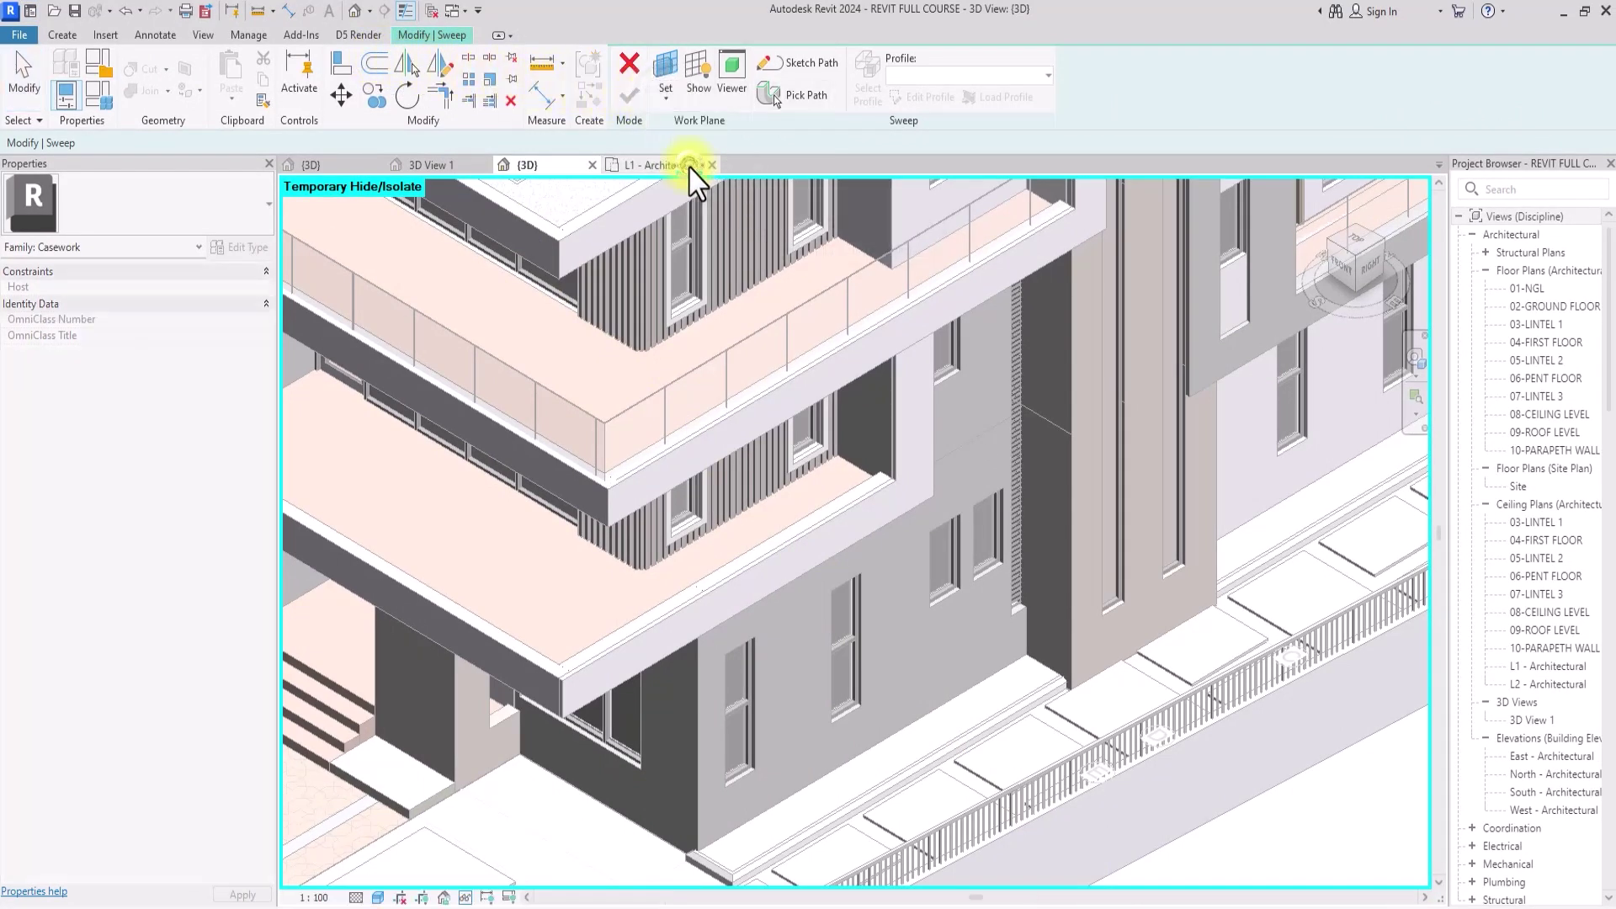
click(762, 711)
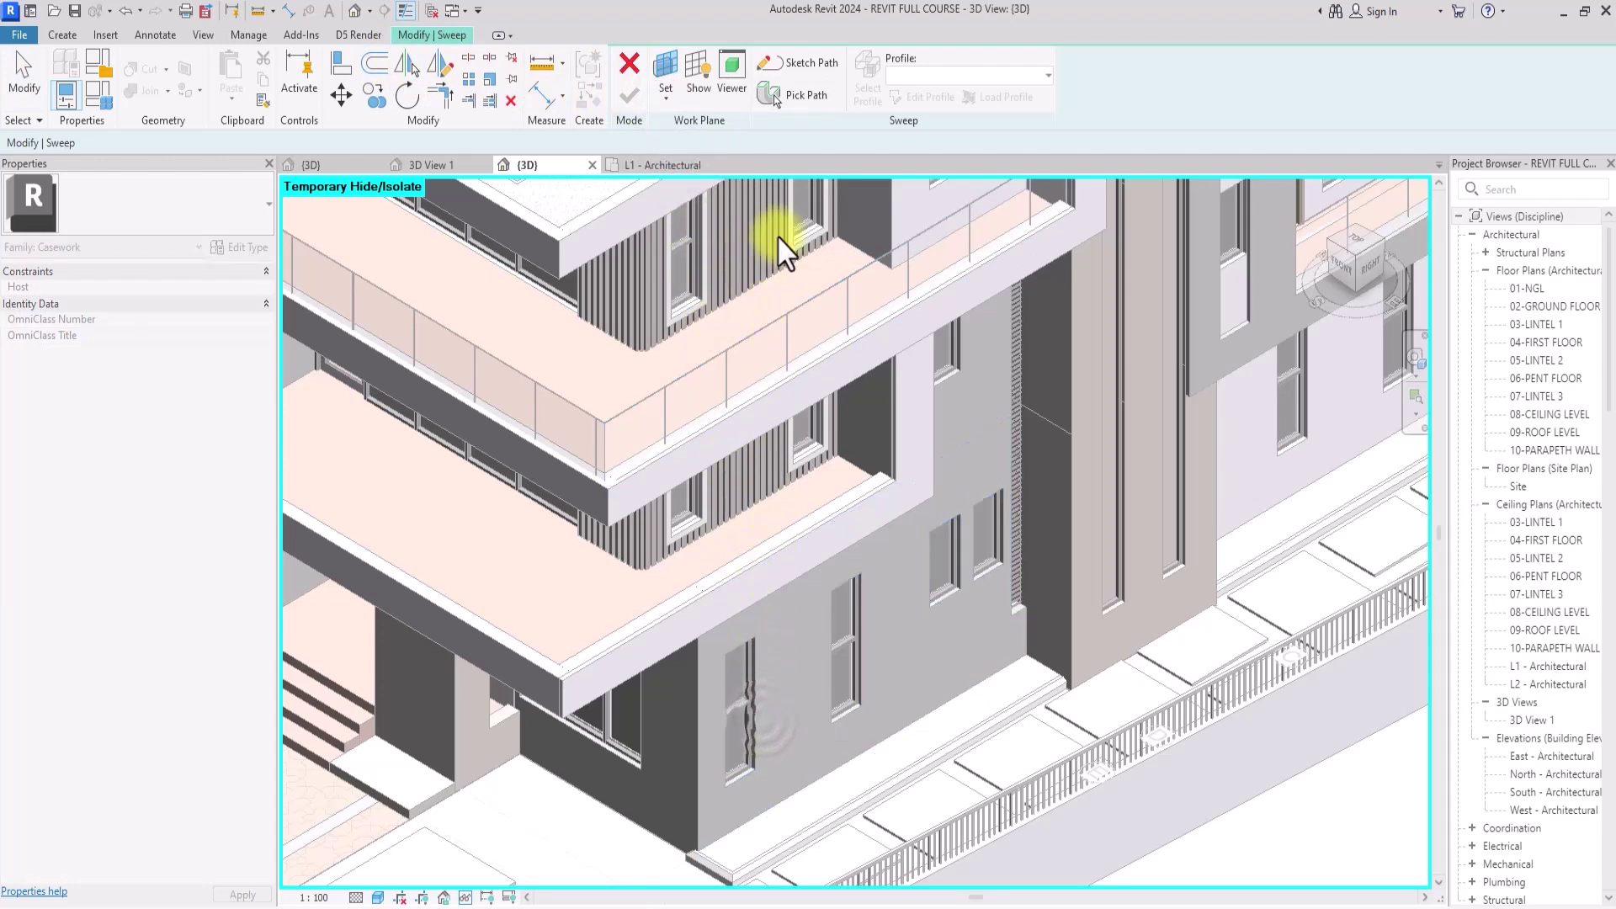
Sketch the sweep path in the right view: about 6200 mm across, 3400 mm up, and 875 mm to the slatted strip's far edge, finishing the path
click(787, 66)
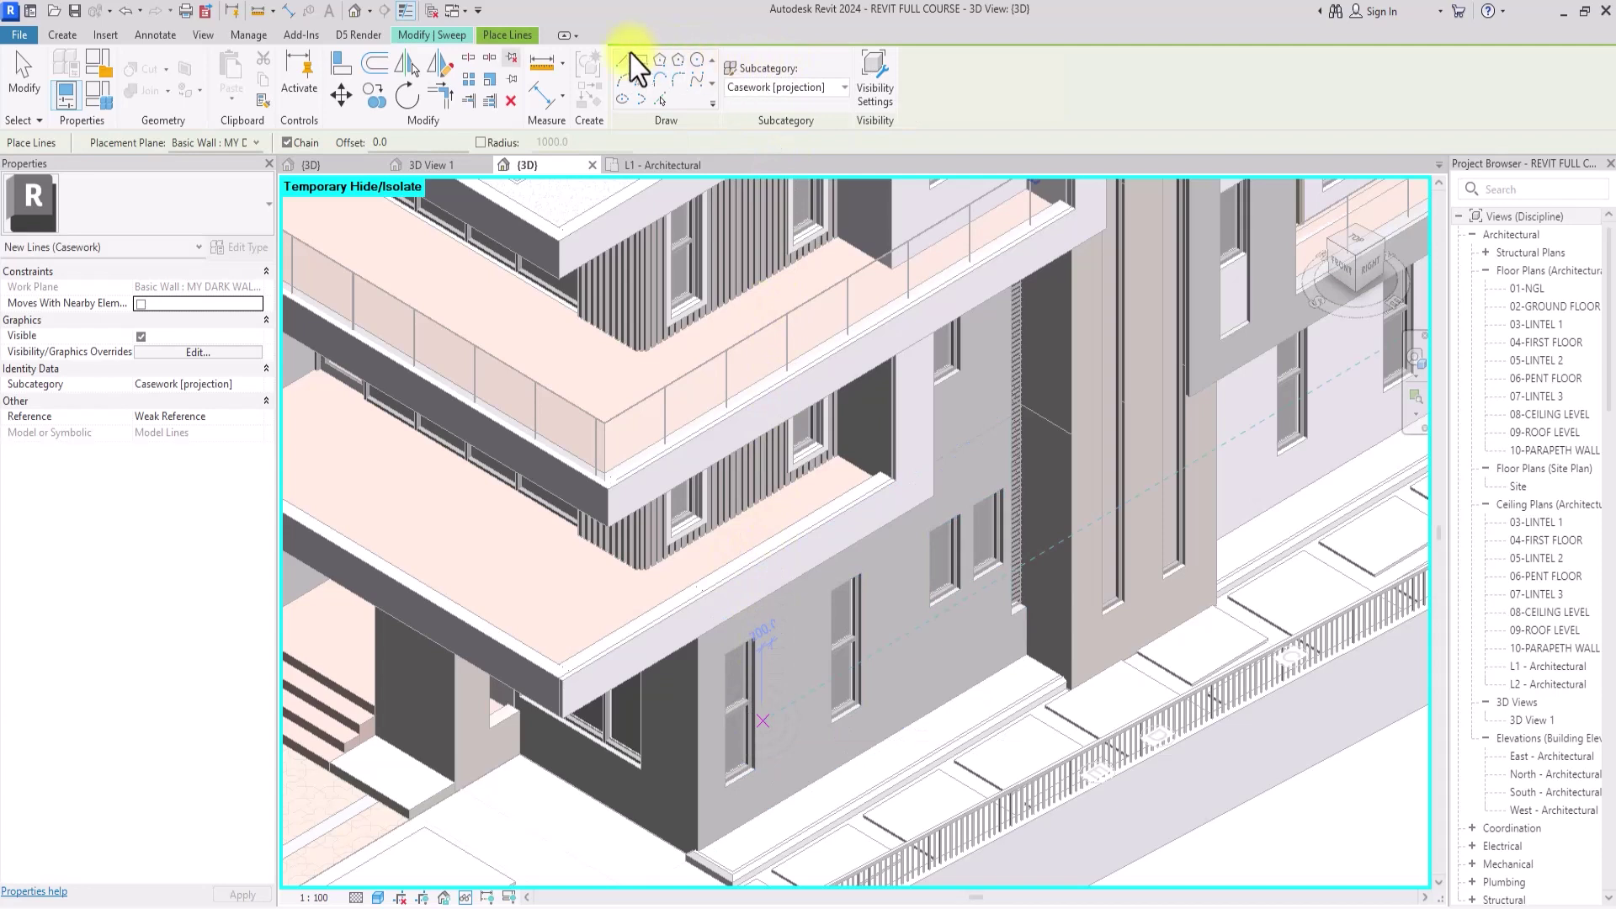
click(457, 37)
click(792, 60)
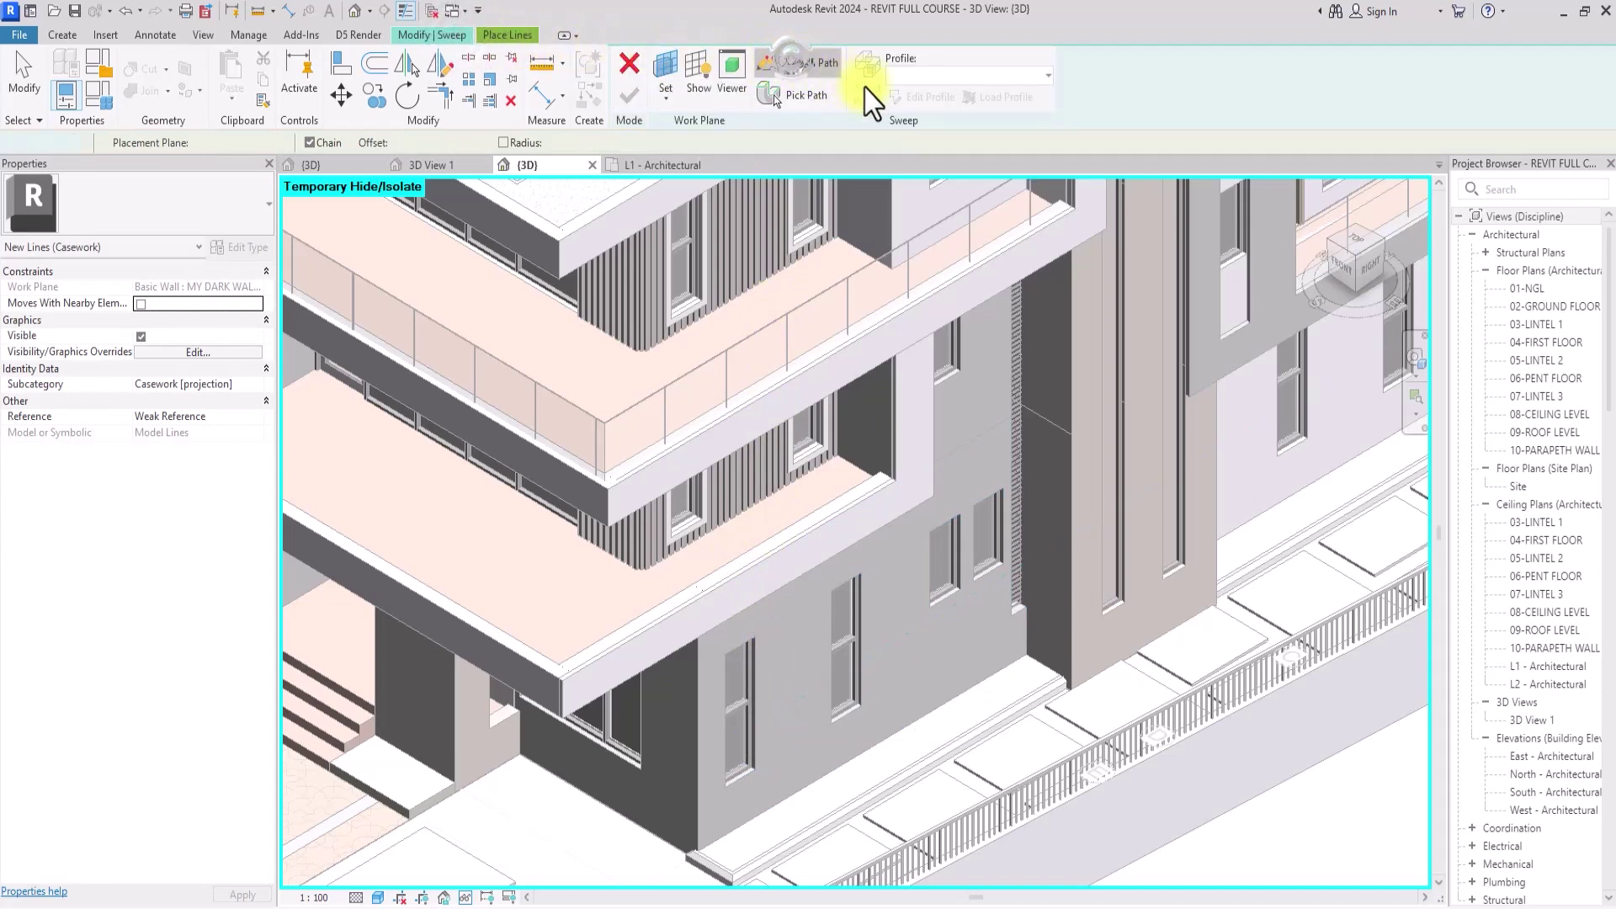
click(1370, 270)
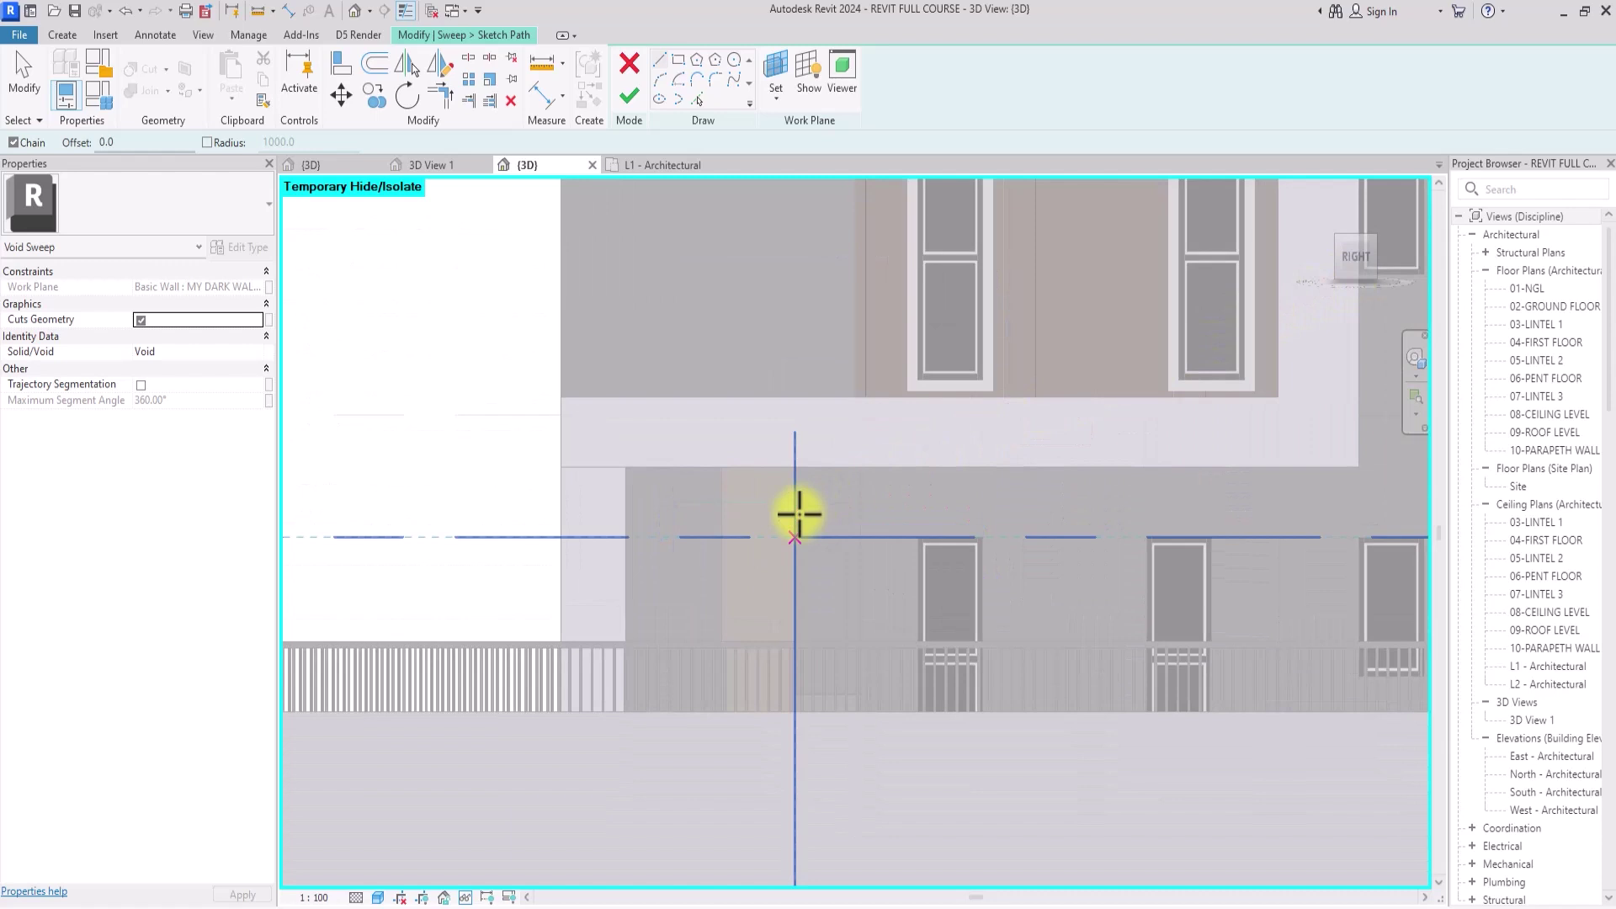
click(799, 514)
scroll(800, 514, down, 2)
middle_drag(861, 499, 783, 515)
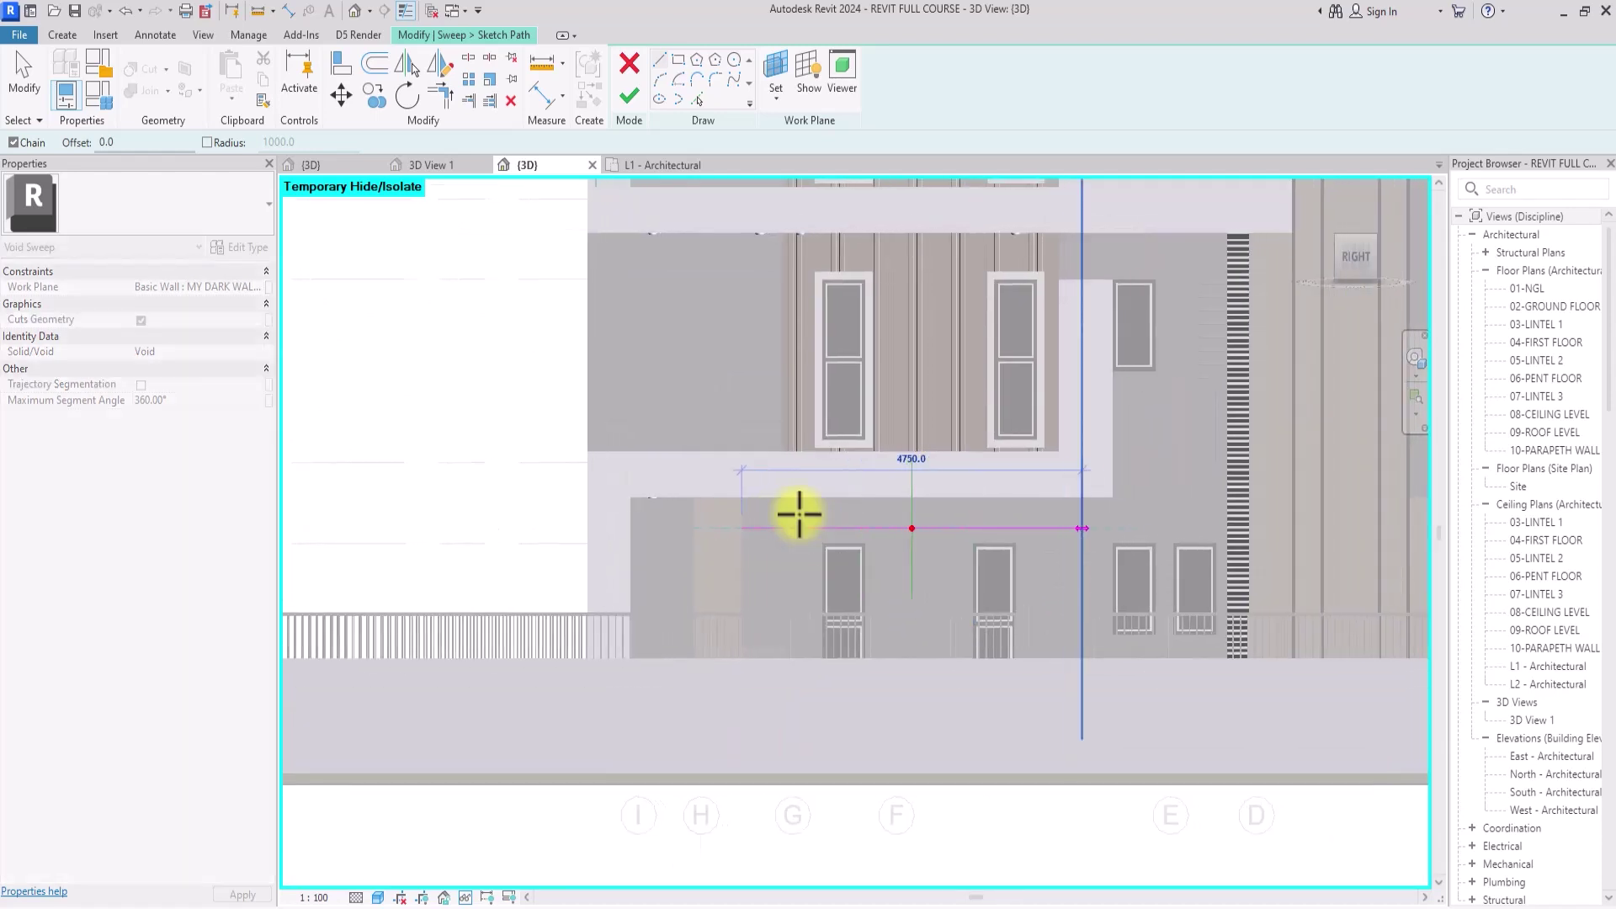
click(1186, 529)
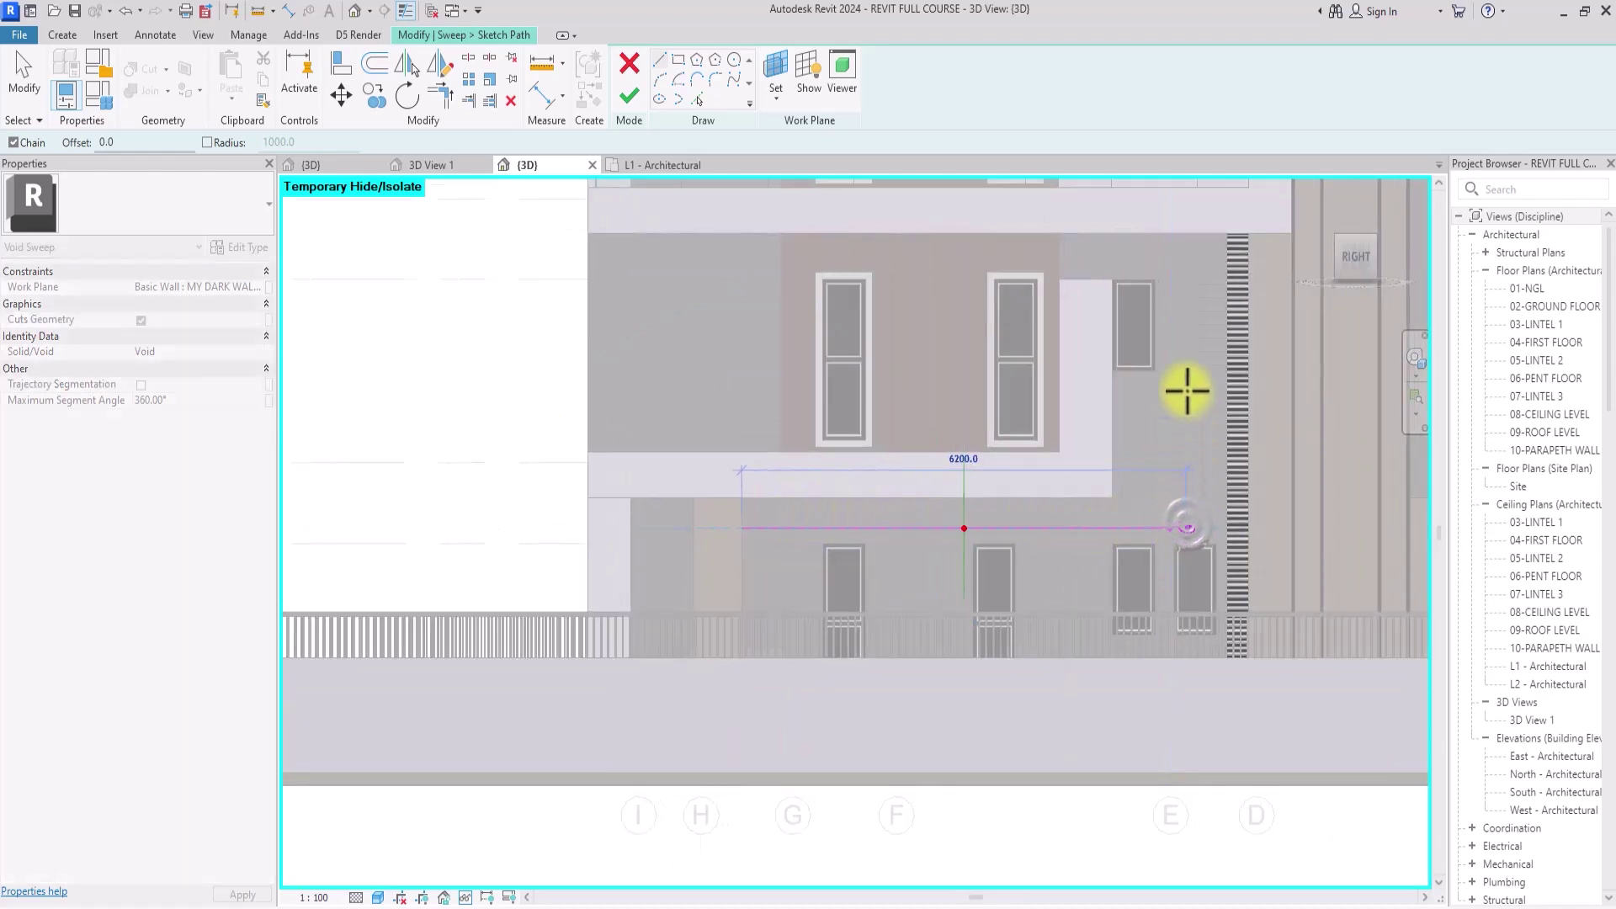
click(1187, 268)
scroll(1240, 264, up, 3)
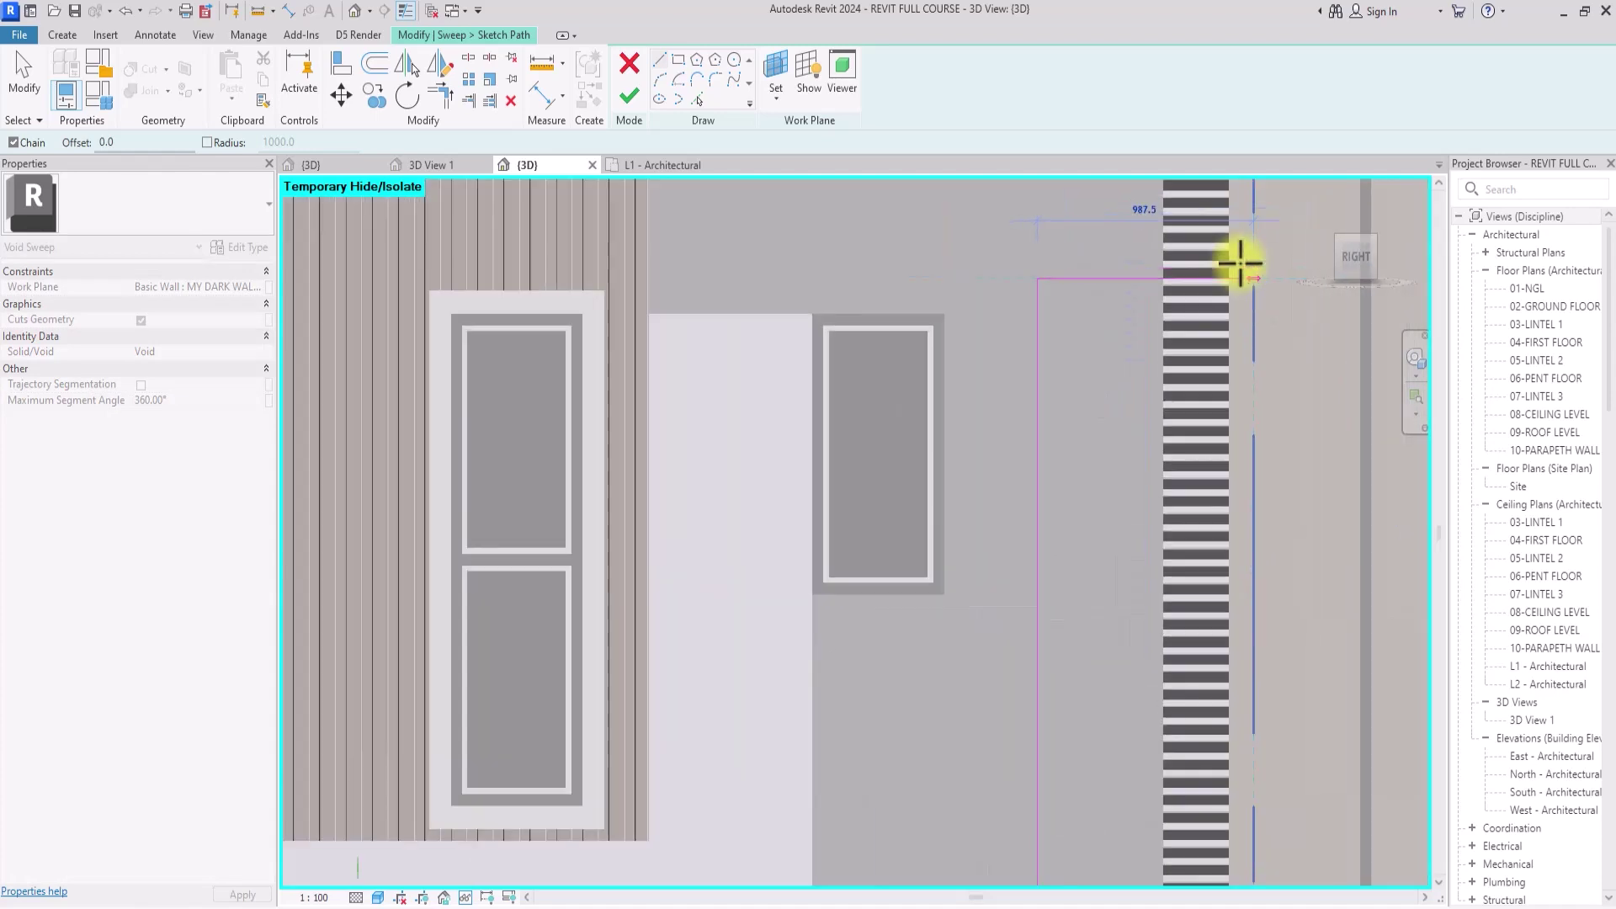
scroll(1237, 266, up, 1)
scroll(1236, 266, down, 5)
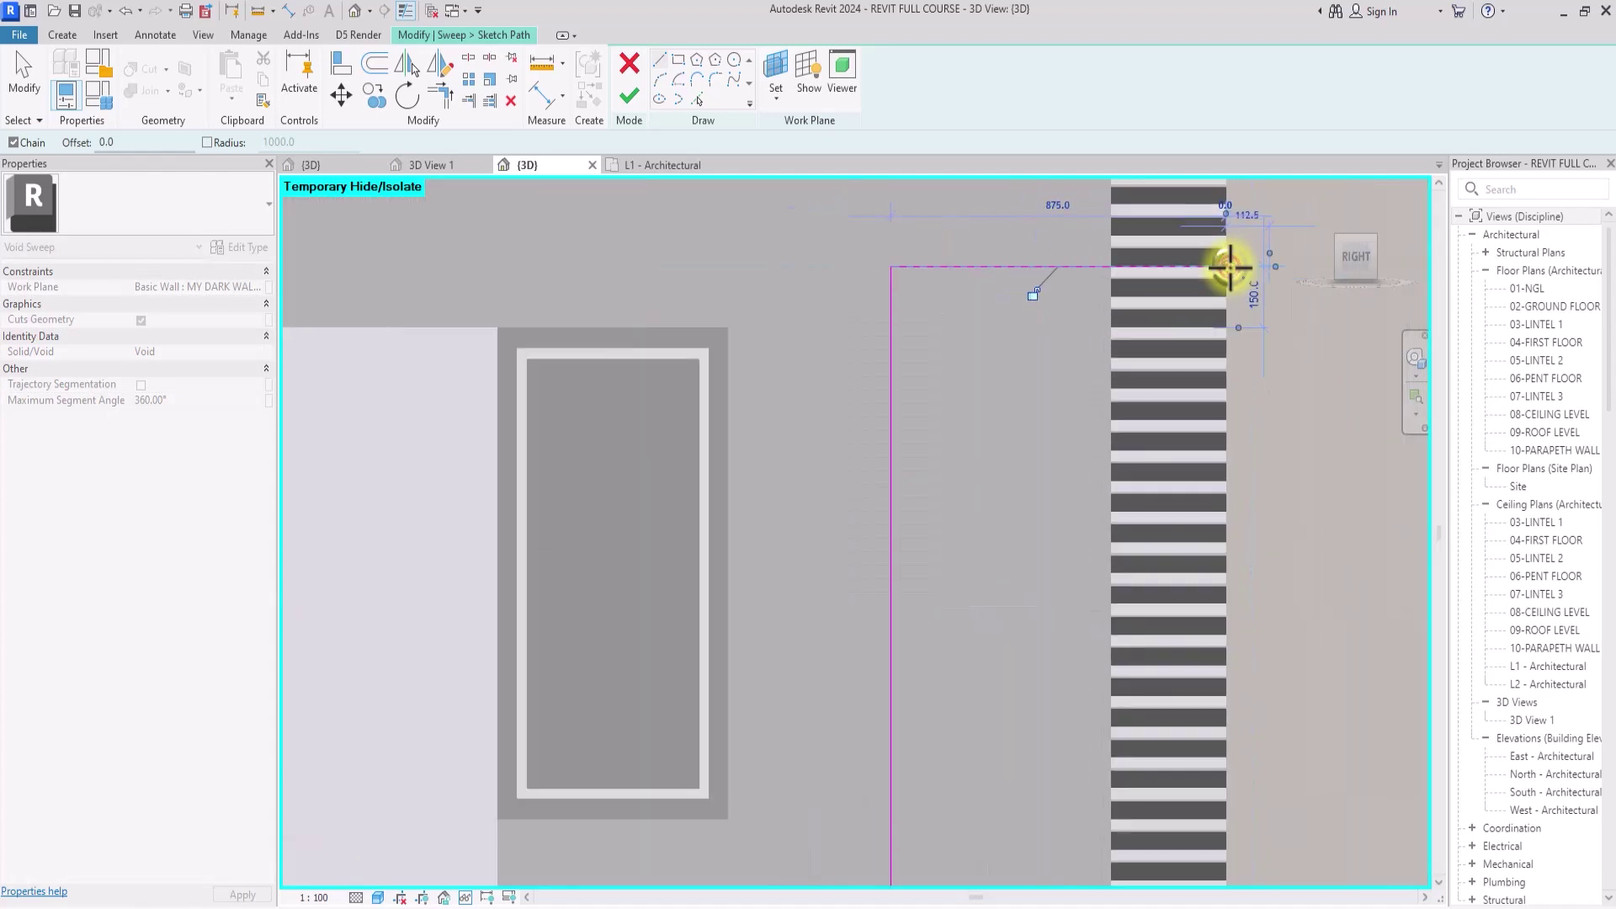
key(Escape)
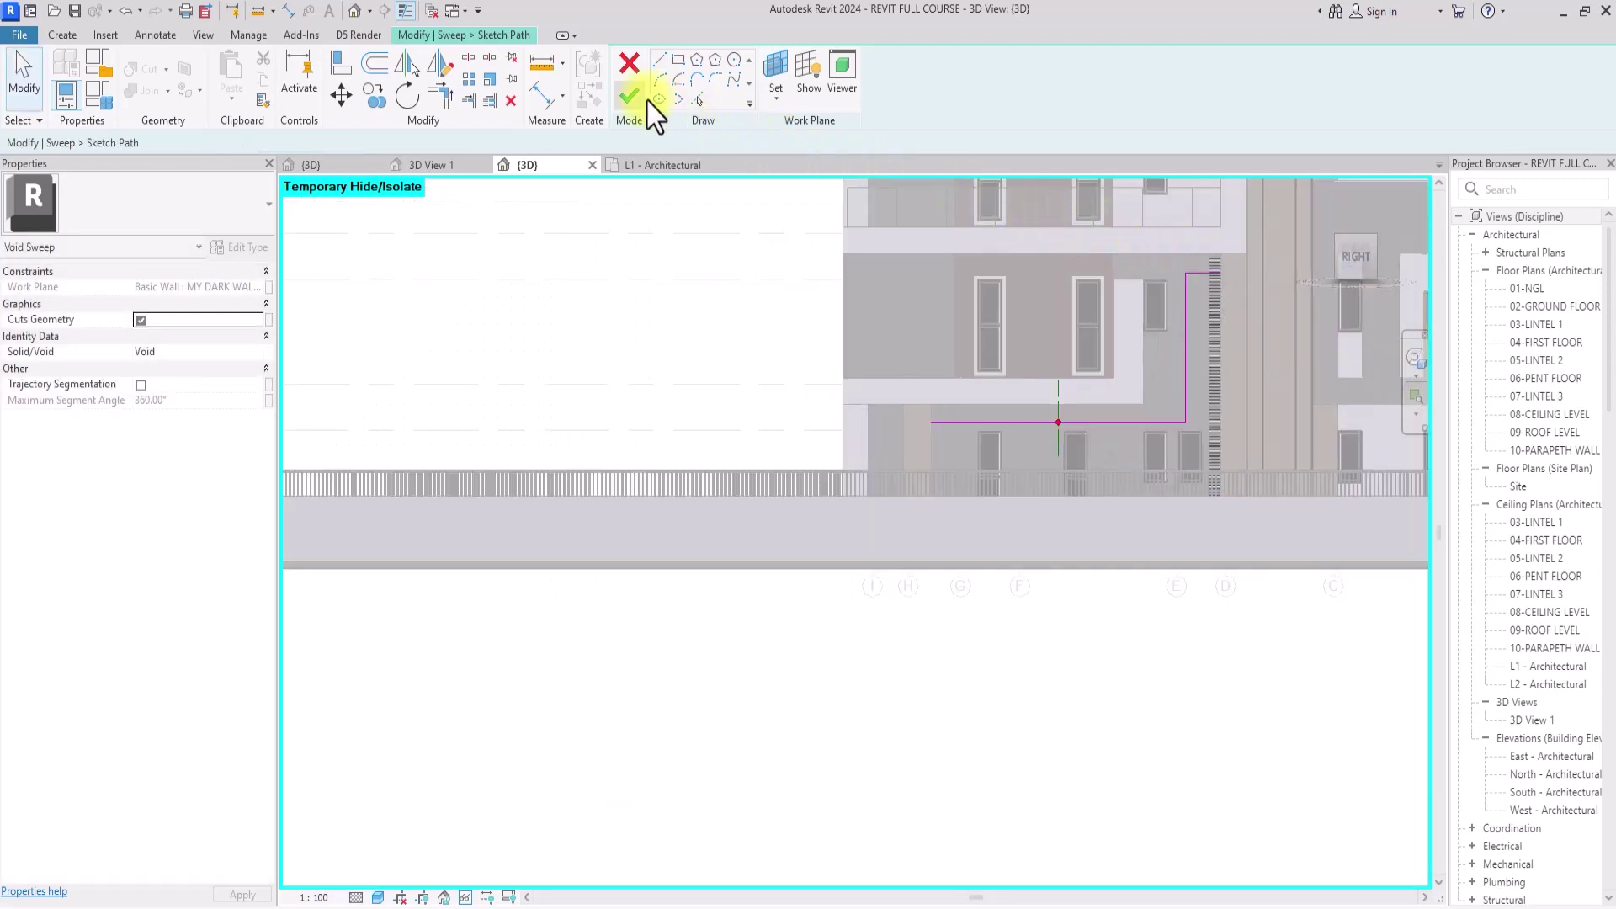
click(629, 95)
In the front view, sketch the sweep profile as a rectangle about 50 mm wide, reaching from the path origin into the wall
click(1341, 255)
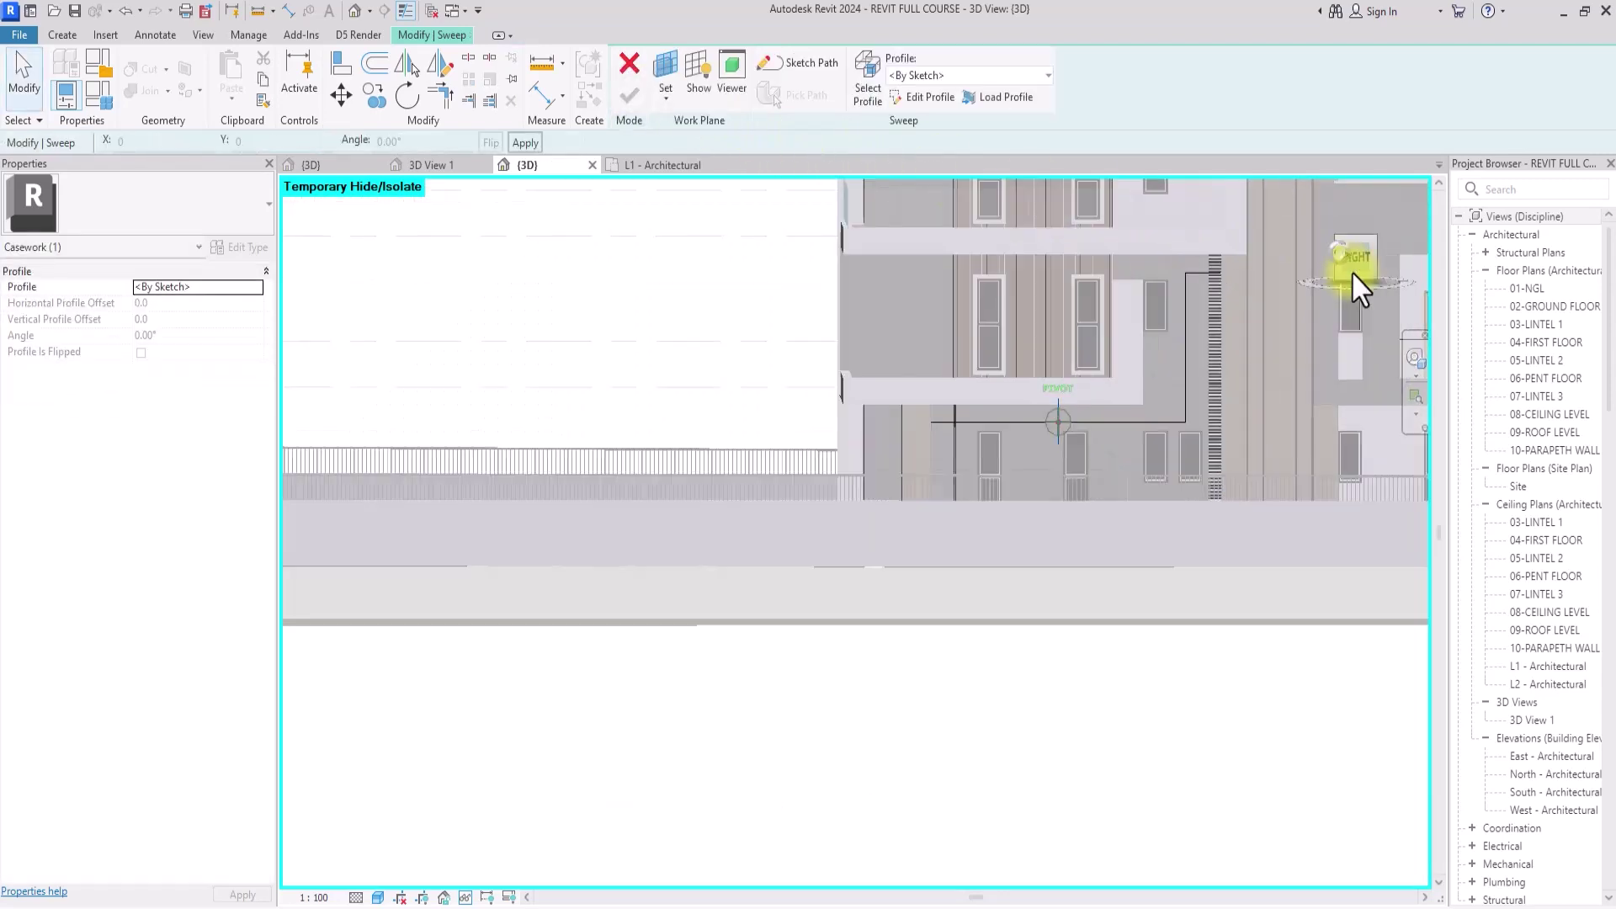
scroll(360, 285, up, 2)
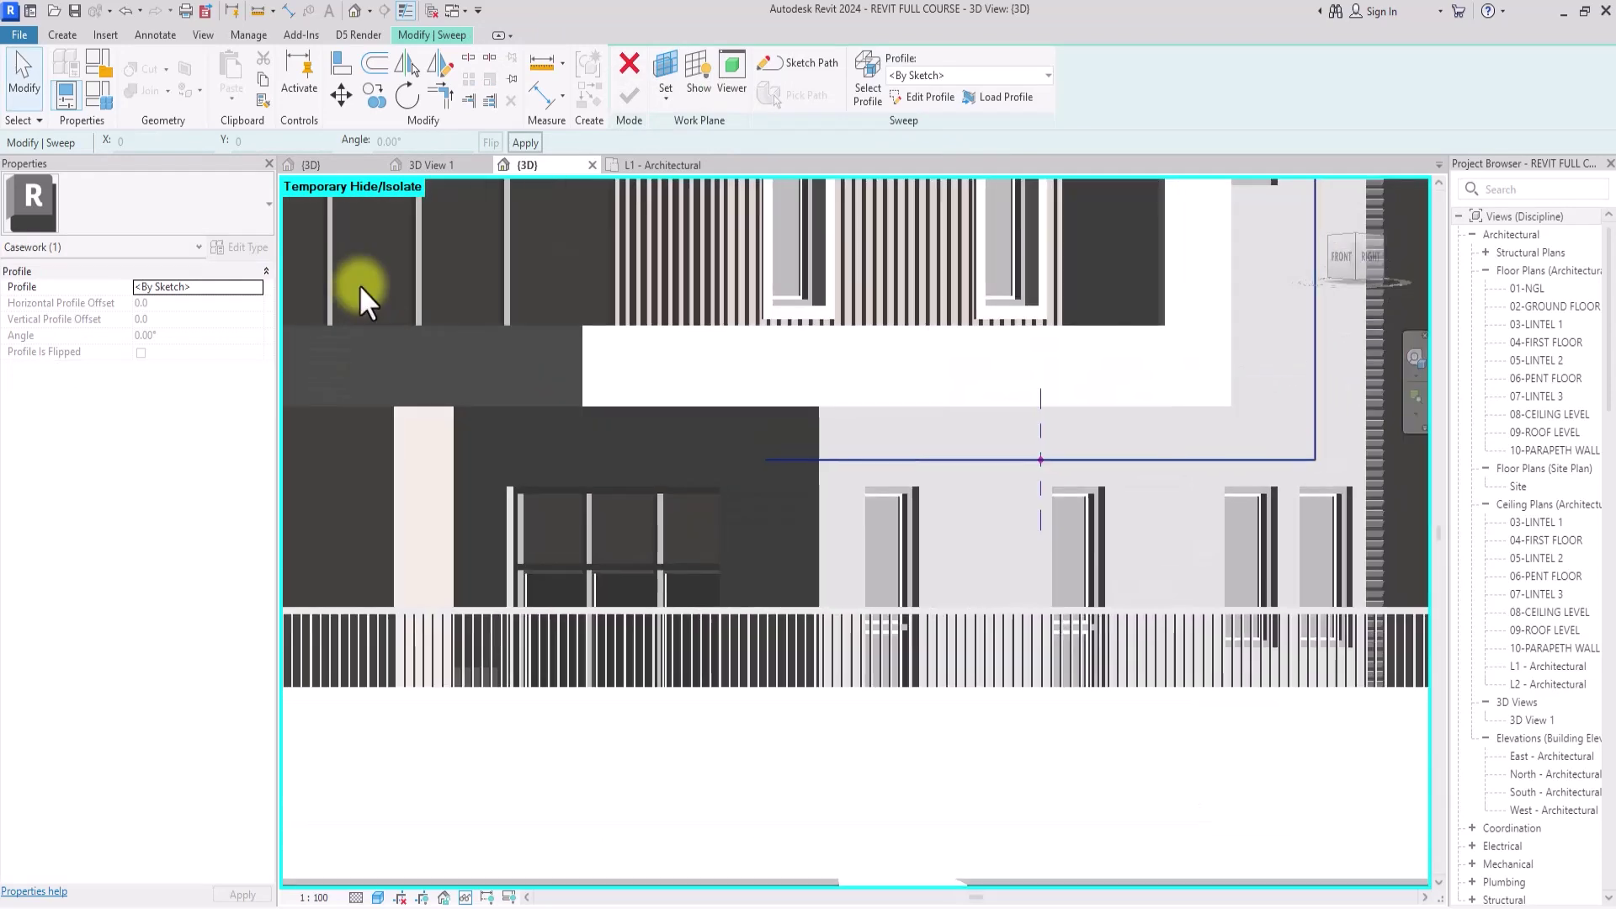
scroll(360, 285, up, 1)
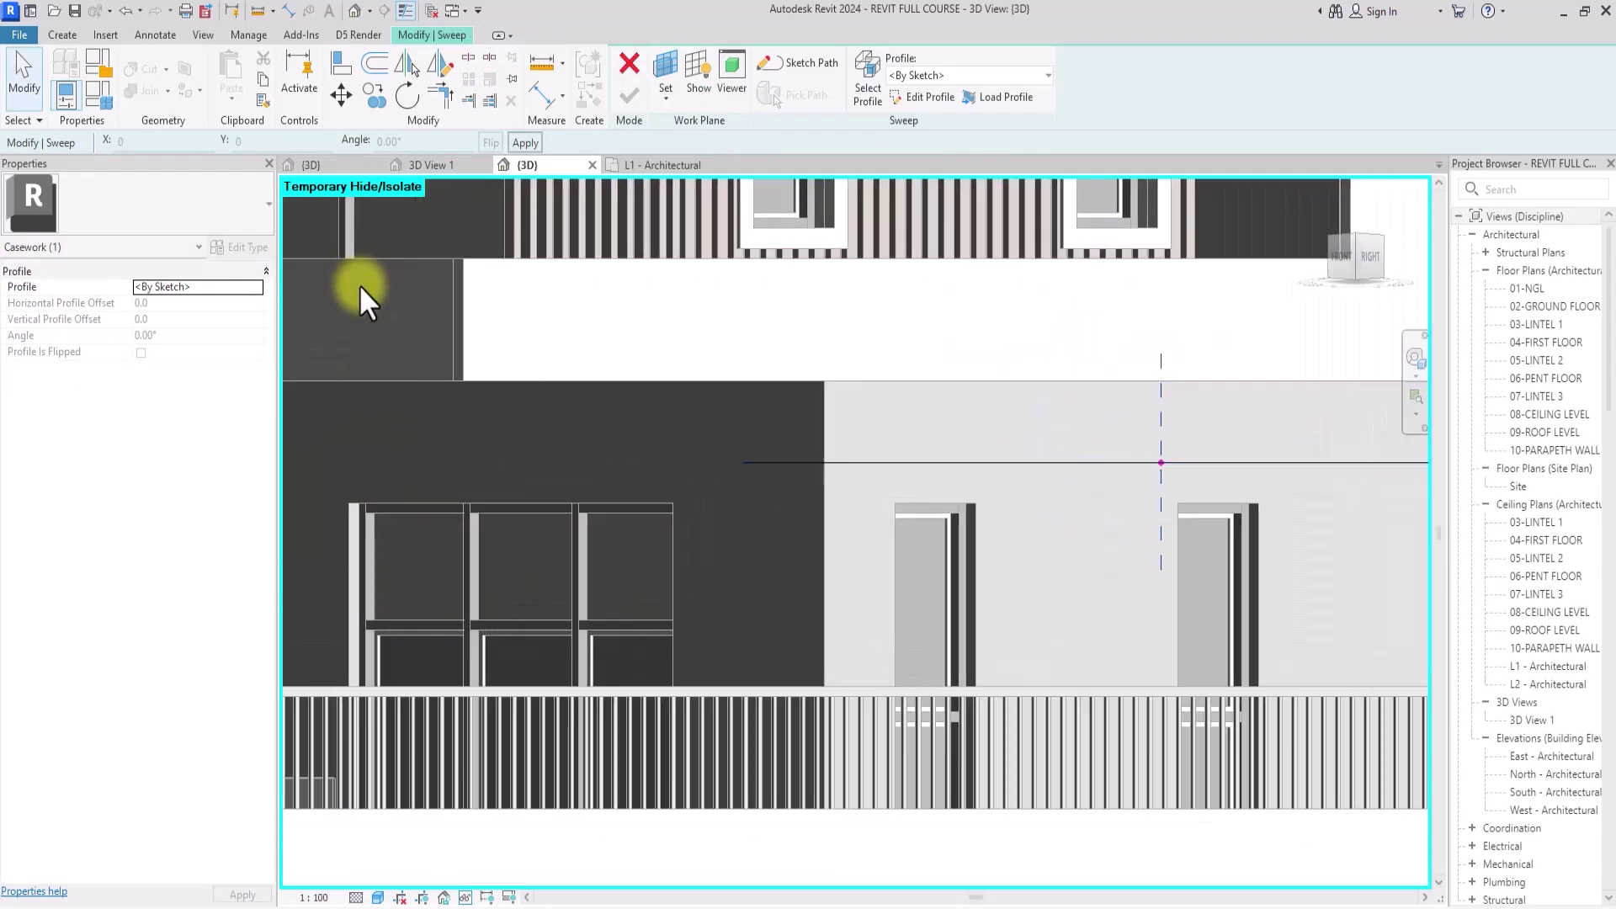
click(1341, 257)
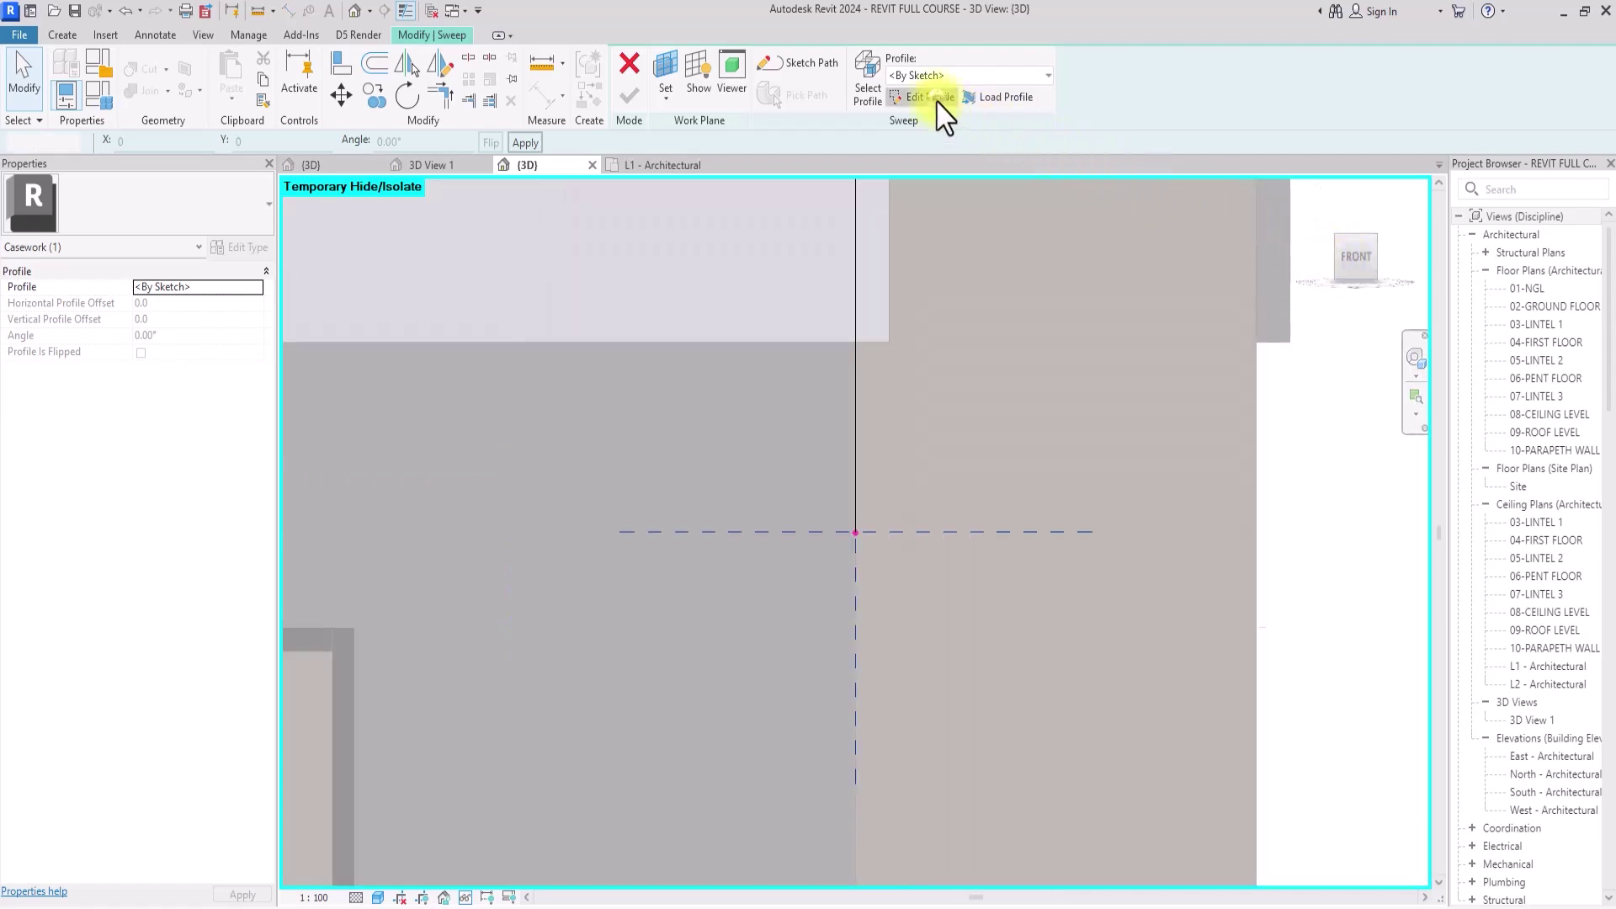
click(930, 98)
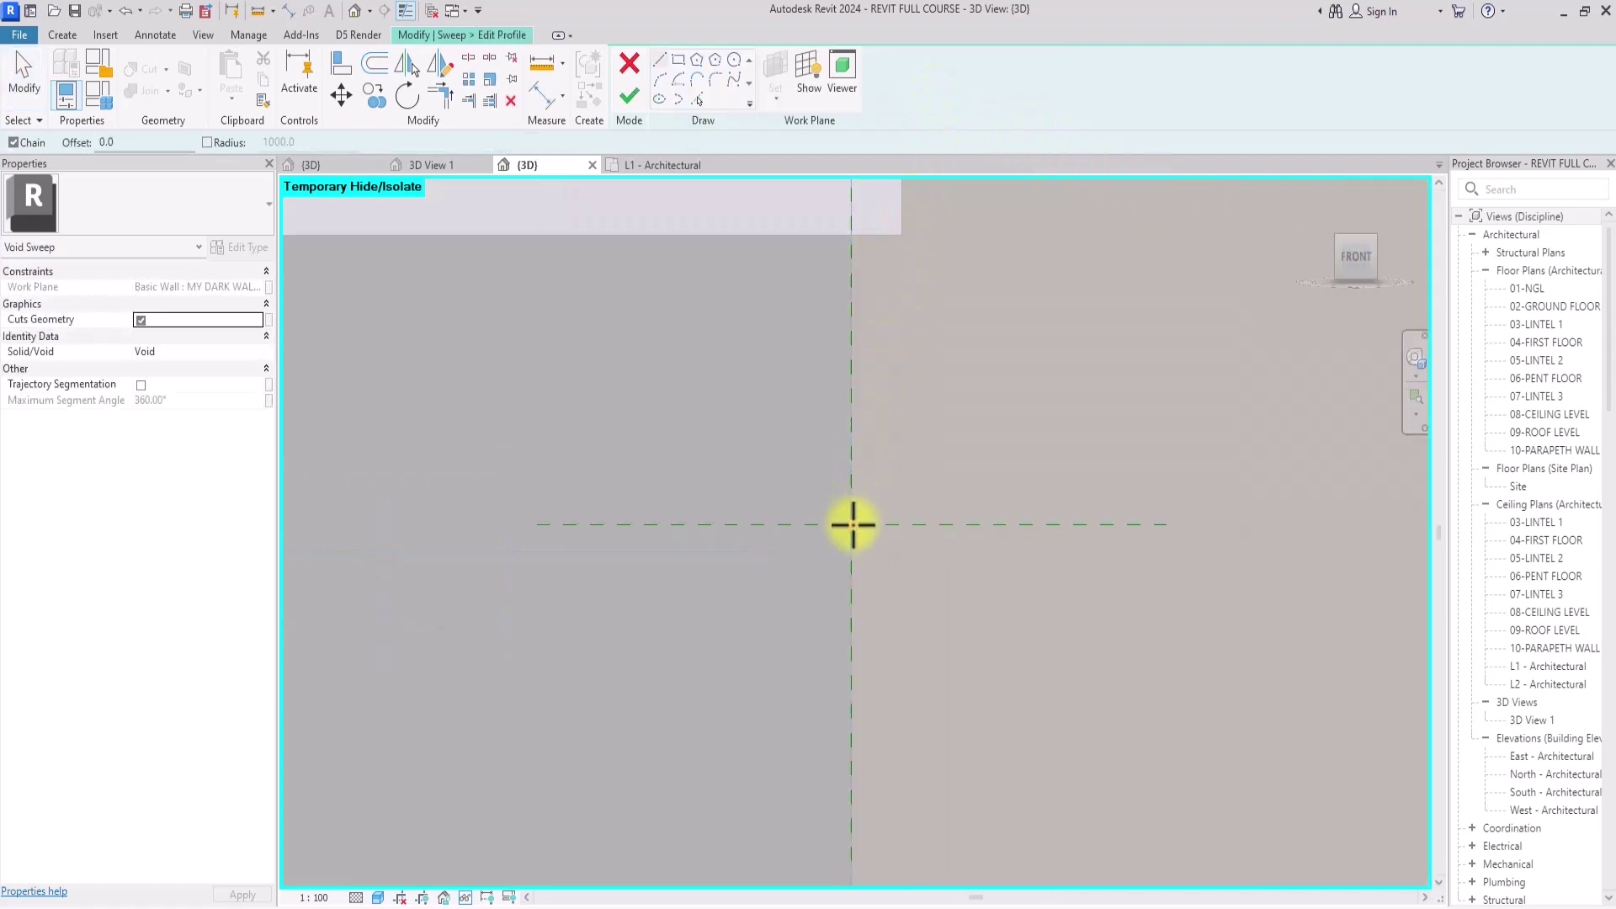
click(851, 523)
scroll(827, 526, up, 2)
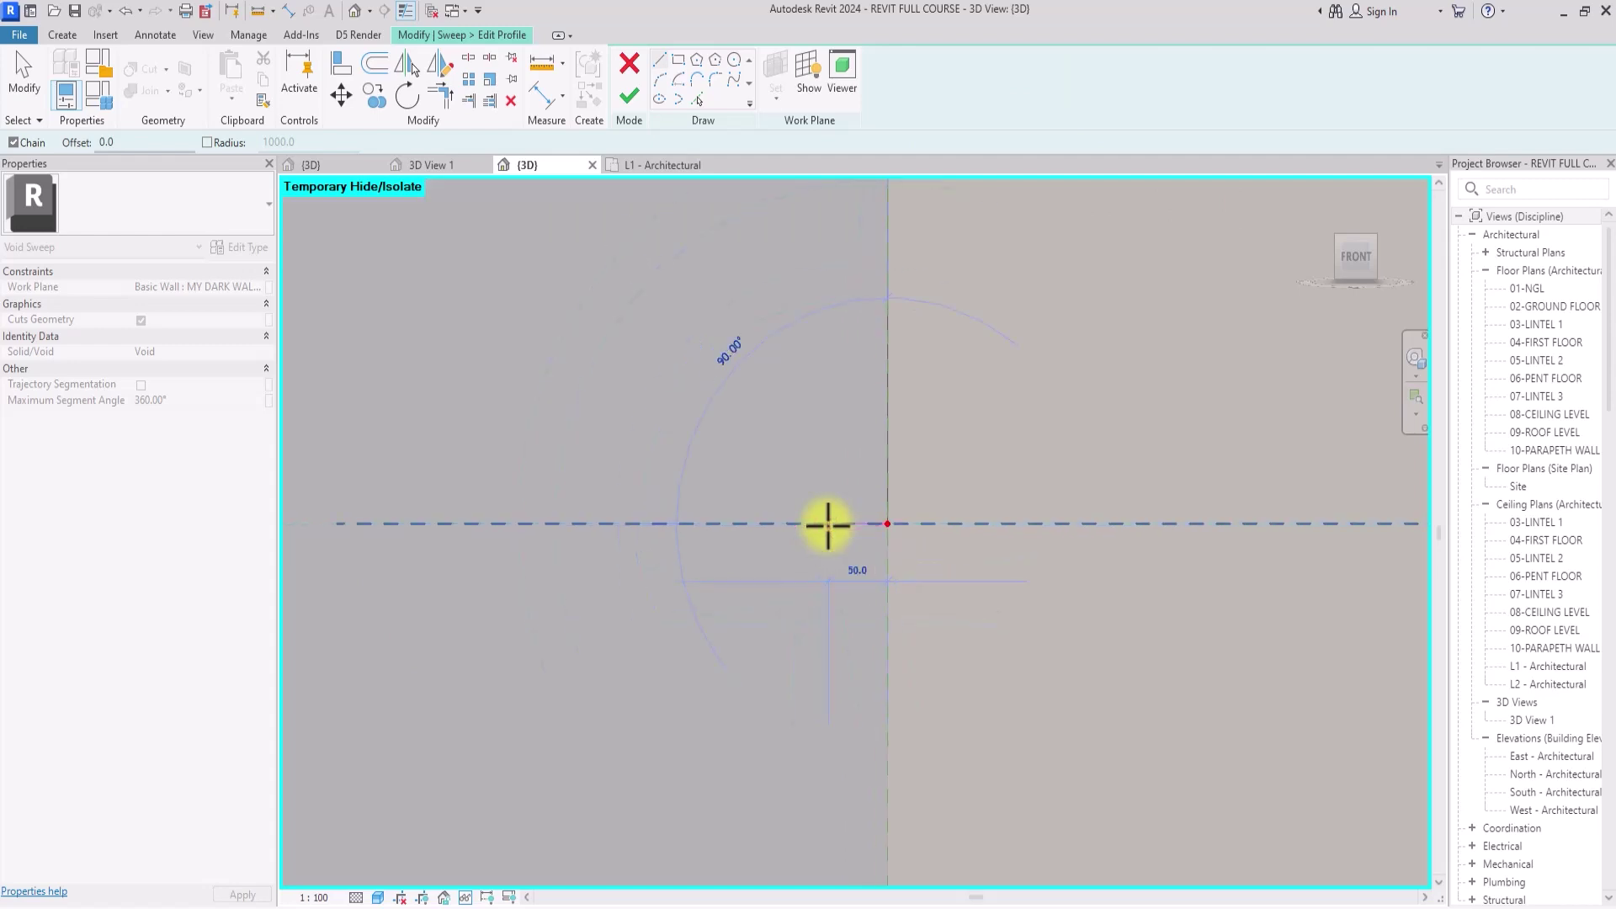
click(827, 524)
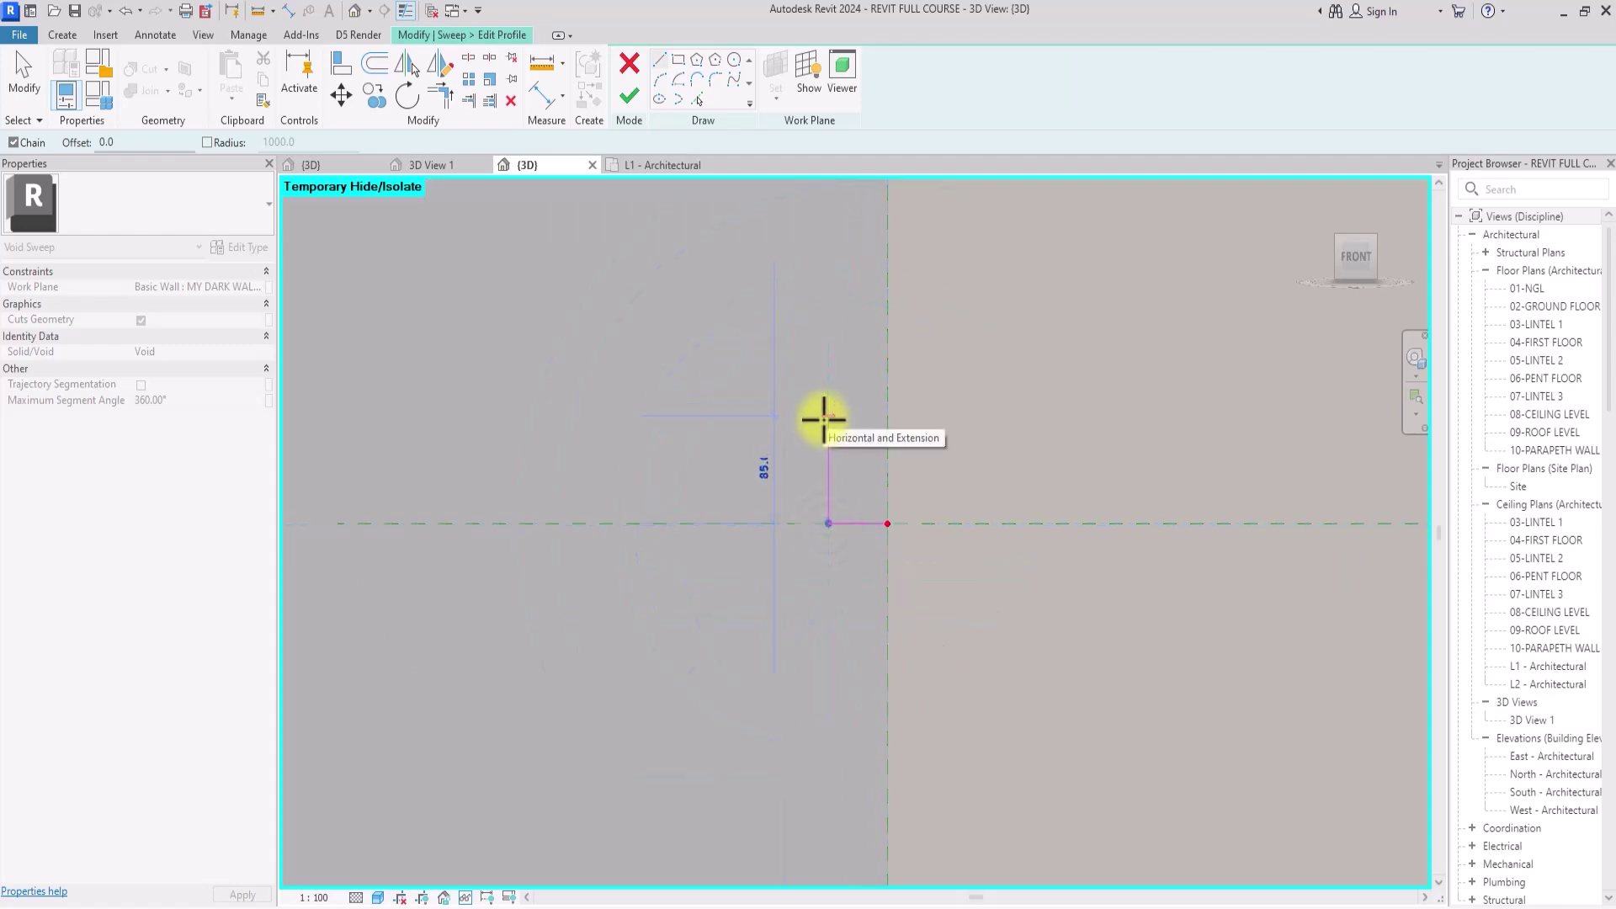
click(824, 419)
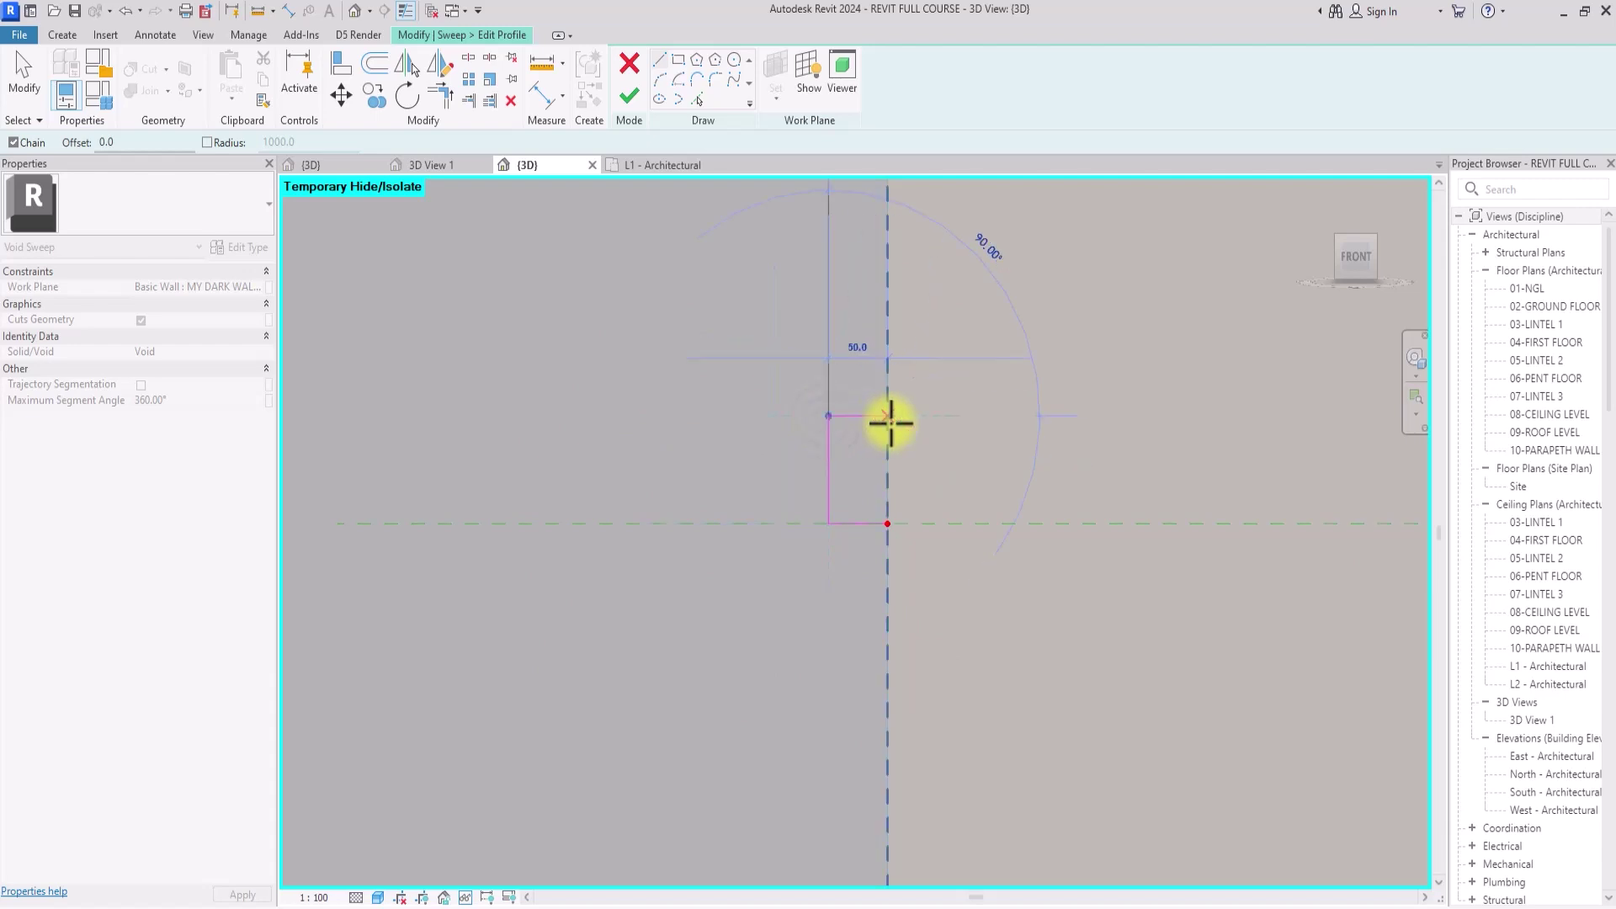
click(889, 418)
click(889, 523)
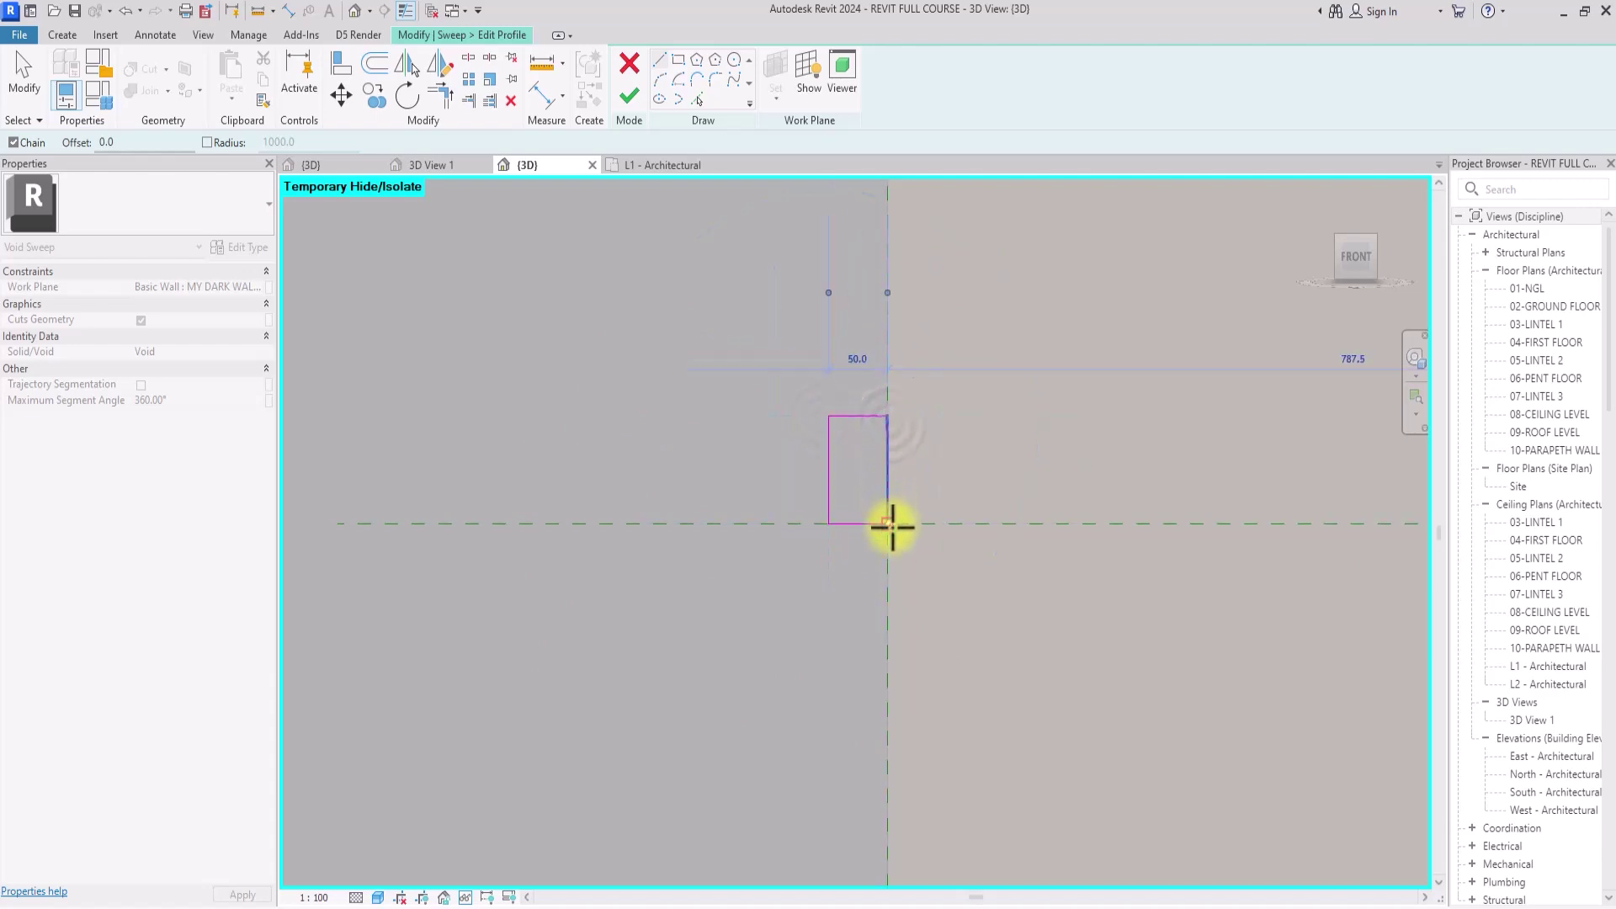
Add a triangular point to the profile's side inside the wall, delete the shared line, and finish the profile and the void sweep
click(828, 416)
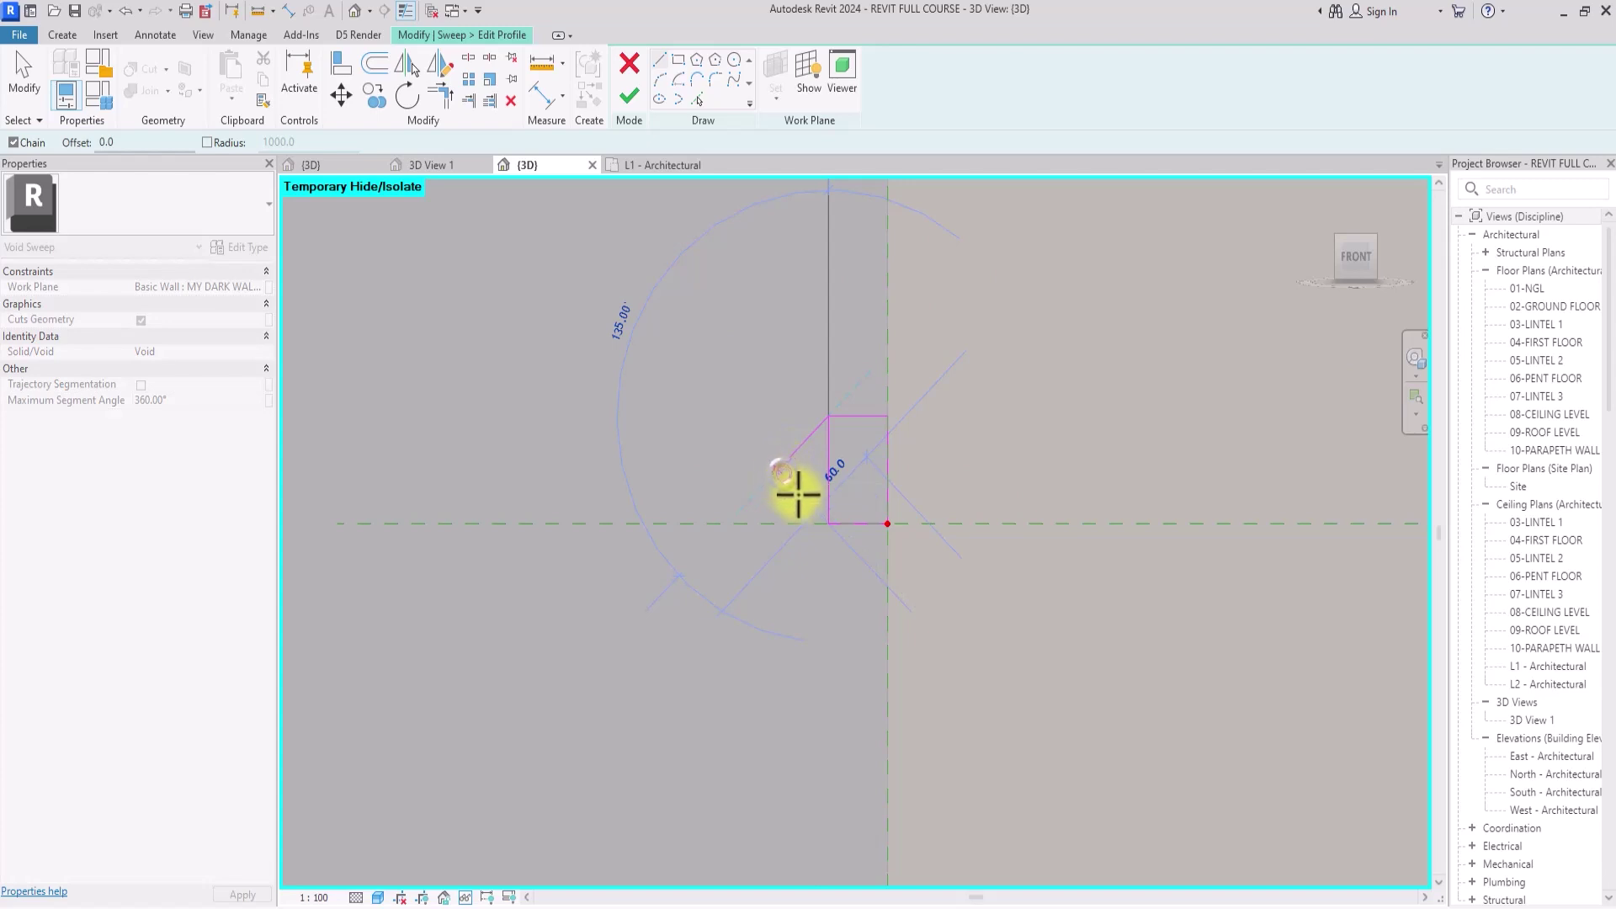
click(778, 469)
click(828, 522)
key(Escape)
scroll(826, 524, up, 2)
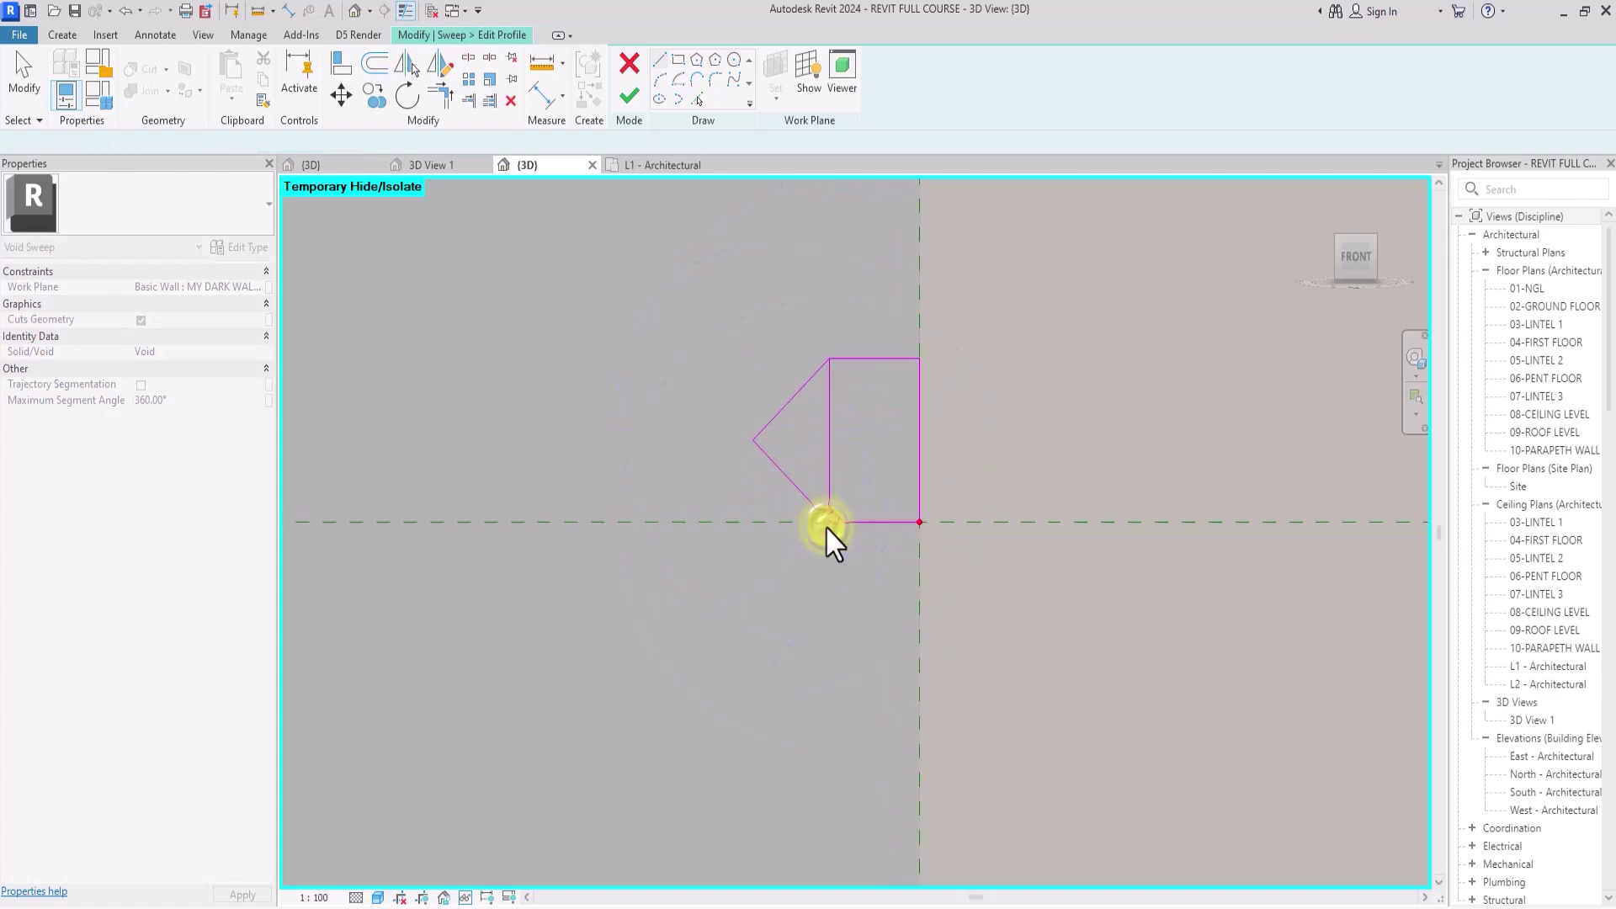
click(831, 463)
key(Delete)
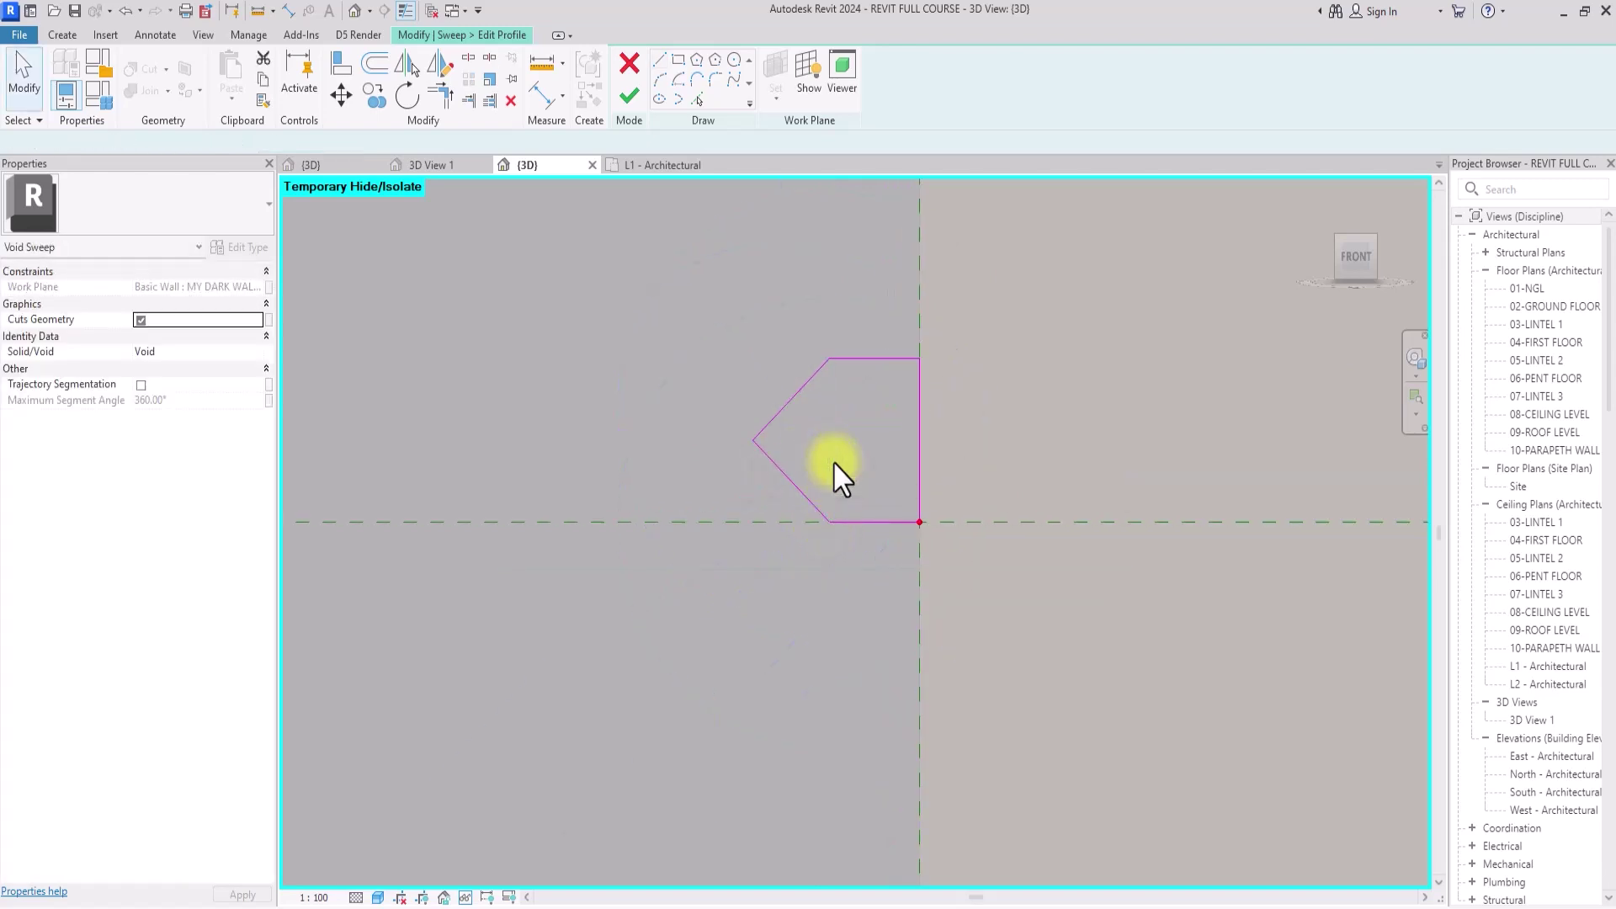
click(633, 95)
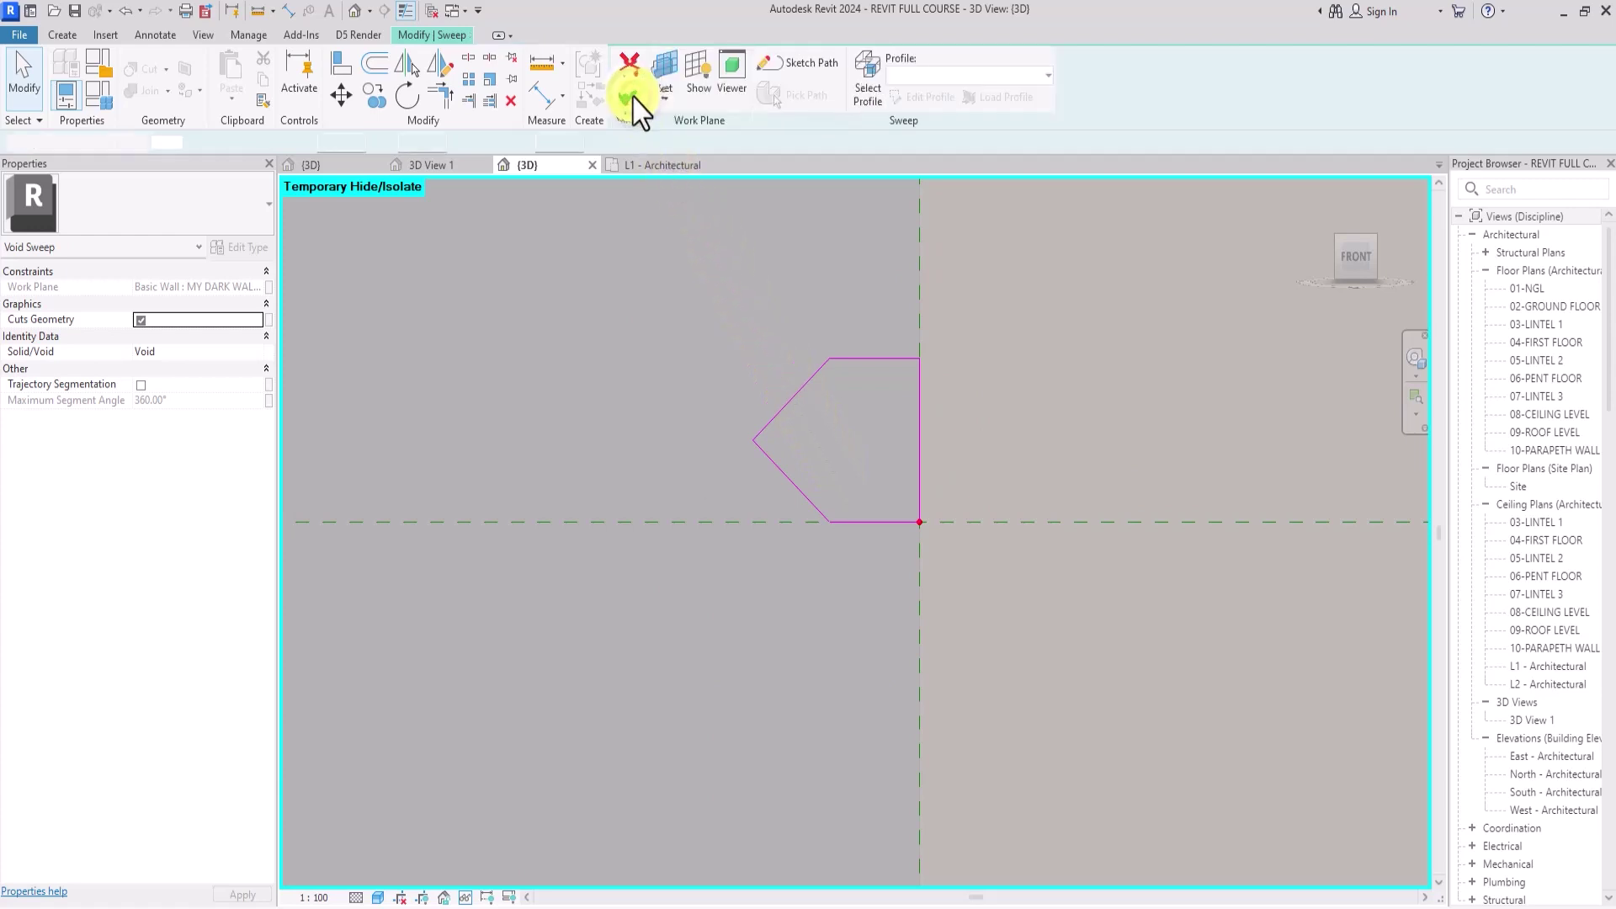
click(633, 97)
Examine from several angles how the void sweep runs along the dark wall
scroll(1000, 353, down, 3)
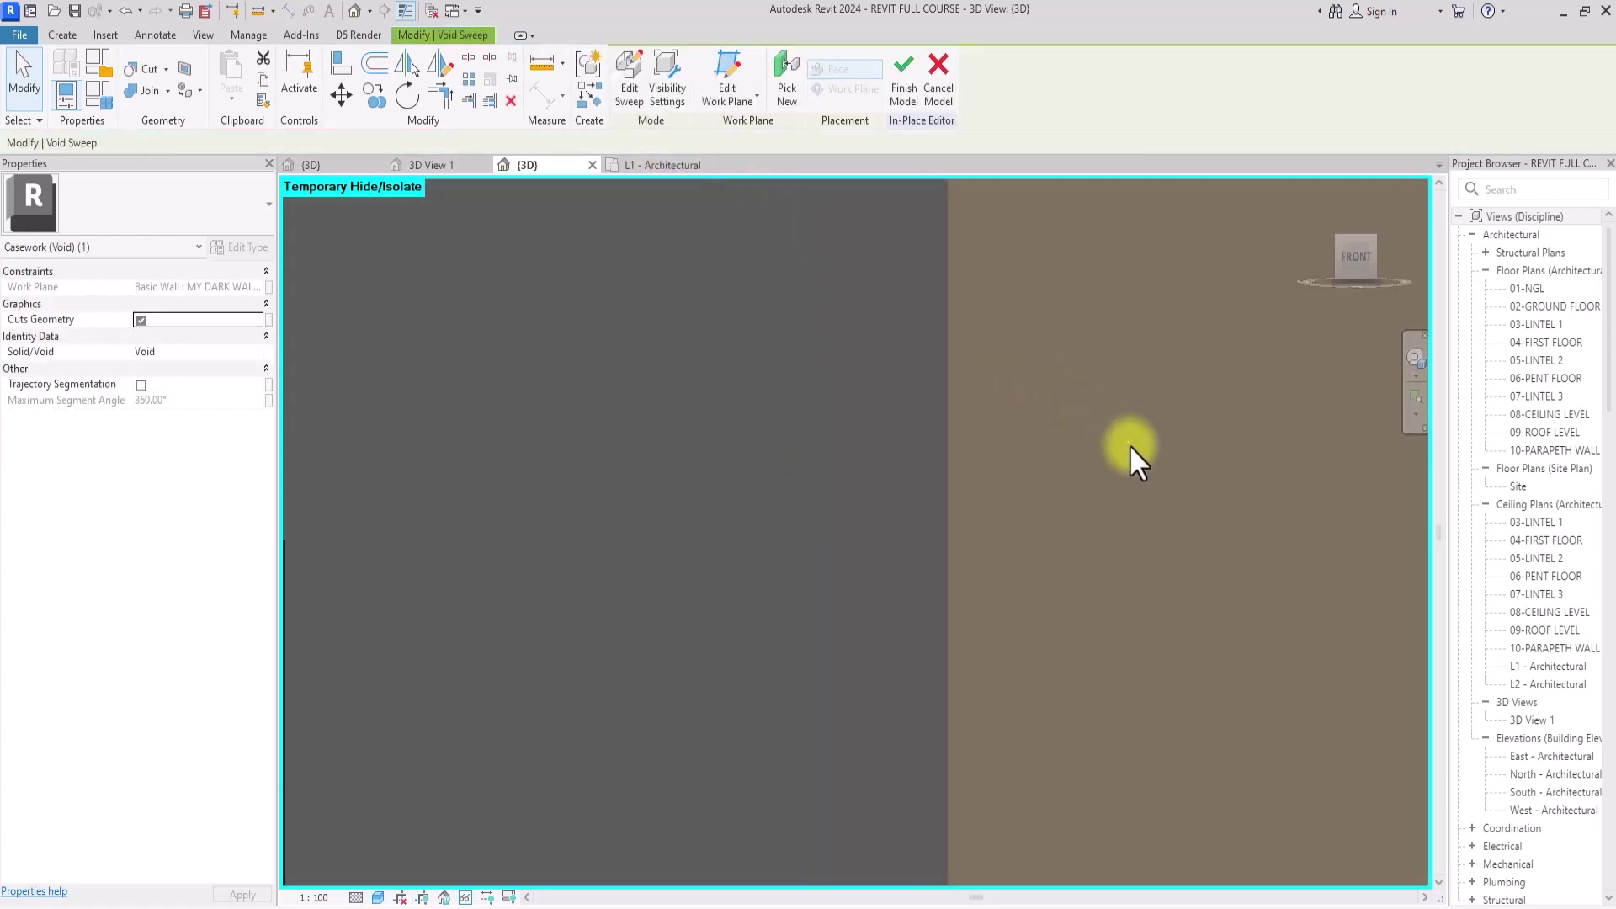
click(1129, 445)
drag(1351, 253, 1265, 280)
scroll(1261, 281, down, 2)
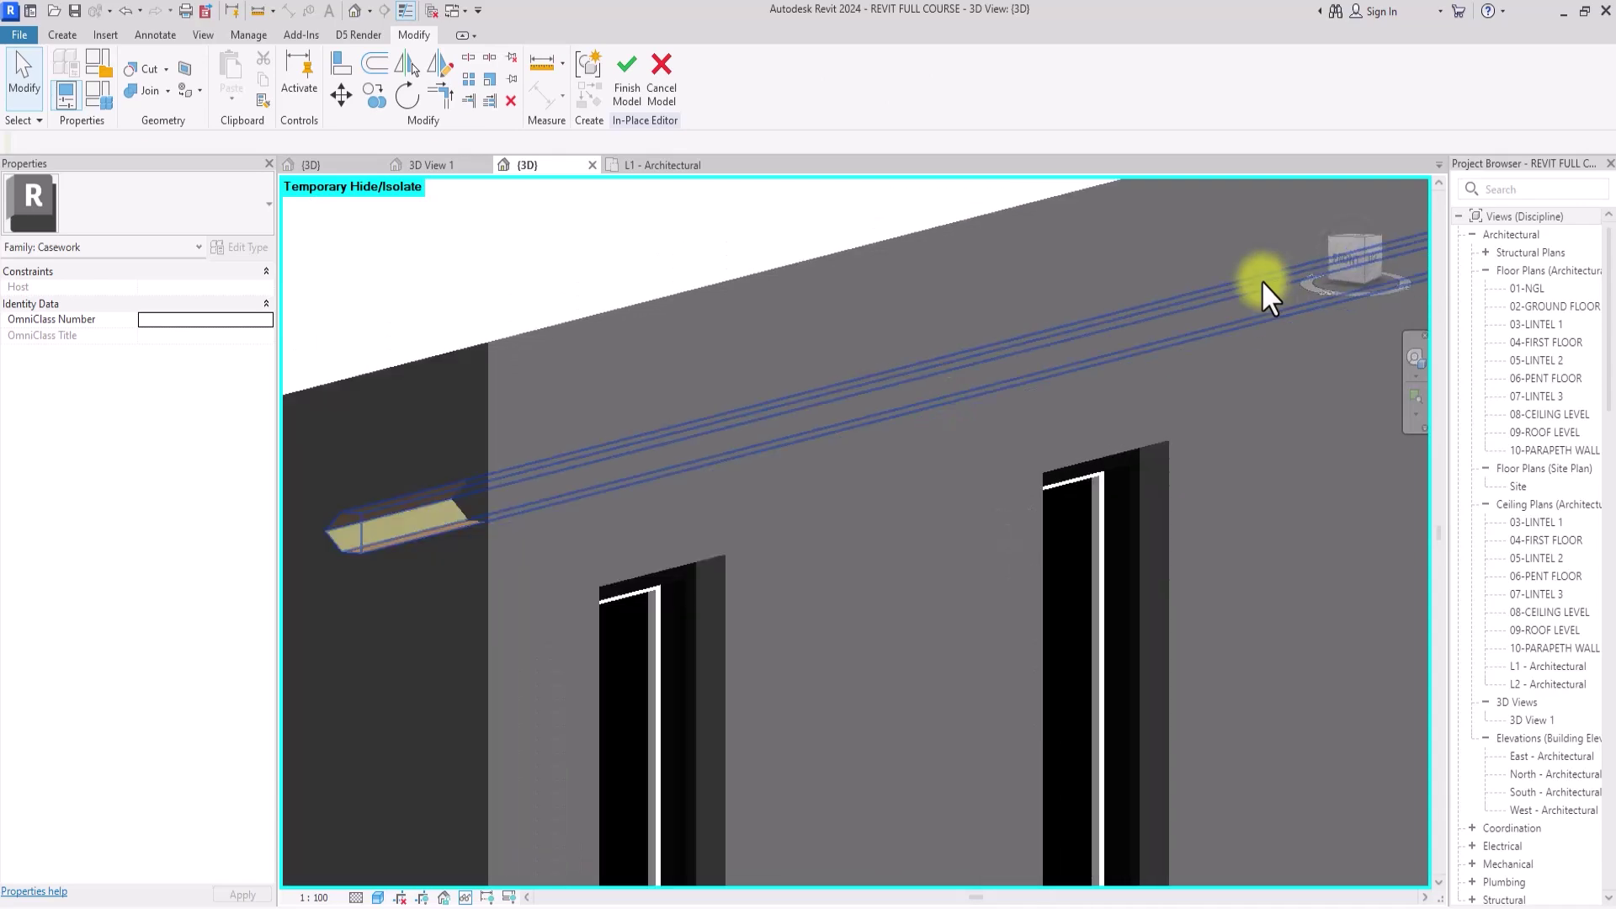
middle_drag(1261, 280, 1161, 387)
scroll(1261, 280, down, 2)
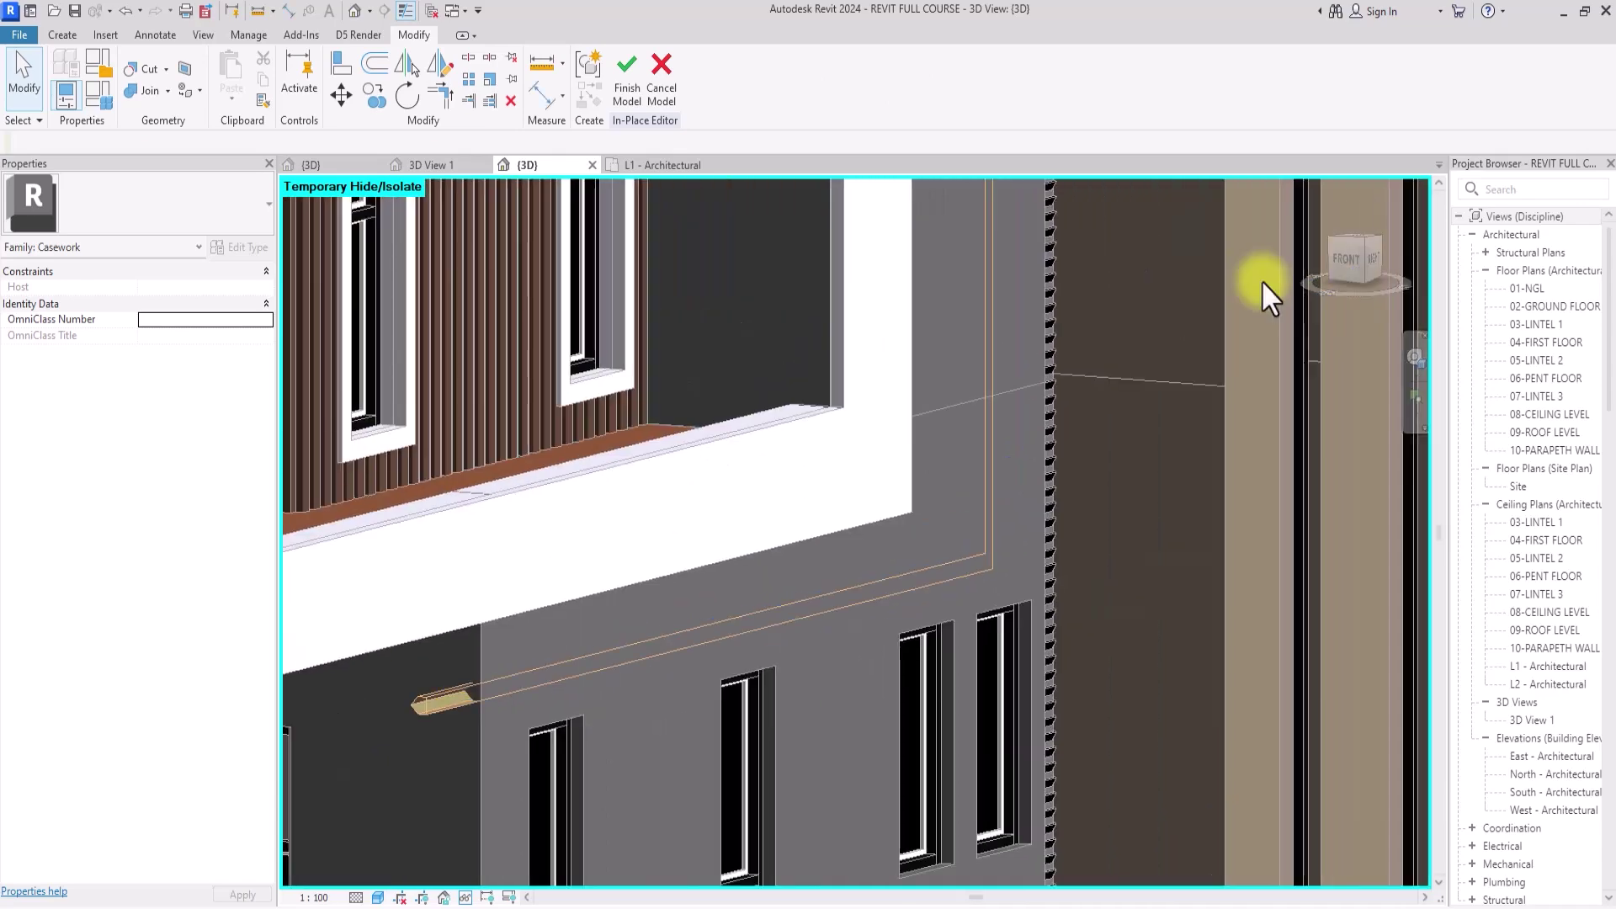
middle_drag(1261, 281, 1129, 350)
scroll(1129, 347, down, 3)
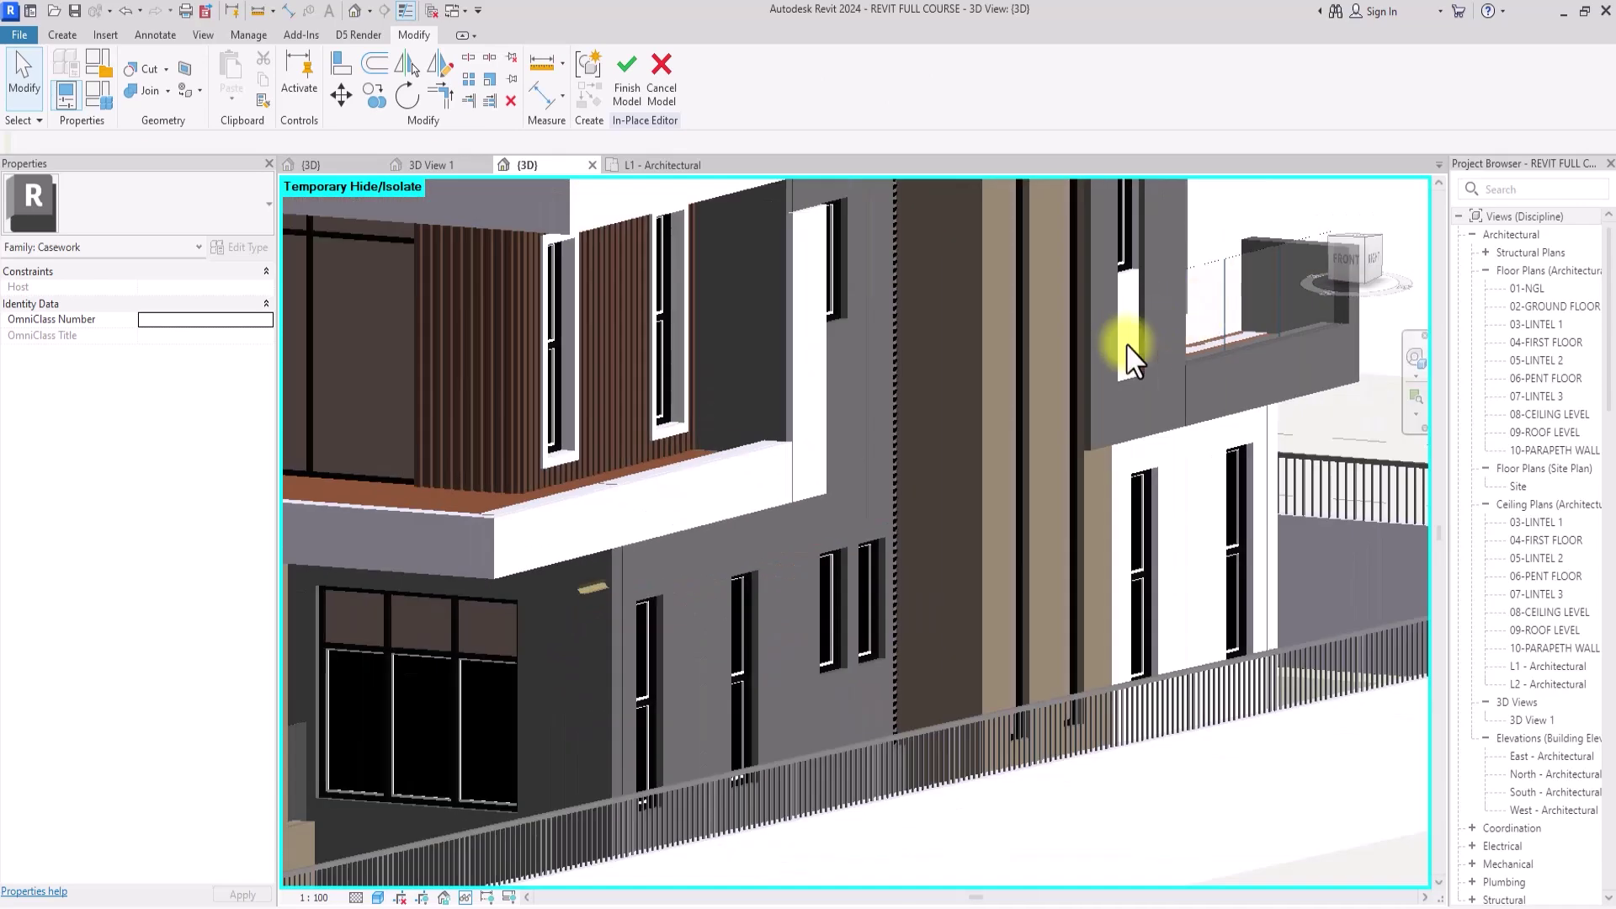
Cut the dark wall's geometry with the void sweep, using the Multiple Cut option
click(603, 583)
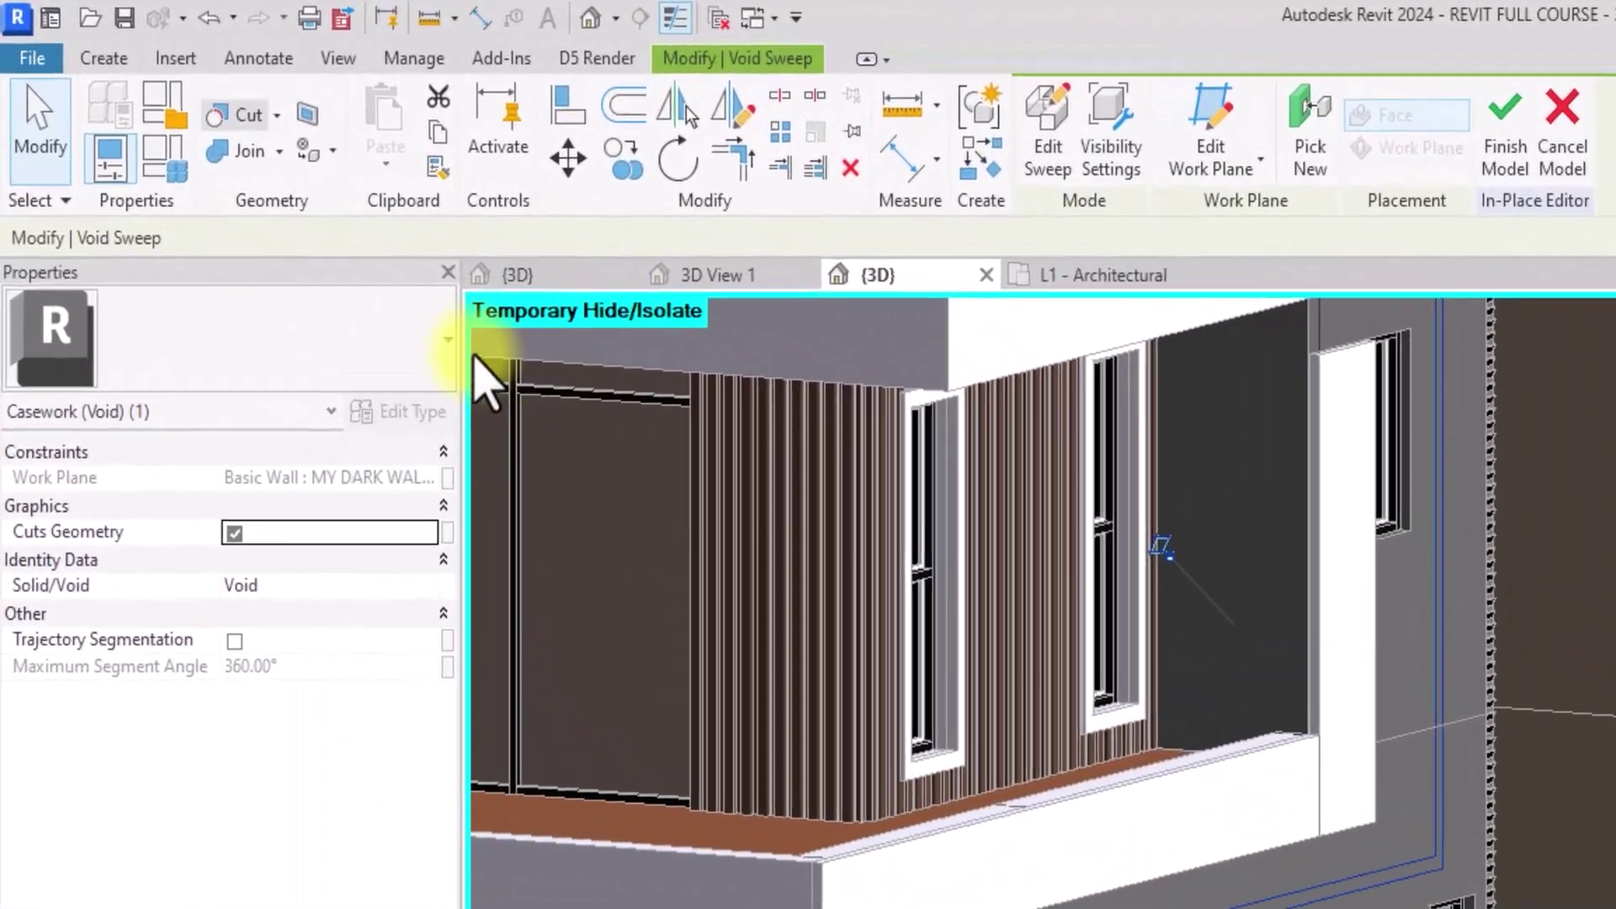
click(188, 78)
click(272, 177)
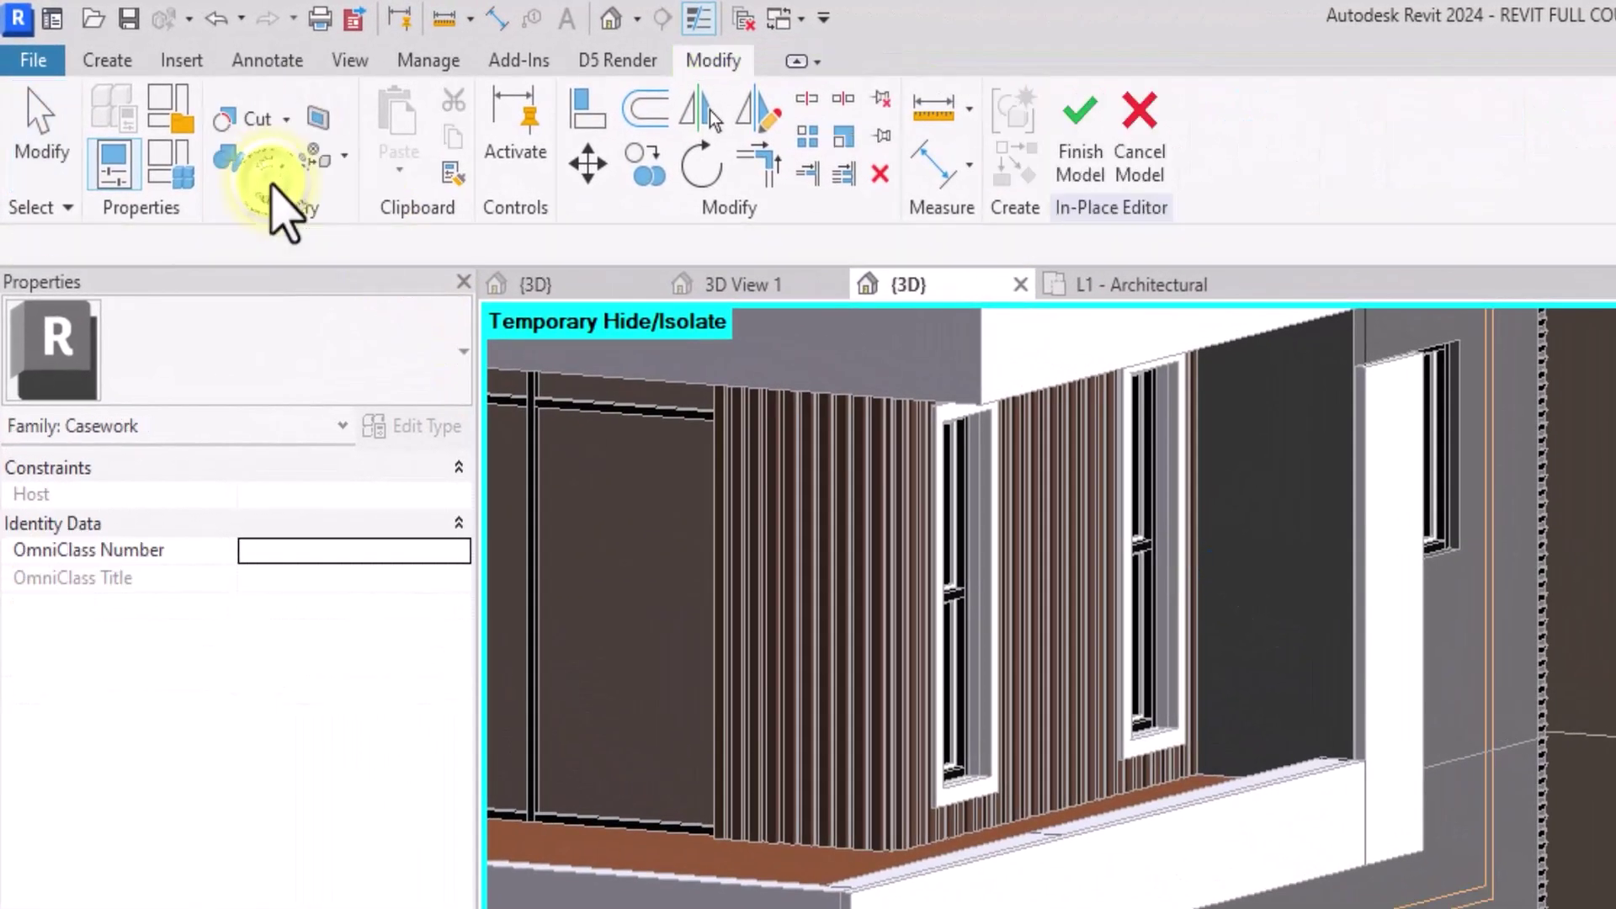
click(22, 246)
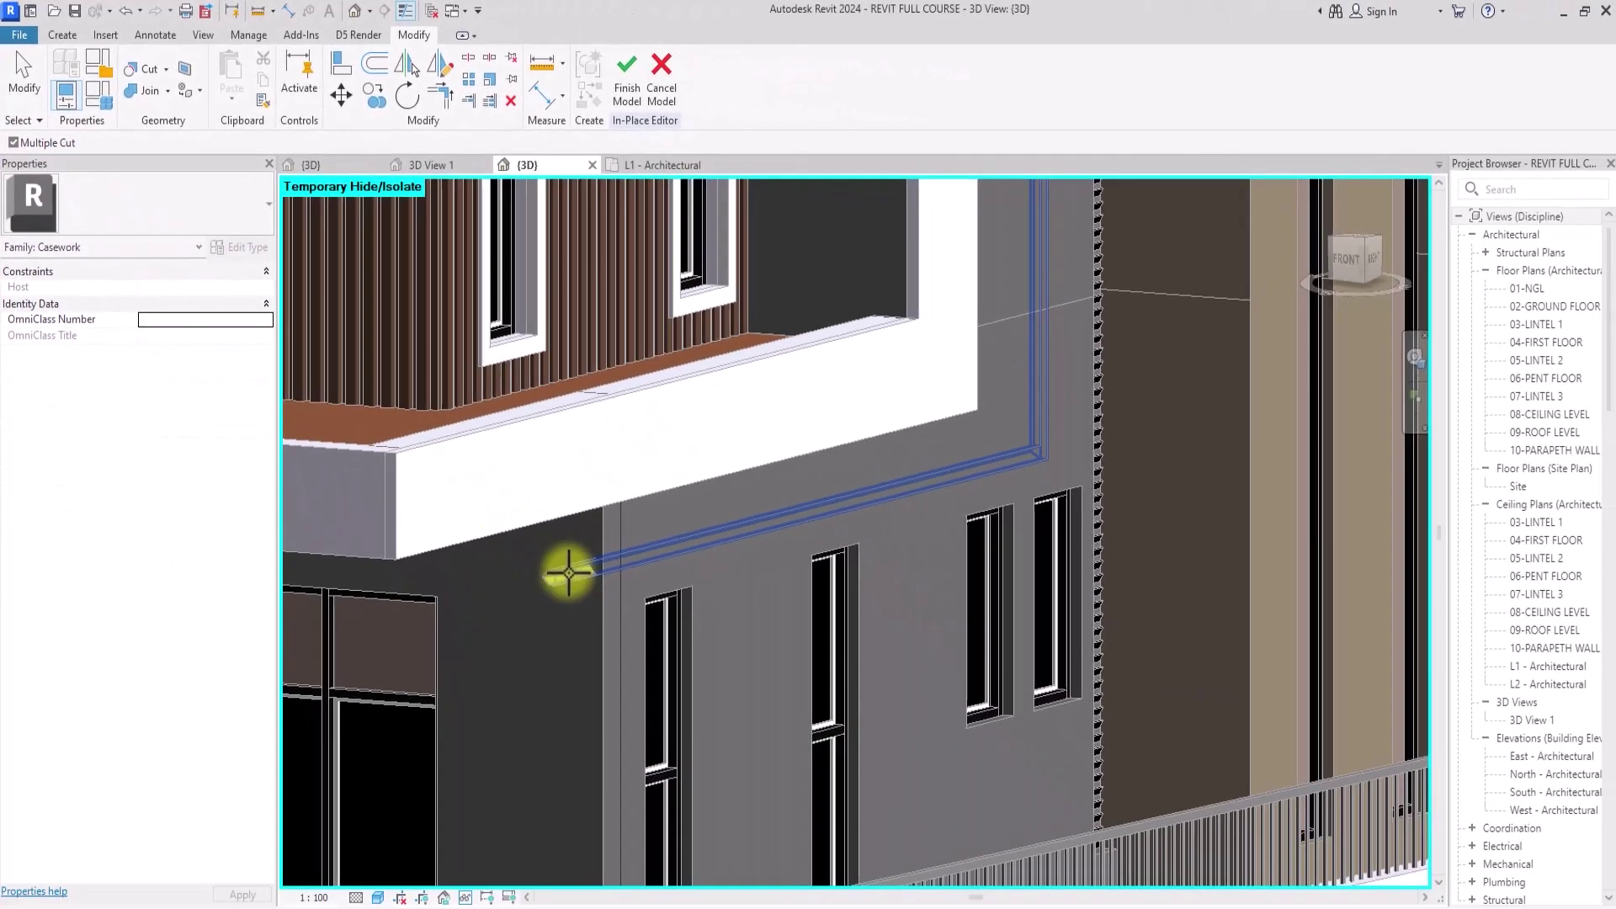
click(569, 573)
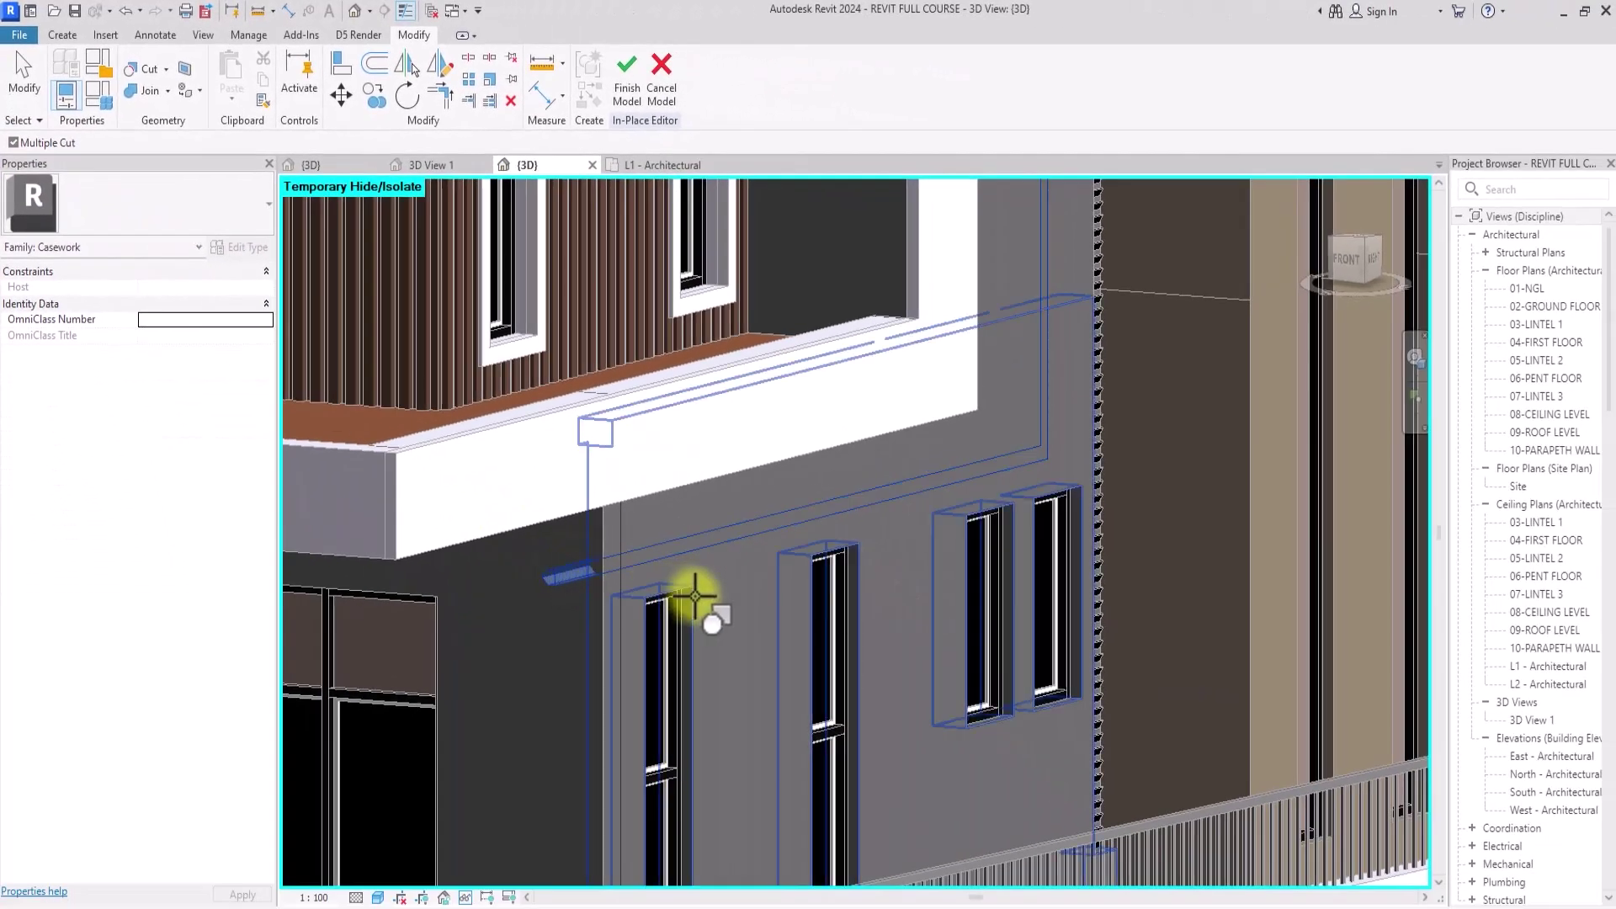
click(695, 596)
middle_drag(975, 296, 696, 596)
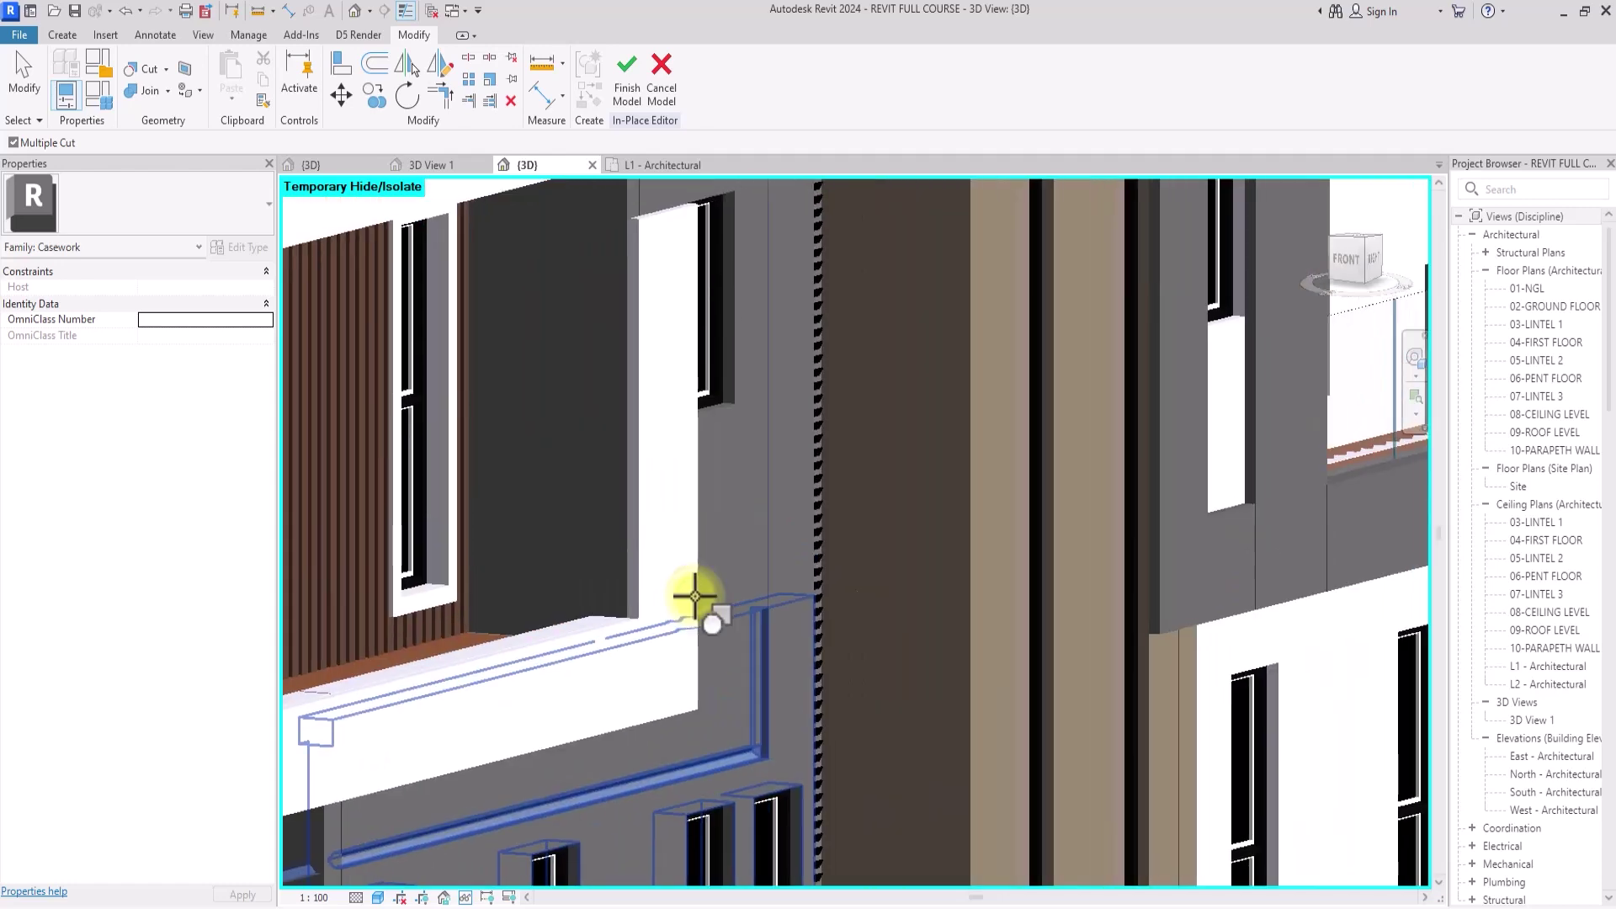
Check the void sweep's upper end beside the slatted strip, end the geometry cut and finish the in-place model
middle_drag(737, 406, 695, 884)
scroll(739, 410, up, 3)
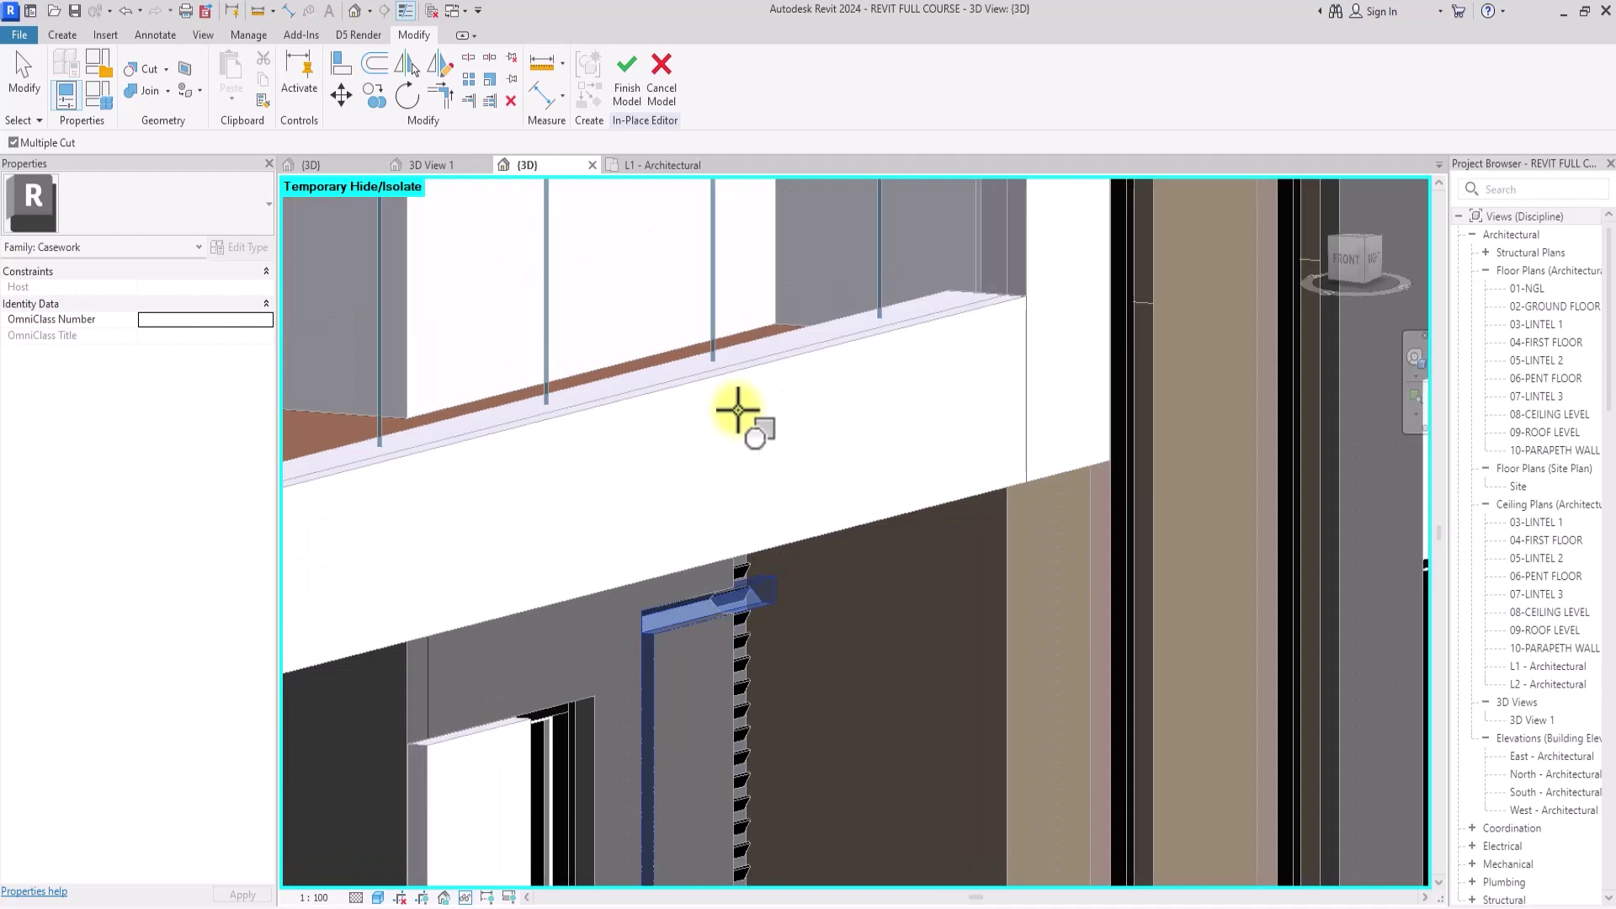
scroll(738, 411, up, 6)
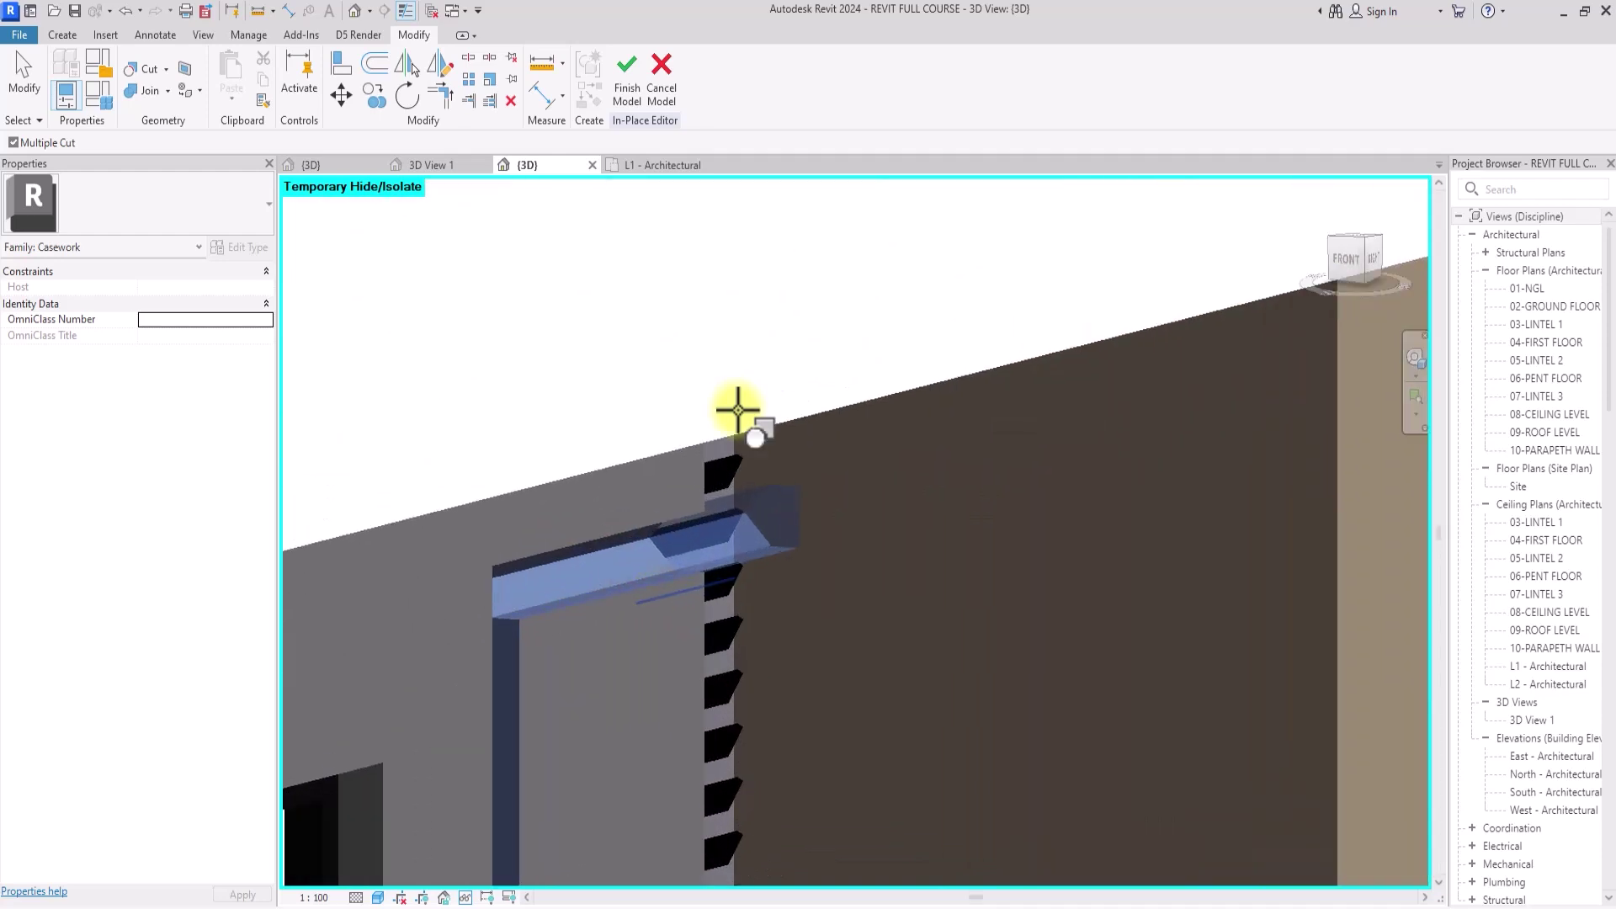
scroll(739, 411, down, 4)
middle_drag(738, 411, 770, 191)
scroll(739, 410, down, 5)
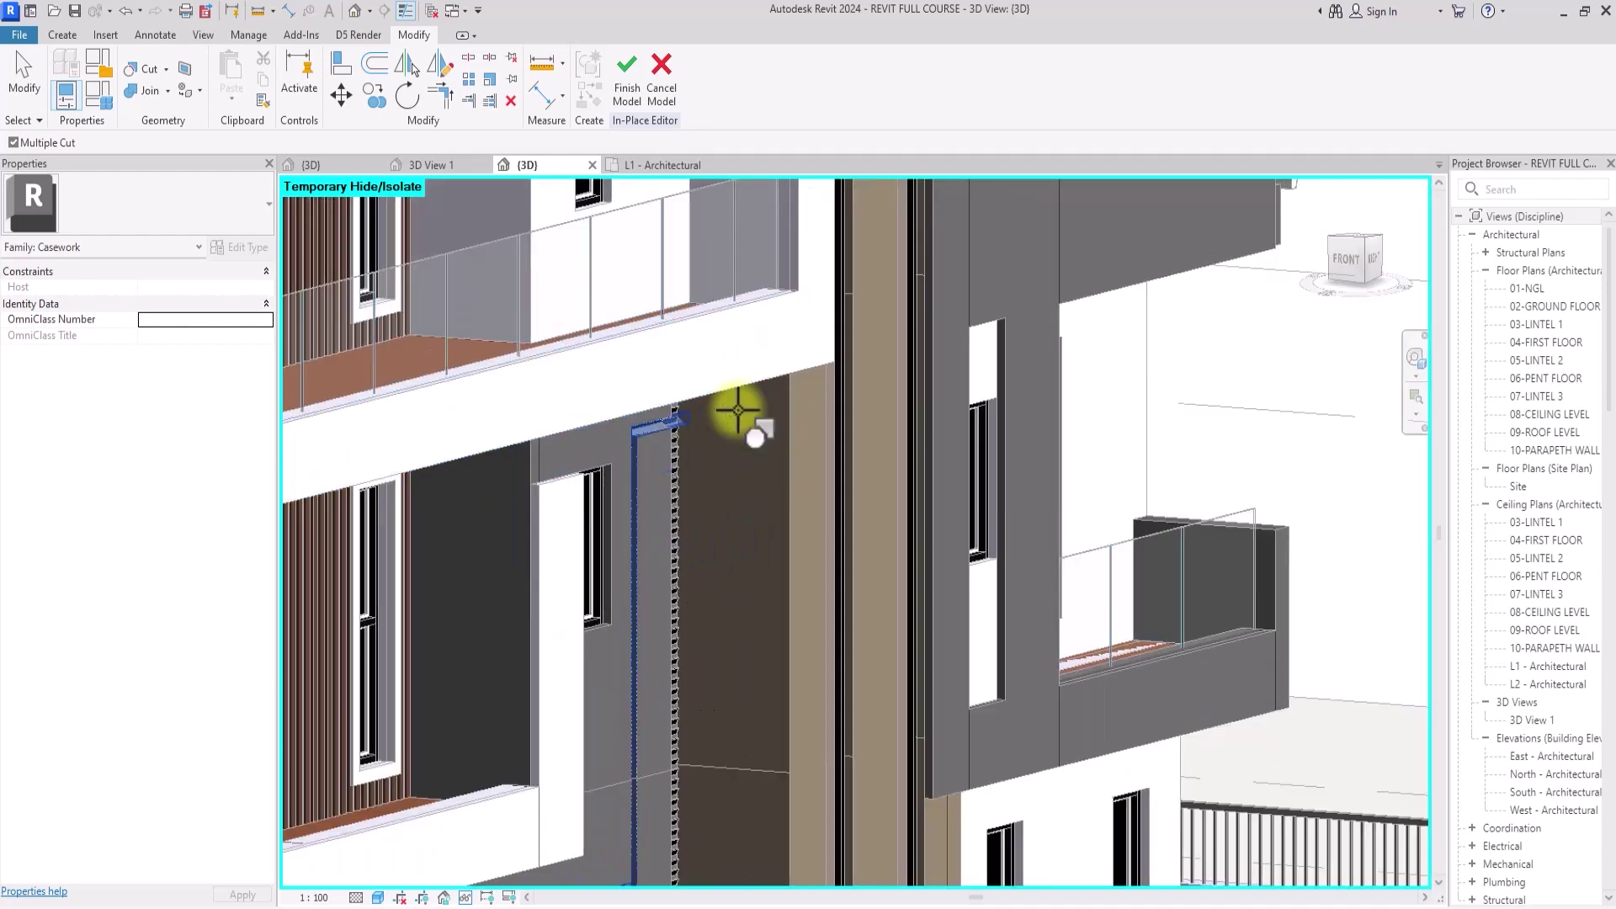
middle_drag(739, 410, 866, 257)
click(738, 410)
key(Escape)
key(Escape)
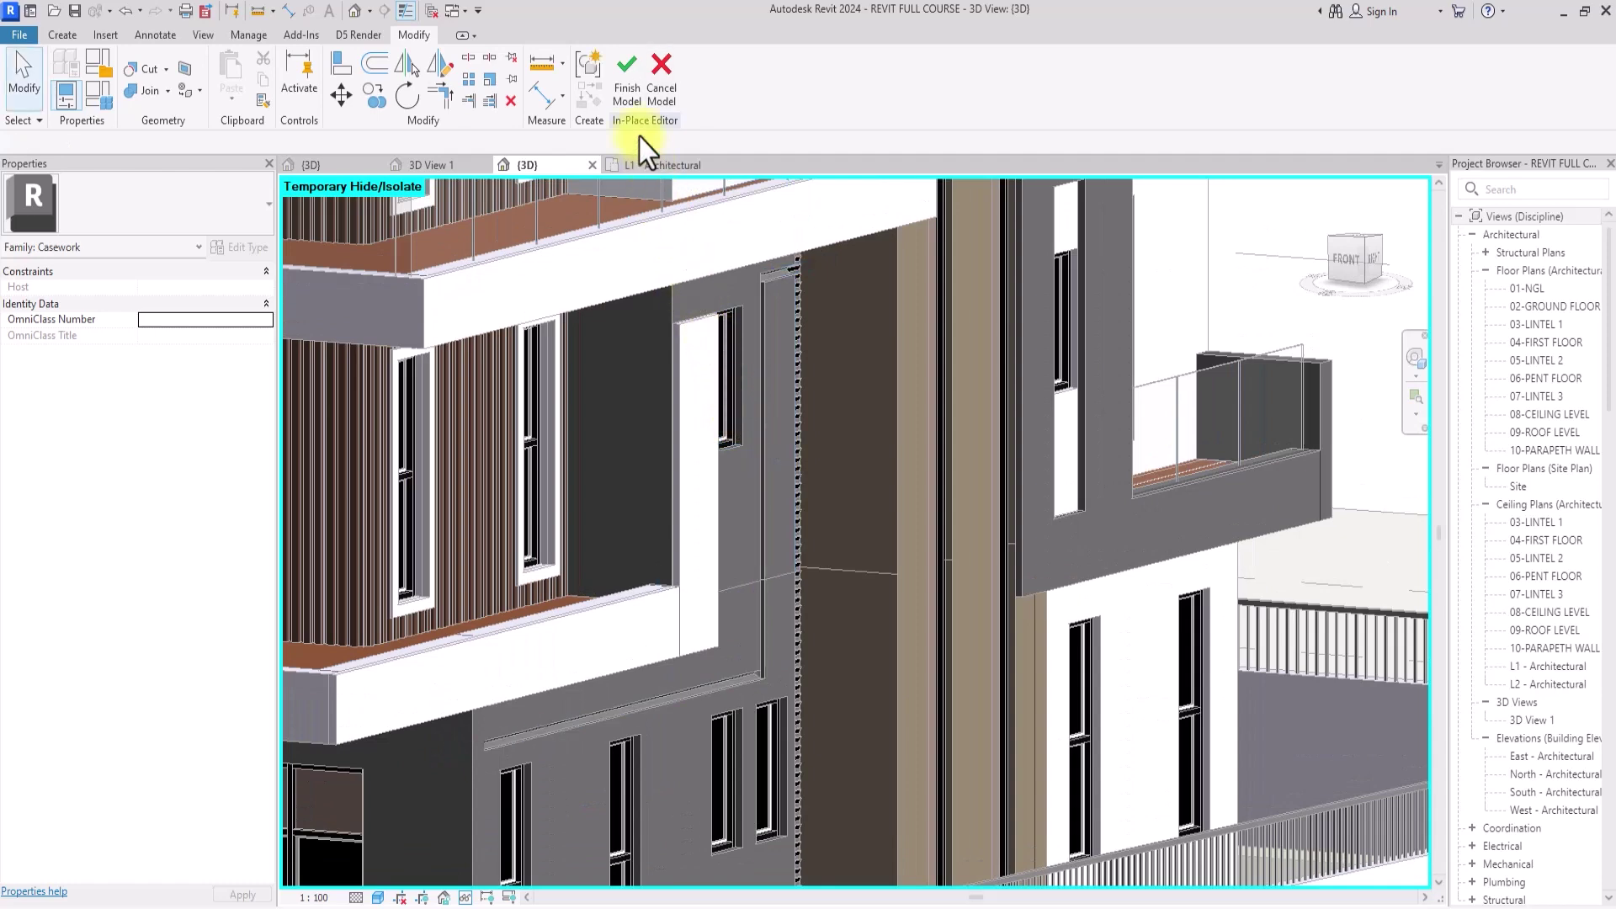
click(623, 84)
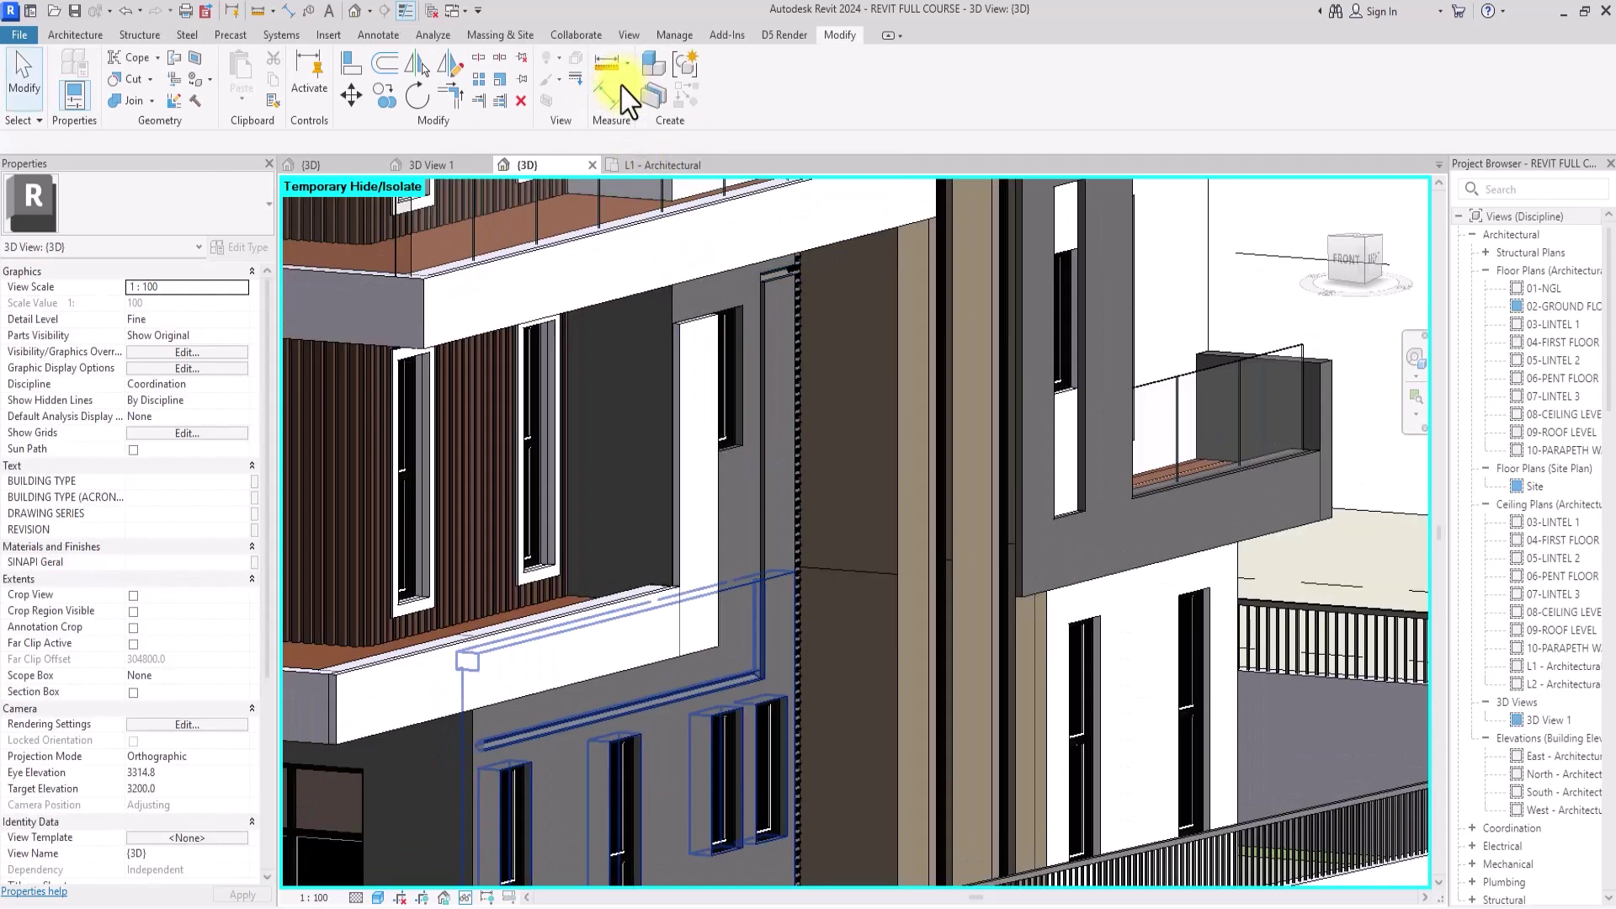
Examine the finished groove in the dark wall up close and within the whole building facade
scroll(605, 395, up, 5)
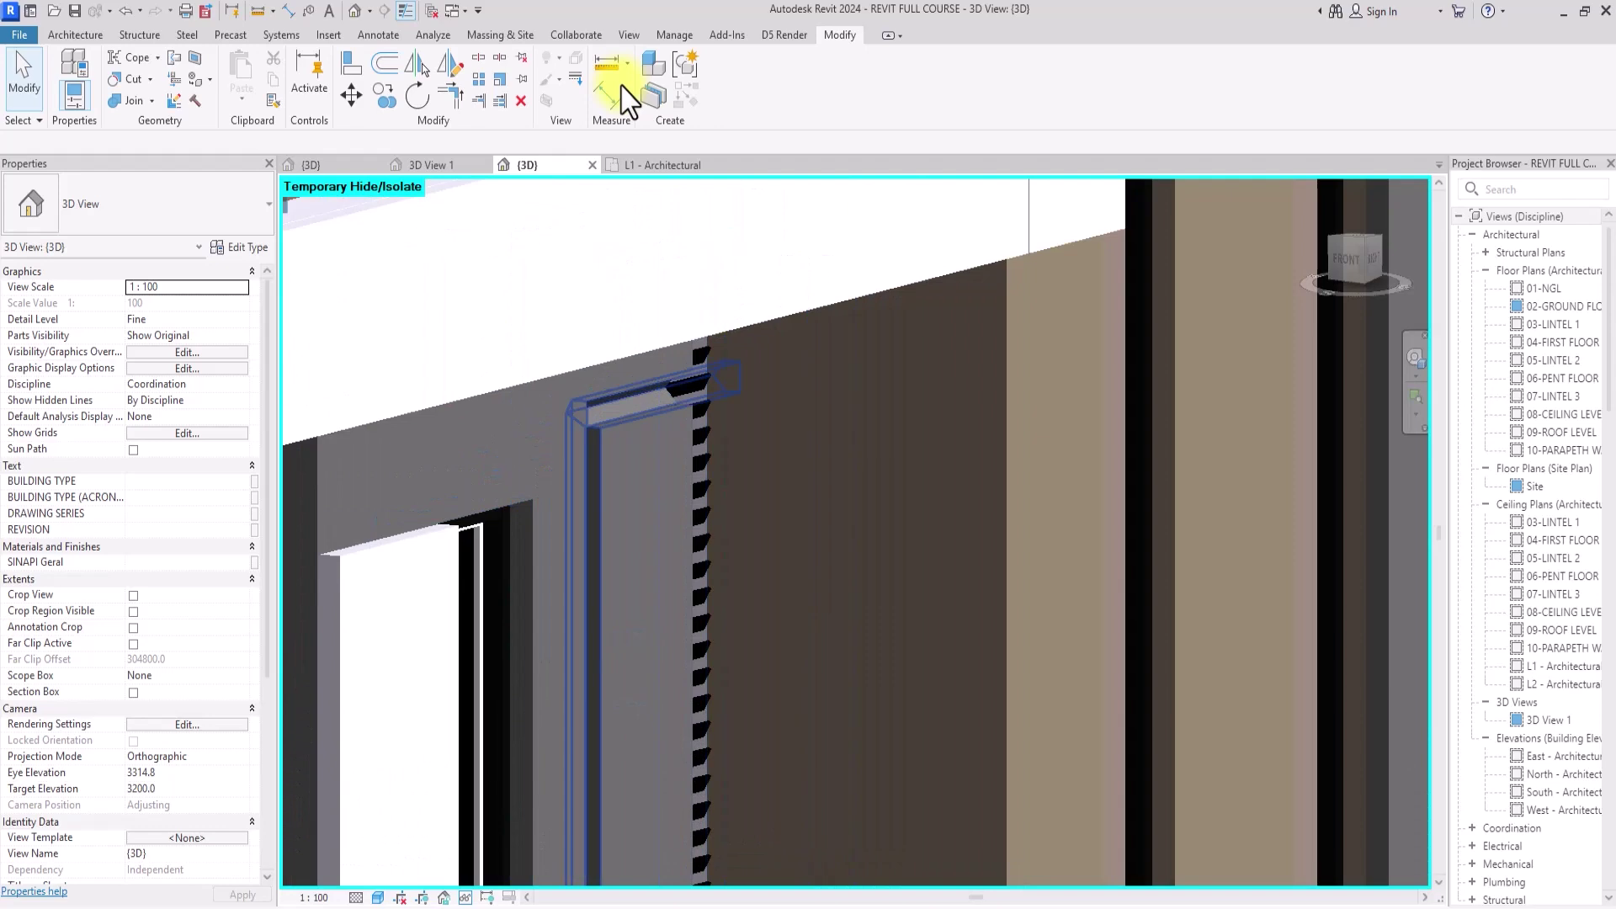
scroll(639, 108, down, 5)
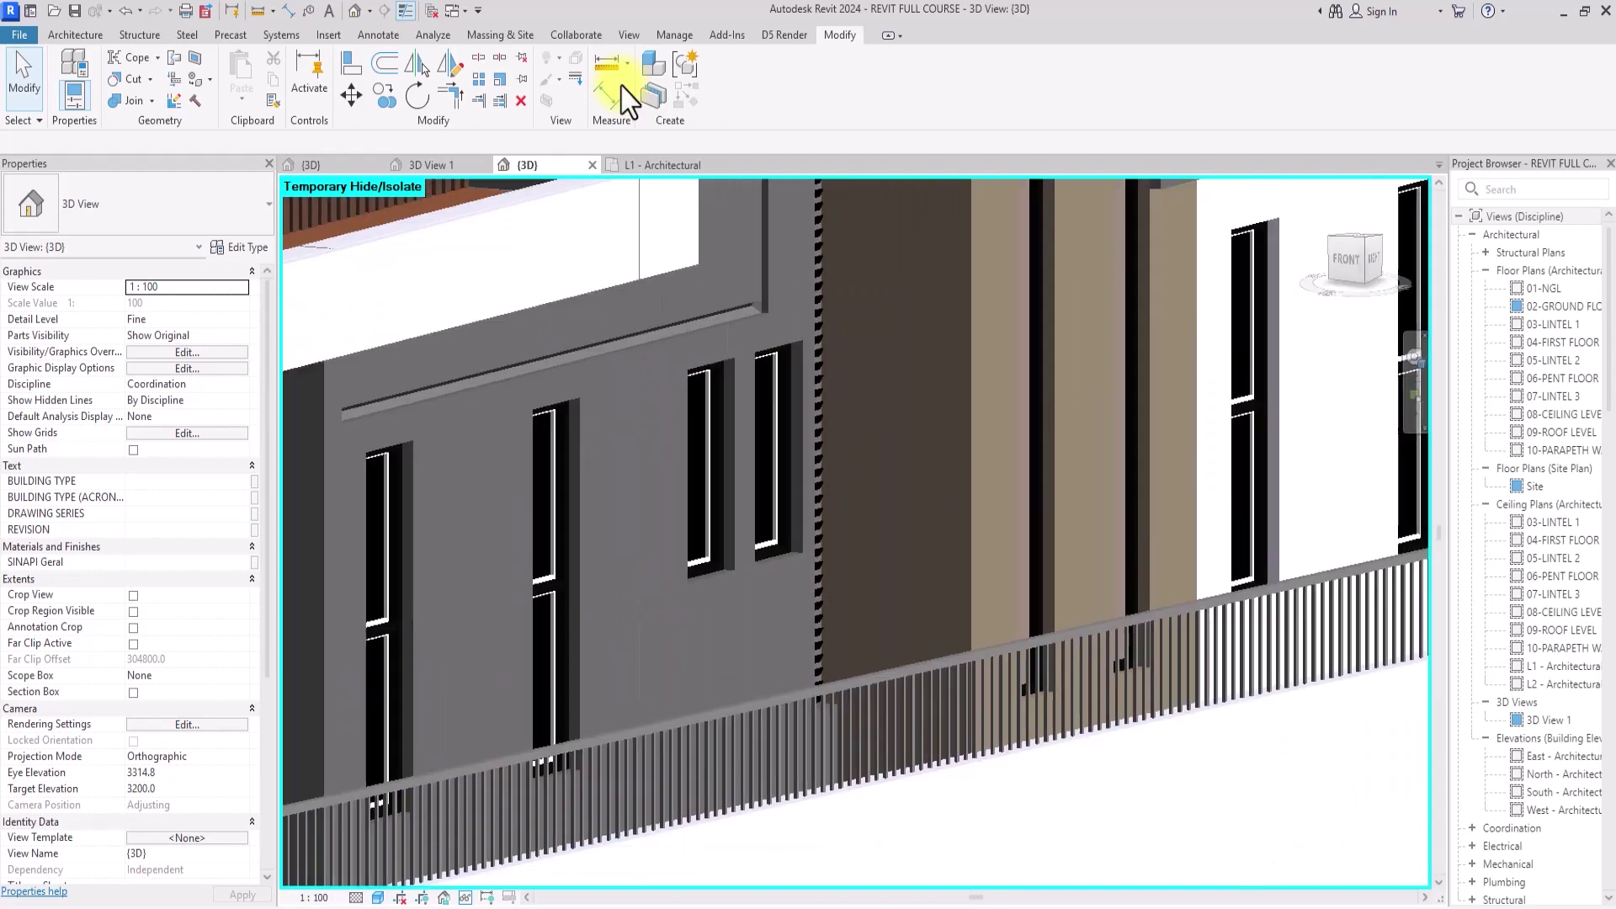
middle_drag(622, 86, 665, 155)
scroll(623, 86, down, 5)
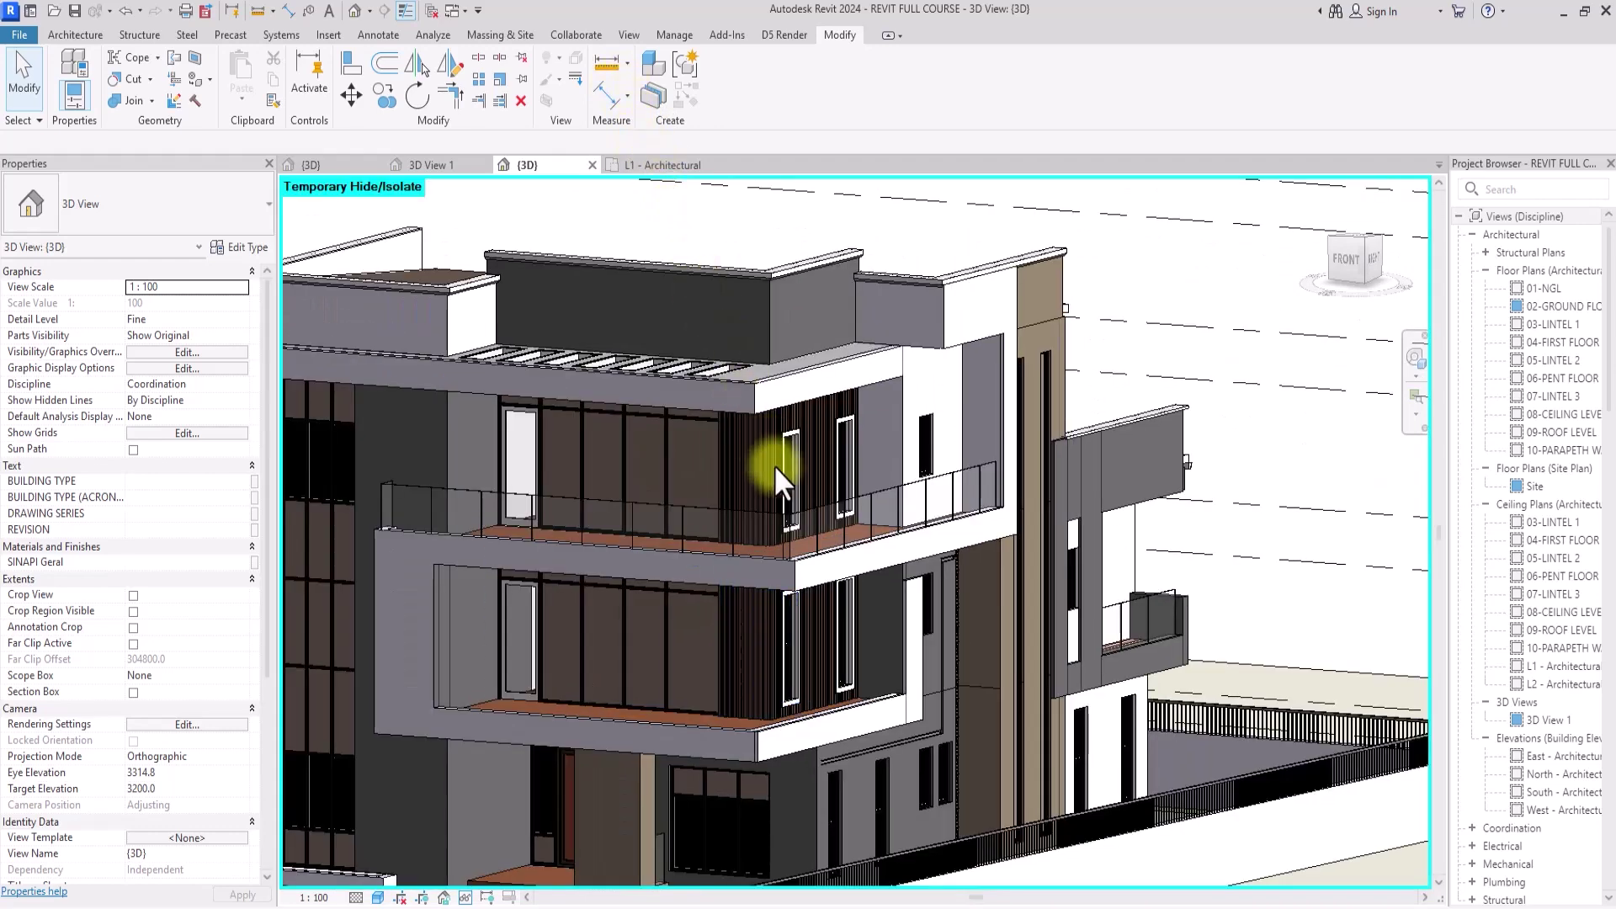
middle_drag(846, 712, 807, 544)
scroll(806, 544, down, 1)
scroll(806, 544, down, 3)
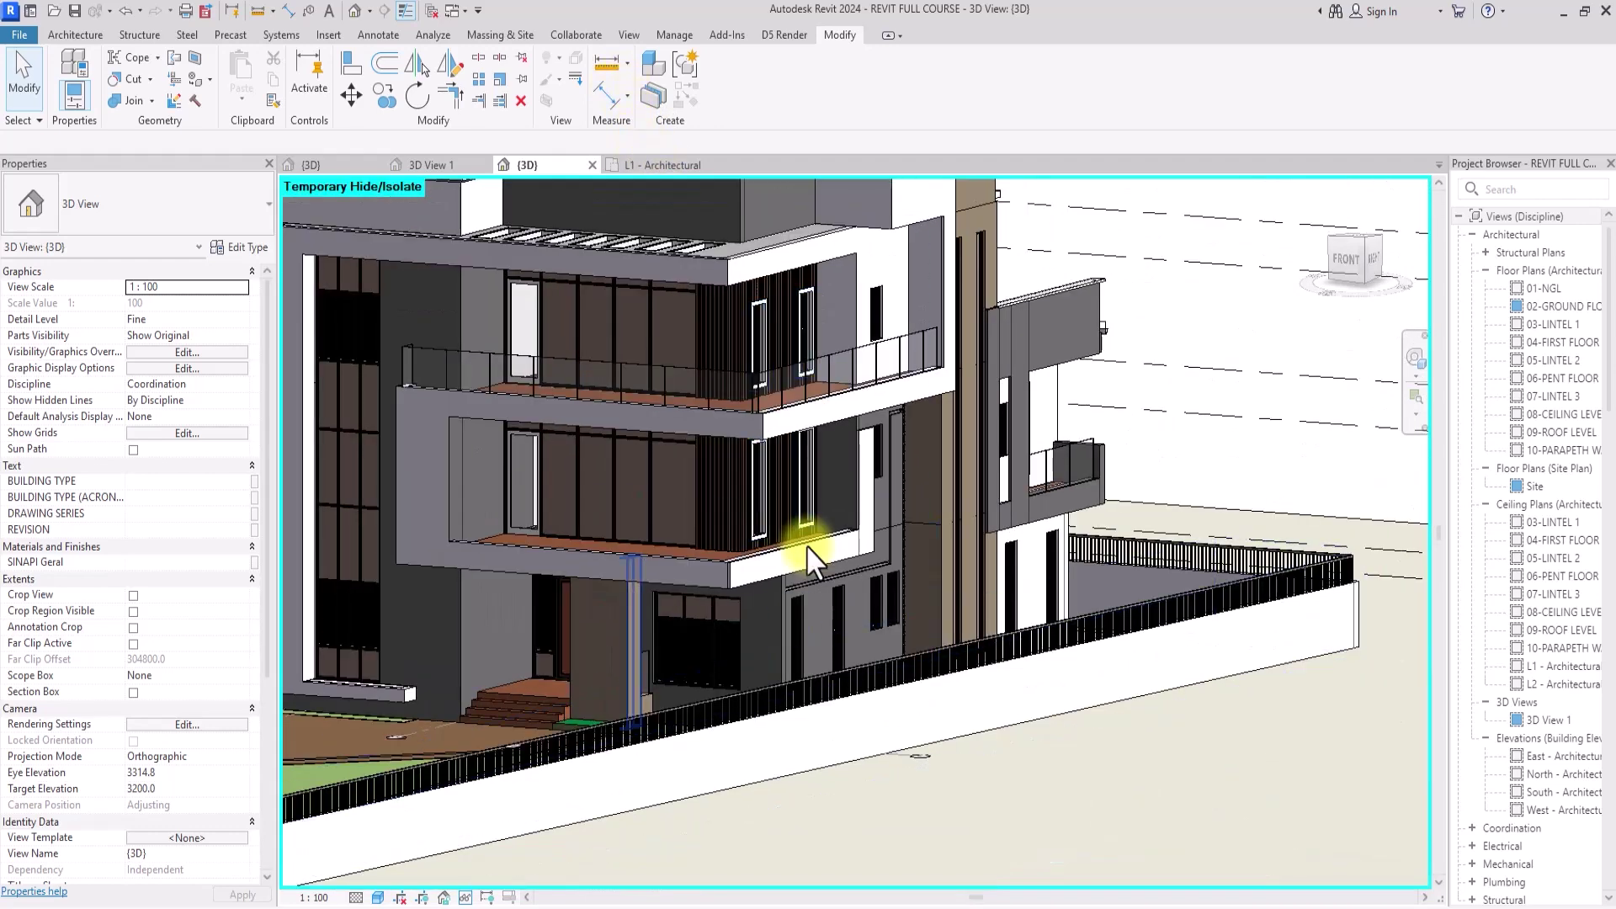
scroll(931, 541, up, 2)
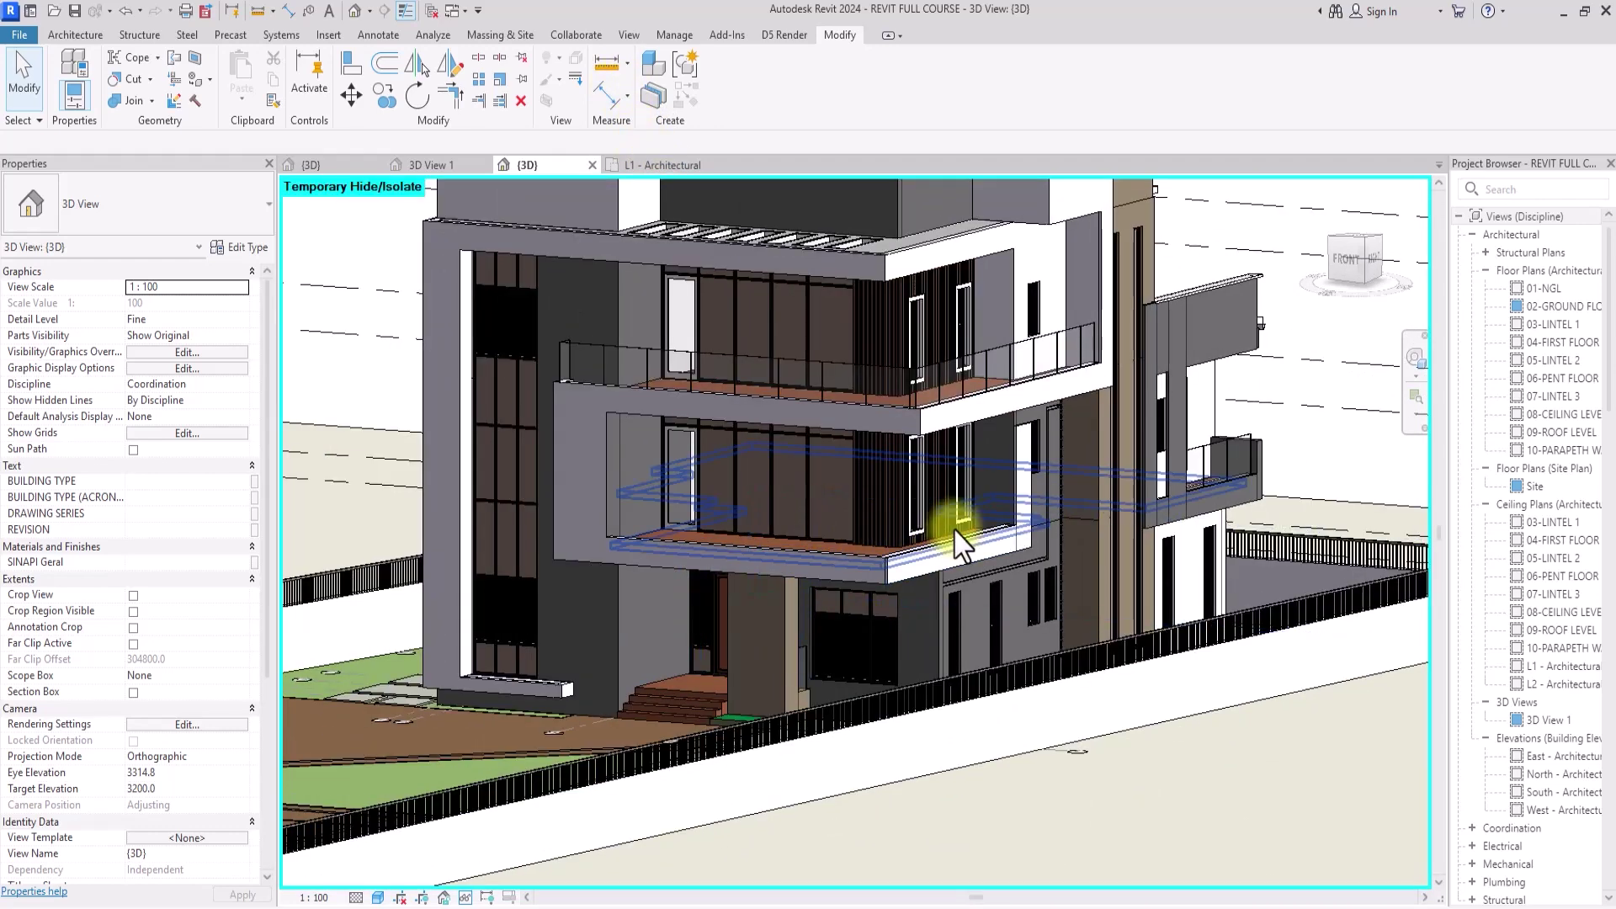
scroll(956, 538, up, 5)
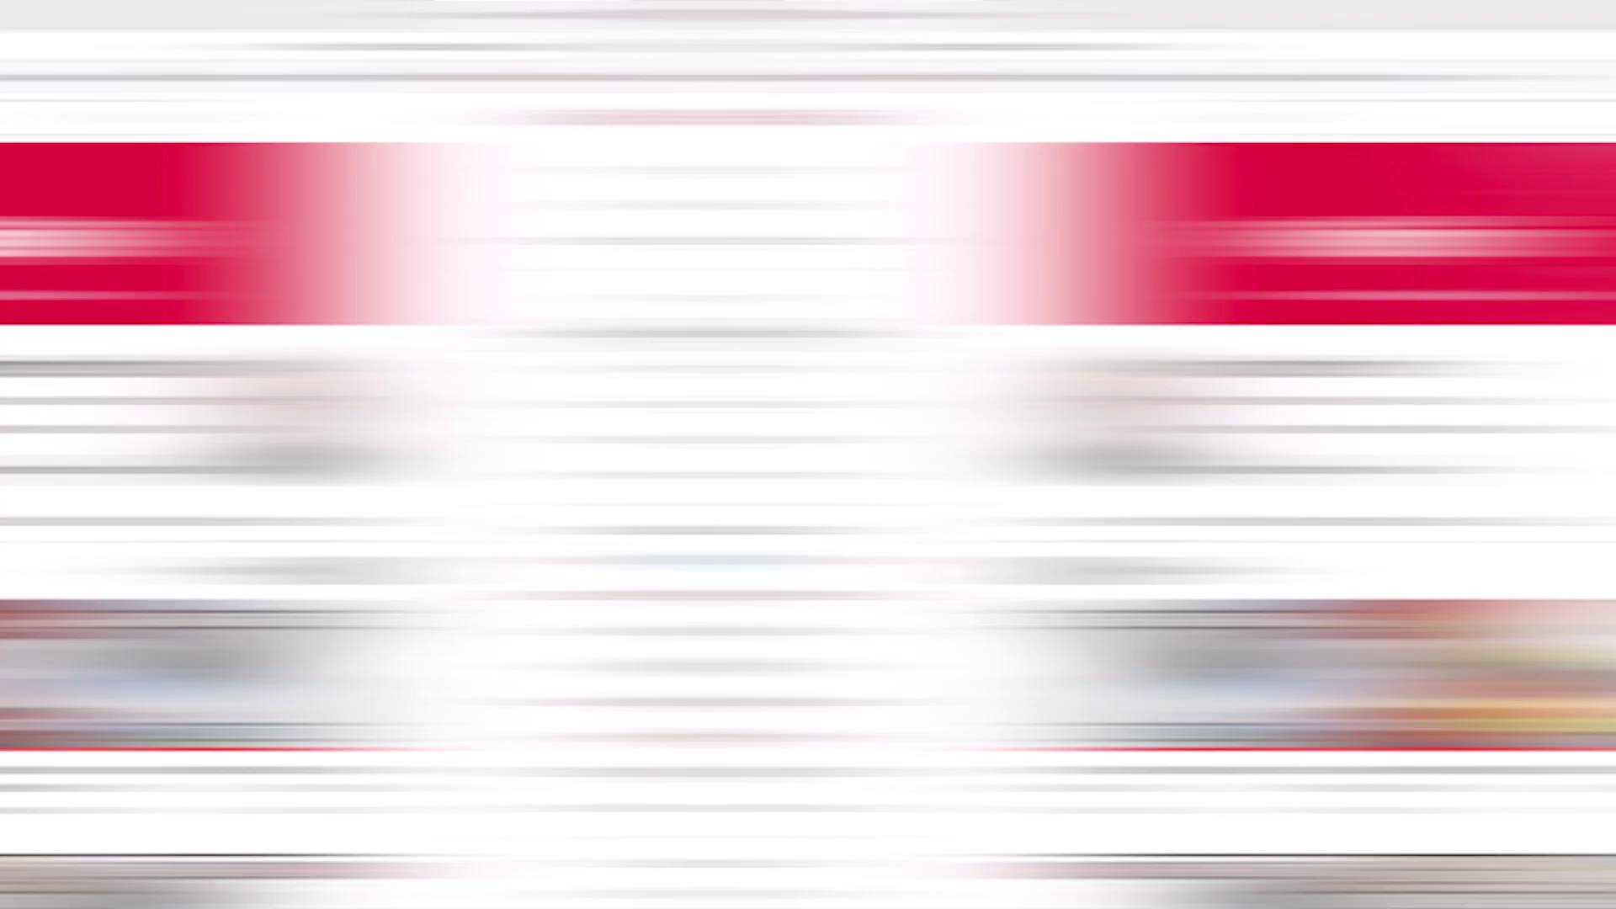
Switch to the web browser and look through the YouTube channel's list of uploaded videos
scroll(1160, 356, down, 2)
scroll(1154, 362, down, 10)
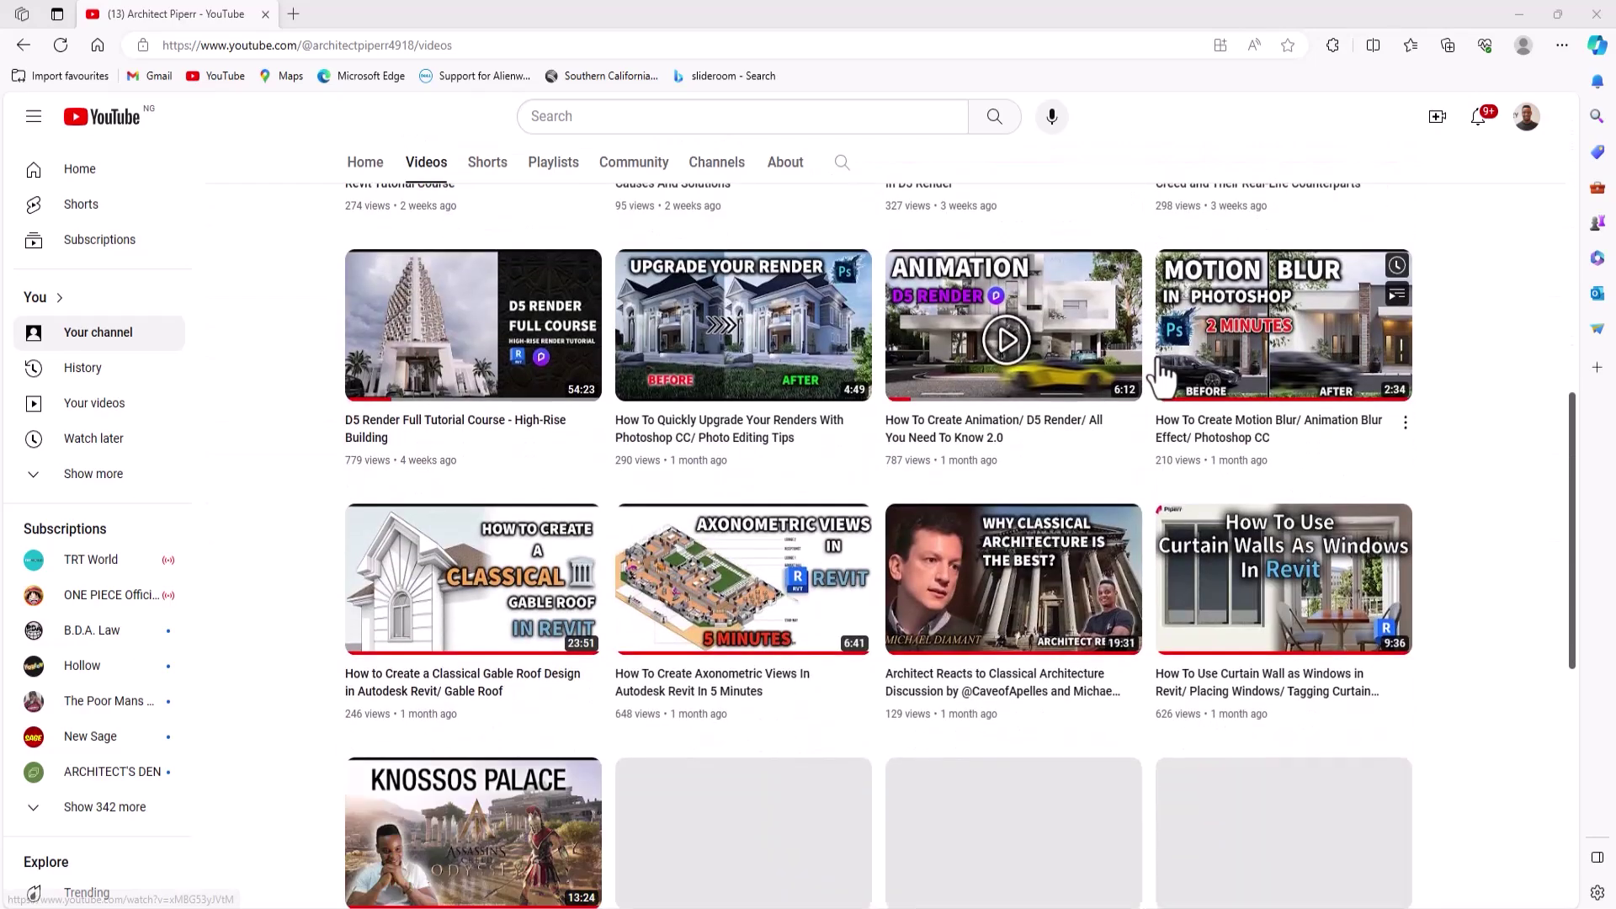
scroll(1144, 374, down, 5)
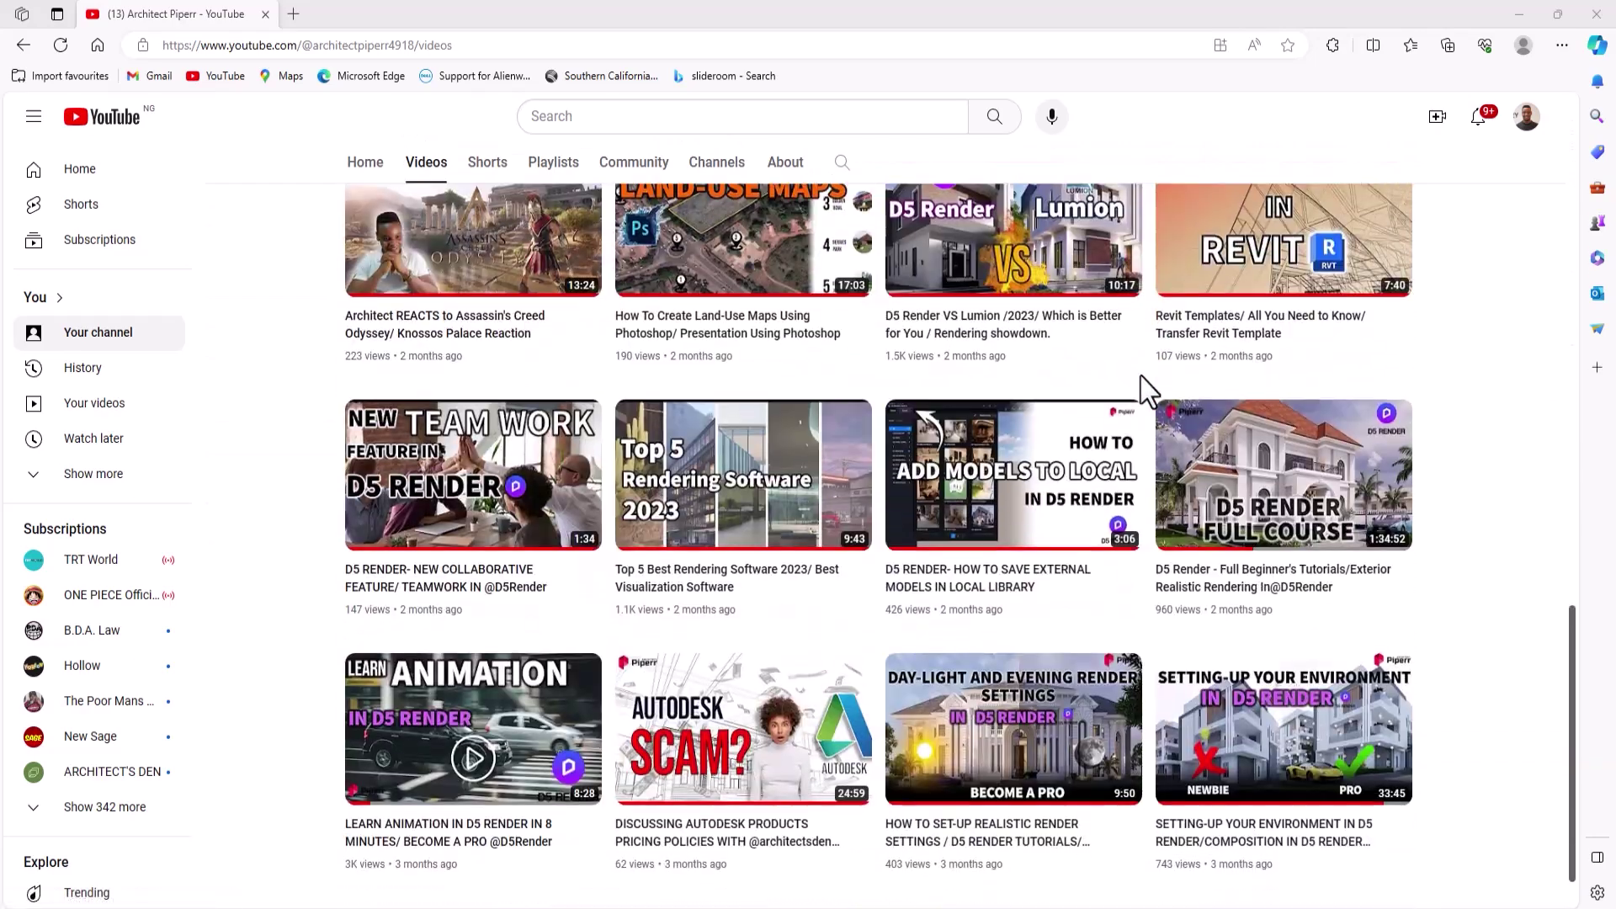
scroll(1139, 377, up, 7)
scroll(1139, 379, up, 9)
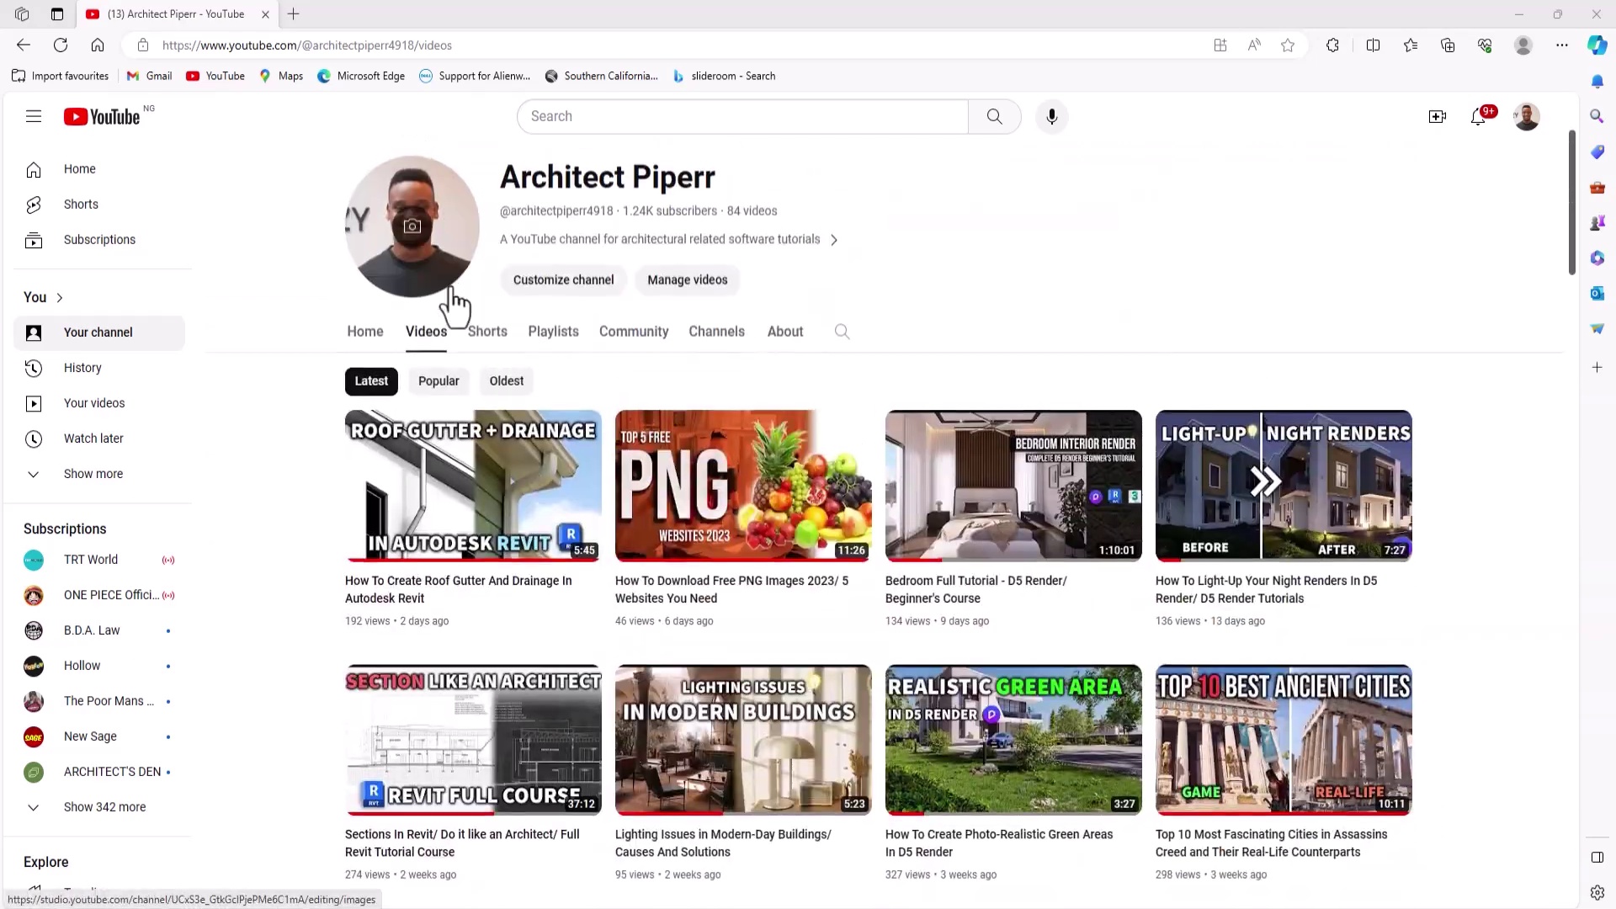